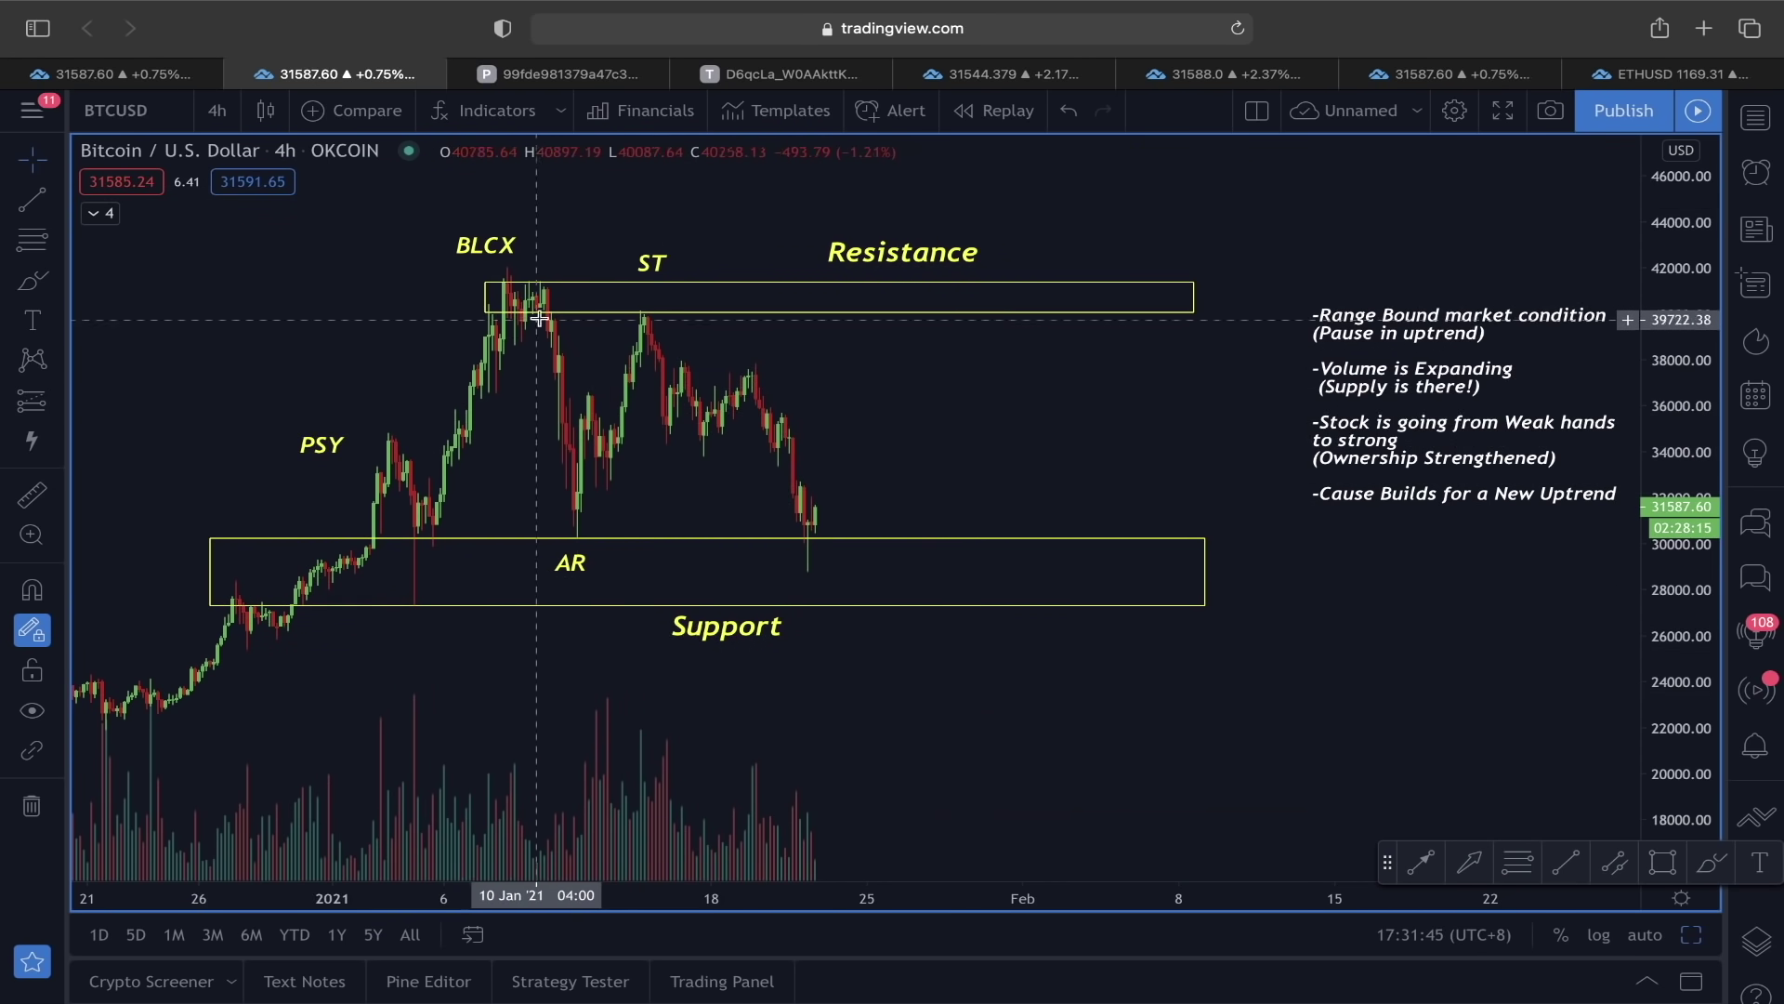
Draw a rising trend arrow beside the PSY label from about 30,698 on 28 Dec to about 41,760 on 2 Jan.
{"action": "left_click", "coordinate": [31, 198]}
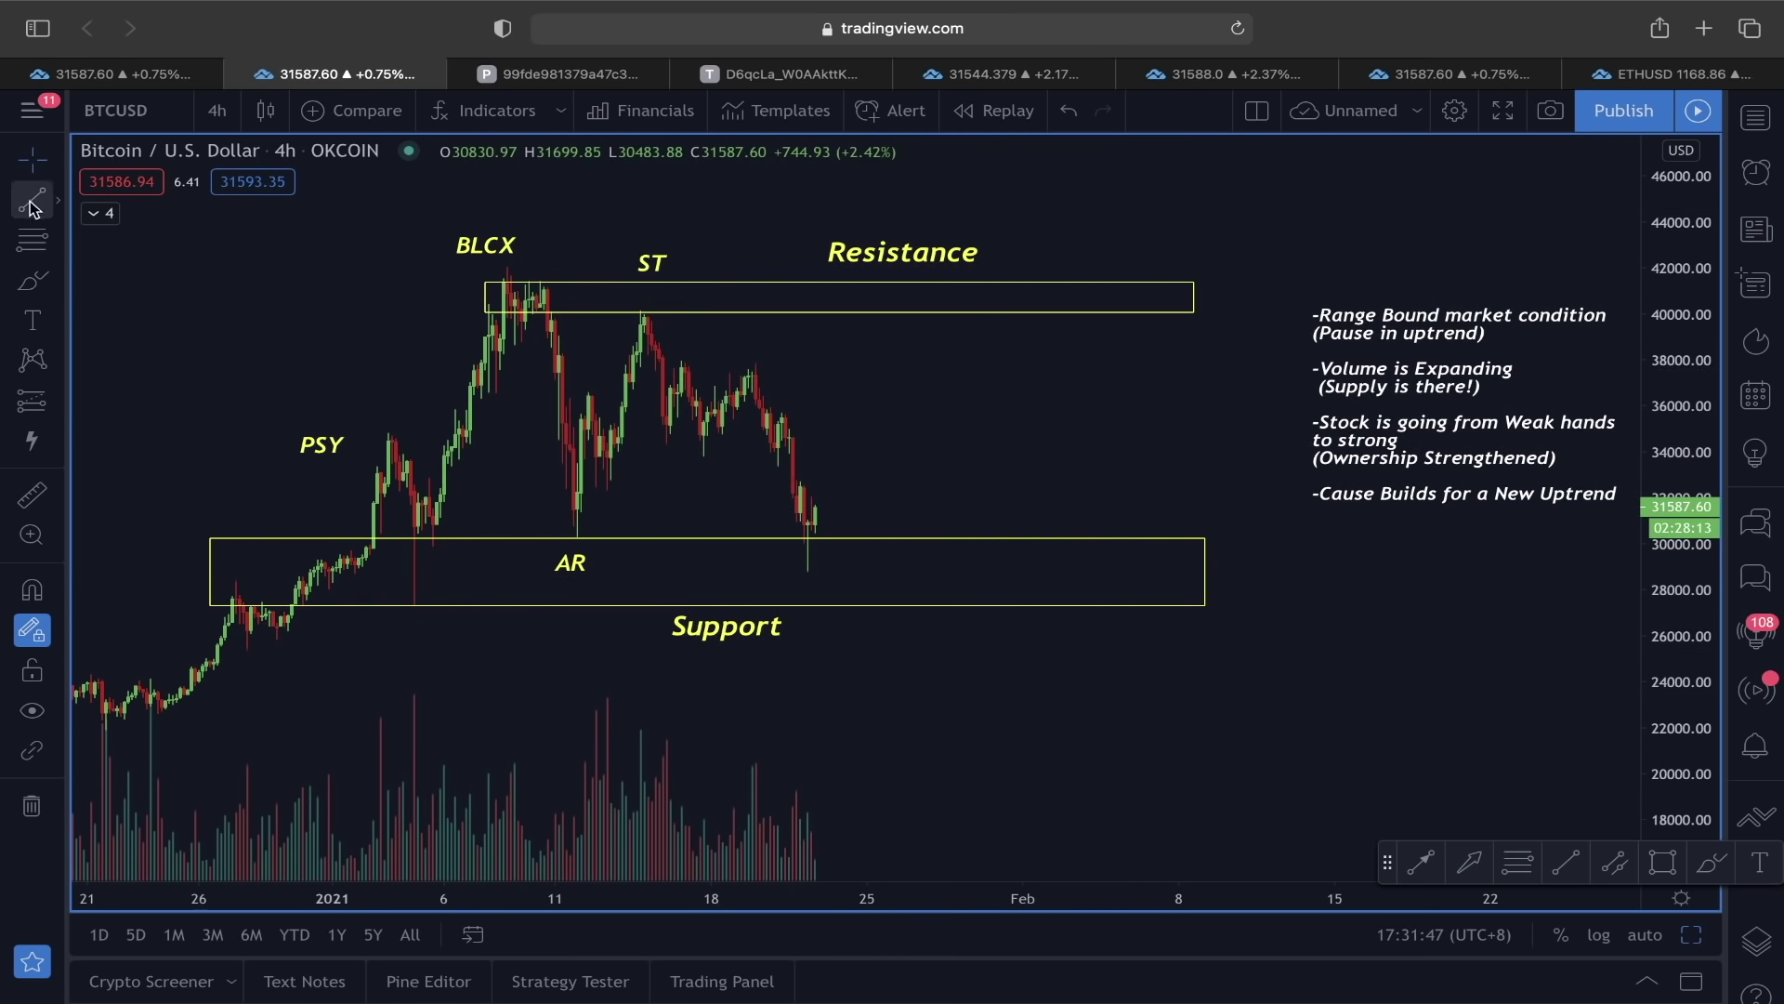
{"action": "left_click", "coordinate": [244, 527]}
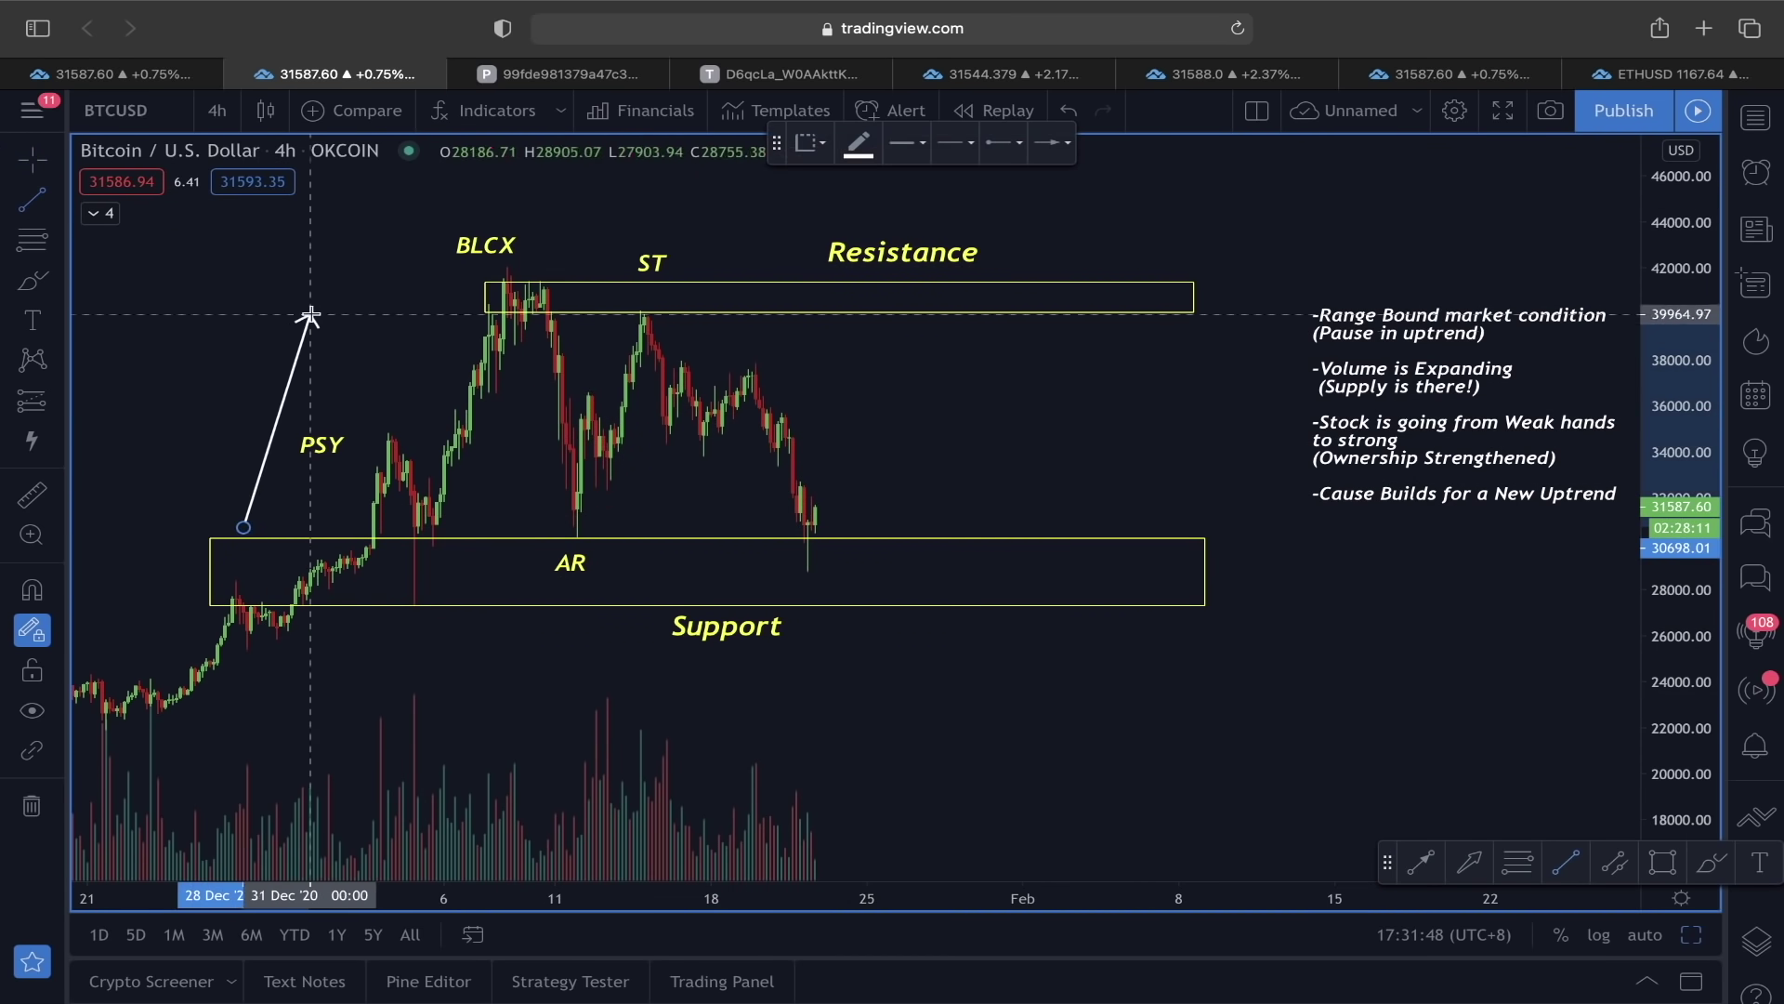
{"action": "left_click", "coordinate": [366, 275]}
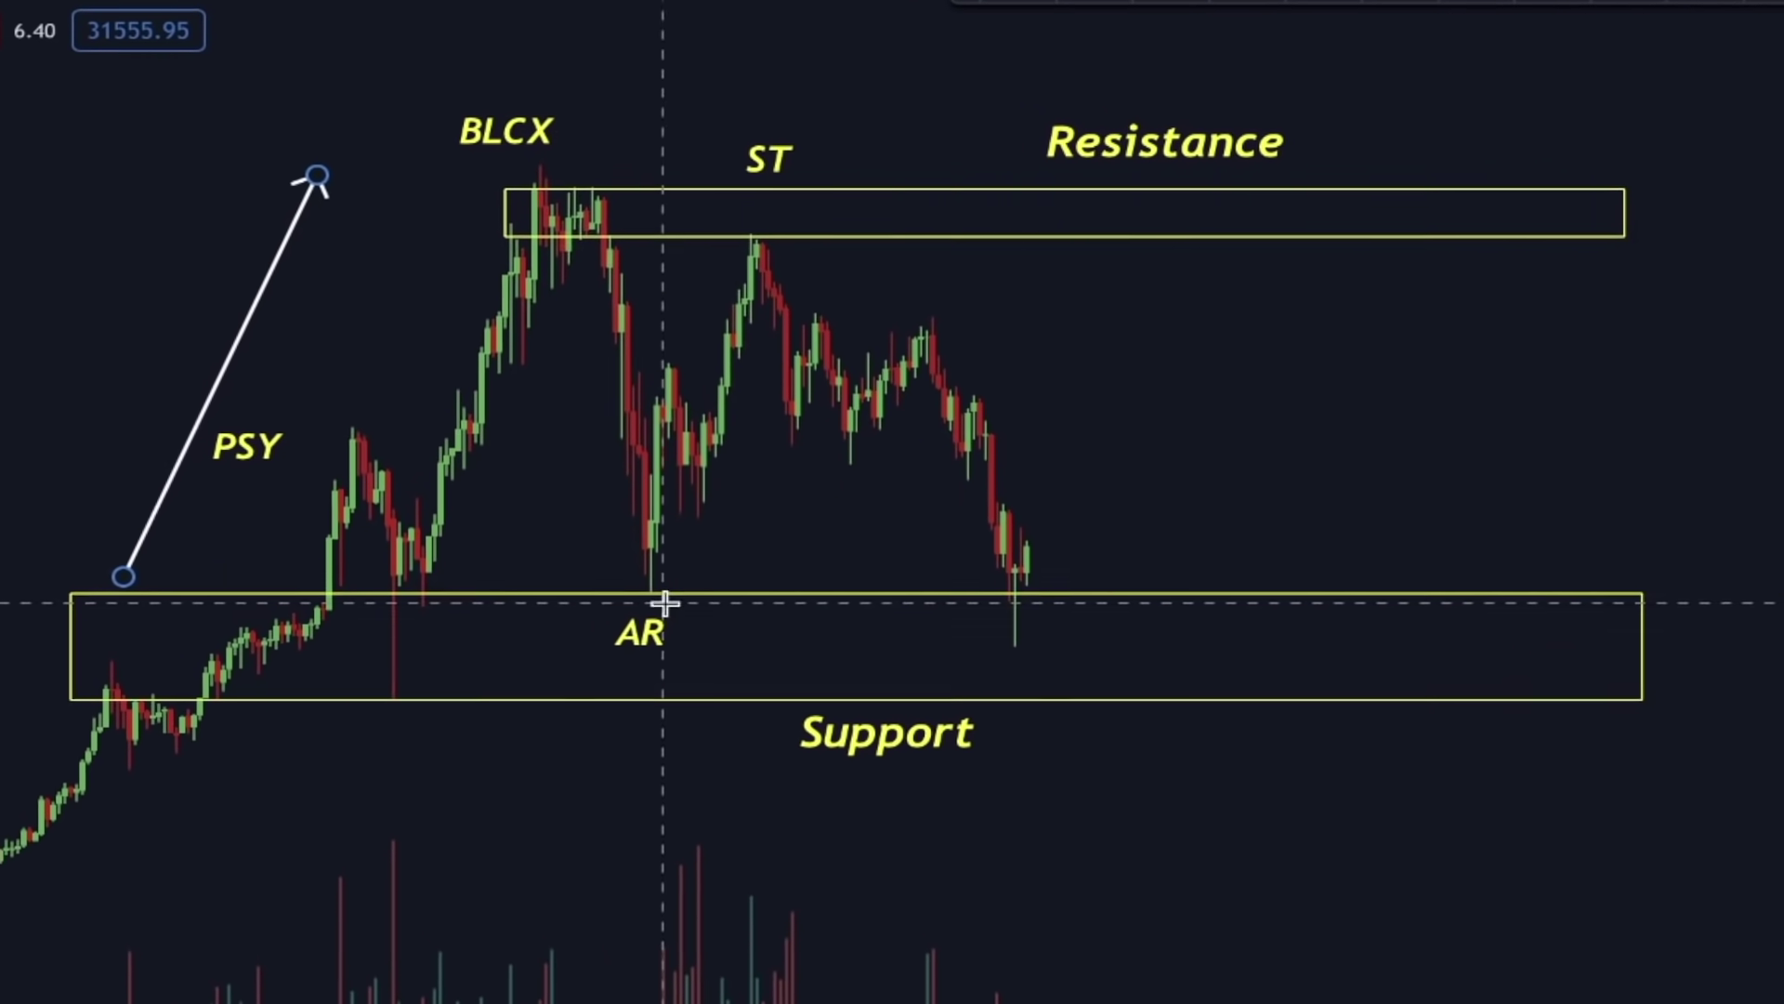
{"action": "left_click", "coordinate": [630, 606]}
{"action": "left_click", "coordinate": [617, 646]}
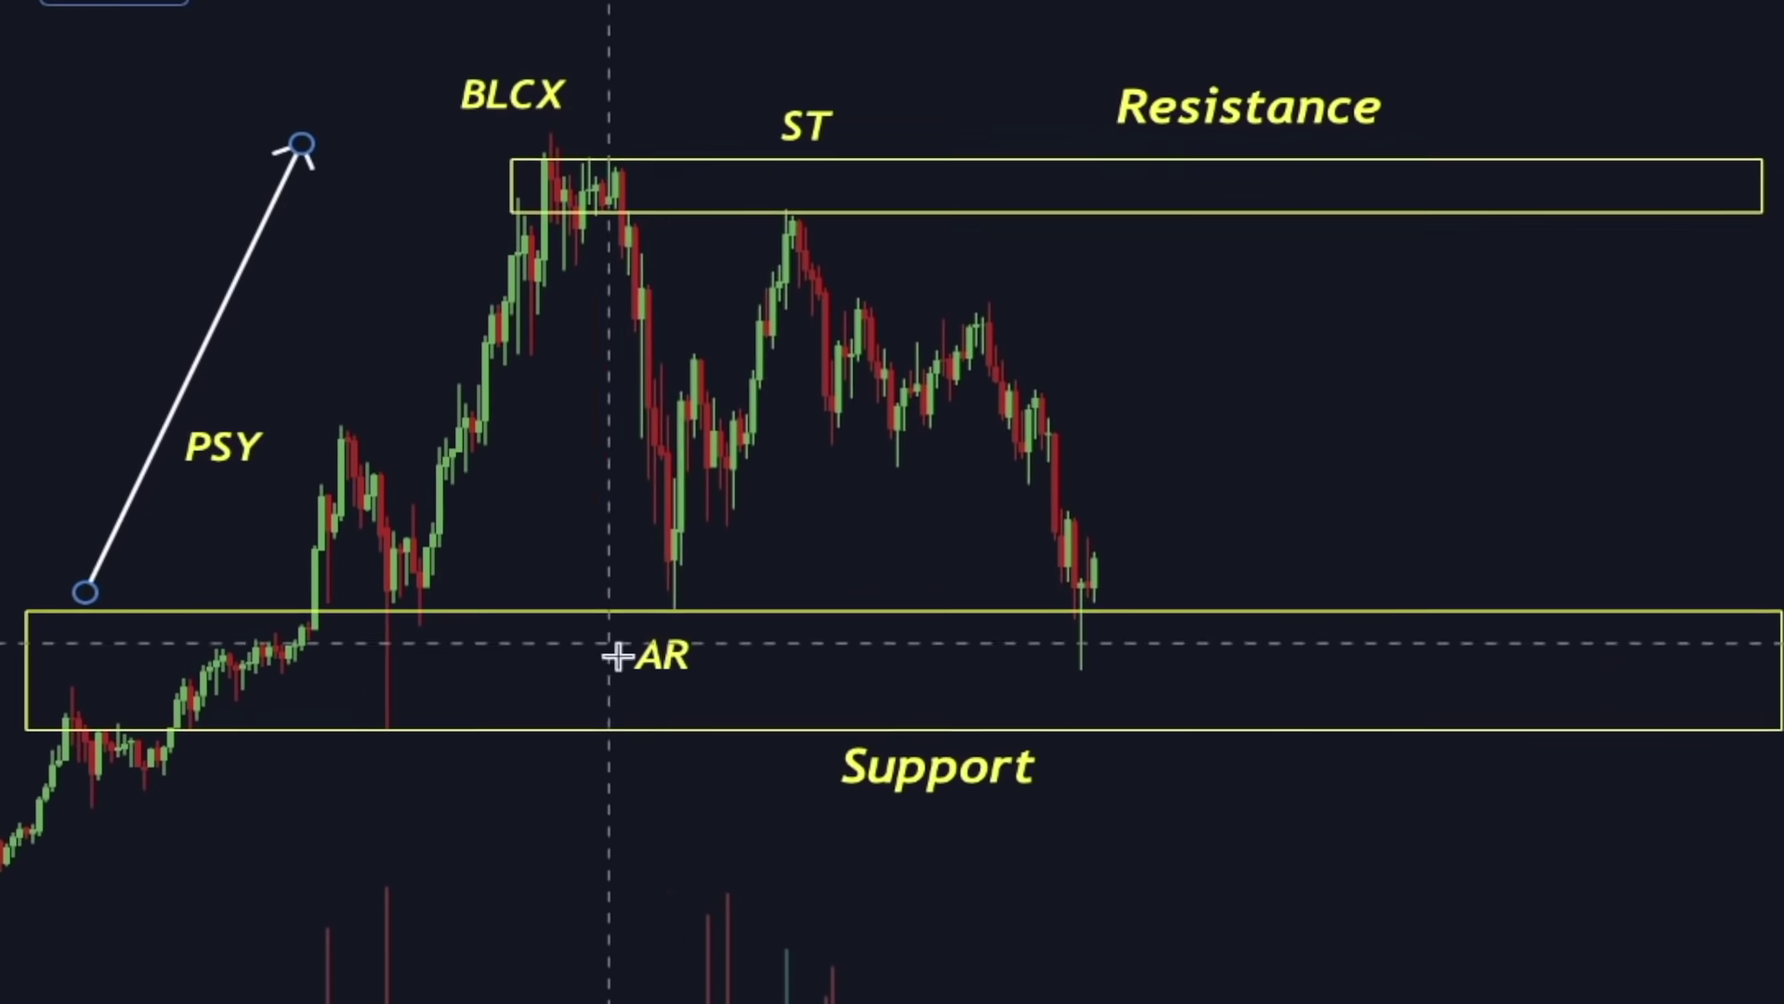
{"action": "left_click", "coordinate": [805, 220]}
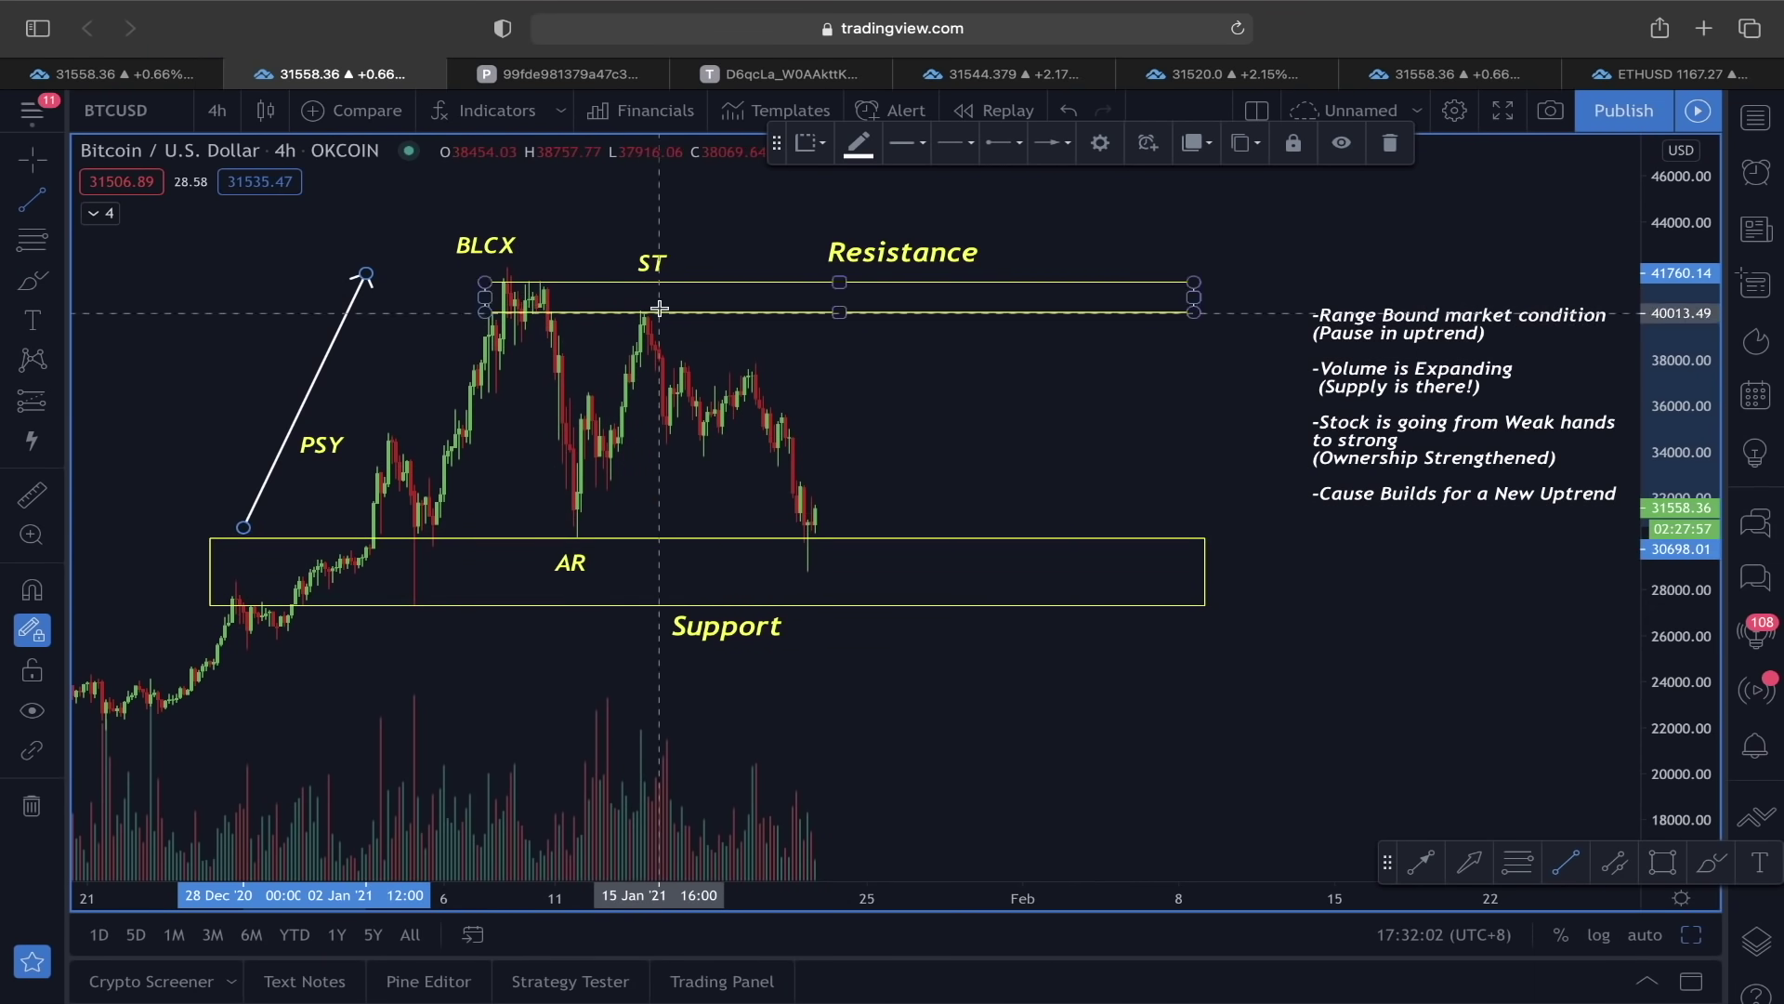
Draw connected arrows tracing the price from BLCX down to AR, up to ST, down to about 35,356, up to about 37,879, and down to support.
{"action": "left_click", "coordinate": [523, 298]}
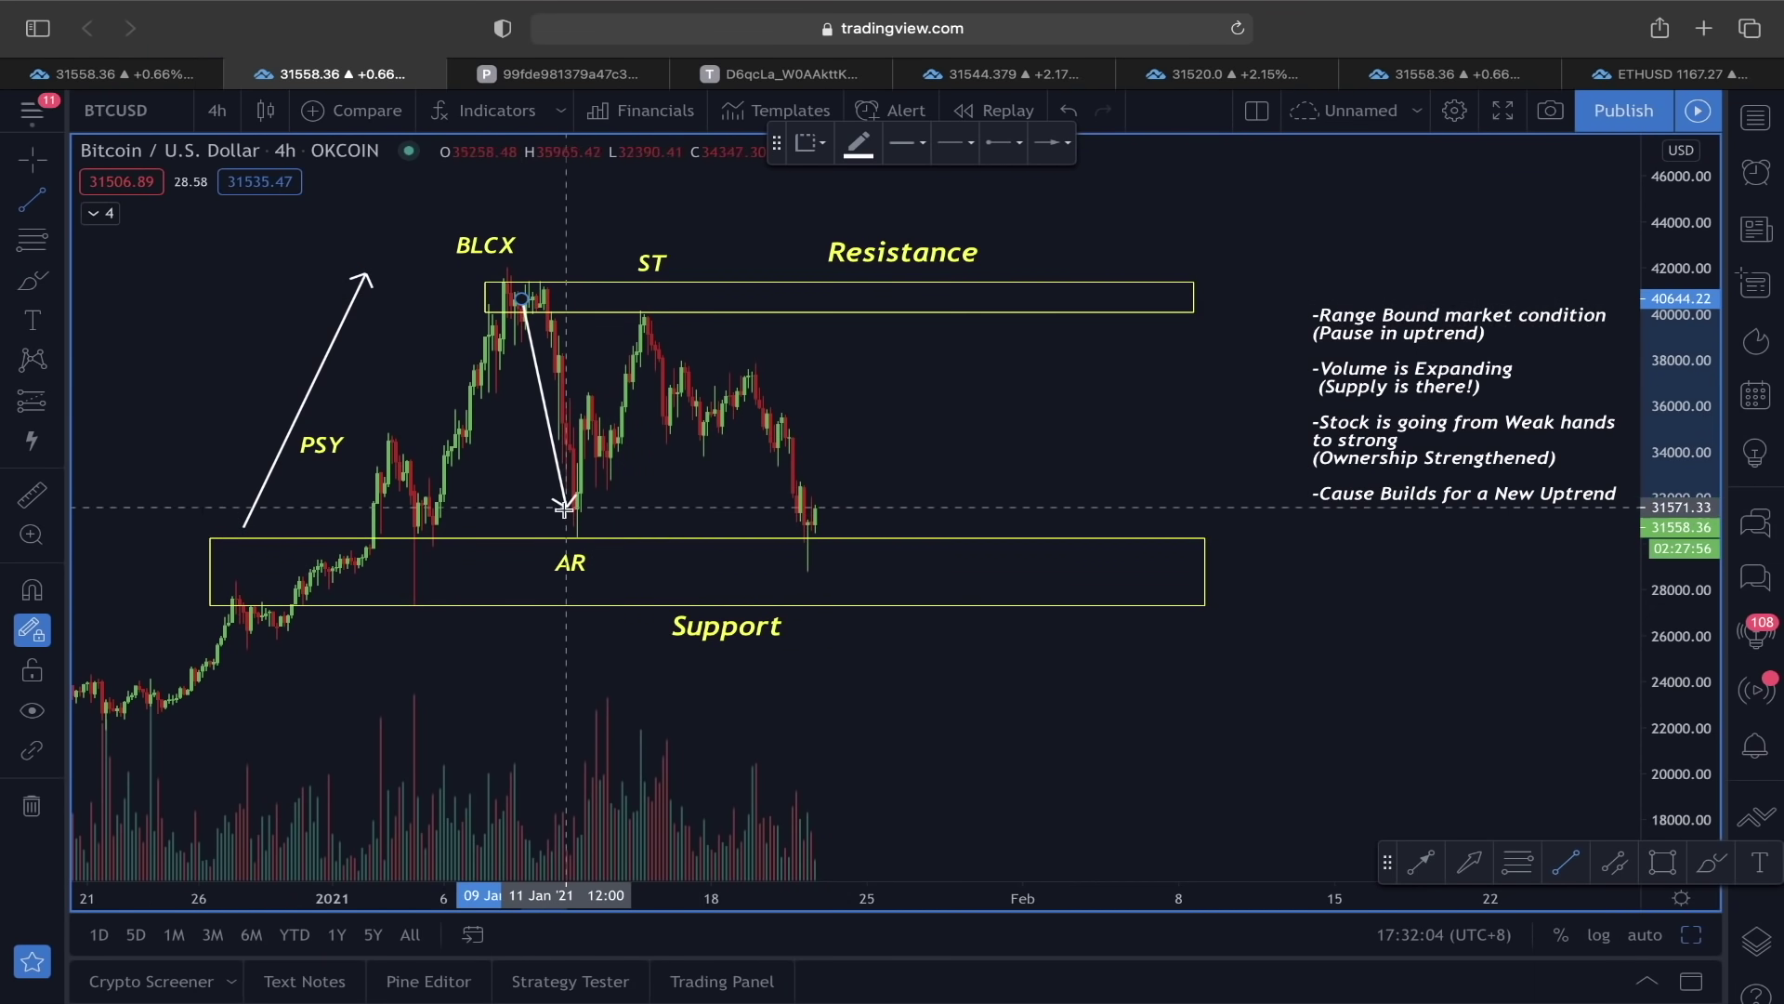
{"action": "left_click", "coordinate": [570, 535]}
{"action": "double_click", "coordinate": [653, 312]}
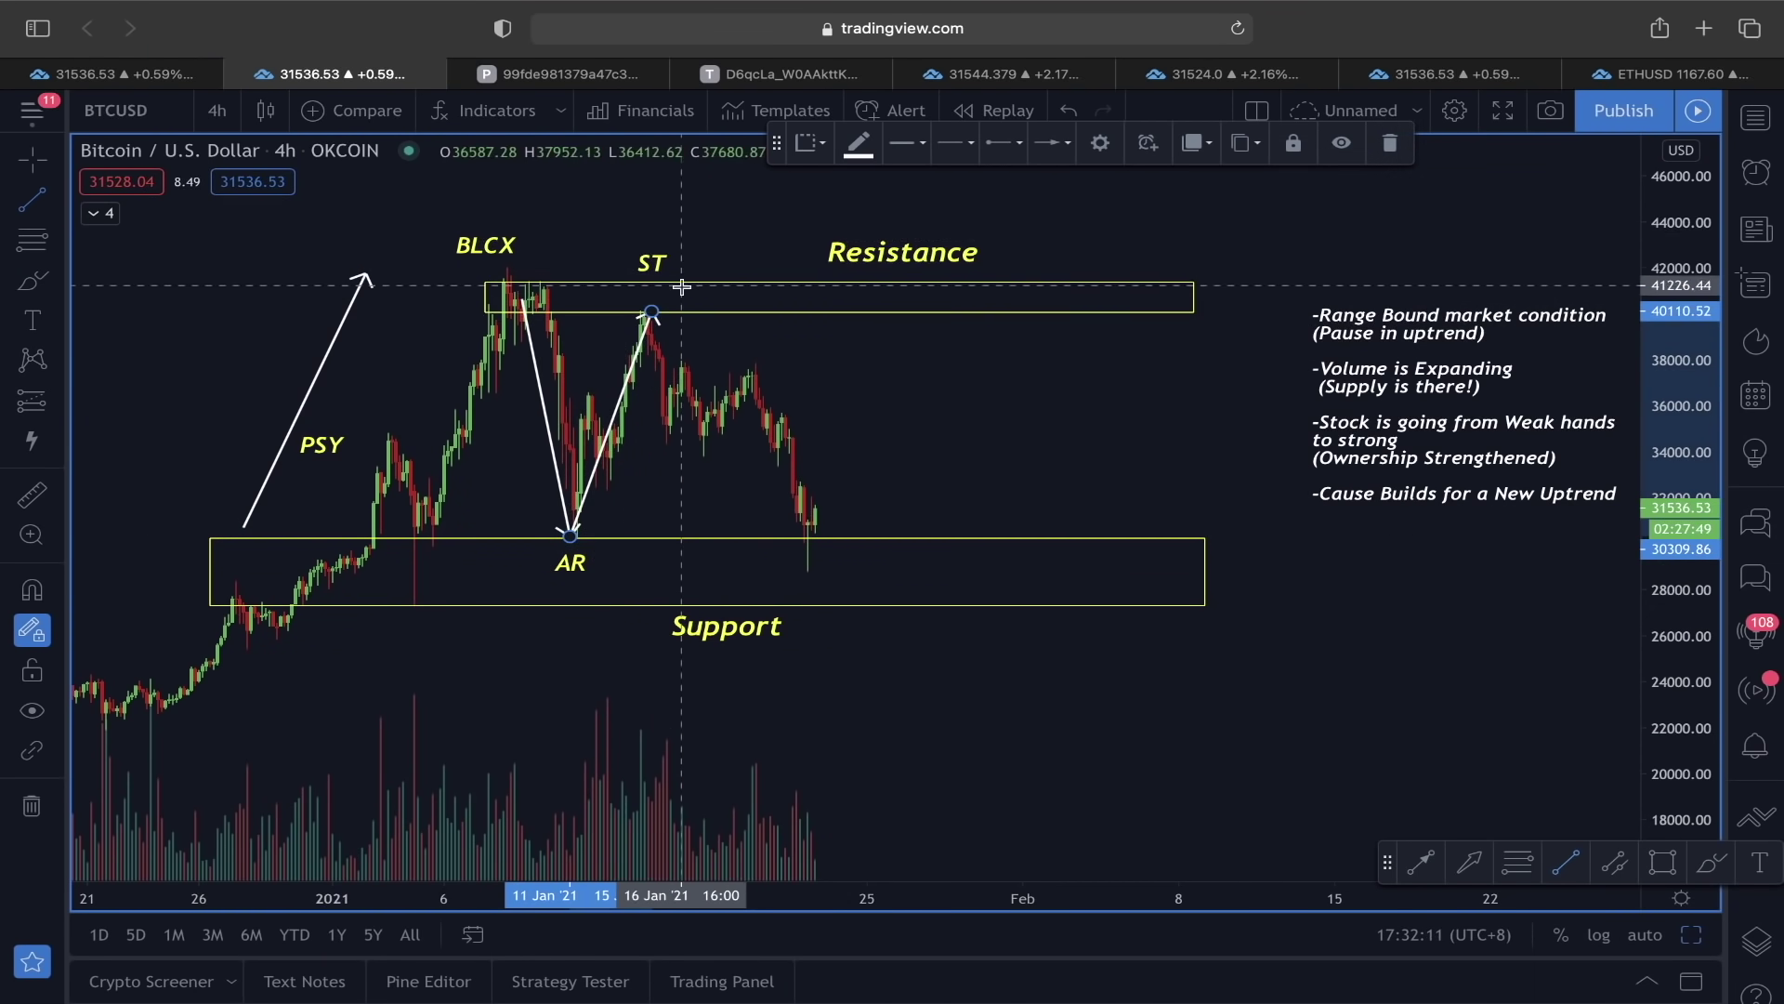
{"action": "left_click", "coordinate": [641, 313]}
{"action": "left_click", "coordinate": [704, 419]}
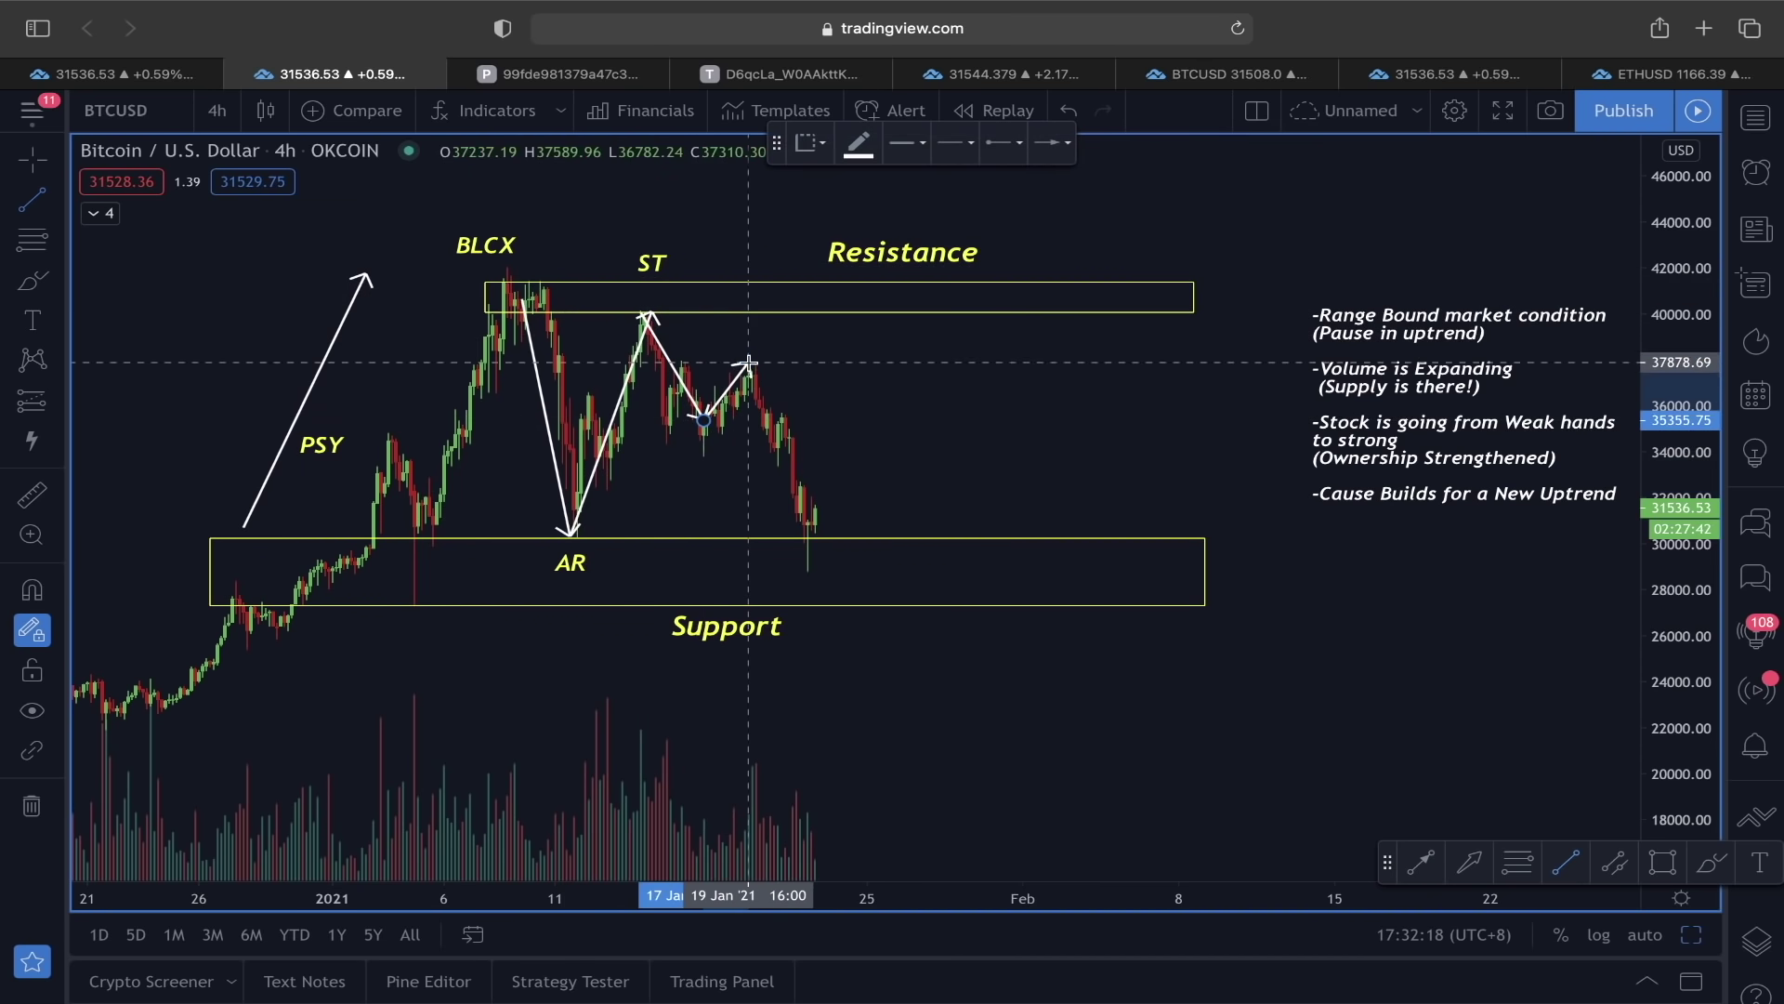
{"action": "left_click", "coordinate": [748, 363]}
{"action": "double_click", "coordinate": [809, 539]}
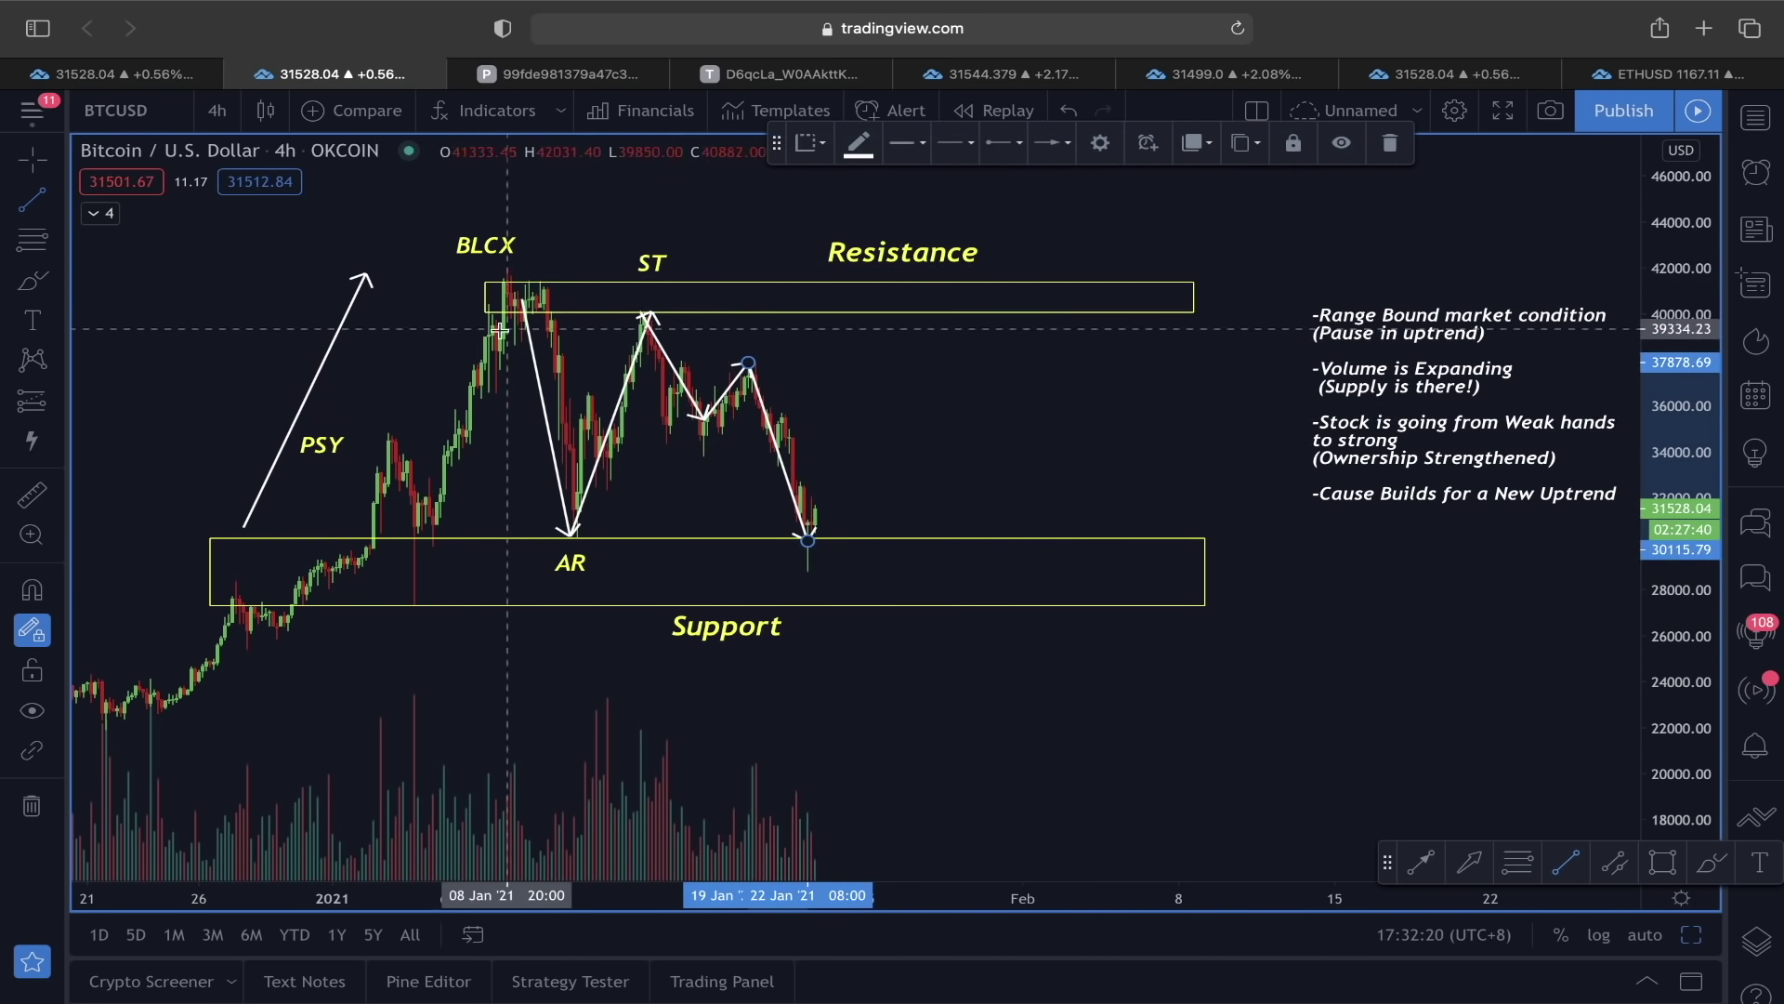
Add three short upward arrows below the price lows that touch the support zone.
{"action": "left_click", "coordinate": [848, 629]}
{"action": "double_click", "coordinate": [819, 557]}
{"action": "left_click", "coordinate": [537, 628]}
{"action": "double_click", "coordinate": [556, 558]}
{"action": "left_click", "coordinate": [340, 629]}
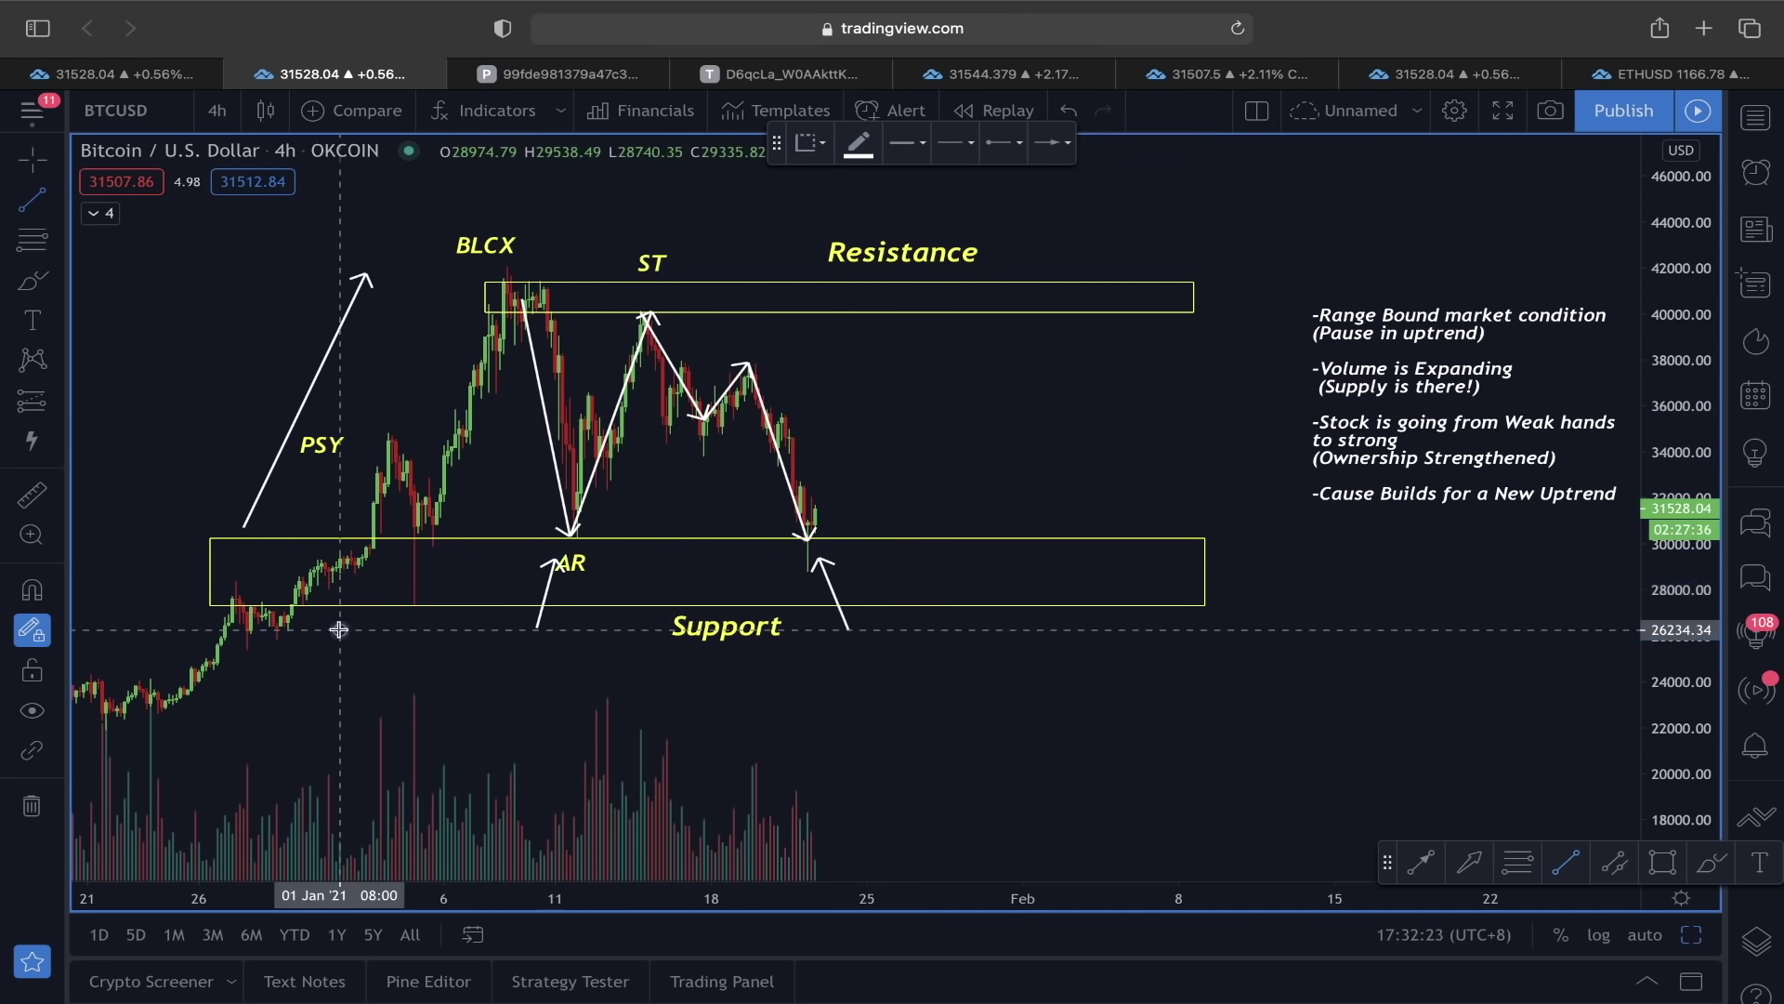
{"action": "double_click", "coordinate": [392, 542]}
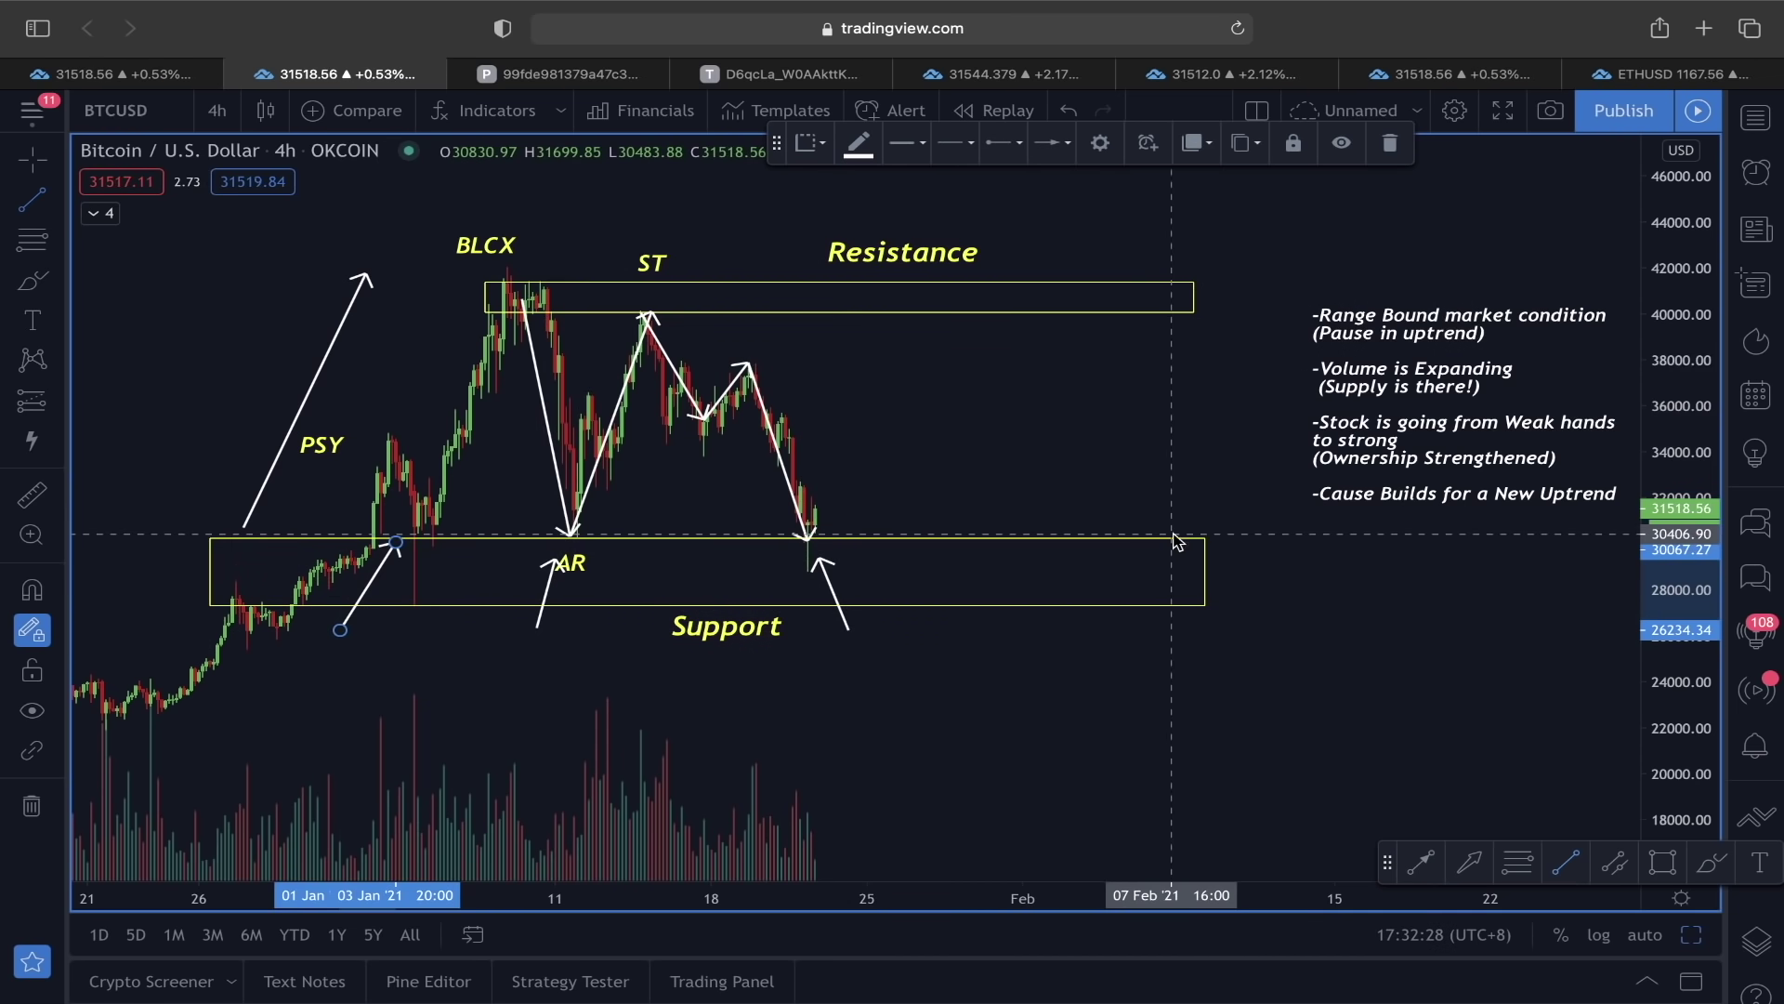
Draw arrows tracing the long uptrend to resistance, the swings between AR, ST and support, and a projected rebound to about 38,000.
{"action": "left_click", "coordinate": [429, 605]}
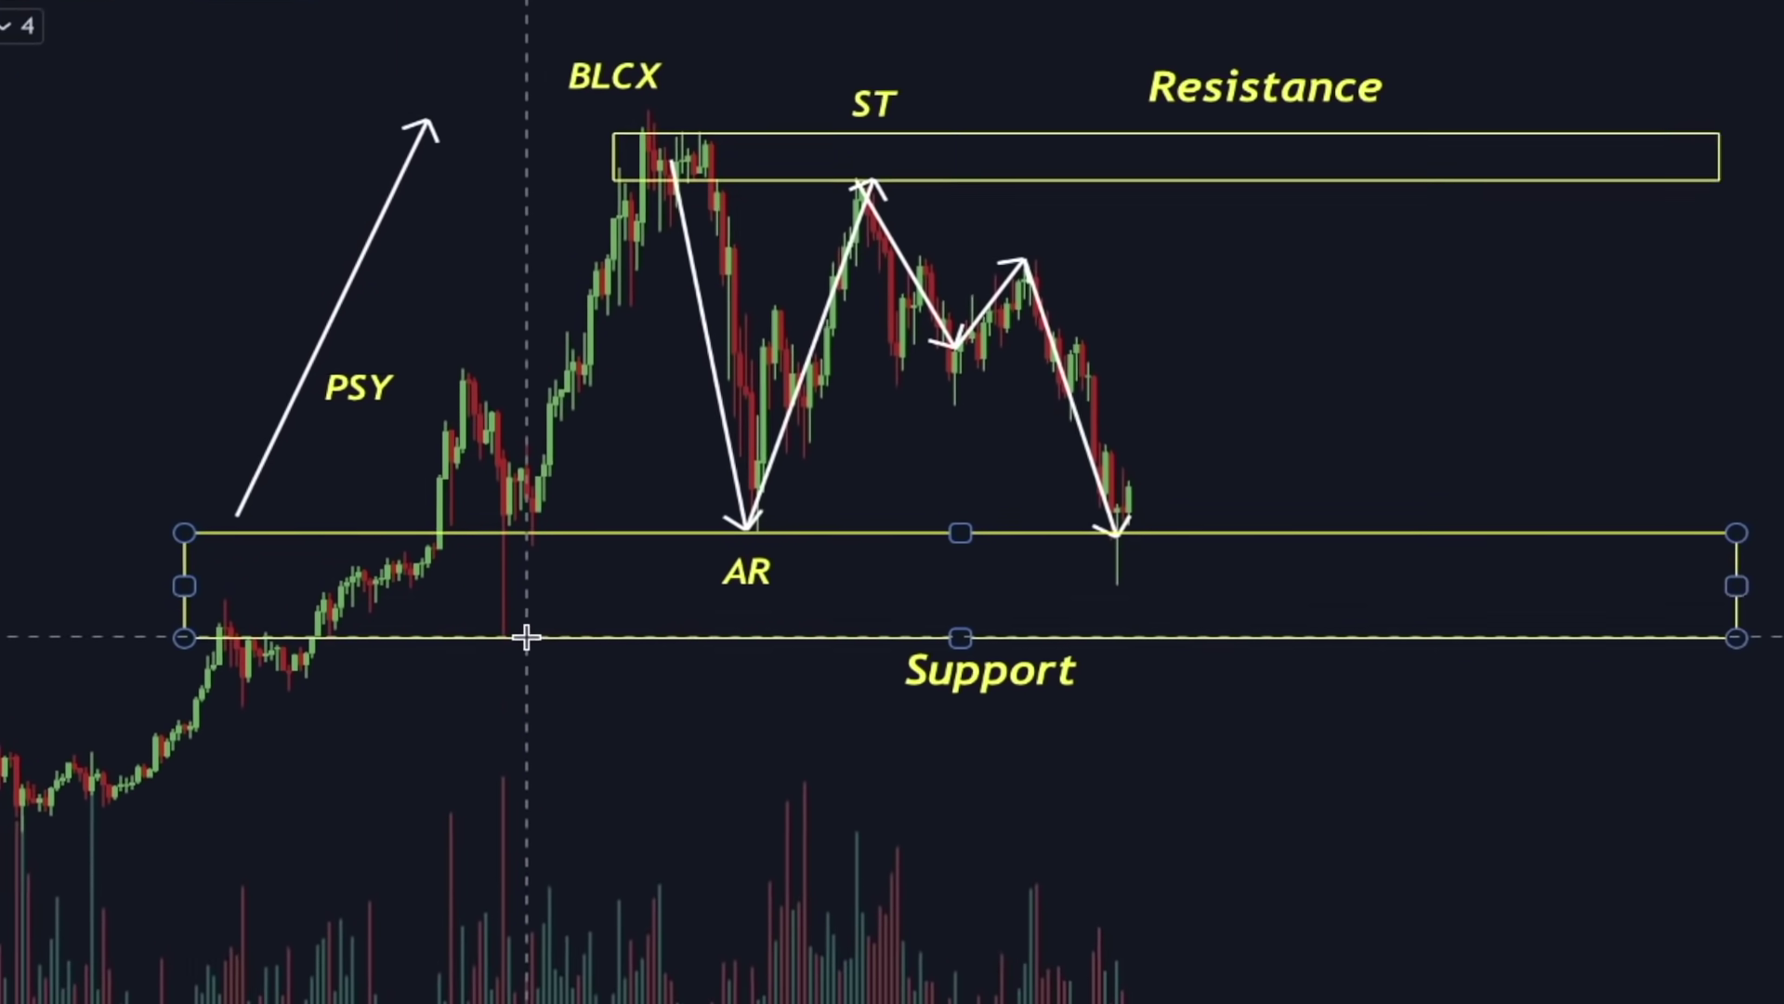
{"action": "left_click", "coordinate": [284, 611]}
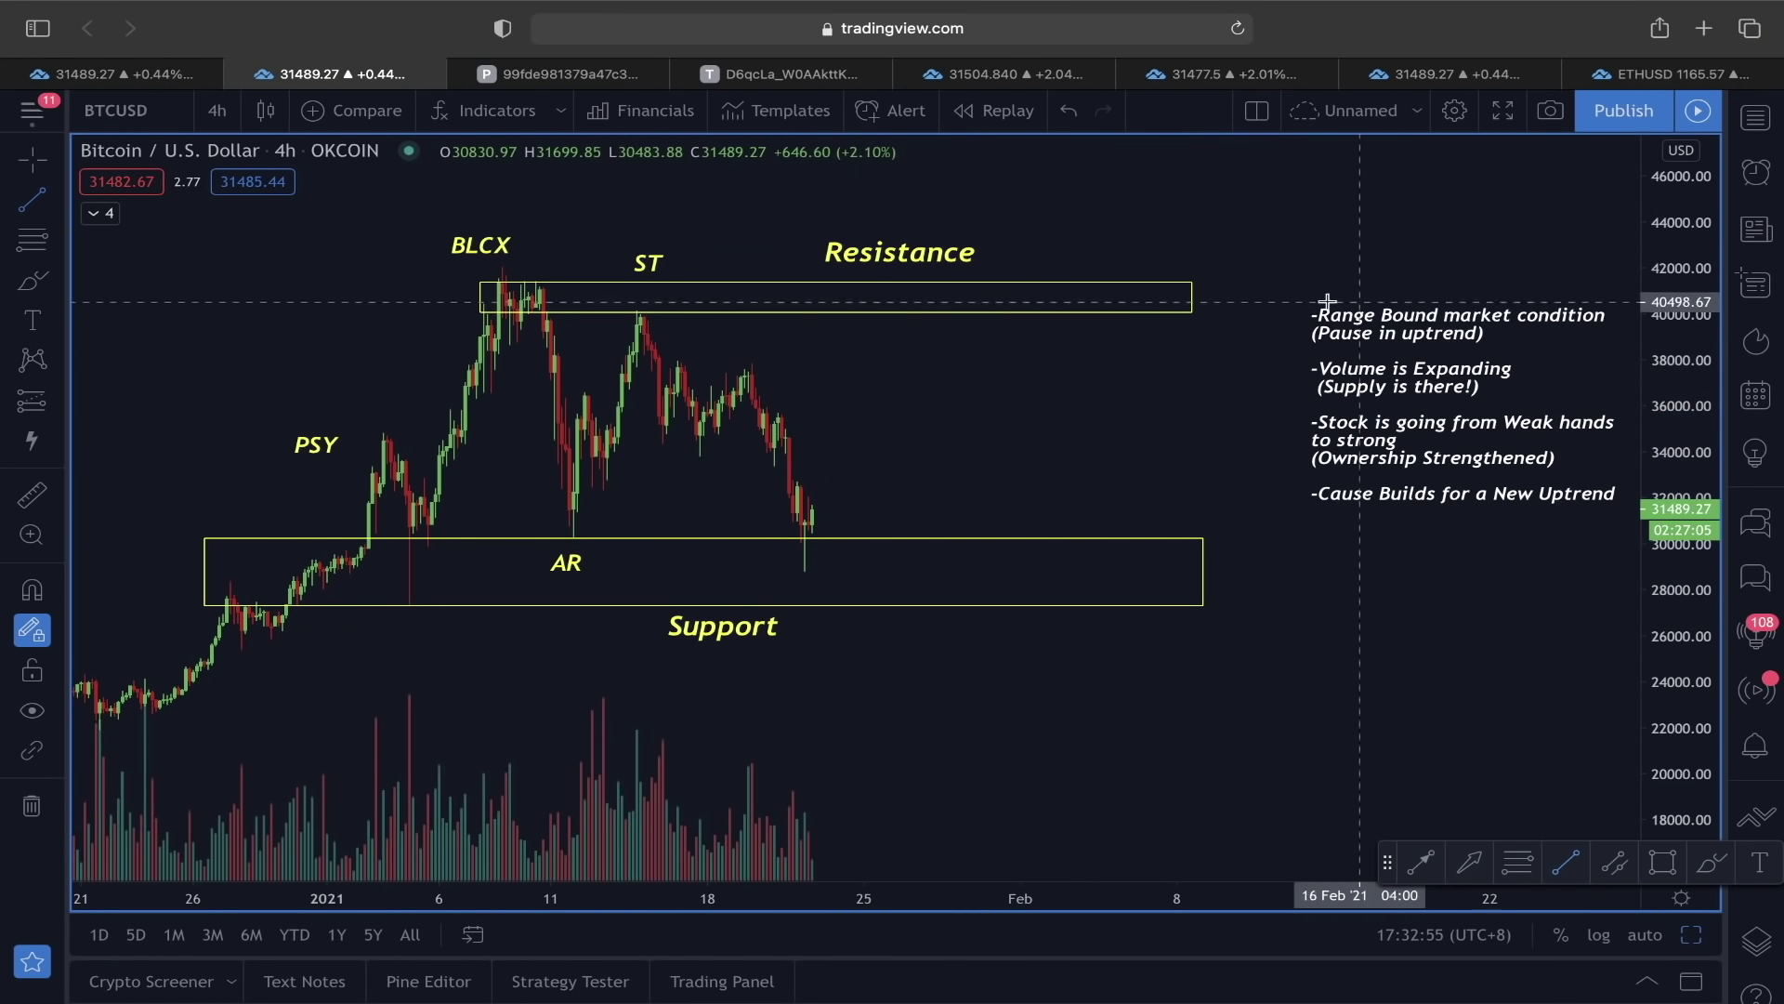
{"action": "scroll", "coordinate": [288, 602], "scroll_direction": "left", "scroll_amount": 5}
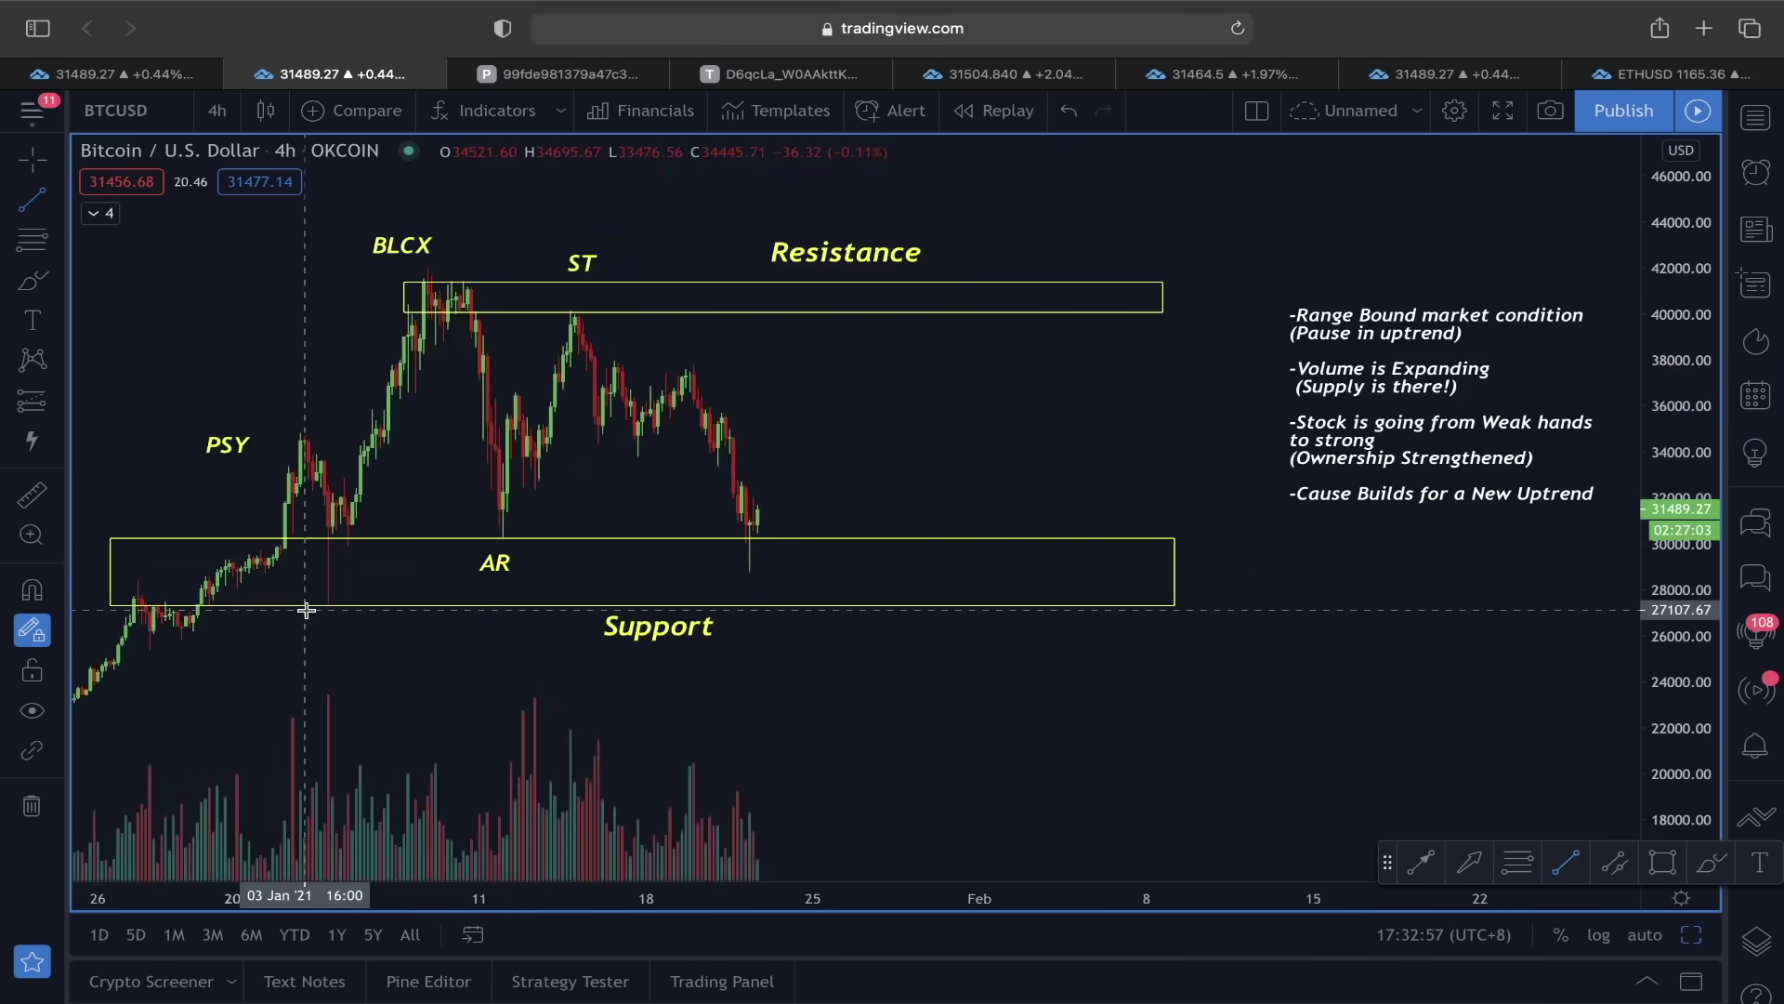
{"action": "mouse_move", "coordinate": [265, 759]}
{"action": "left_mouse_down"}
{"action": "mouse_move", "coordinate": [326, 644]}
{"action": "mouse_move", "coordinate": [617, 251]}
{"action": "mouse_move", "coordinate": [651, 249]}
{"action": "mouse_move", "coordinate": [753, 462]}
{"action": "mouse_move", "coordinate": [758, 519]}
{"action": "left_mouse_up"}
{"action": "left_click", "coordinate": [758, 519]}
{"action": "left_click", "coordinate": [829, 321]}
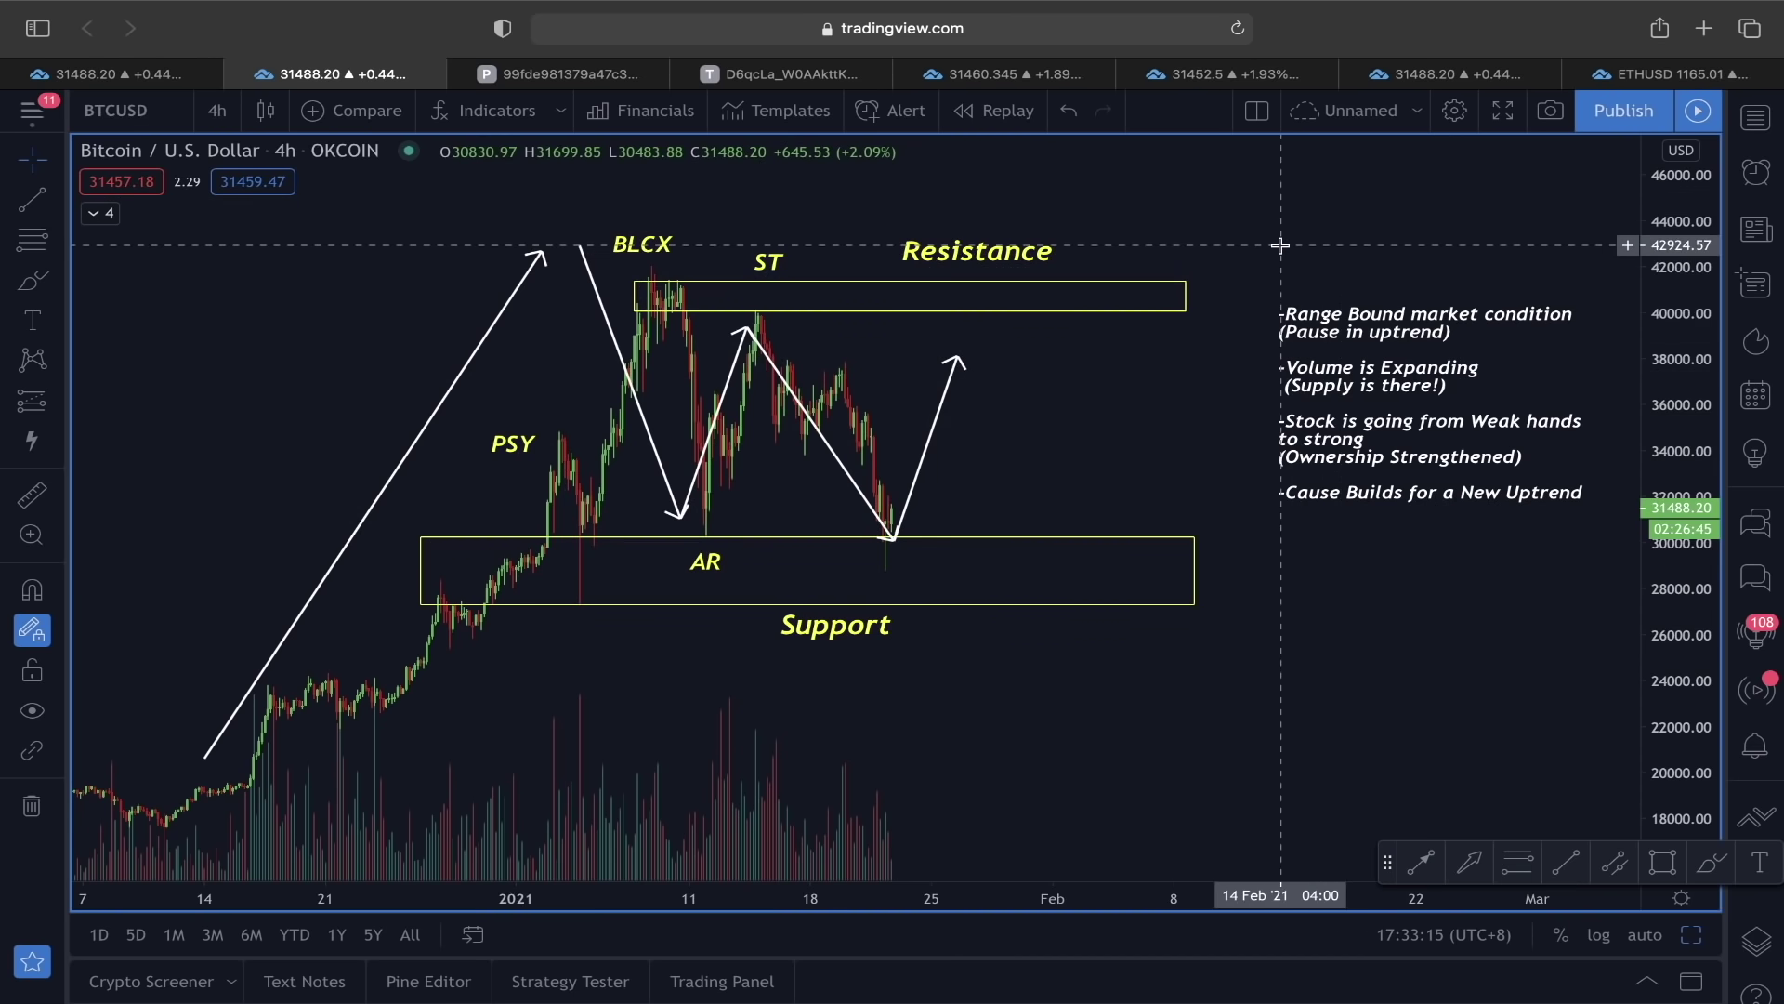
Undo all the arrows tracing the uptrend and the range swings.
{"action": "key", "text": "super+z"}
{"action": "key", "text": "super+z"}
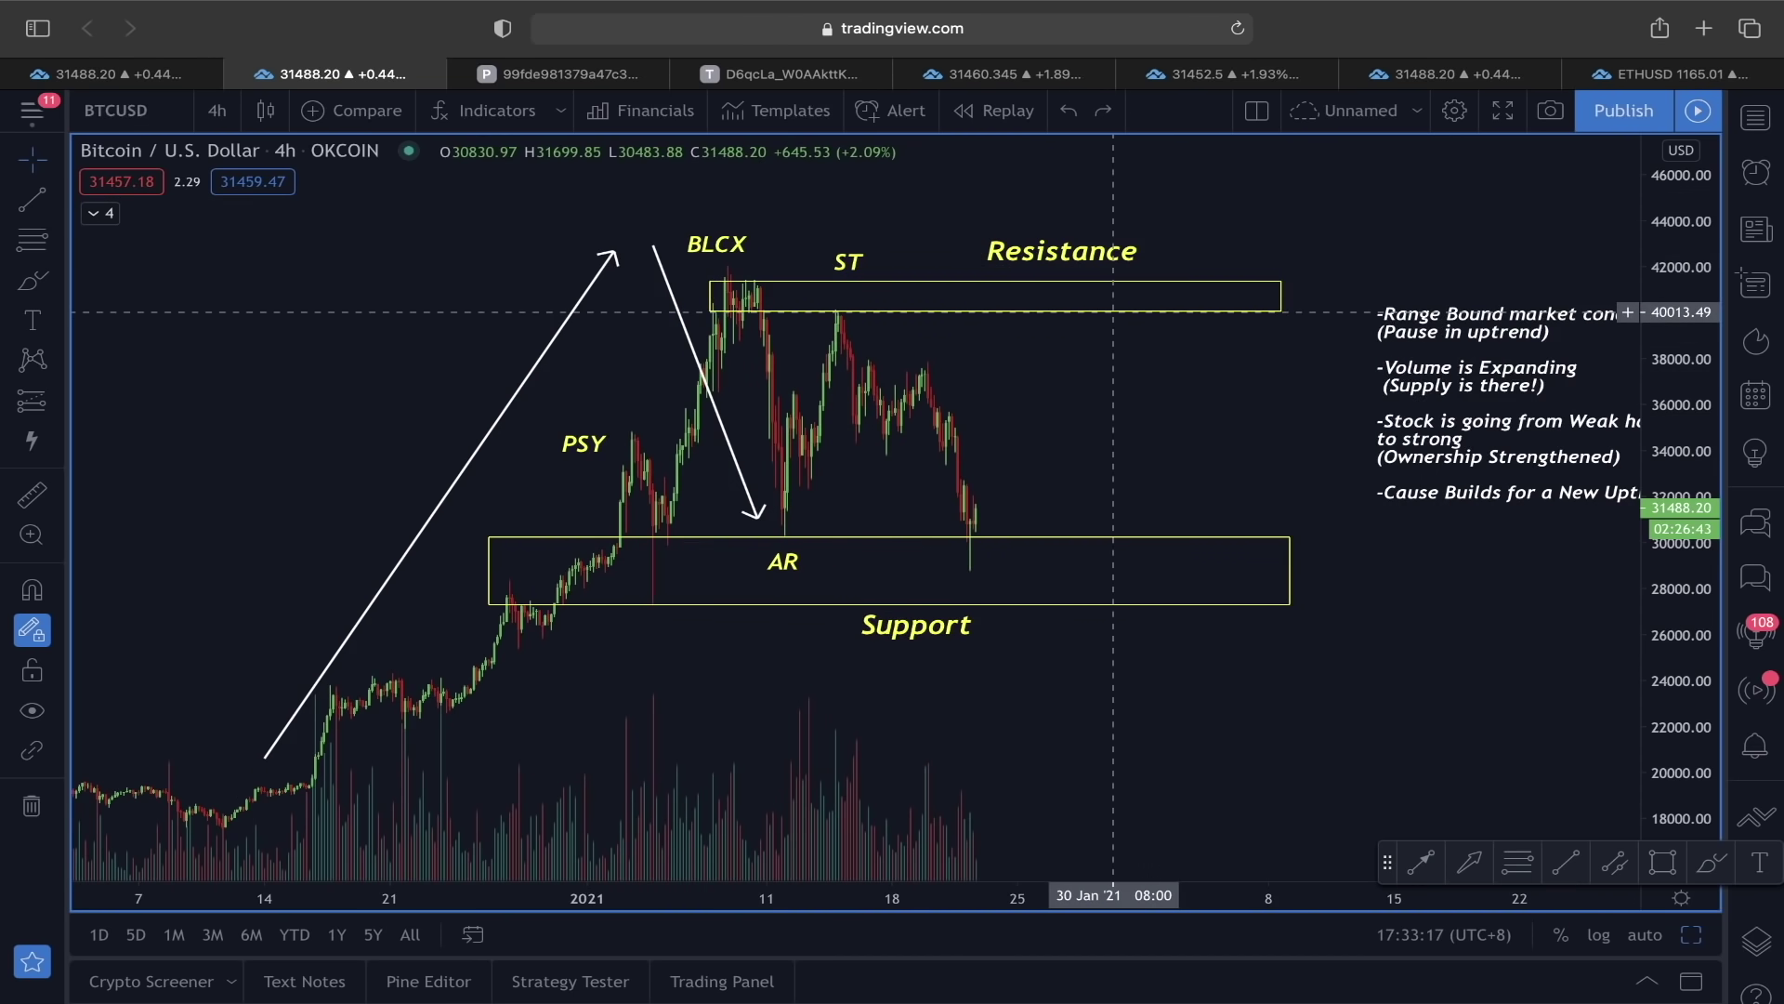
{"action": "scroll", "coordinate": [1259, 530], "scroll_direction": "up", "scroll_amount": 3}
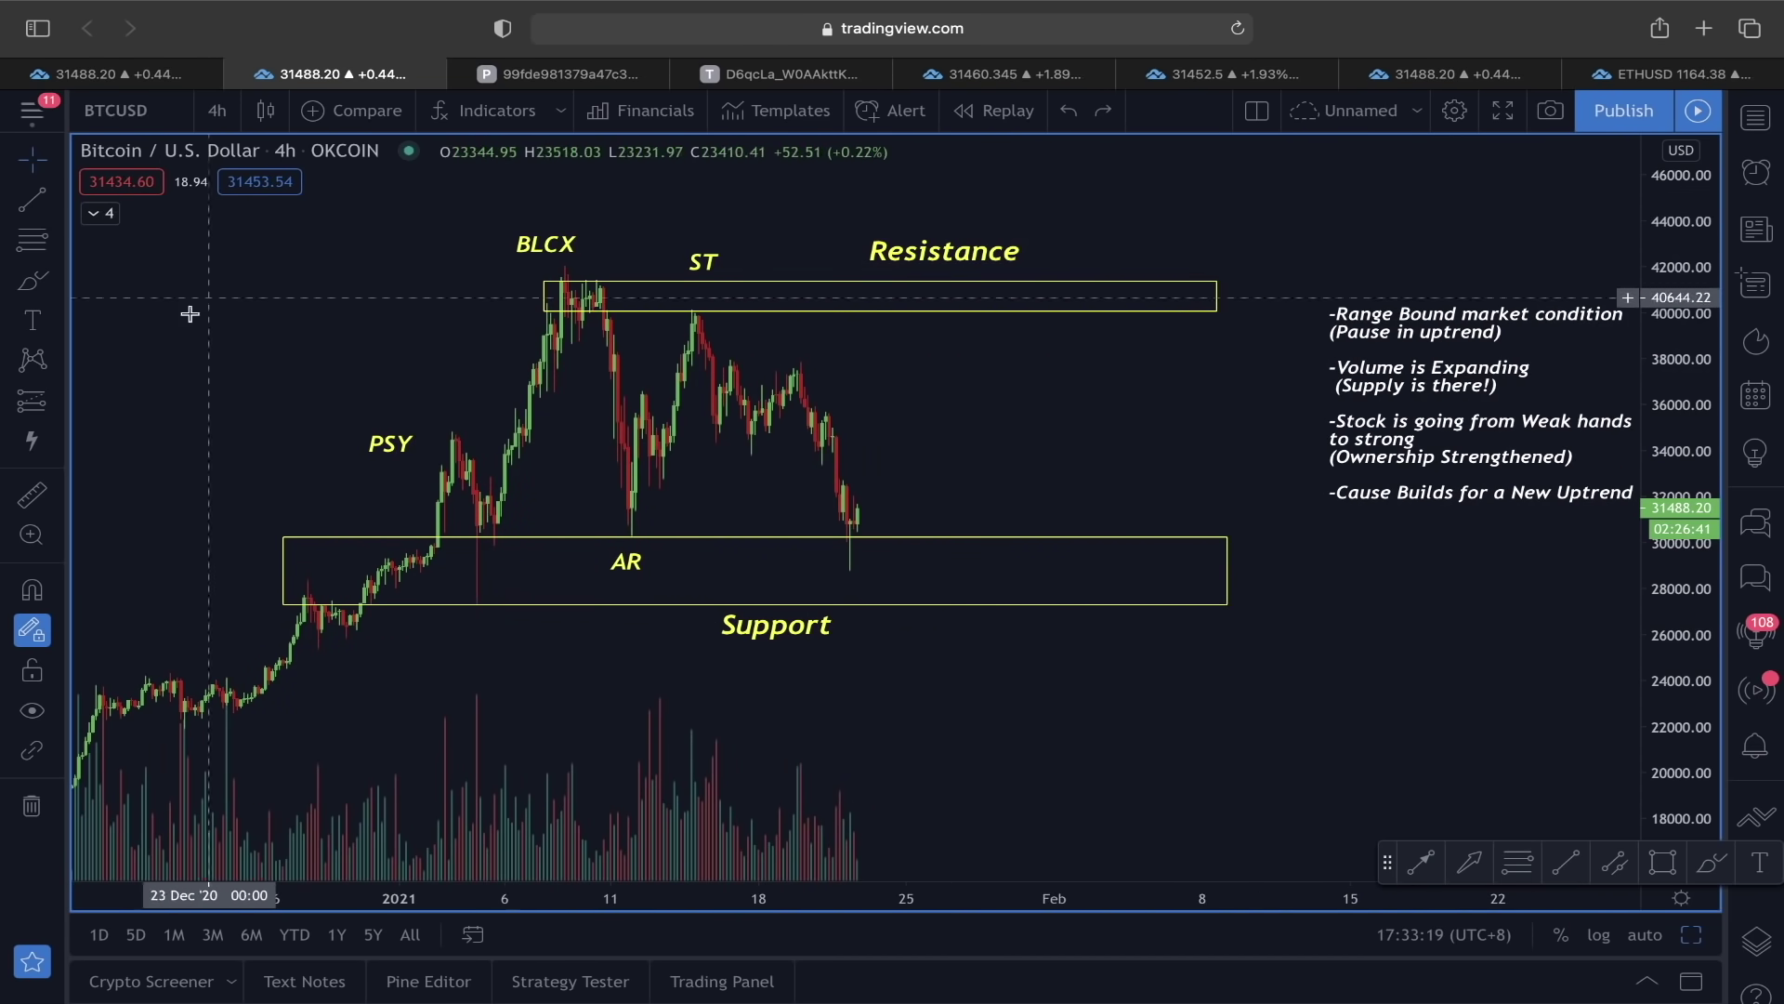
Sketch a freehand projection from the current price at support up past the resistance zone, and delete it.
{"action": "left_click", "coordinate": [32, 280]}
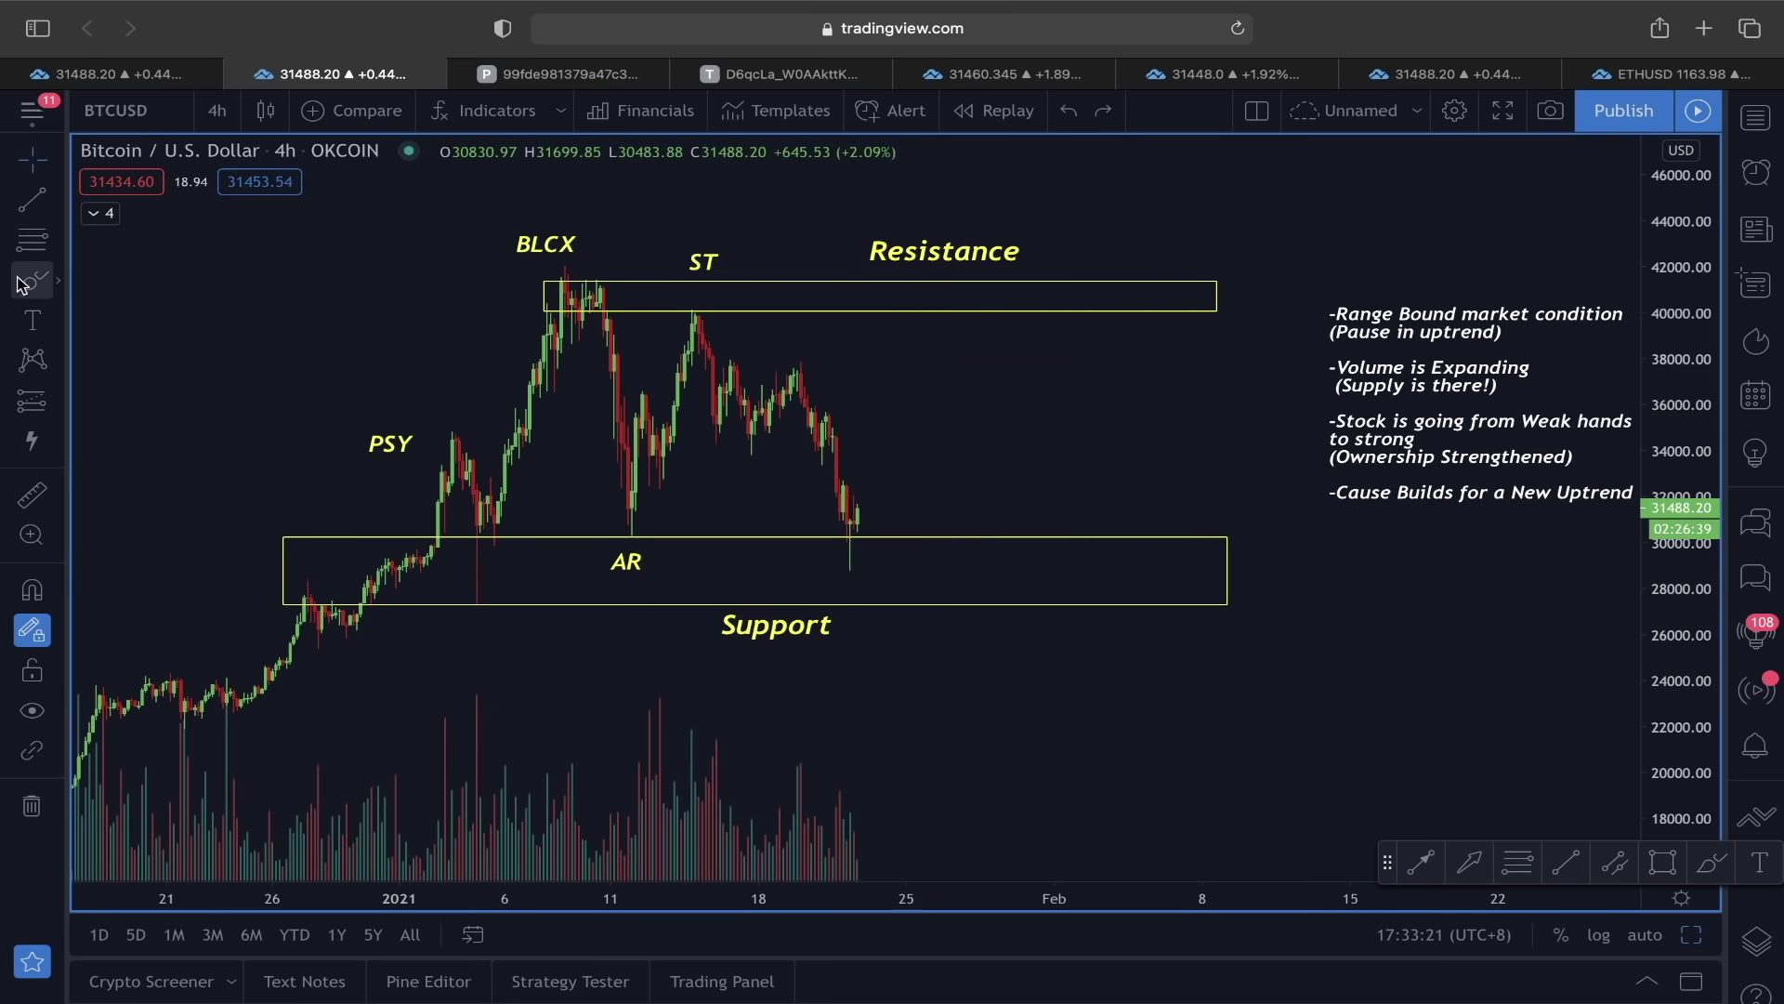
{"action": "left_click_drag", "start_coordinate": [868, 507], "coordinate": [862, 524]}
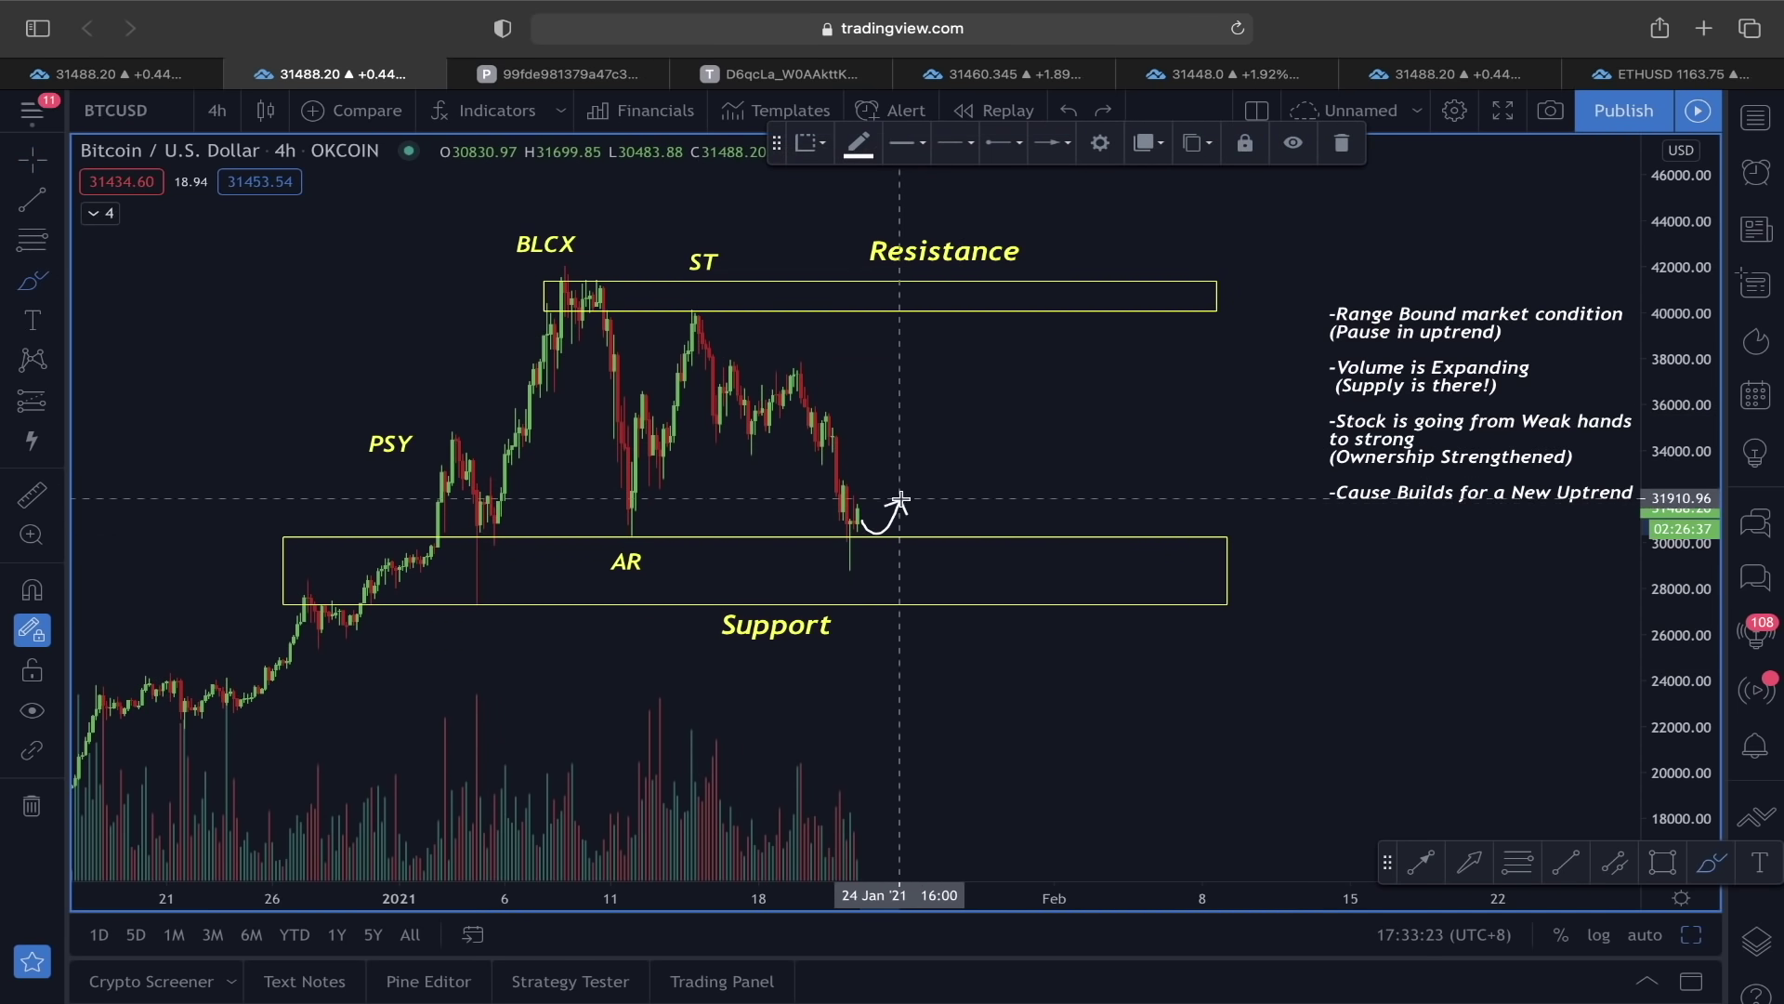
{"action": "mouse_move", "coordinate": [1002, 542]}
{"action": "left_mouse_down"}
{"action": "mouse_move", "coordinate": [1068, 518]}
{"action": "mouse_move", "coordinate": [1140, 387]}
{"action": "mouse_move", "coordinate": [1215, 423]}
{"action": "mouse_move", "coordinate": [1352, 269]}
{"action": "mouse_move", "coordinate": [1493, 230]}
{"action": "mouse_move", "coordinate": [1555, 145]}
{"action": "left_mouse_up"}
{"action": "key", "text": "Delete"}
{"action": "scroll", "coordinate": [1096, 239], "scroll_direction": "down", "scroll_amount": 2}
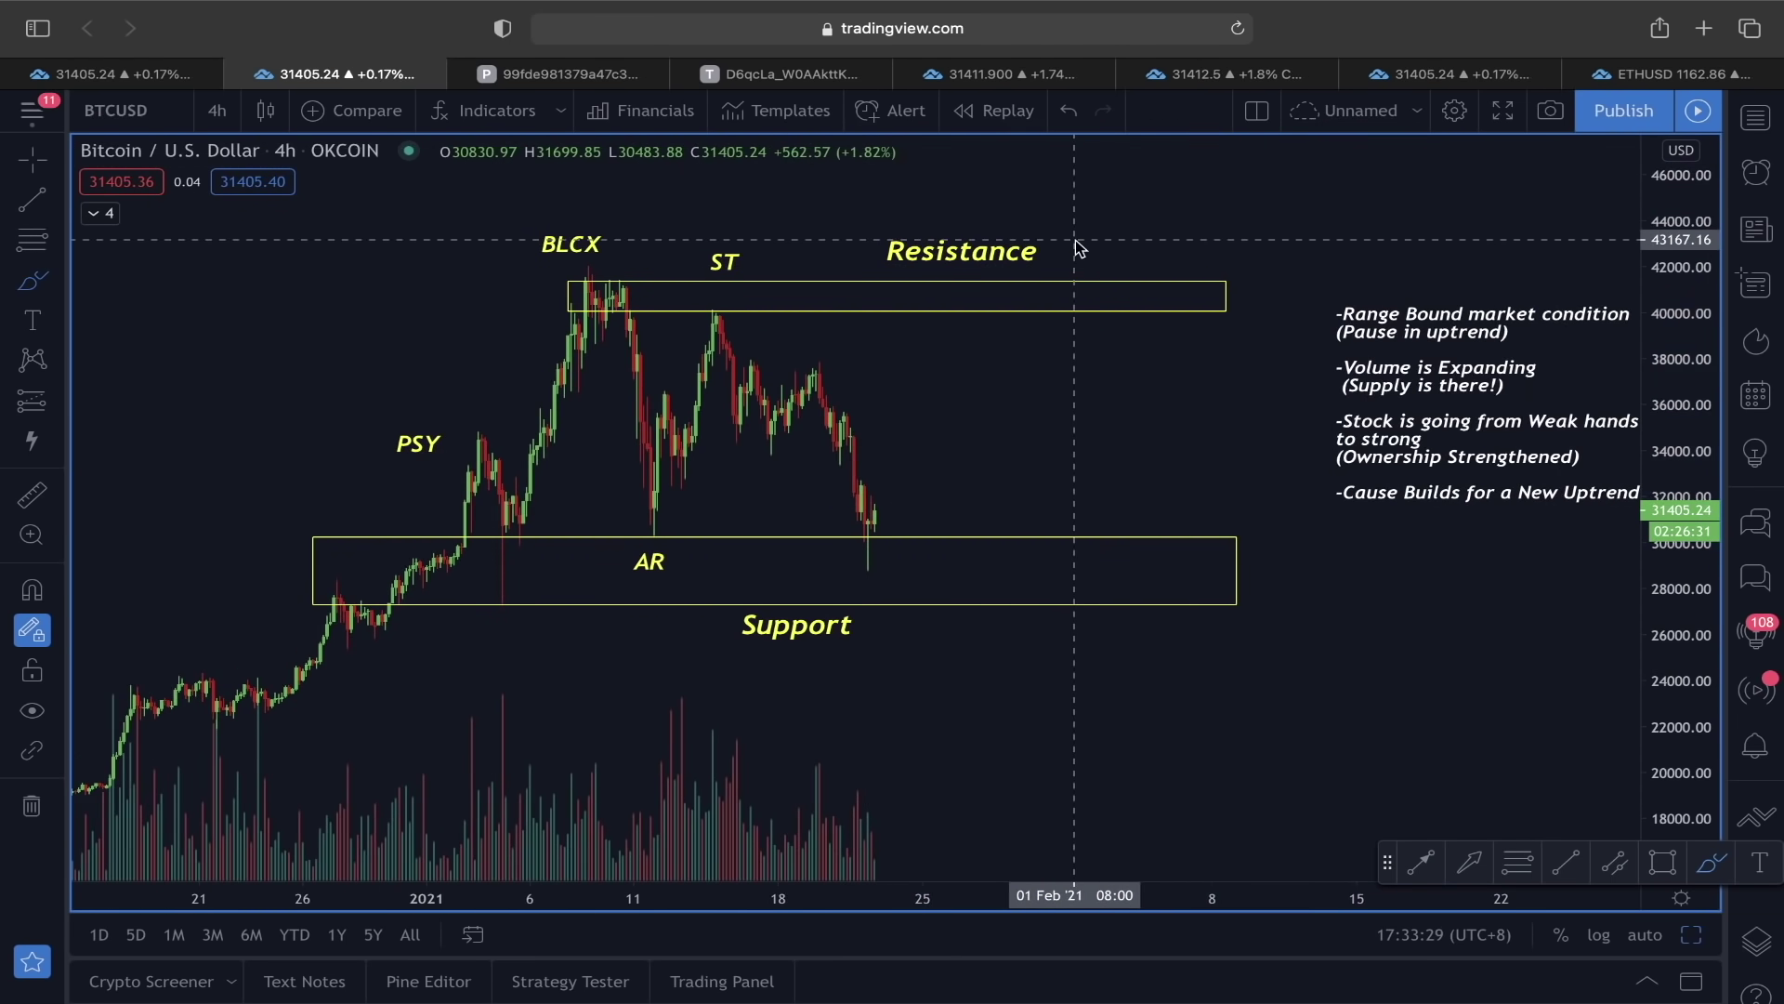
Compare the Wyckoff reaccumulation diagrams with the labelled BTCUSD chart.
{"action": "key", "text": "super+4"}
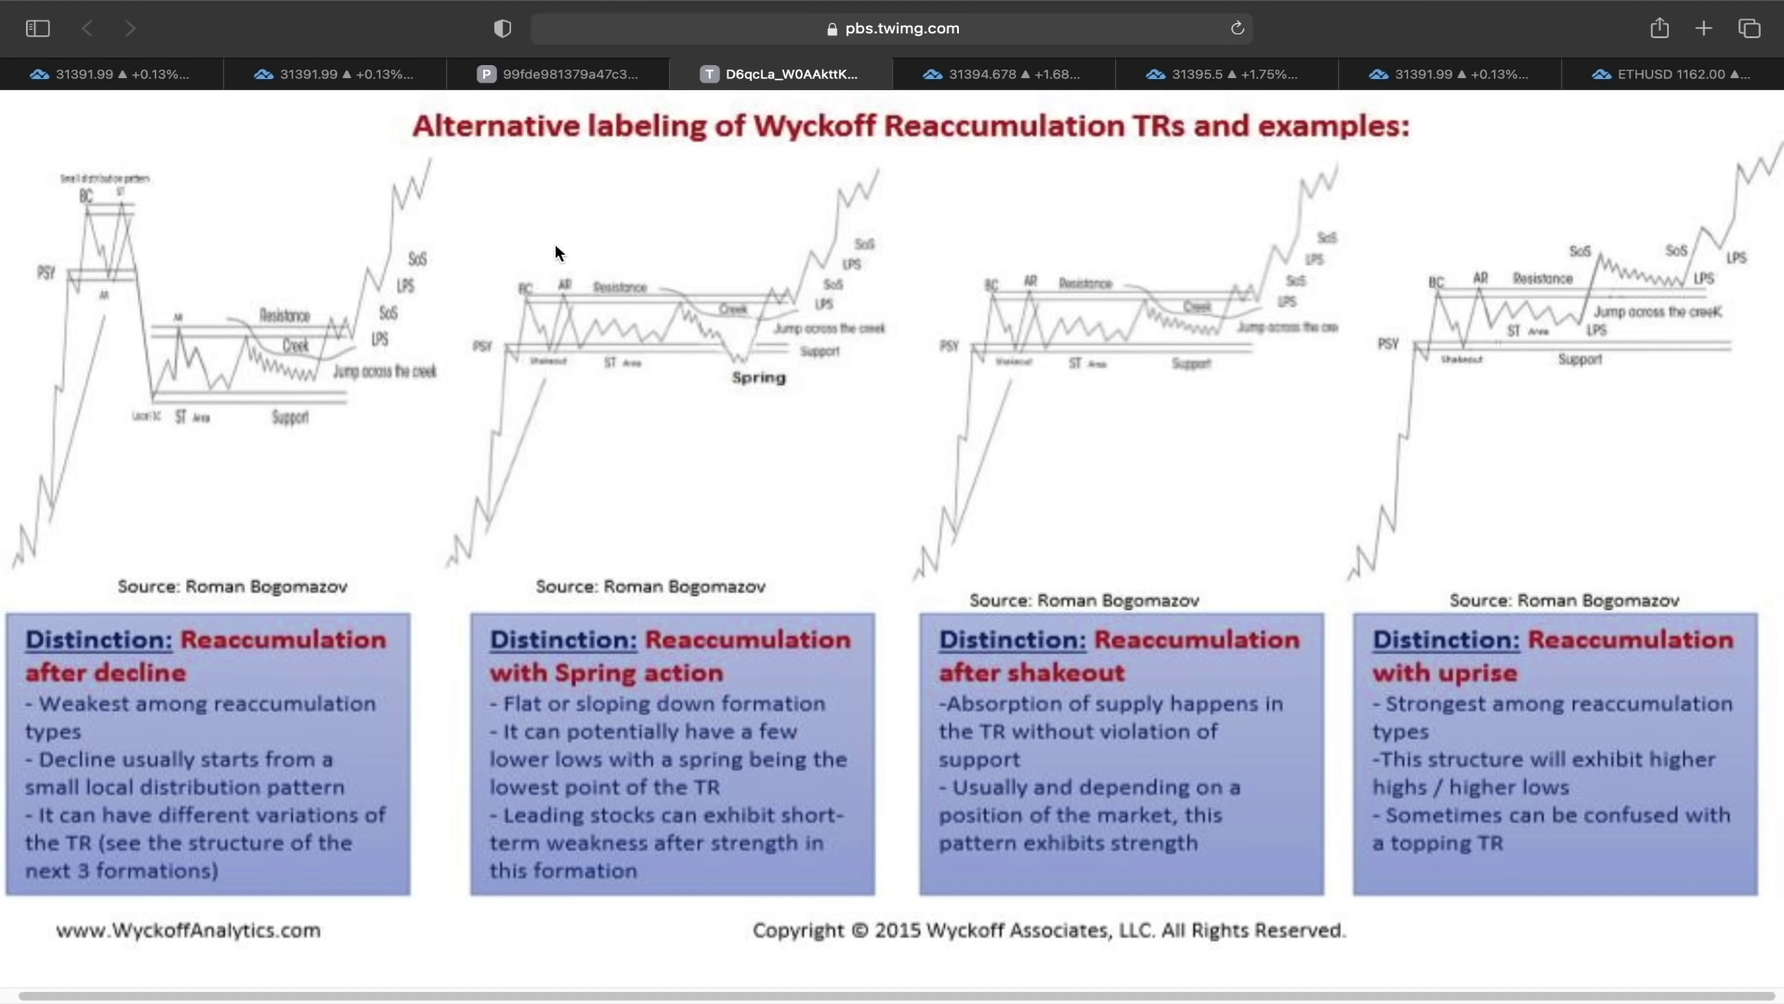
{"action": "left_click", "coordinate": [337, 72]}
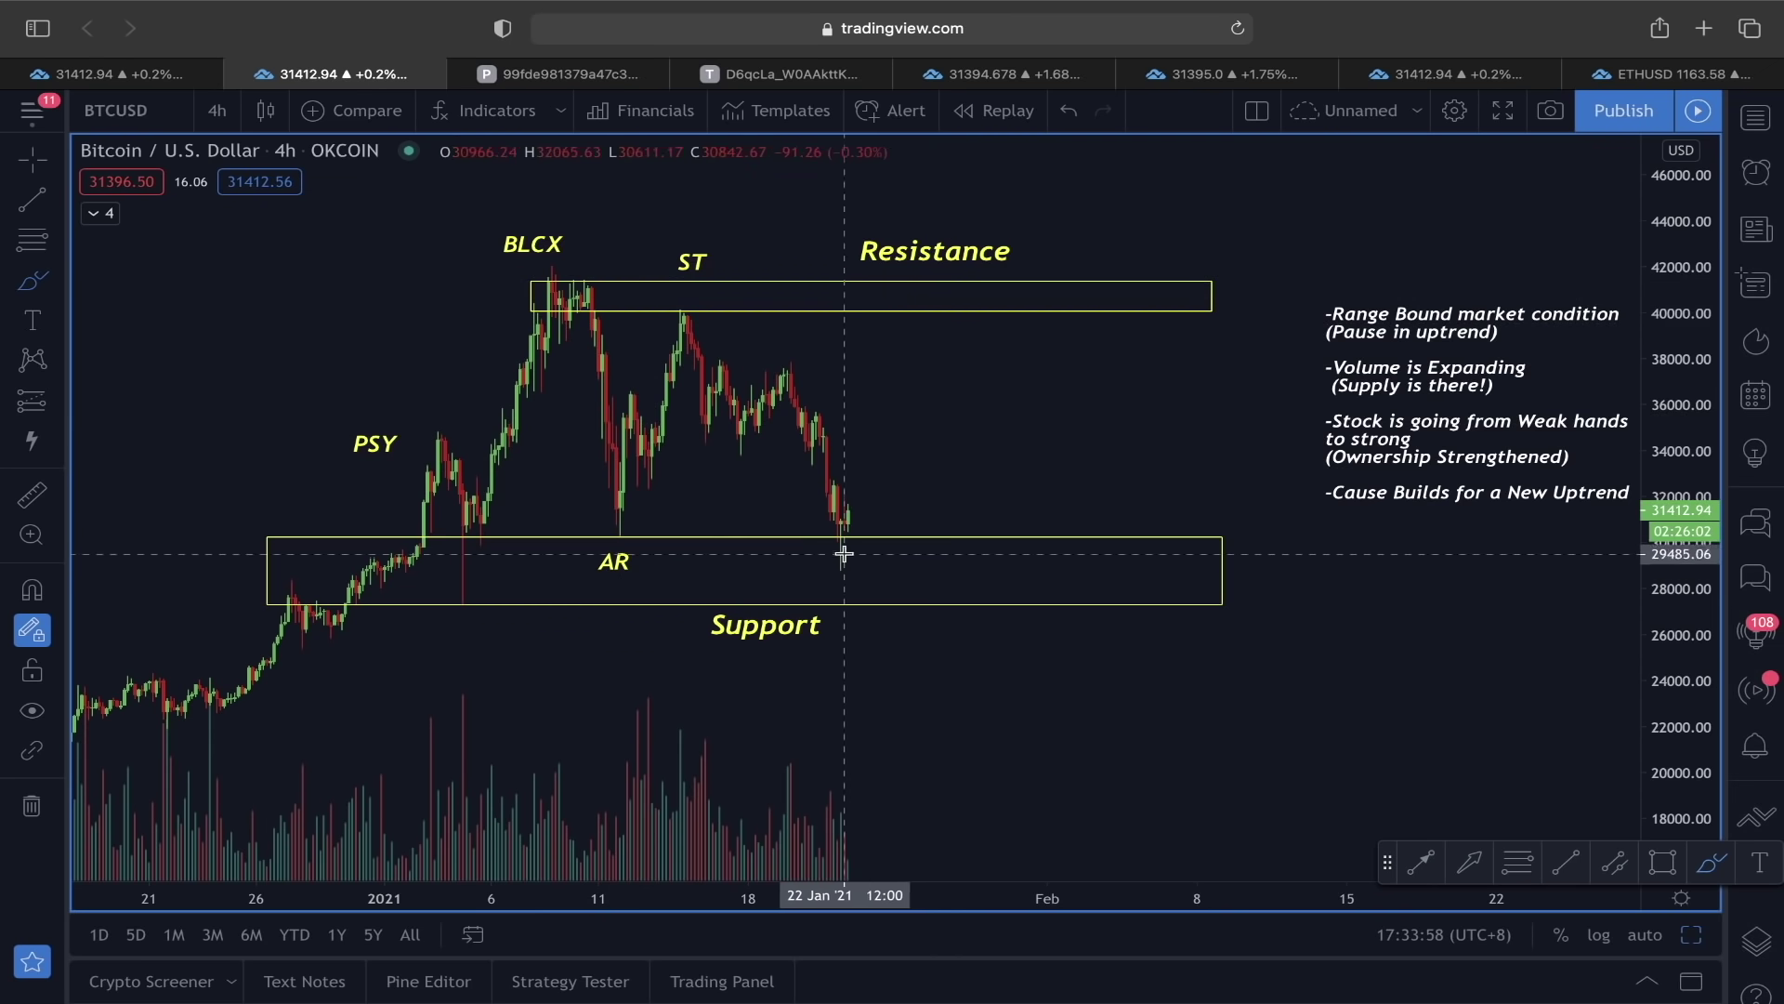
{"action": "left_click", "coordinate": [762, 73]}
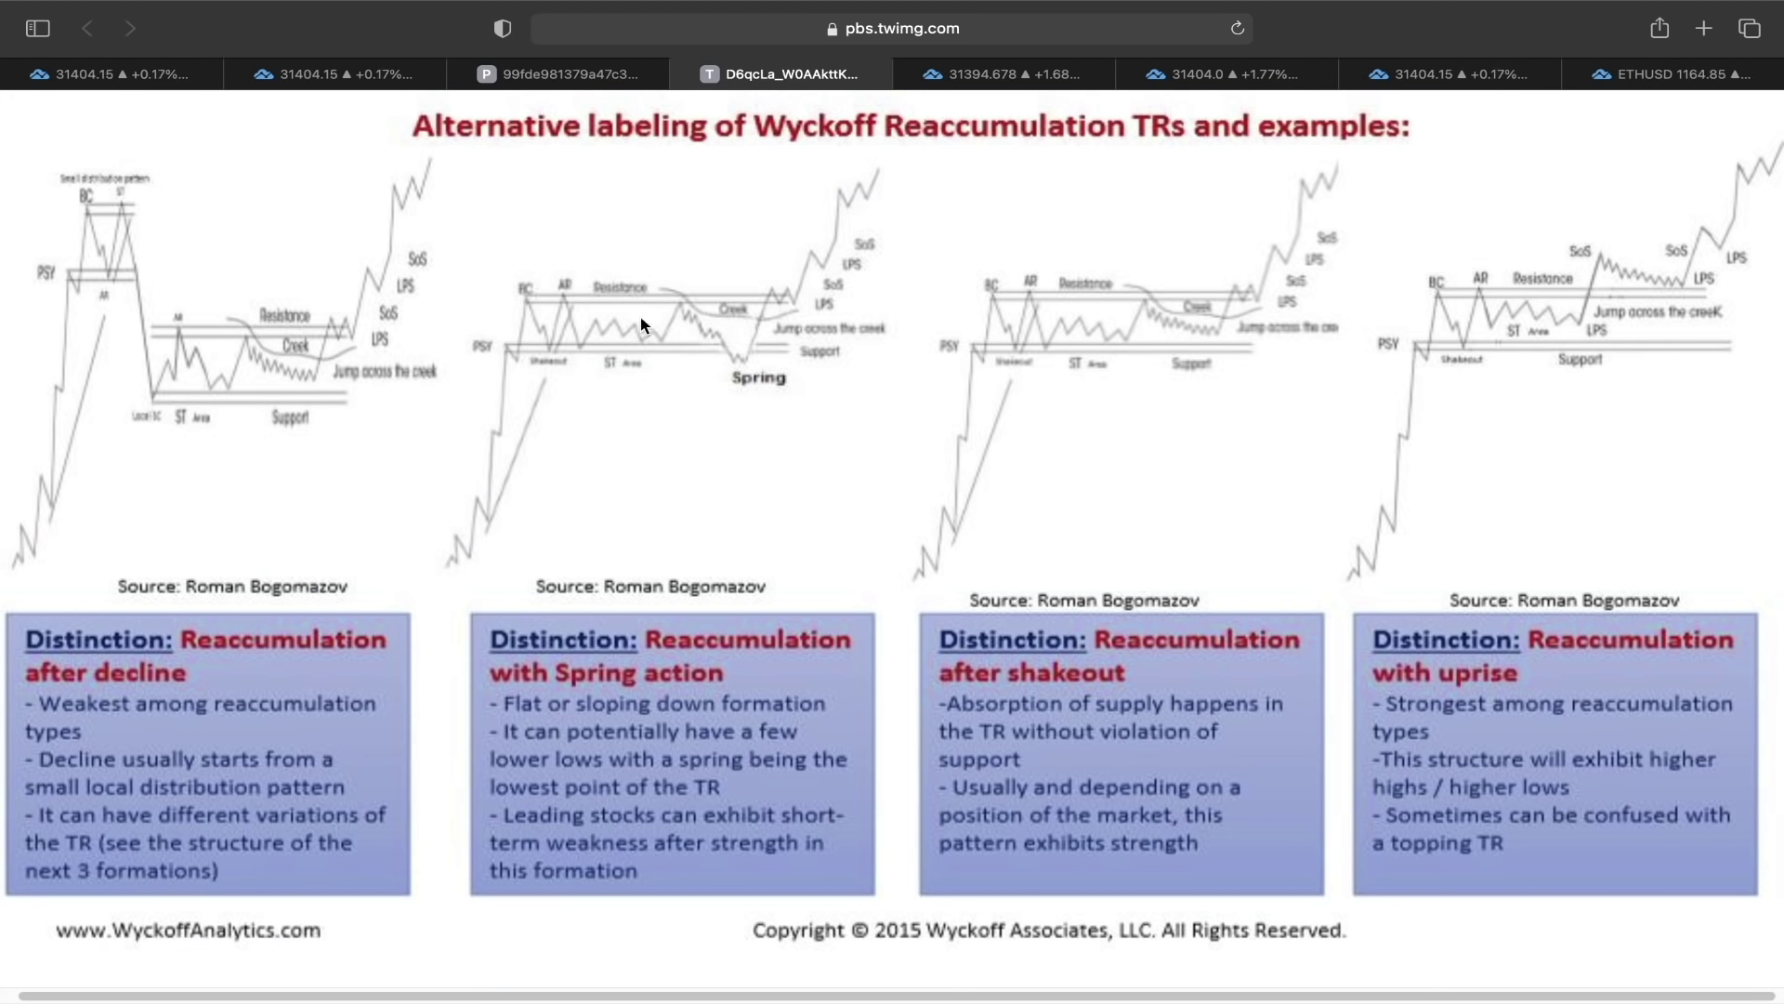
Return to the BTCUSD chart, sketch a freehand projection from the latest candle toward early February, and delete it.
{"action": "left_click", "coordinate": [402, 78]}
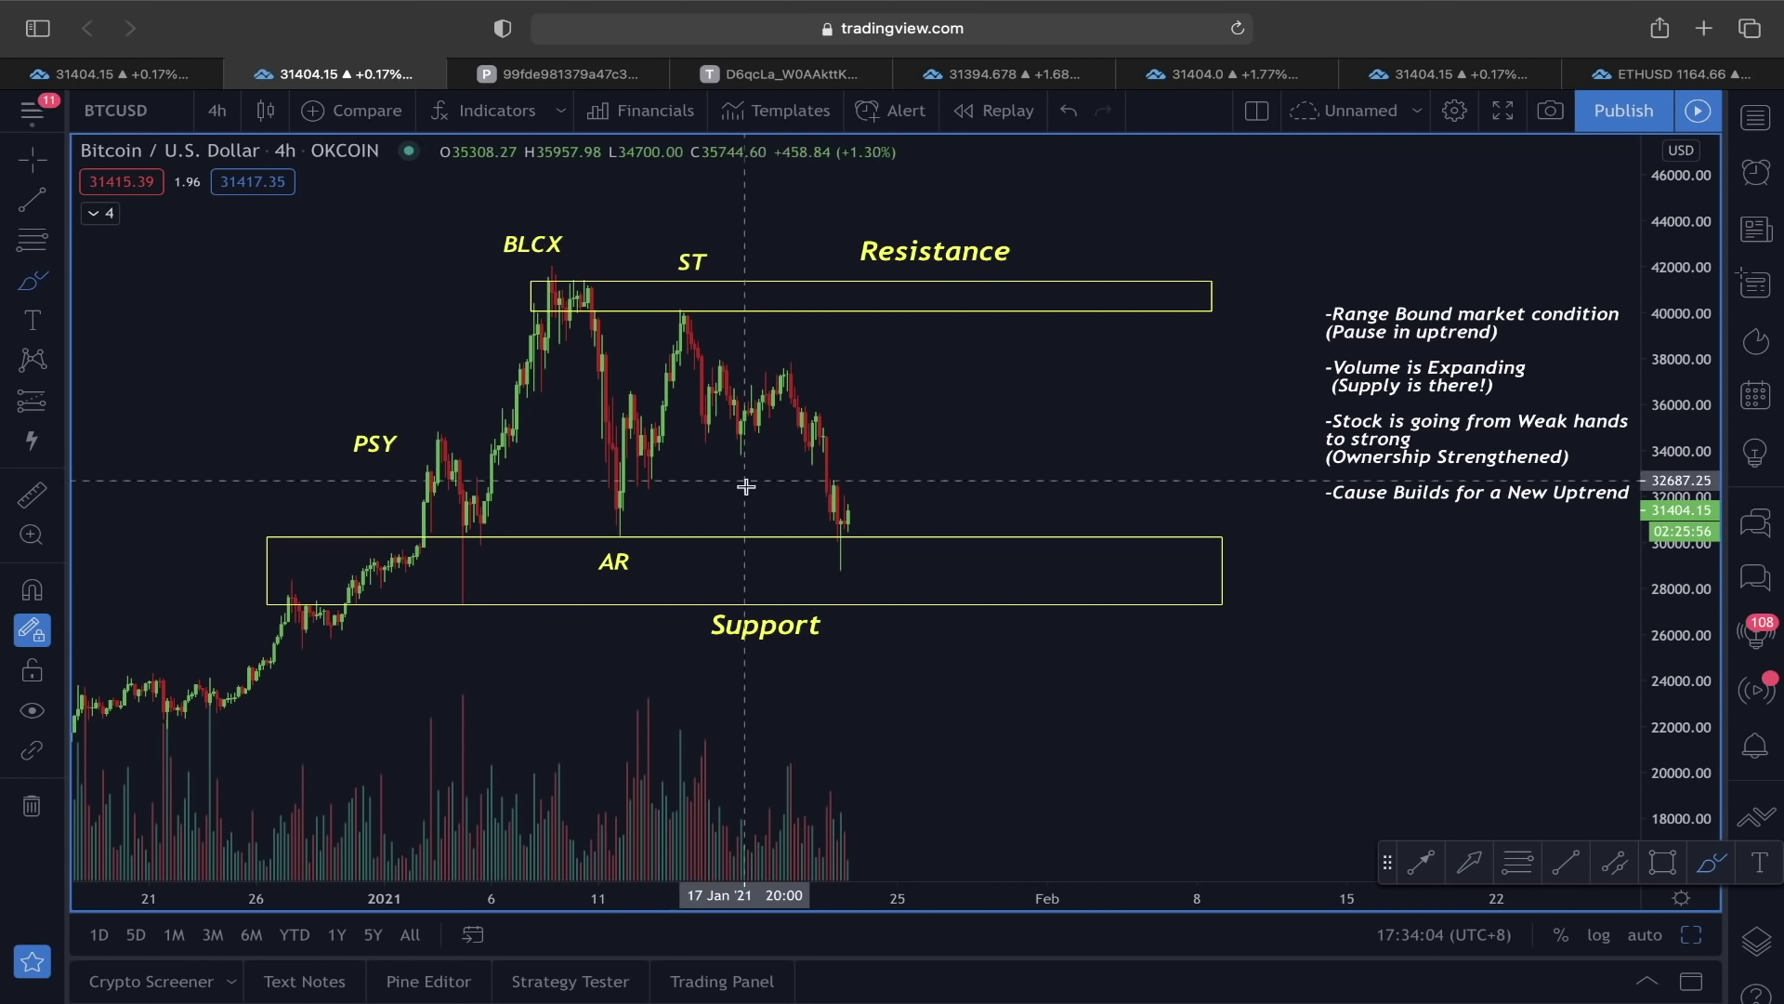
{"action": "mouse_move", "coordinate": [848, 510]}
{"action": "left_mouse_down"}
{"action": "mouse_move", "coordinate": [967, 569]}
{"action": "mouse_move", "coordinate": [1103, 556]}
{"action": "mouse_move", "coordinate": [1196, 375]}
{"action": "mouse_move", "coordinate": [1250, 344]}
{"action": "left_mouse_up"}
{"action": "key", "text": "Delete"}
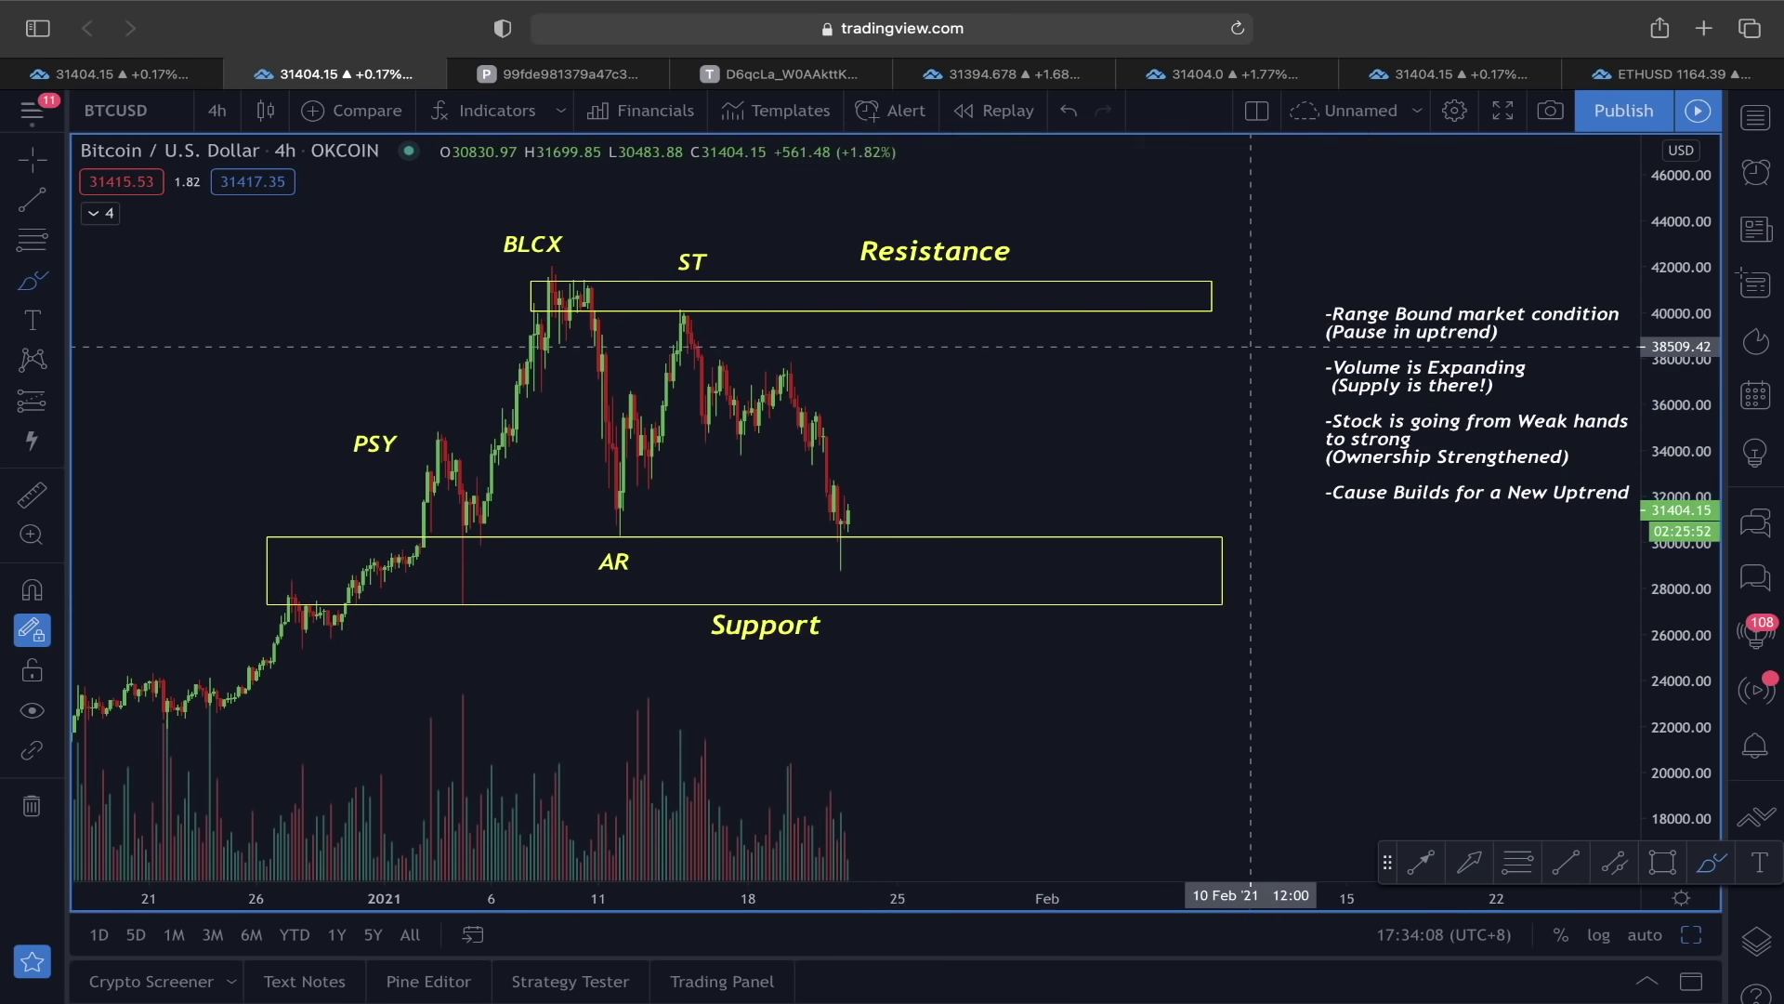
Recheck the reaccumulation diagrams and draw arrows projecting the price through a spring near 23,000 and up above resistance.
{"action": "left_click", "coordinate": [808, 78]}
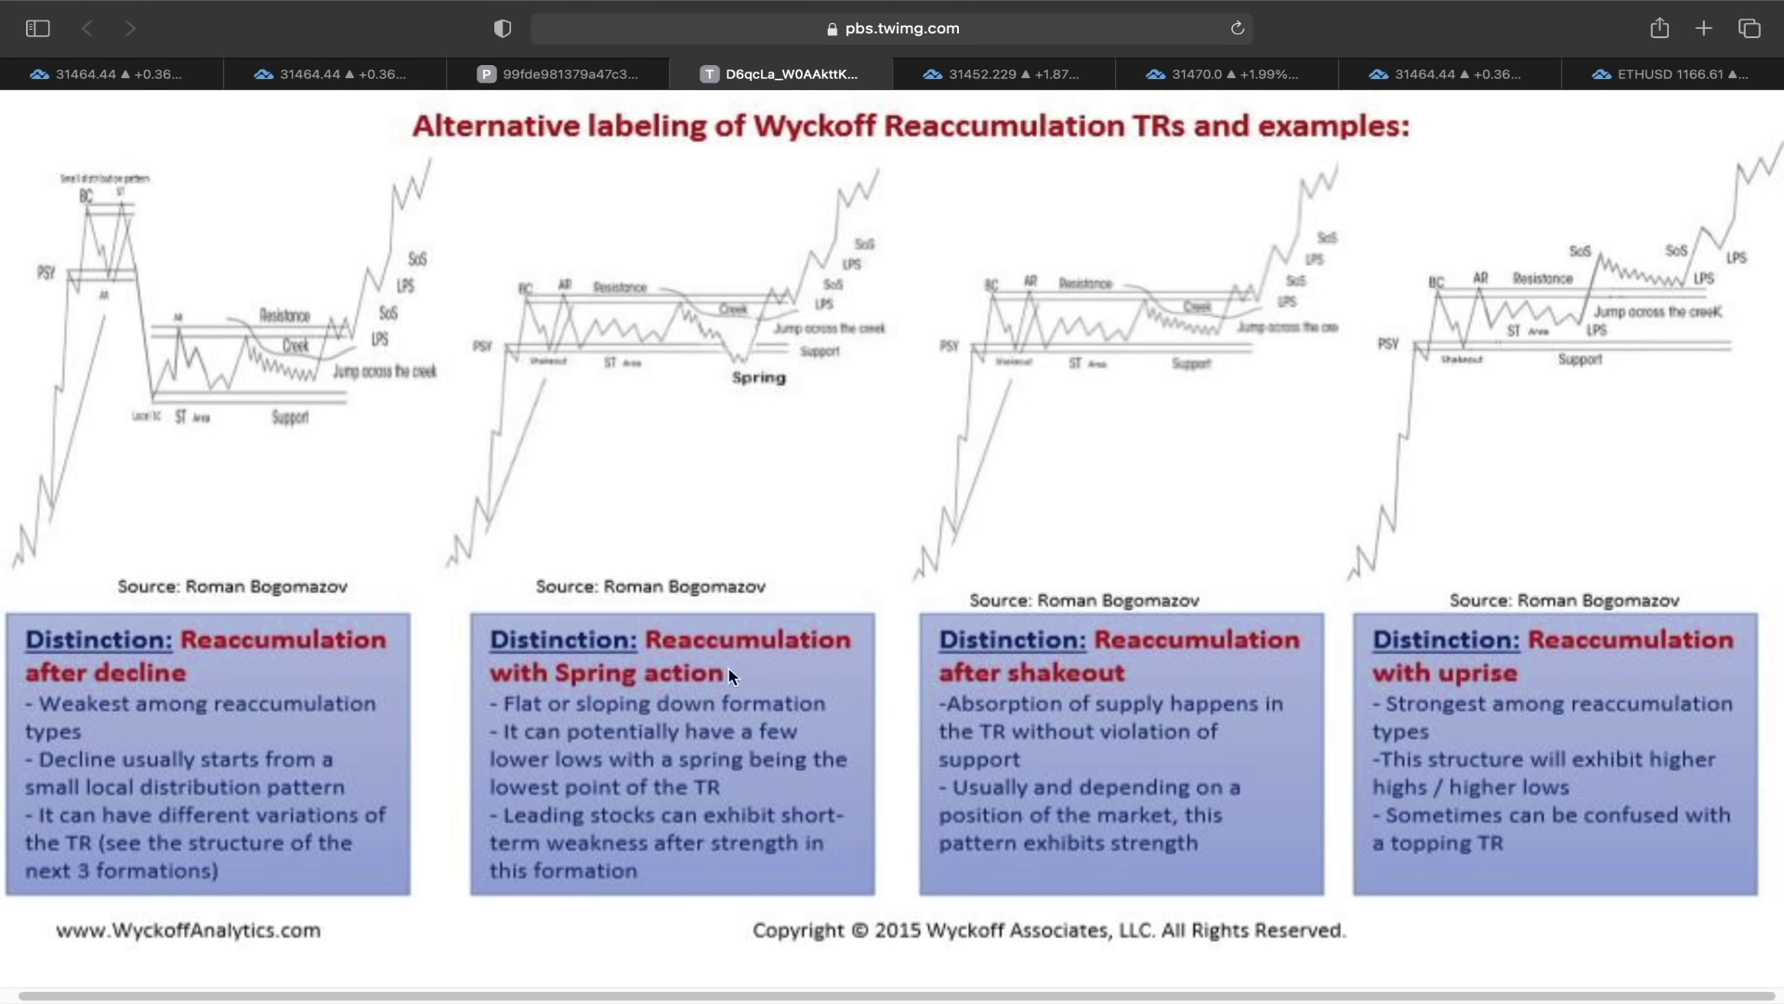
{"action": "left_click", "coordinate": [343, 74]}
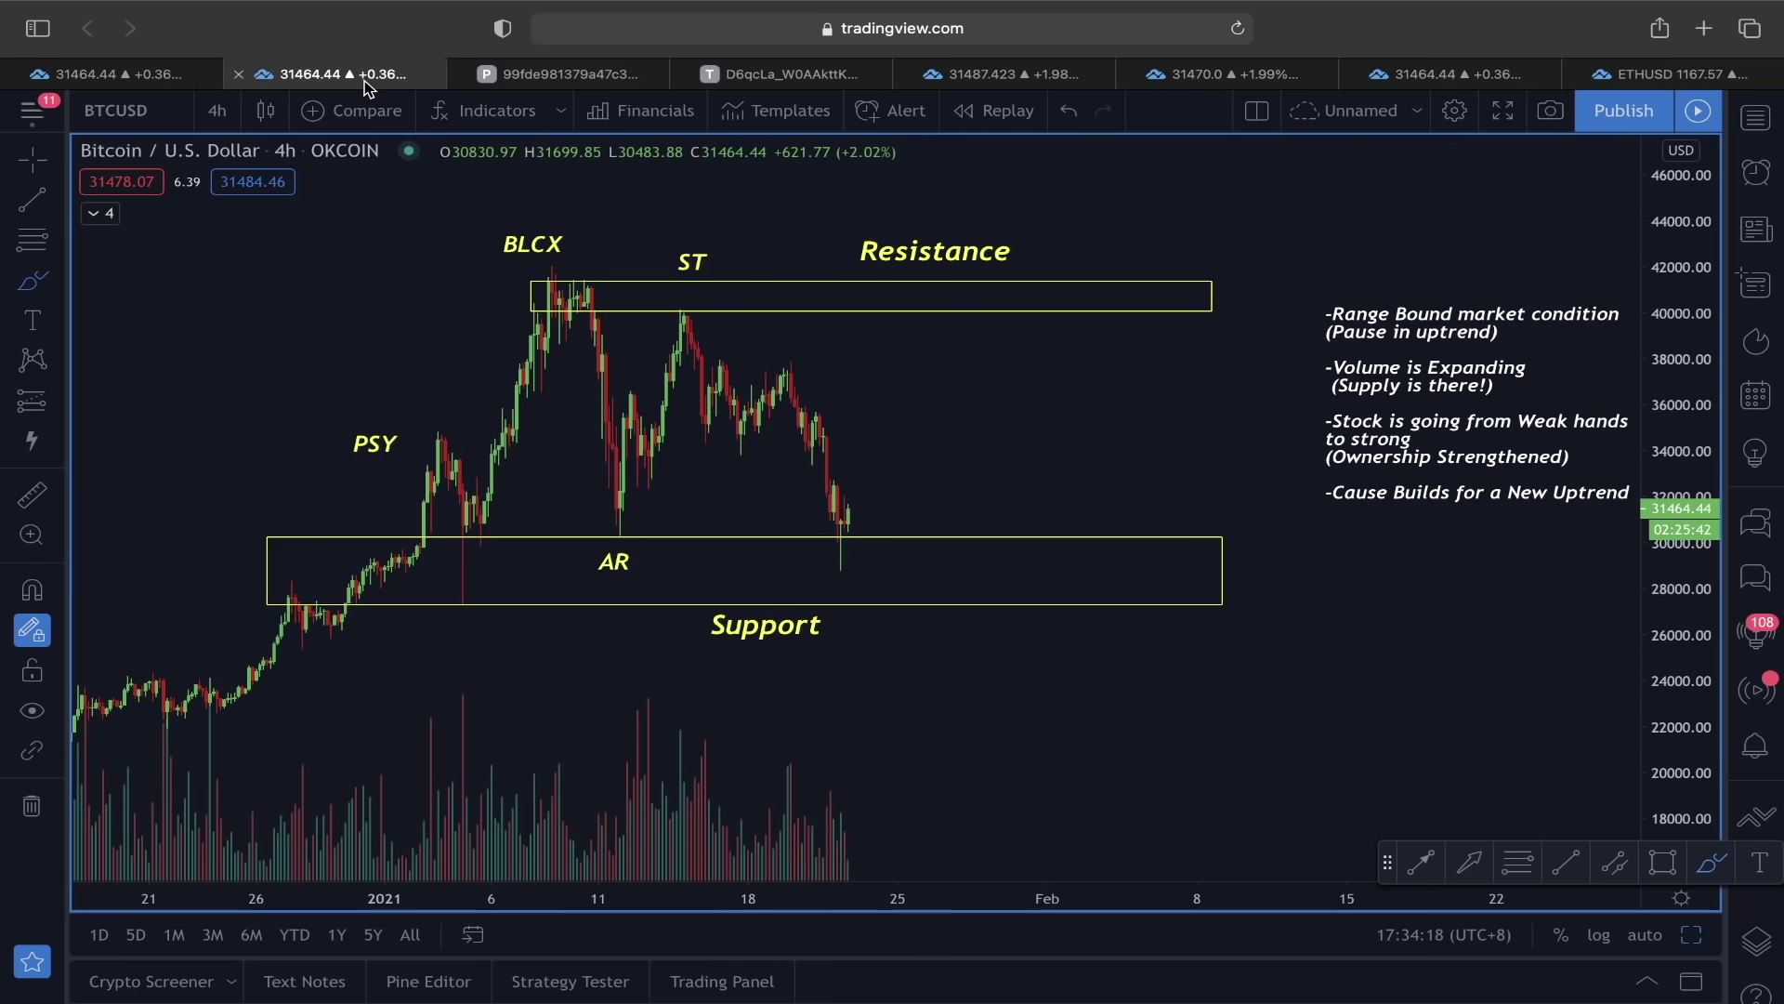
{"action": "left_click", "coordinate": [33, 198]}
{"action": "mouse_move", "coordinate": [863, 523]}
{"action": "left_mouse_down"}
{"action": "mouse_move", "coordinate": [901, 474]}
{"action": "mouse_move", "coordinate": [980, 553]}
{"action": "mouse_move", "coordinate": [1030, 485]}
{"action": "mouse_move", "coordinate": [1115, 697]}
{"action": "mouse_move", "coordinate": [1192, 525]}
{"action": "mouse_move", "coordinate": [1189, 476]}
{"action": "mouse_move", "coordinate": [1229, 502]}
{"action": "mouse_move", "coordinate": [1265, 418]}
{"action": "mouse_move", "coordinate": [1307, 253]}
{"action": "mouse_move", "coordinate": [1400, 263]}
{"action": "mouse_move", "coordinate": [1436, 191]}
{"action": "left_mouse_up"}
Undo the projected spring arrows on the BTCUSD chart.
{"action": "key", "text": "super+z"}
{"action": "key", "text": "super+z"}
{"action": "key", "text": "super+z"}
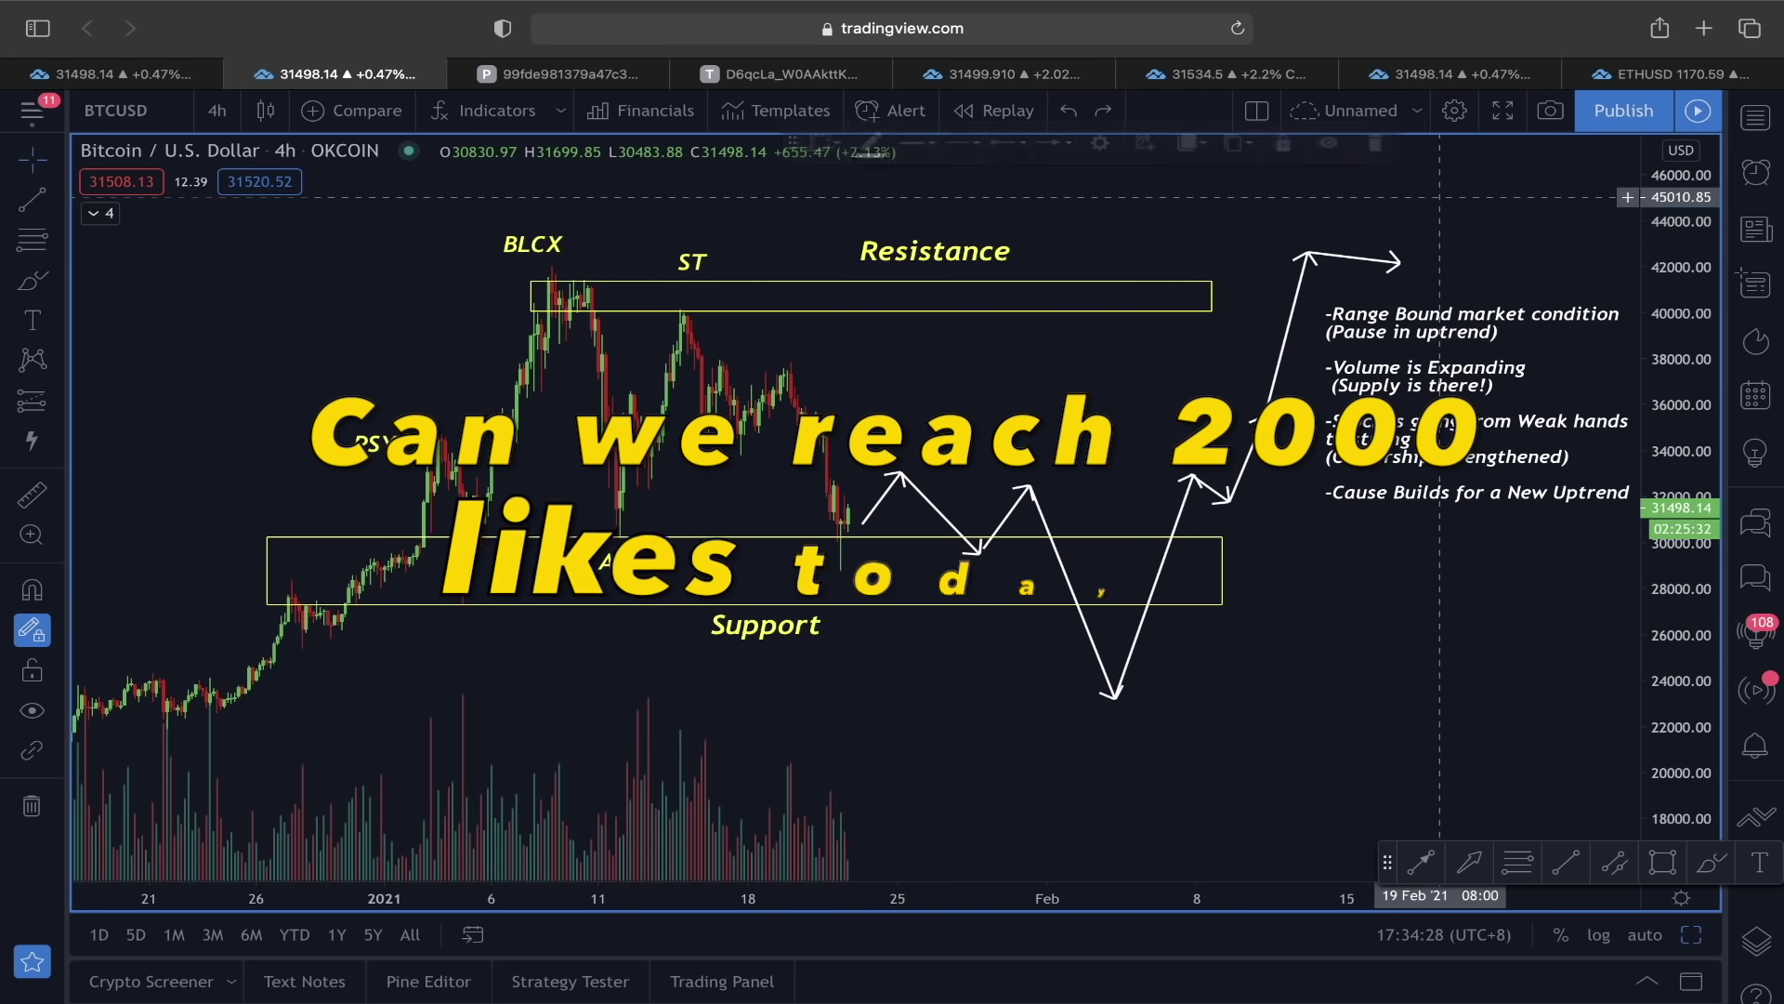
{"action": "key", "text": "super+z"}
{"action": "key", "text": "super+z"}
{"action": "key", "text": "super+z"}
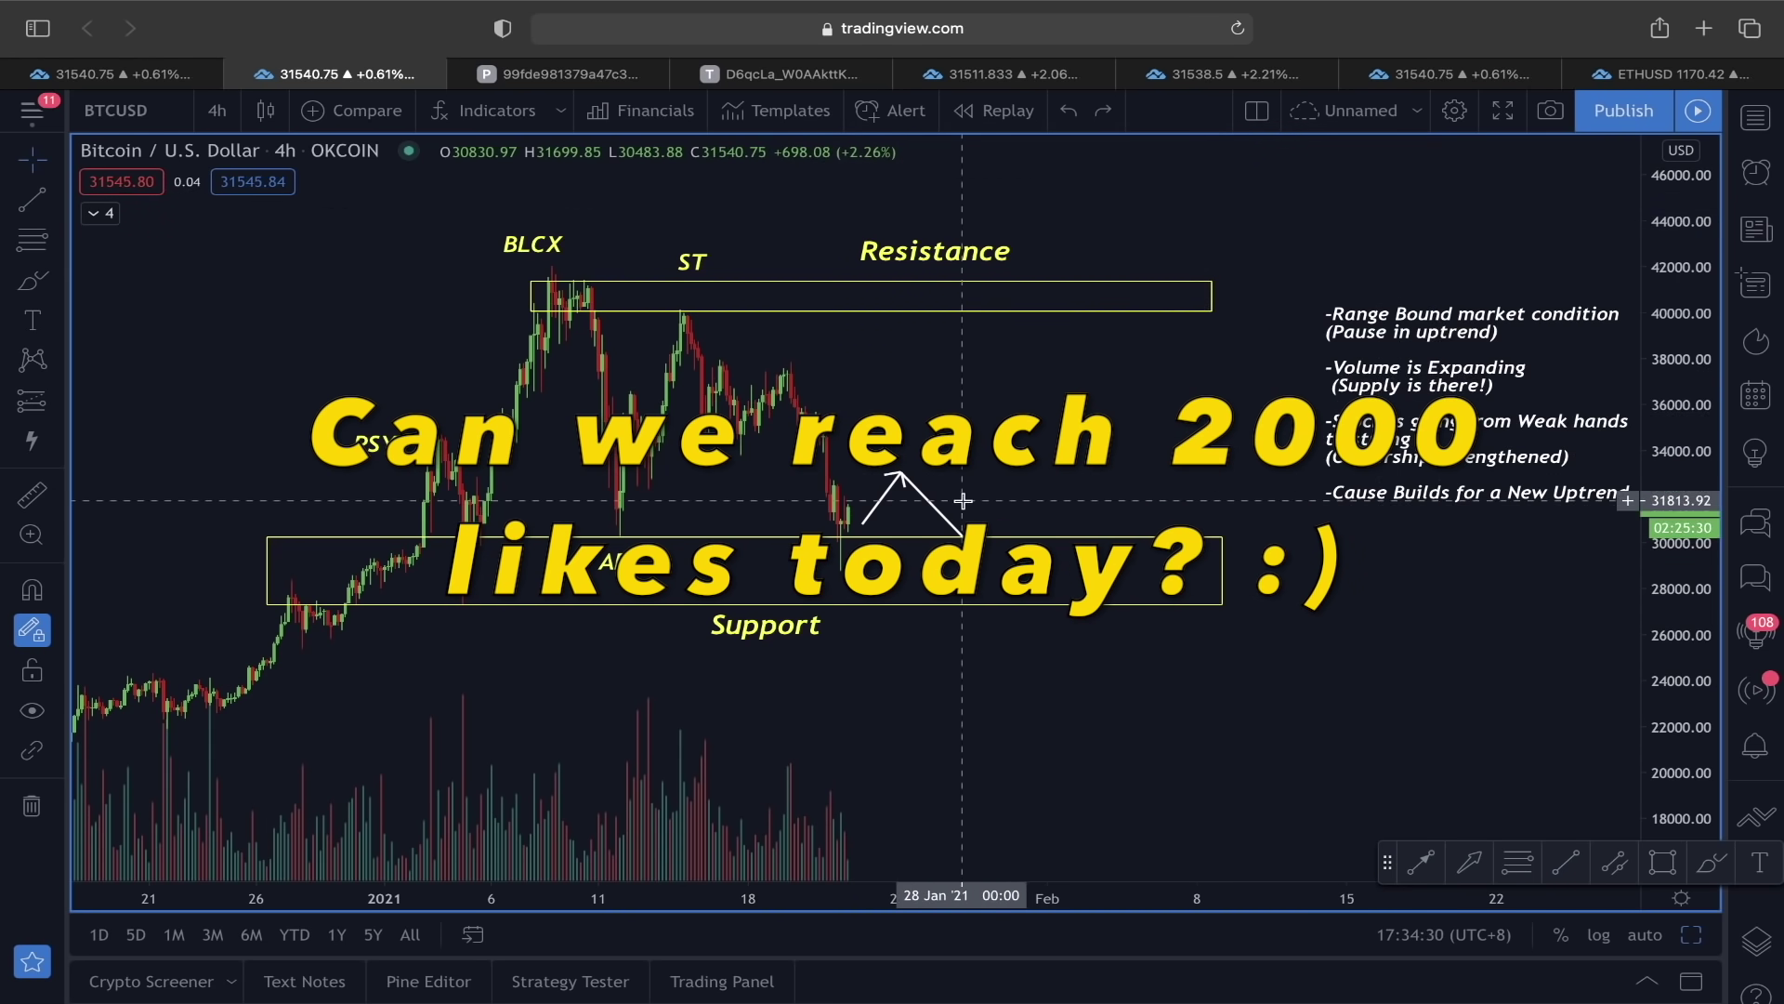
Draw zigzag arrows projecting a bounce, a dip into the support zone, a rise to about 38,121, a pullback, and a climb above resistance.
{"action": "left_click", "coordinate": [31, 199]}
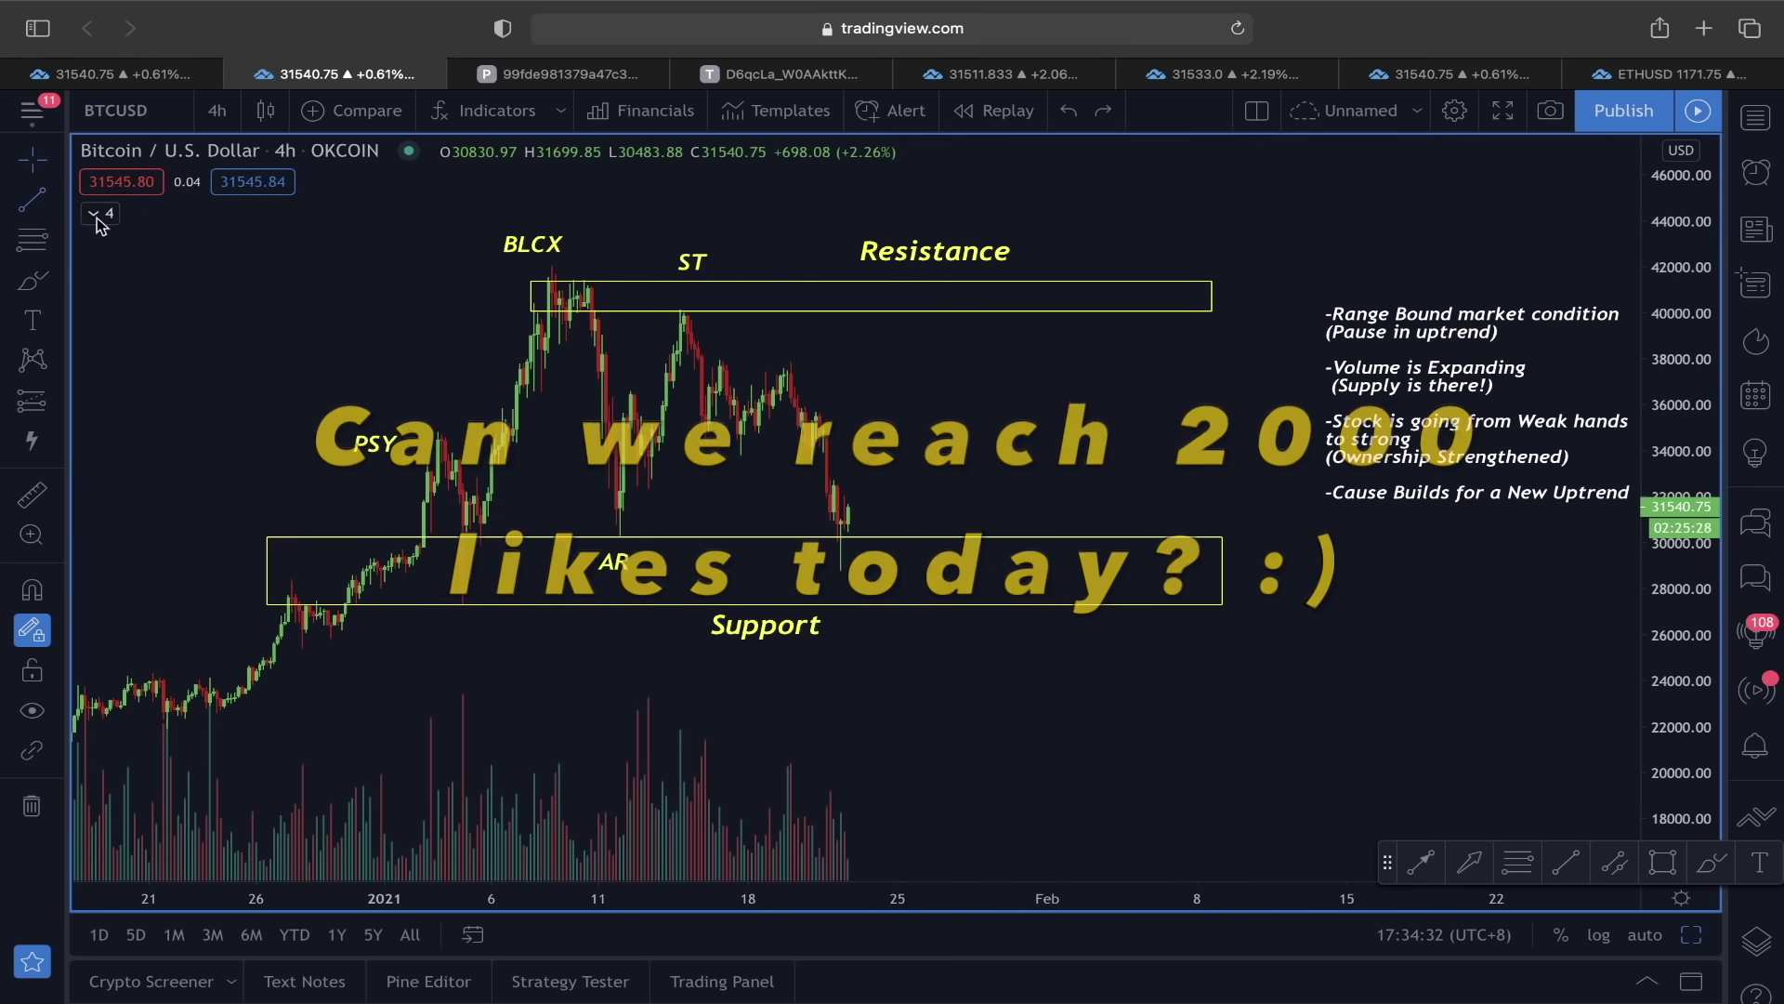
{"action": "left_click", "coordinate": [852, 528]}
{"action": "left_click", "coordinate": [873, 513]}
{"action": "left_click", "coordinate": [869, 530]}
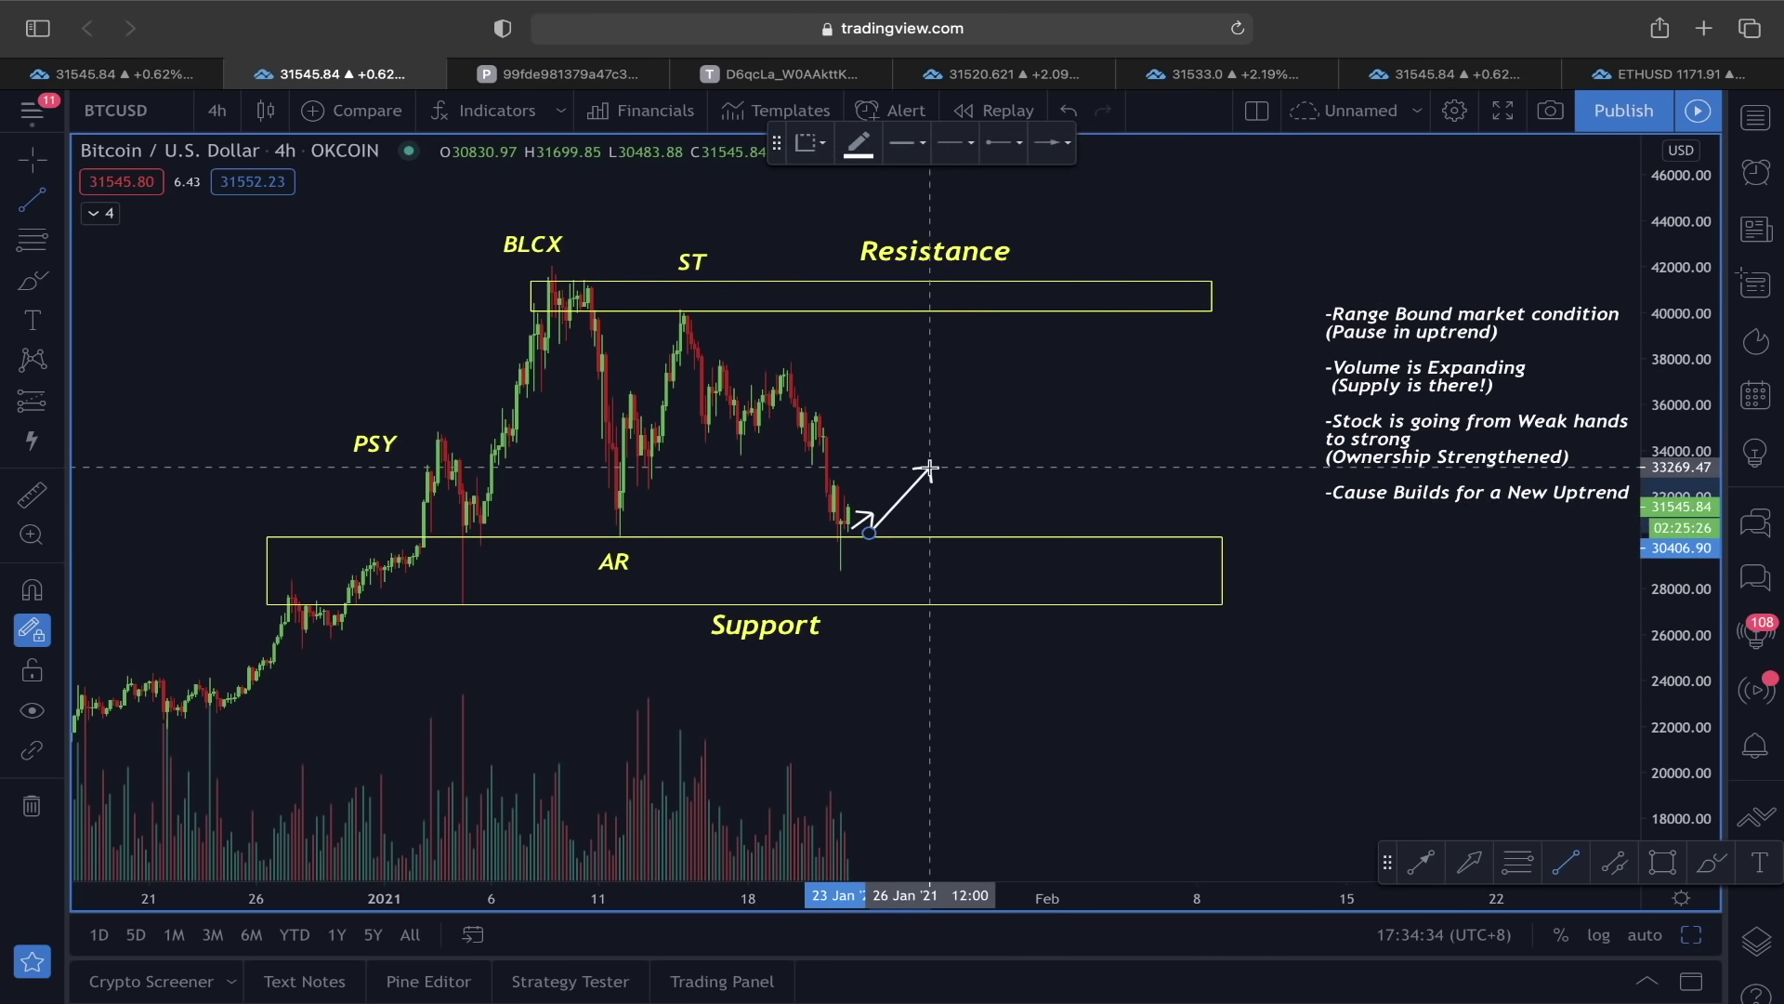
{"action": "left_click", "coordinate": [927, 469]}
{"action": "left_click", "coordinate": [985, 561]}
{"action": "left_click", "coordinate": [1099, 356]}
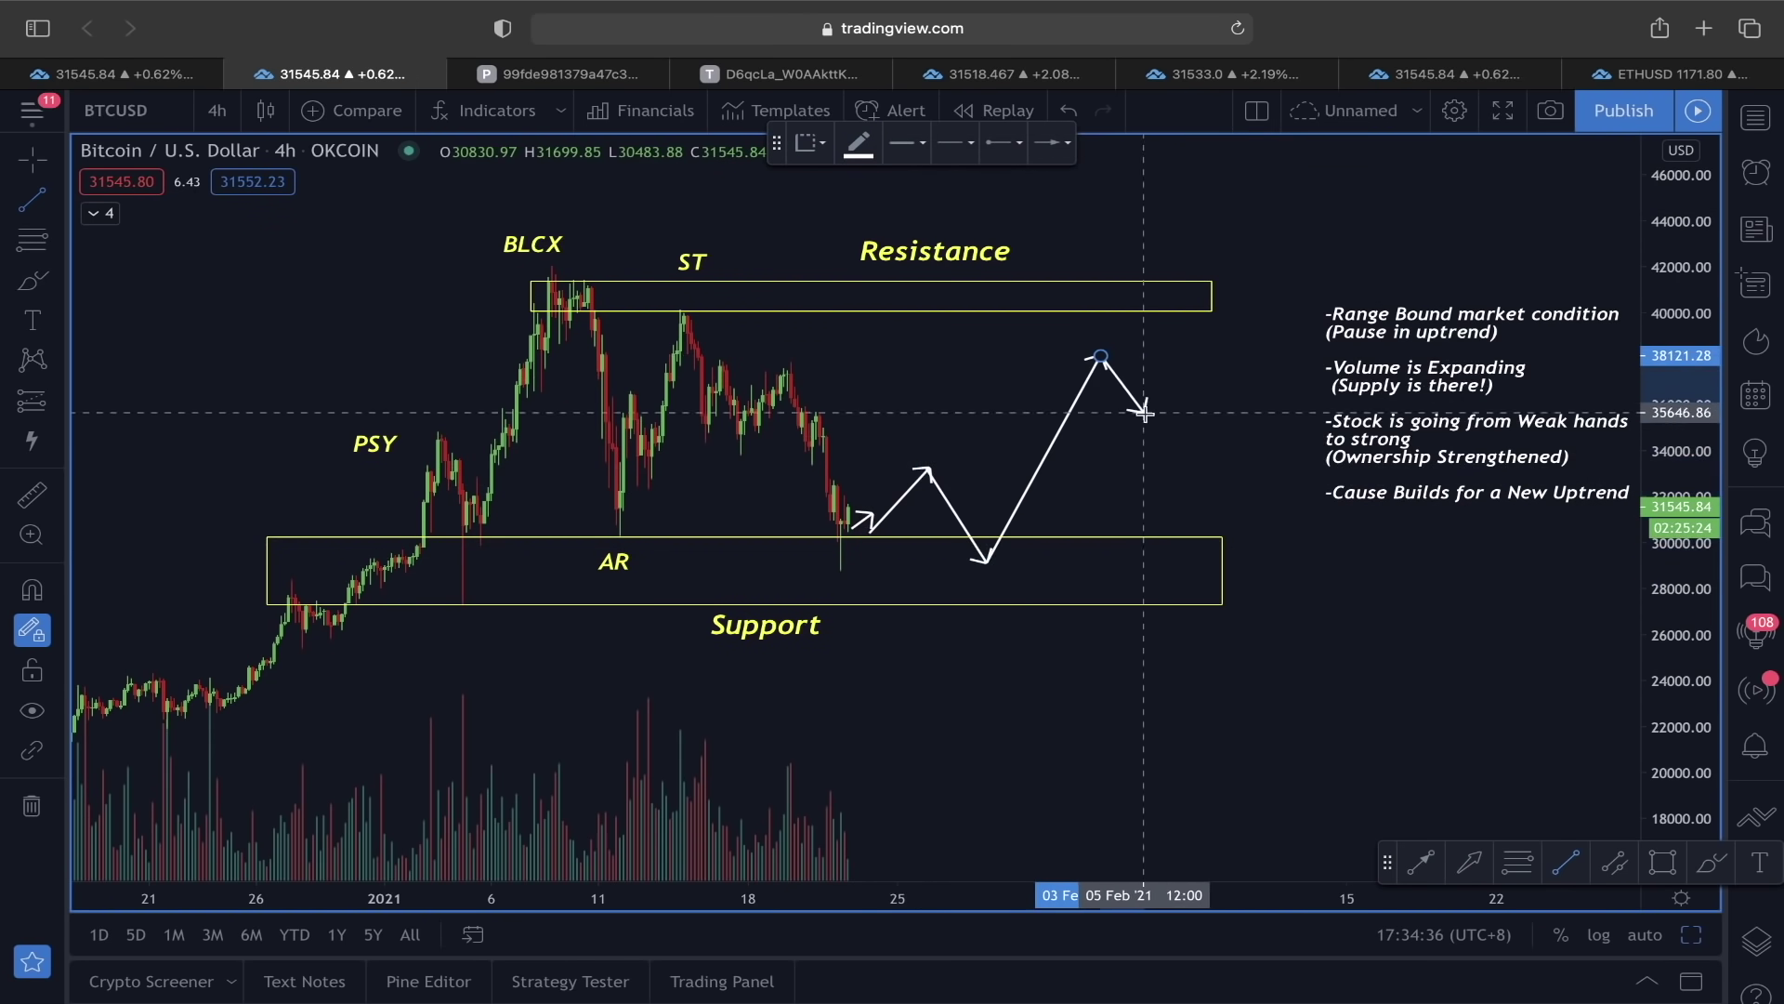
{"action": "left_click", "coordinate": [1162, 433]}
{"action": "left_click", "coordinate": [1254, 381]}
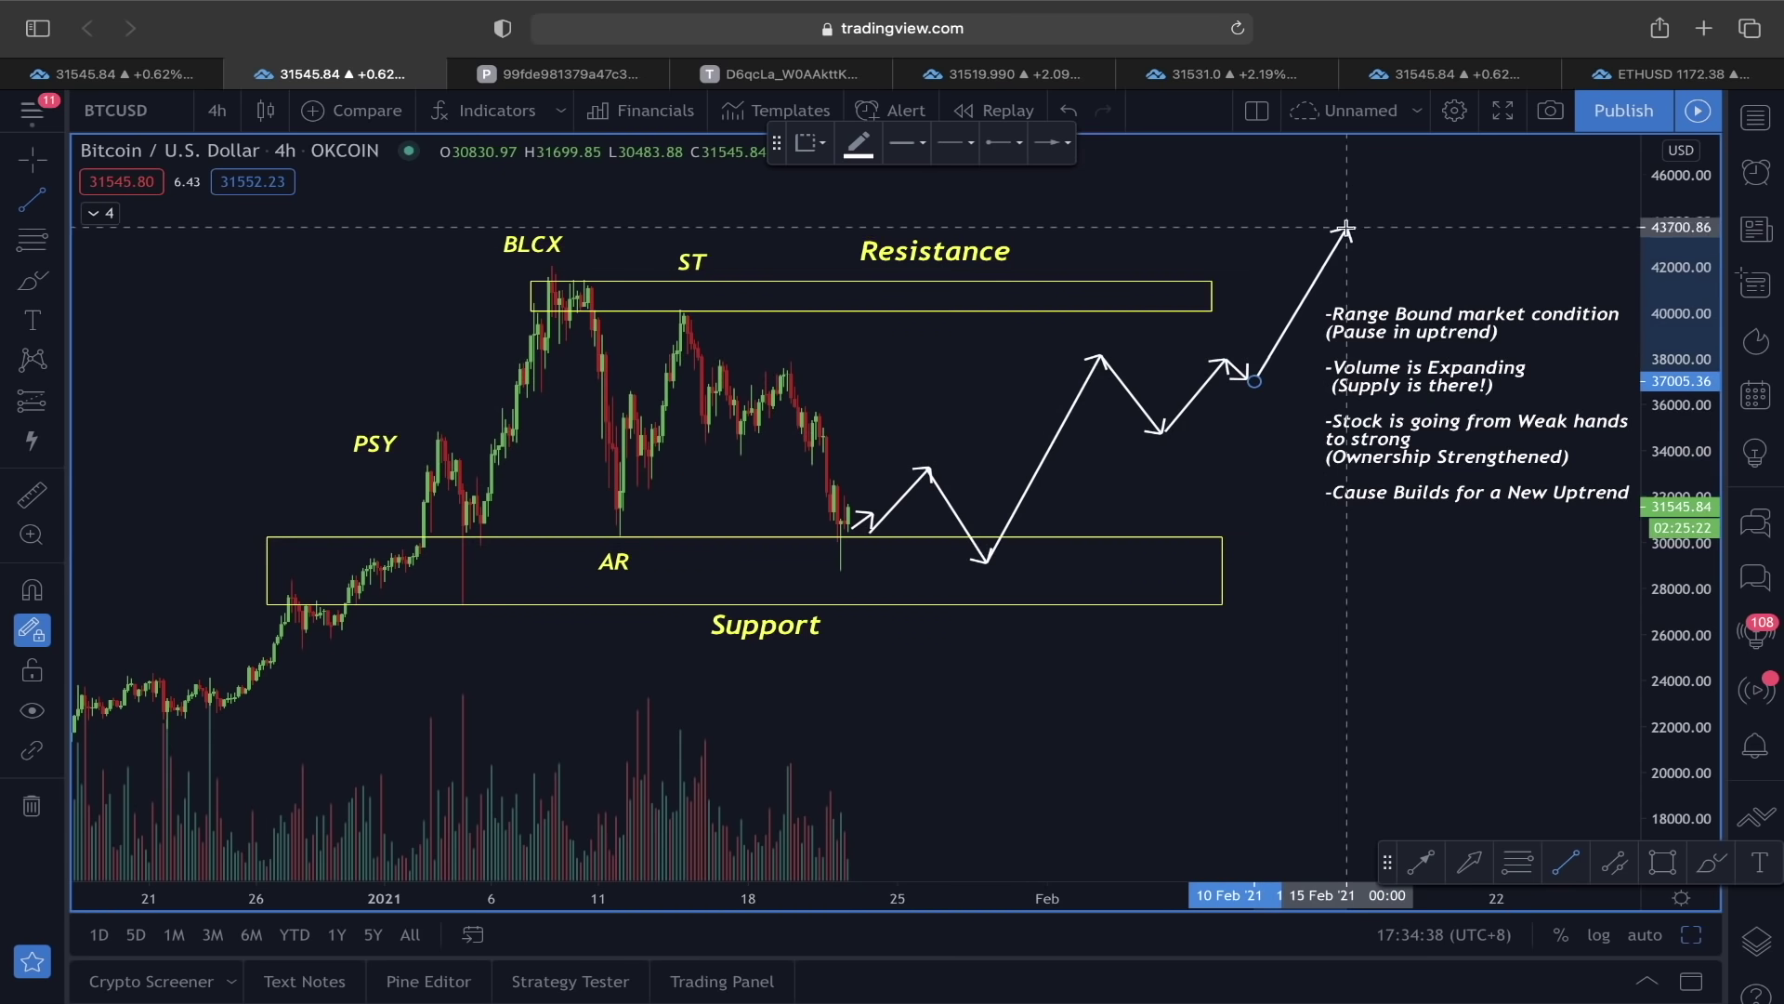
Undo all the zigzag arrows that project the dip into support and the climb above resistance.
{"action": "key", "text": "super+z"}
{"action": "key", "text": "super+z"}
{"action": "key", "text": "super+z"}
{"action": "key", "text": "super+z"}
{"action": "key", "text": "super+z"}
{"action": "key", "text": "super+z"}
{"action": "key", "text": "super+z"}
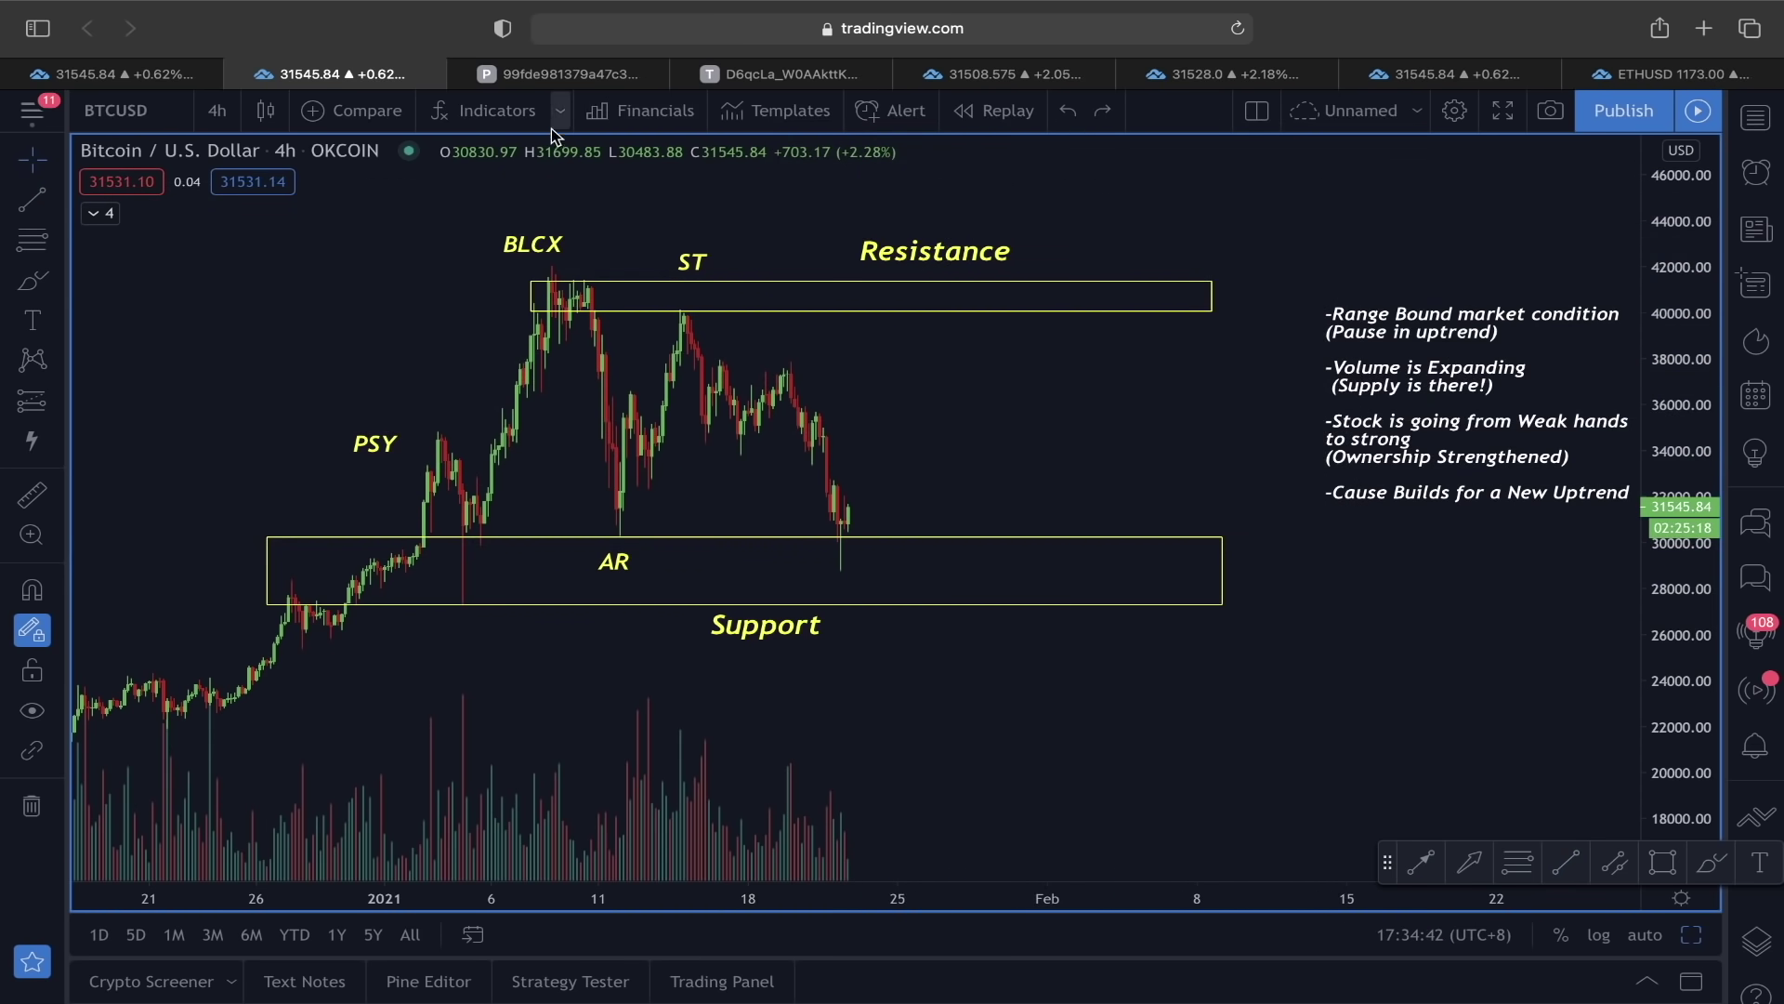
Reopen the Wyckoff reaccumulation diagrams for review.
{"action": "left_click", "coordinate": [799, 73]}
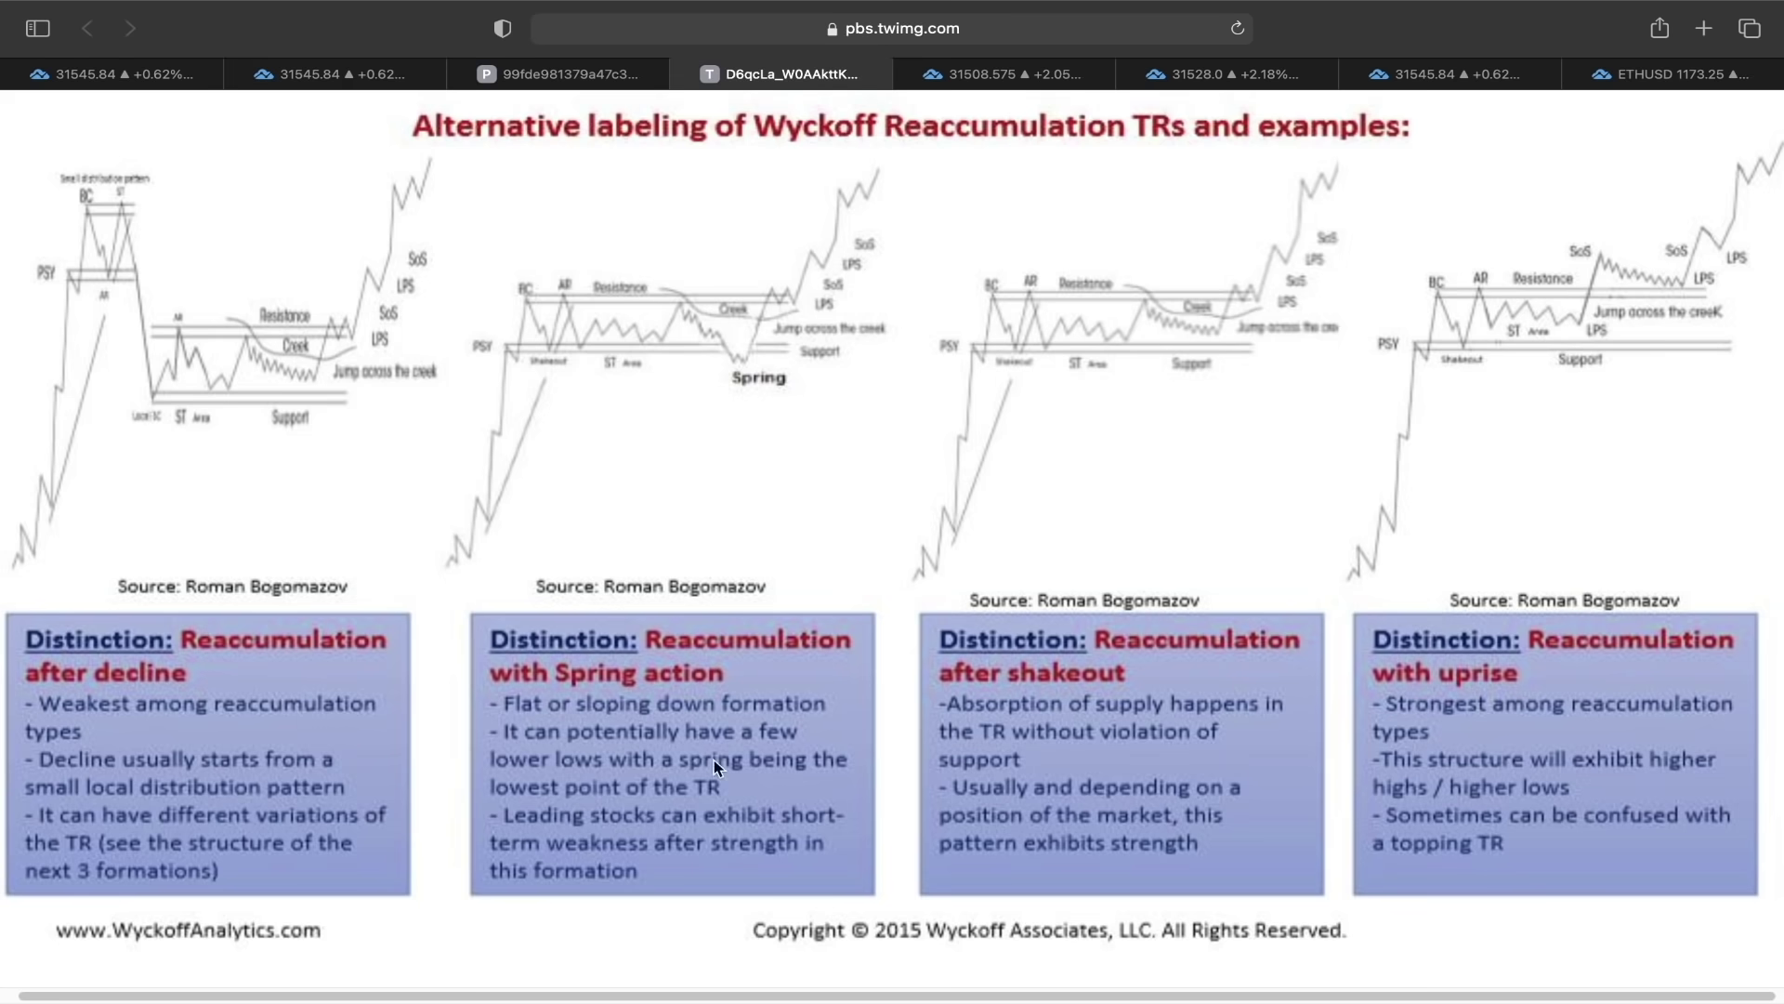
On the 4-hour BTCUSD chart, draw three arrows pointing up from below to the price lows at the support zone.
{"action": "left_click", "coordinate": [375, 80]}
{"action": "left_click", "coordinate": [969, 655]}
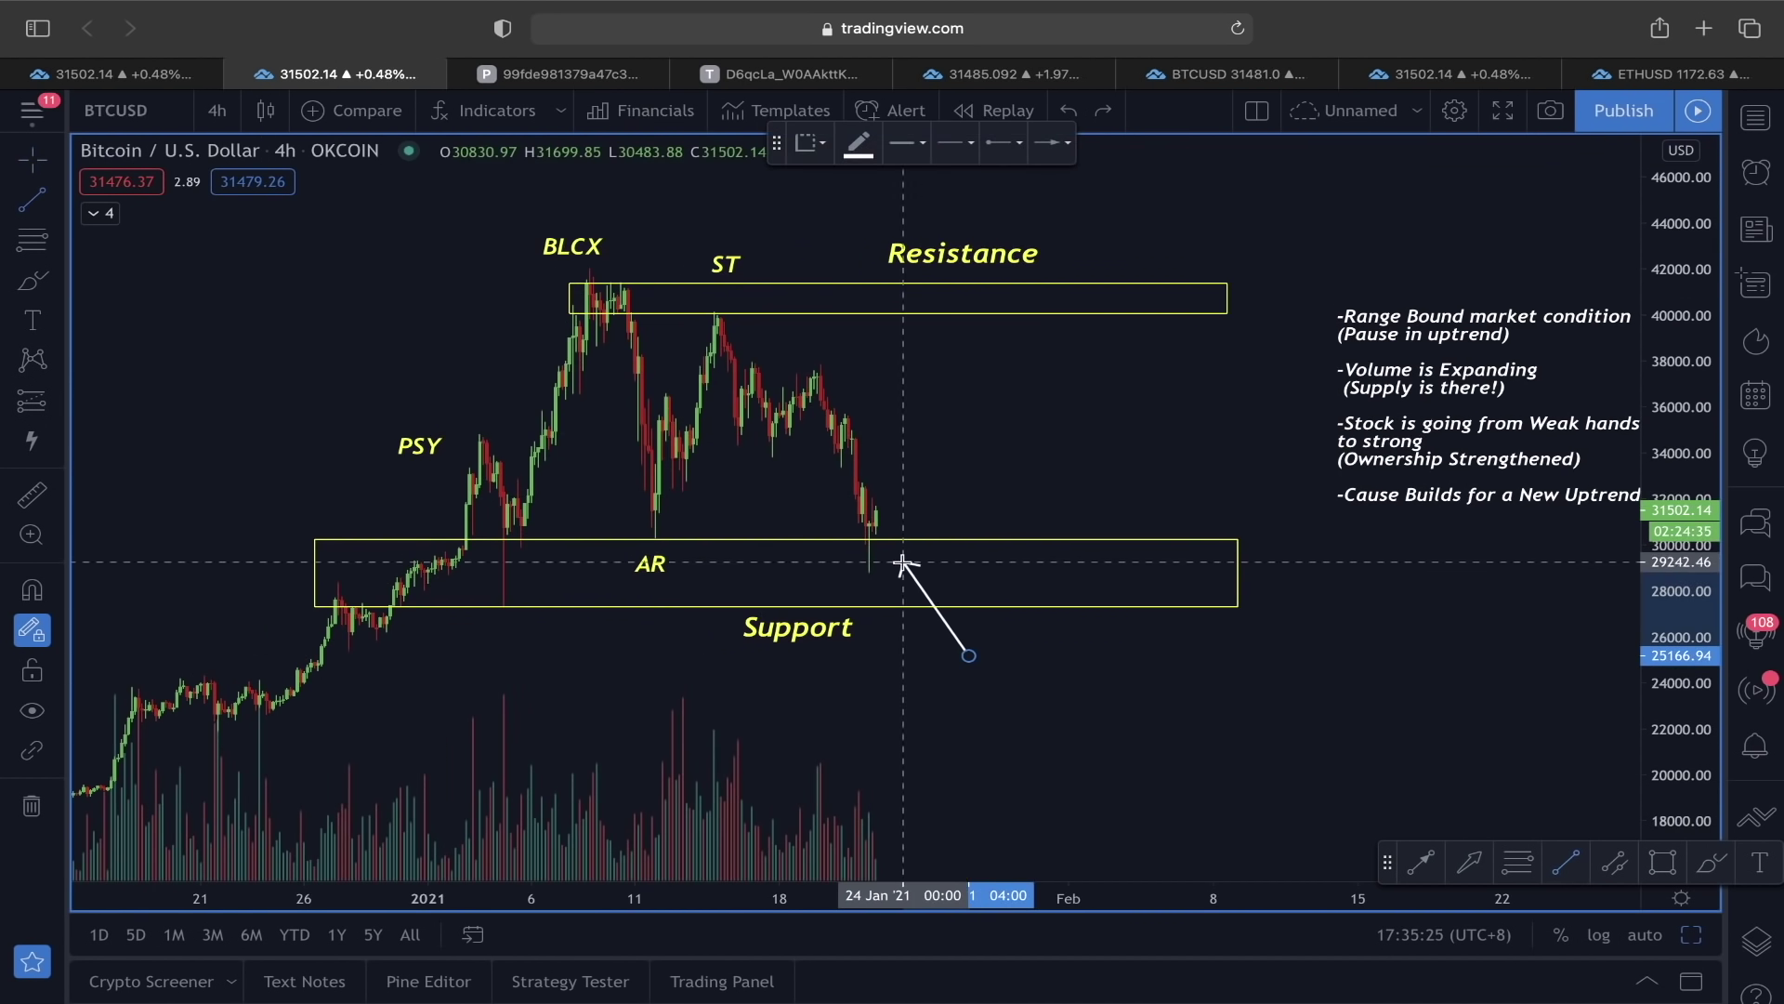
{"action": "left_click", "coordinate": [900, 560]}
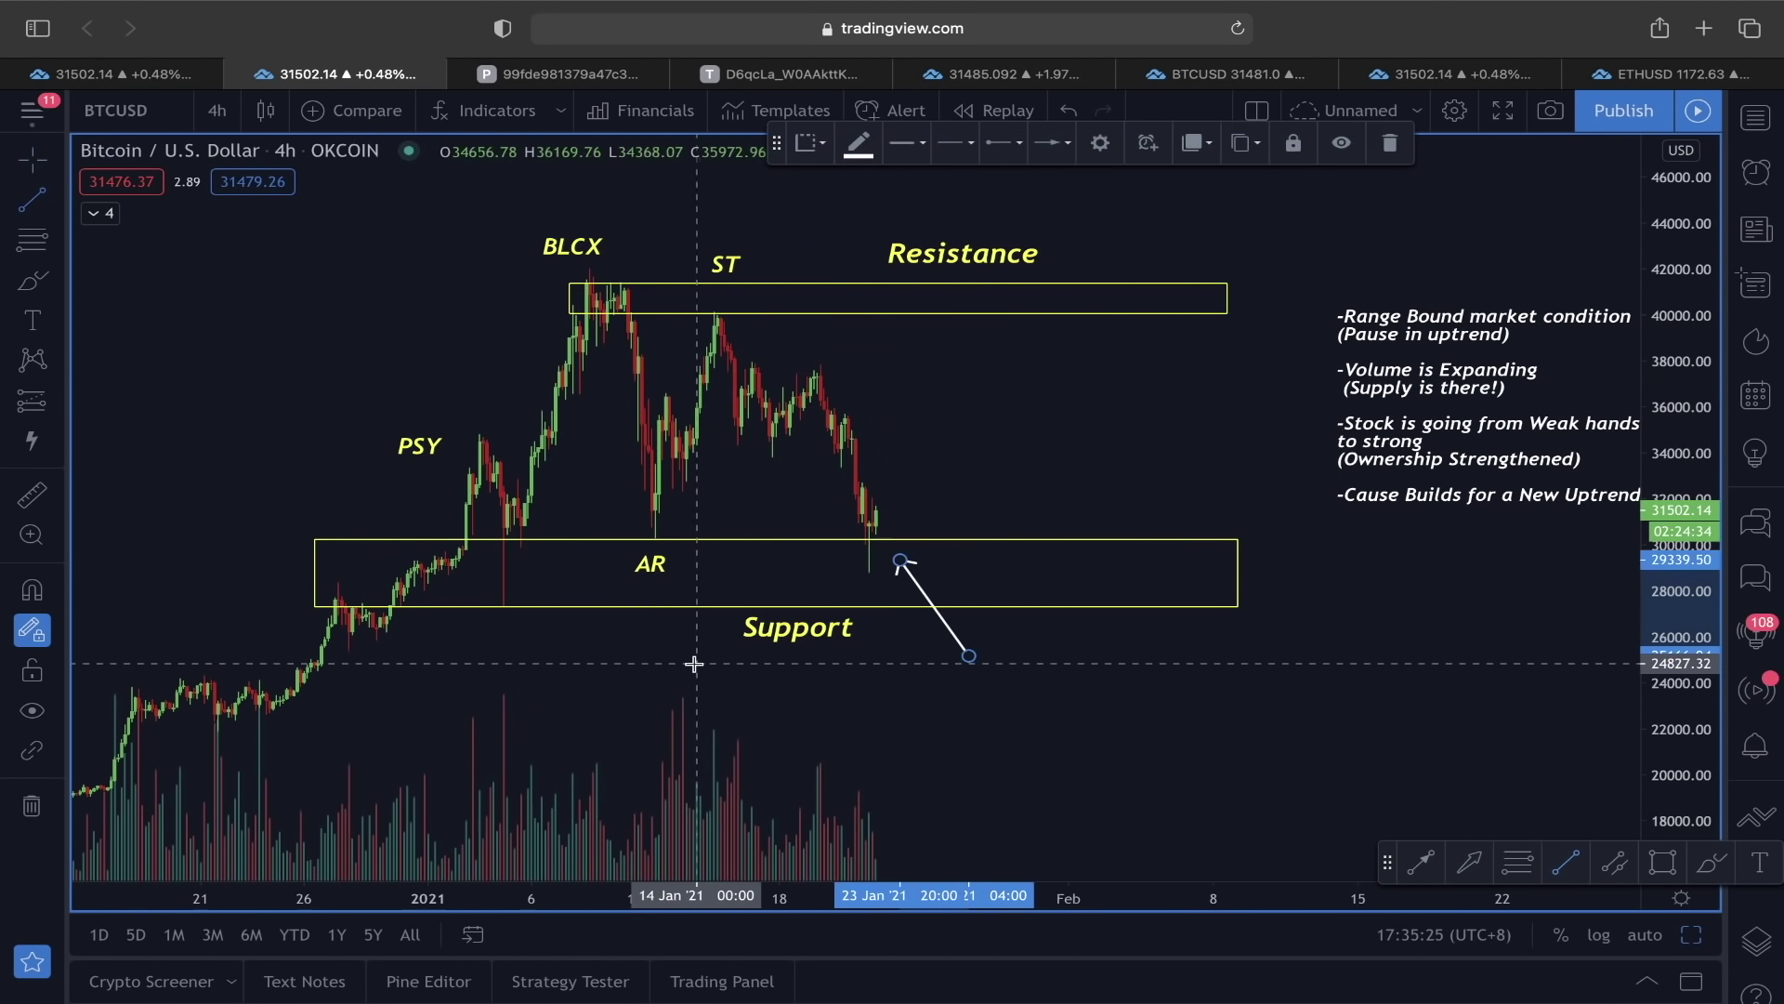
{"action": "left_click", "coordinate": [689, 663]}
{"action": "left_click", "coordinate": [667, 549]}
{"action": "left_click", "coordinate": [472, 644]}
{"action": "left_click", "coordinate": [488, 545]}
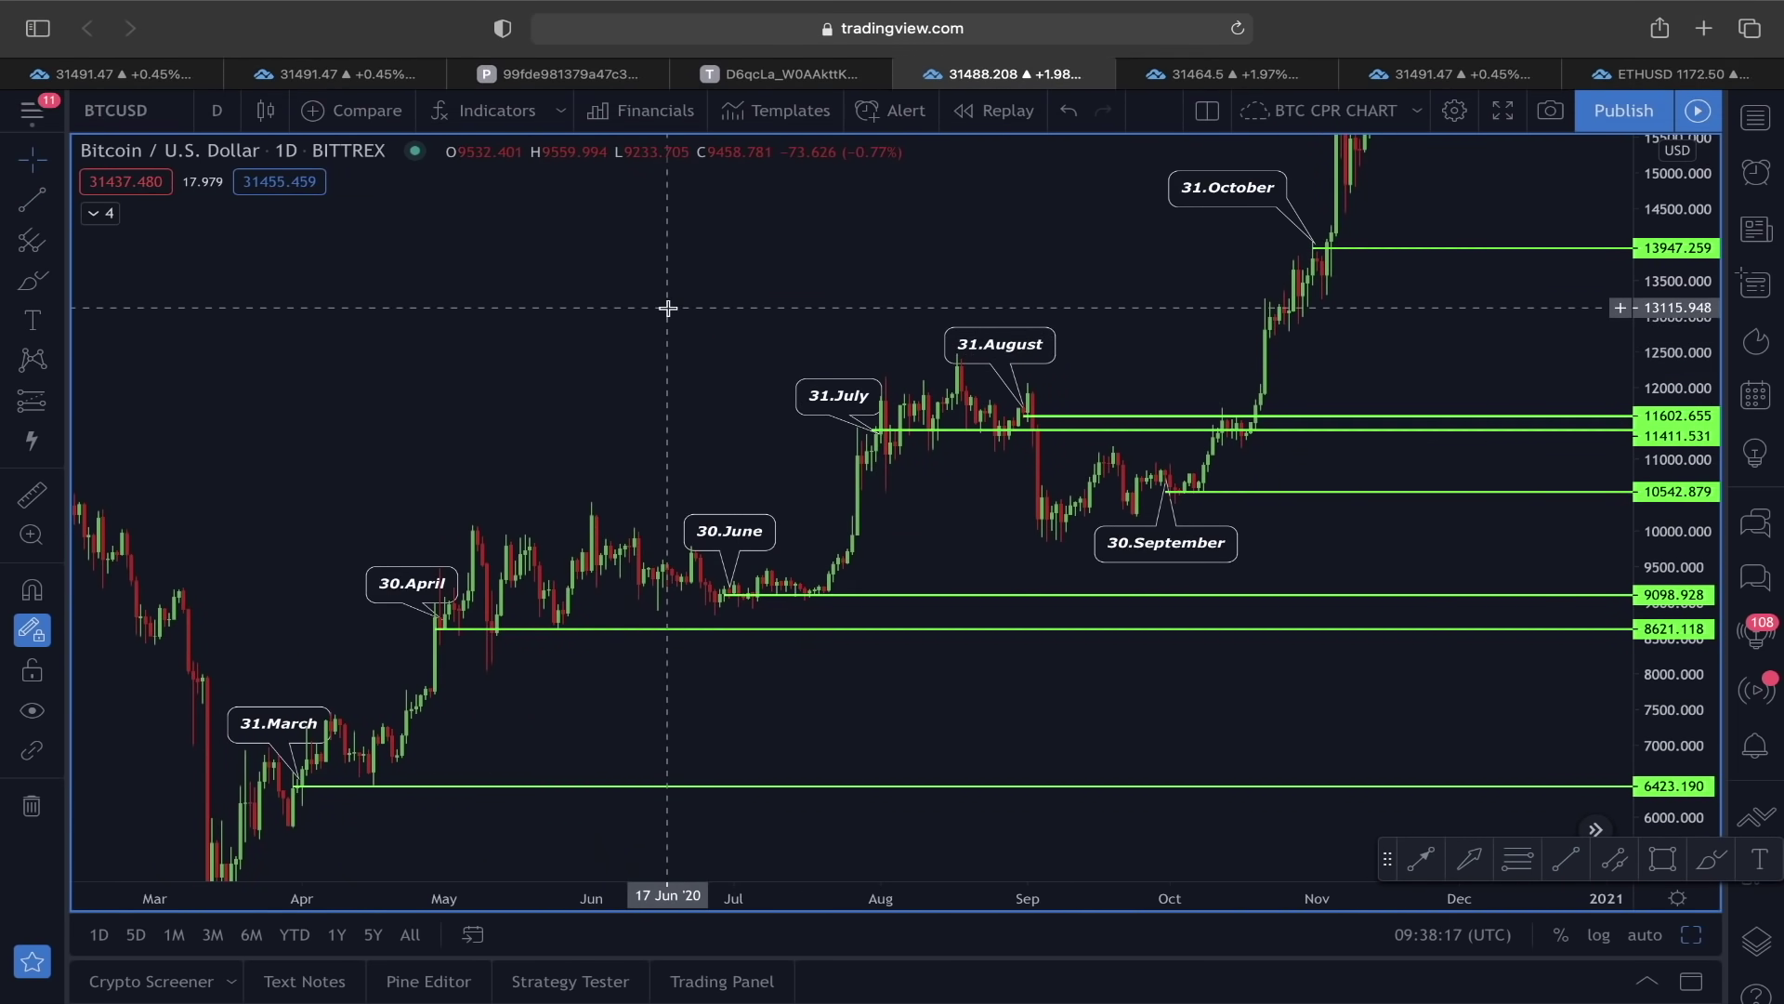
On the daily BTCUSD chart, draw zigzag arrows from the 31 March level to the 7 April high, back to that level, and up to about 10,164.
{"action": "left_click_drag", "start_coordinate": [656, 328], "coordinate": [617, 303]}
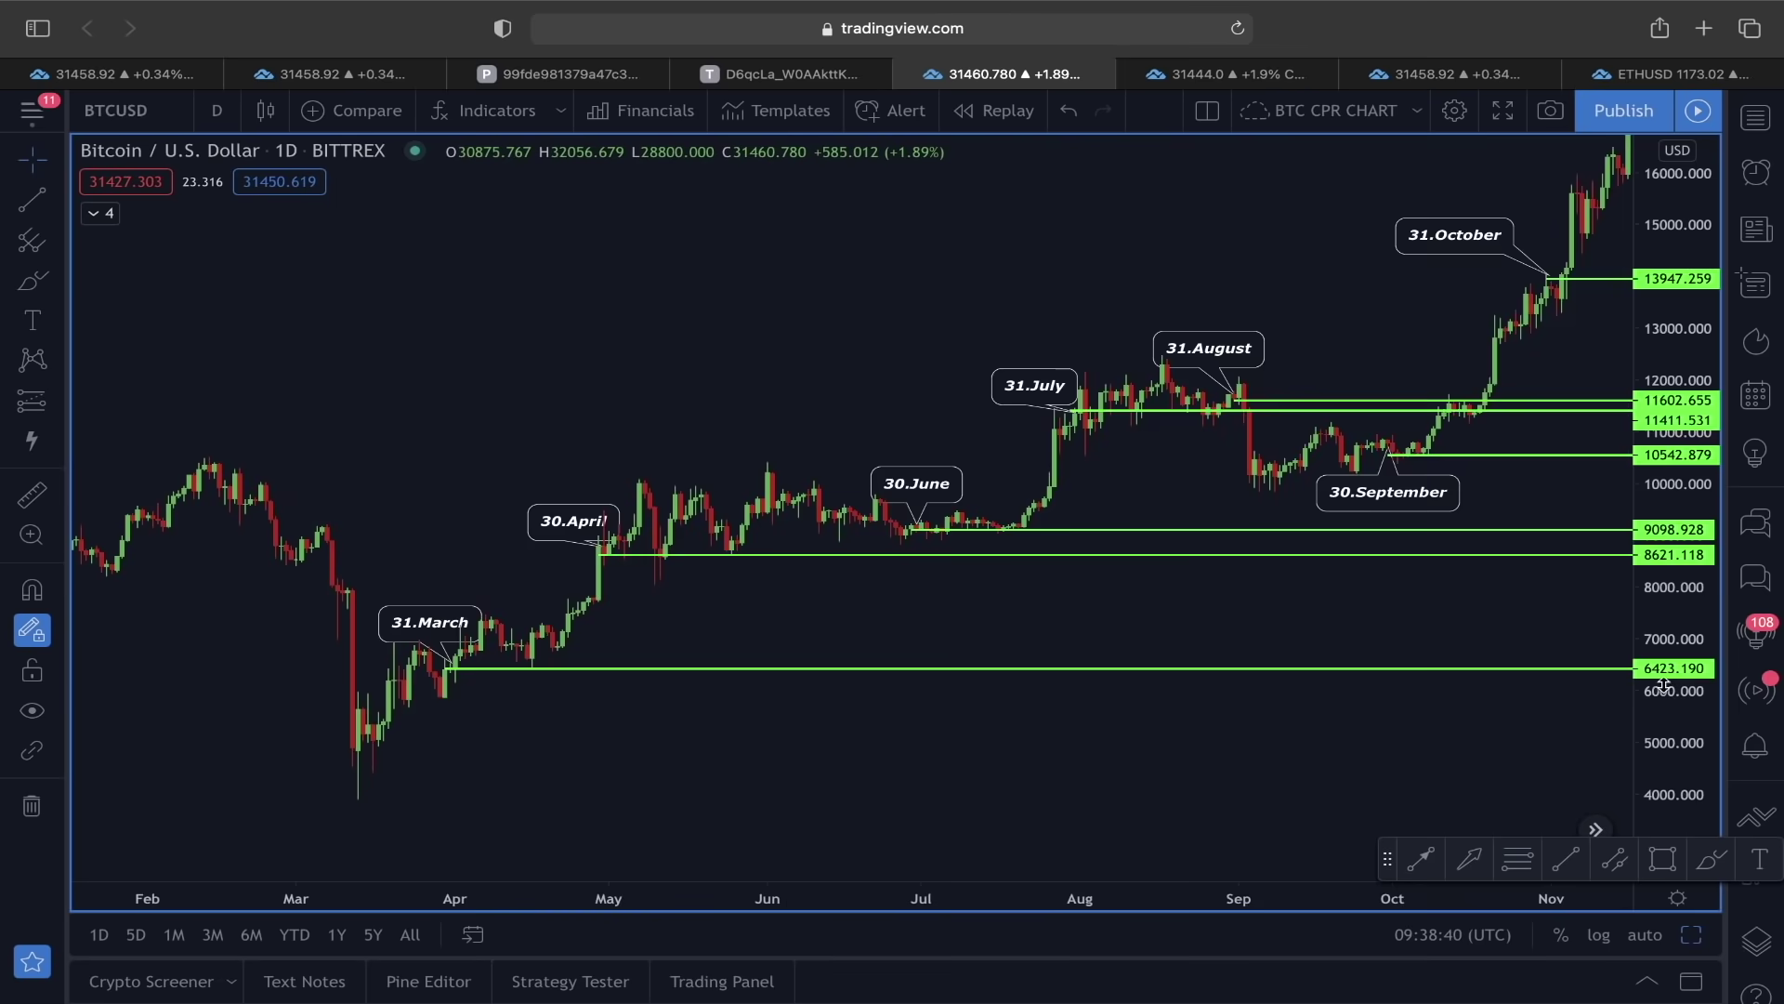
{"action": "left_click_drag", "start_coordinate": [1664, 686], "coordinate": [1650, 416]}
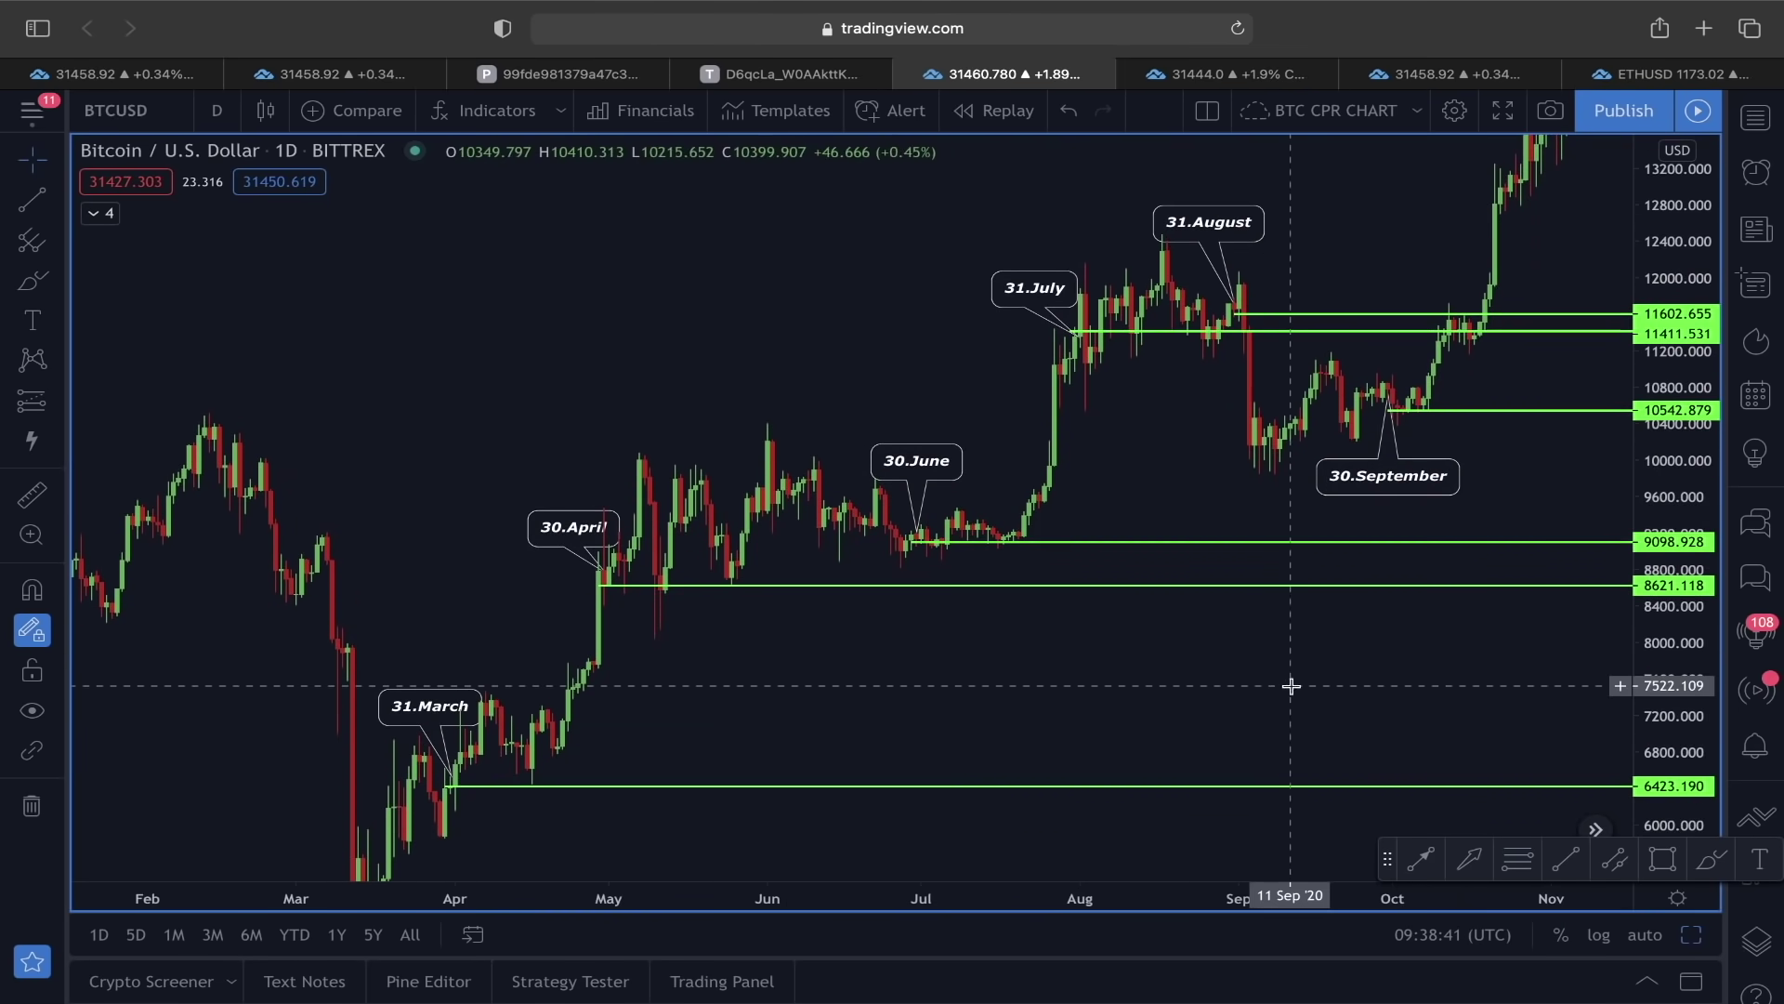
{"action": "scroll", "coordinate": [1291, 686], "scroll_direction": "right", "scroll_amount": 3}
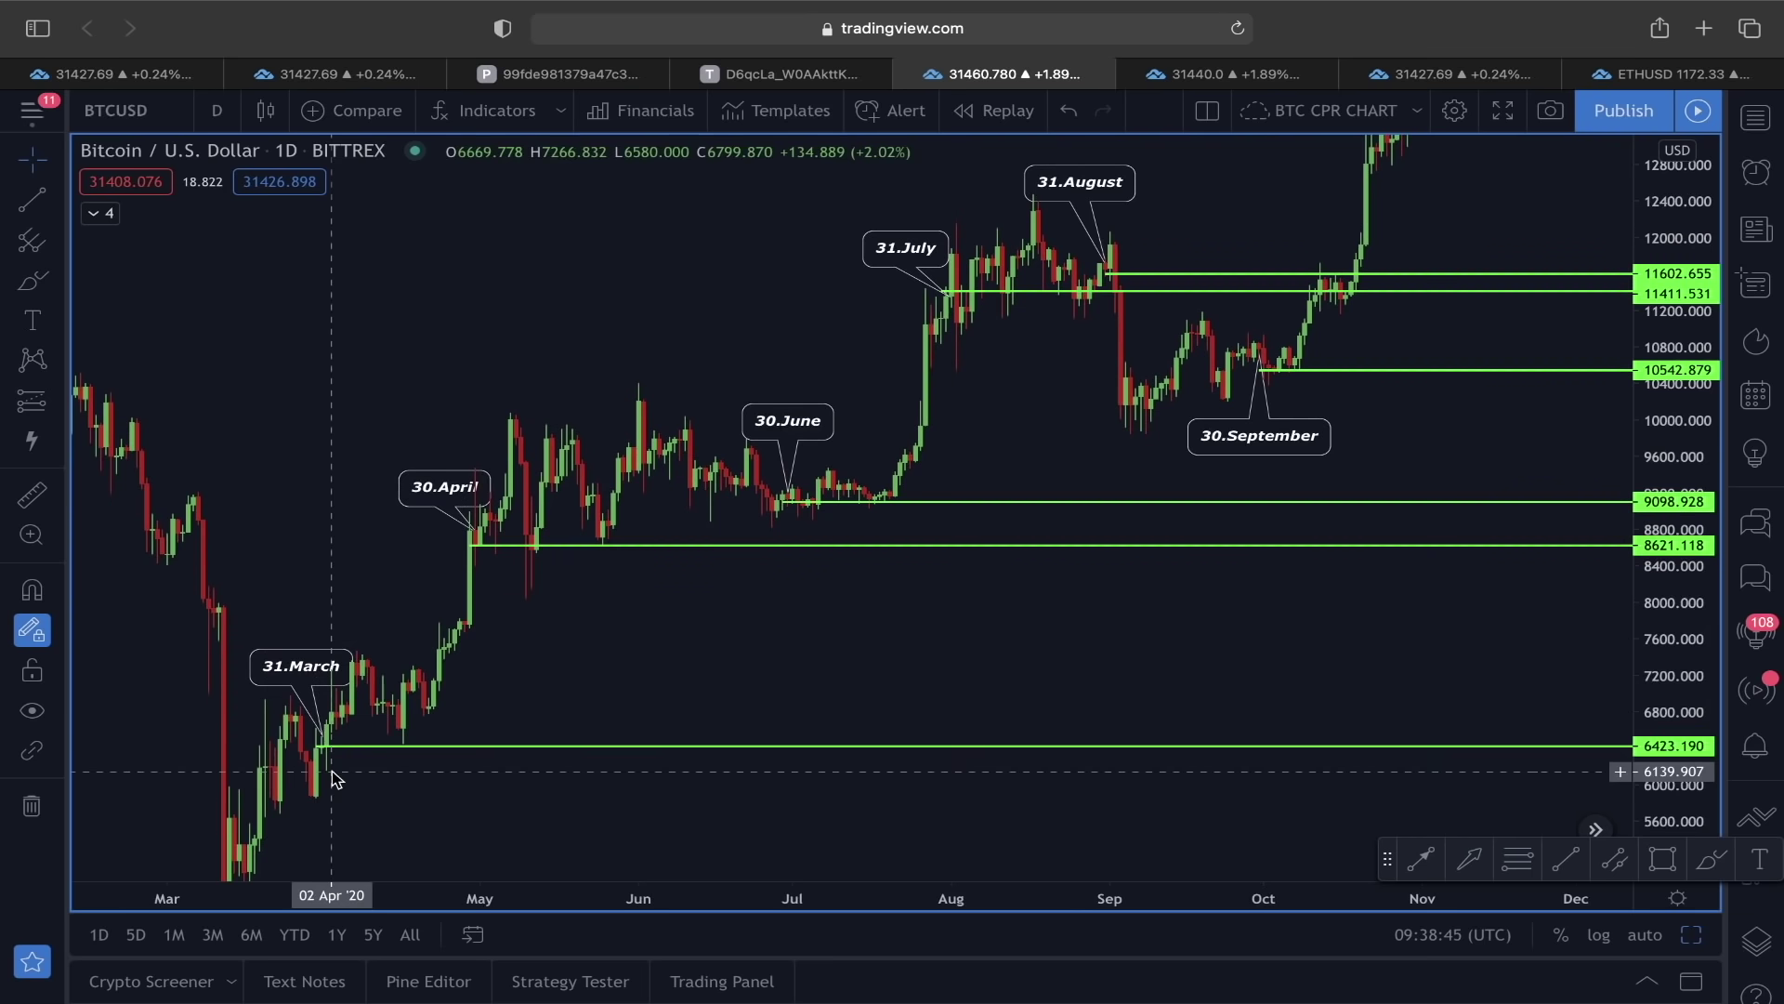
{"action": "left_click_drag", "start_coordinate": [614, 700], "coordinate": [803, 627]}
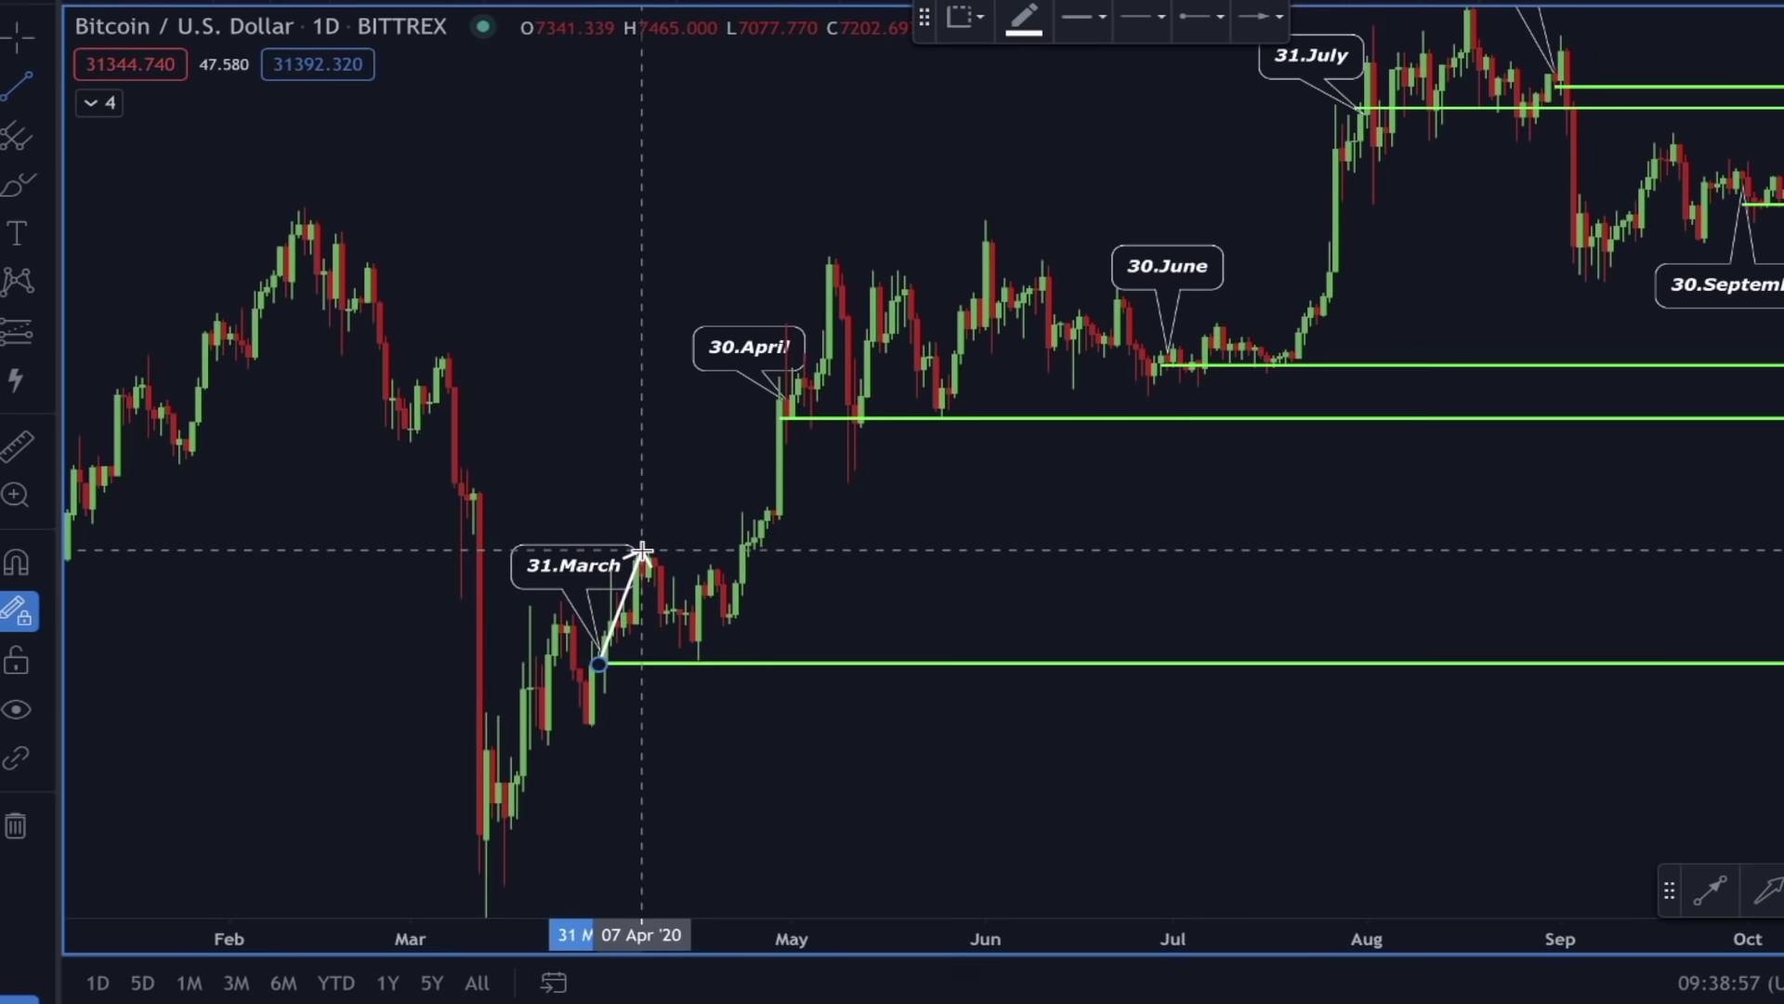
{"action": "left_click", "coordinate": [656, 542]}
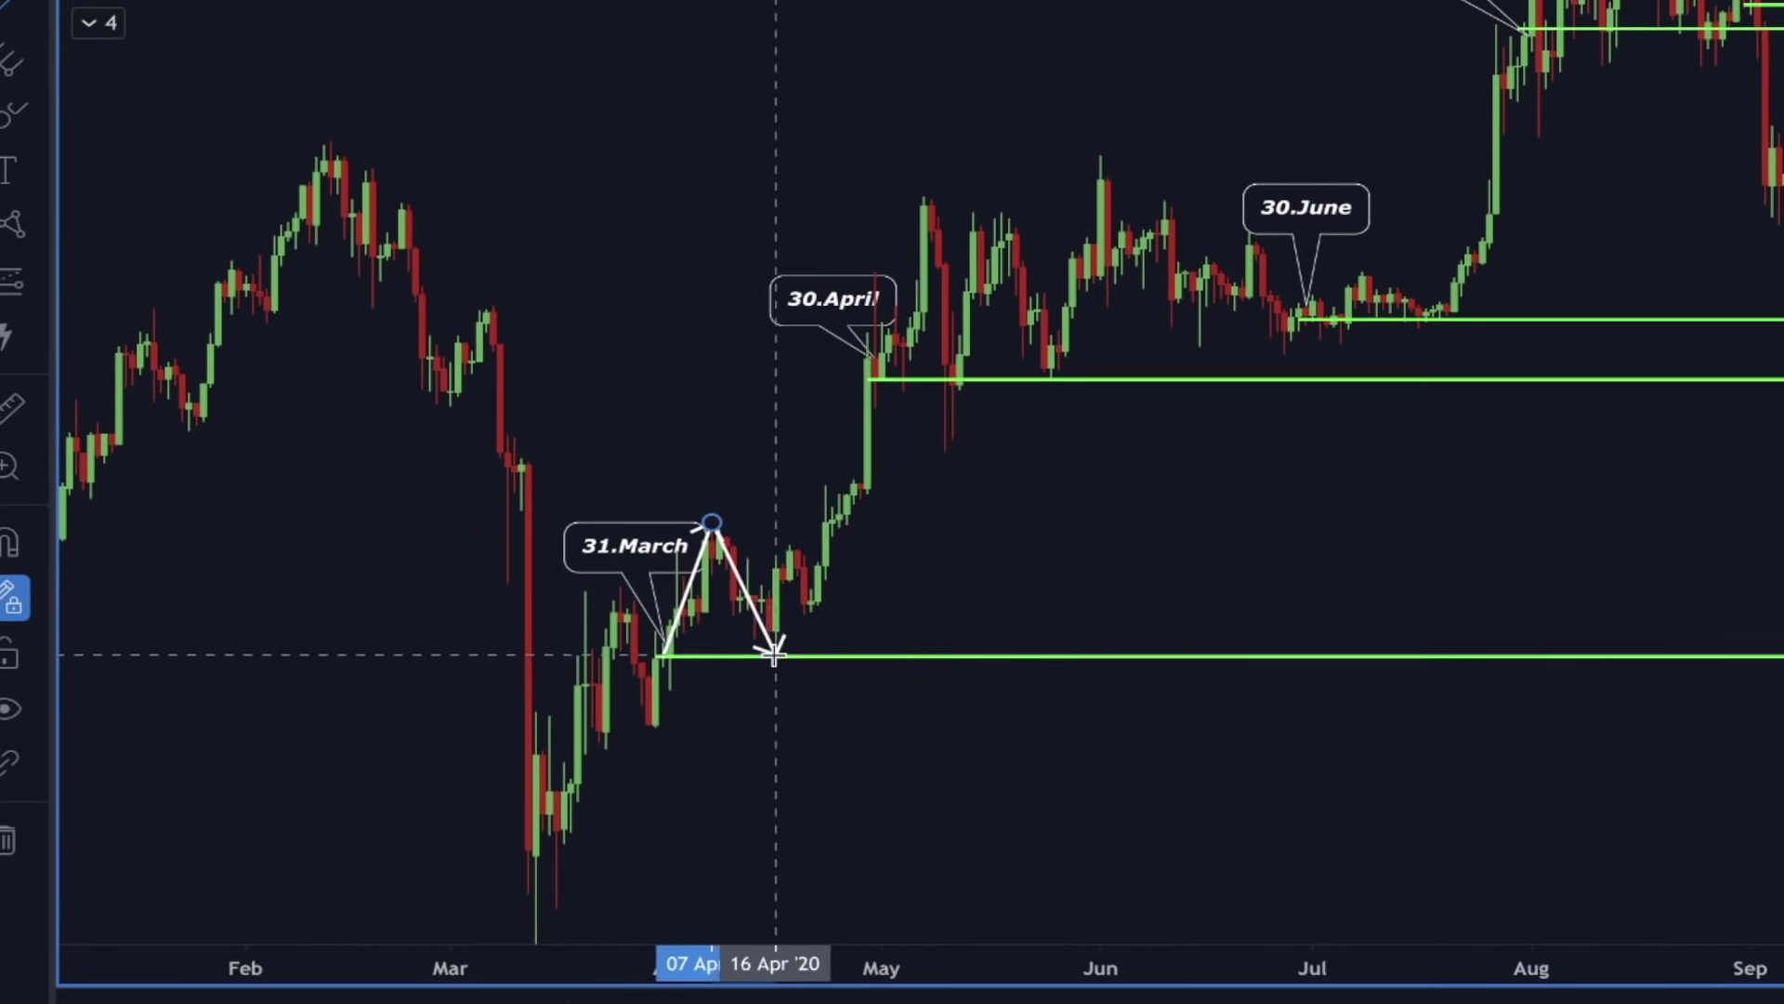
{"action": "left_click", "coordinate": [790, 655]}
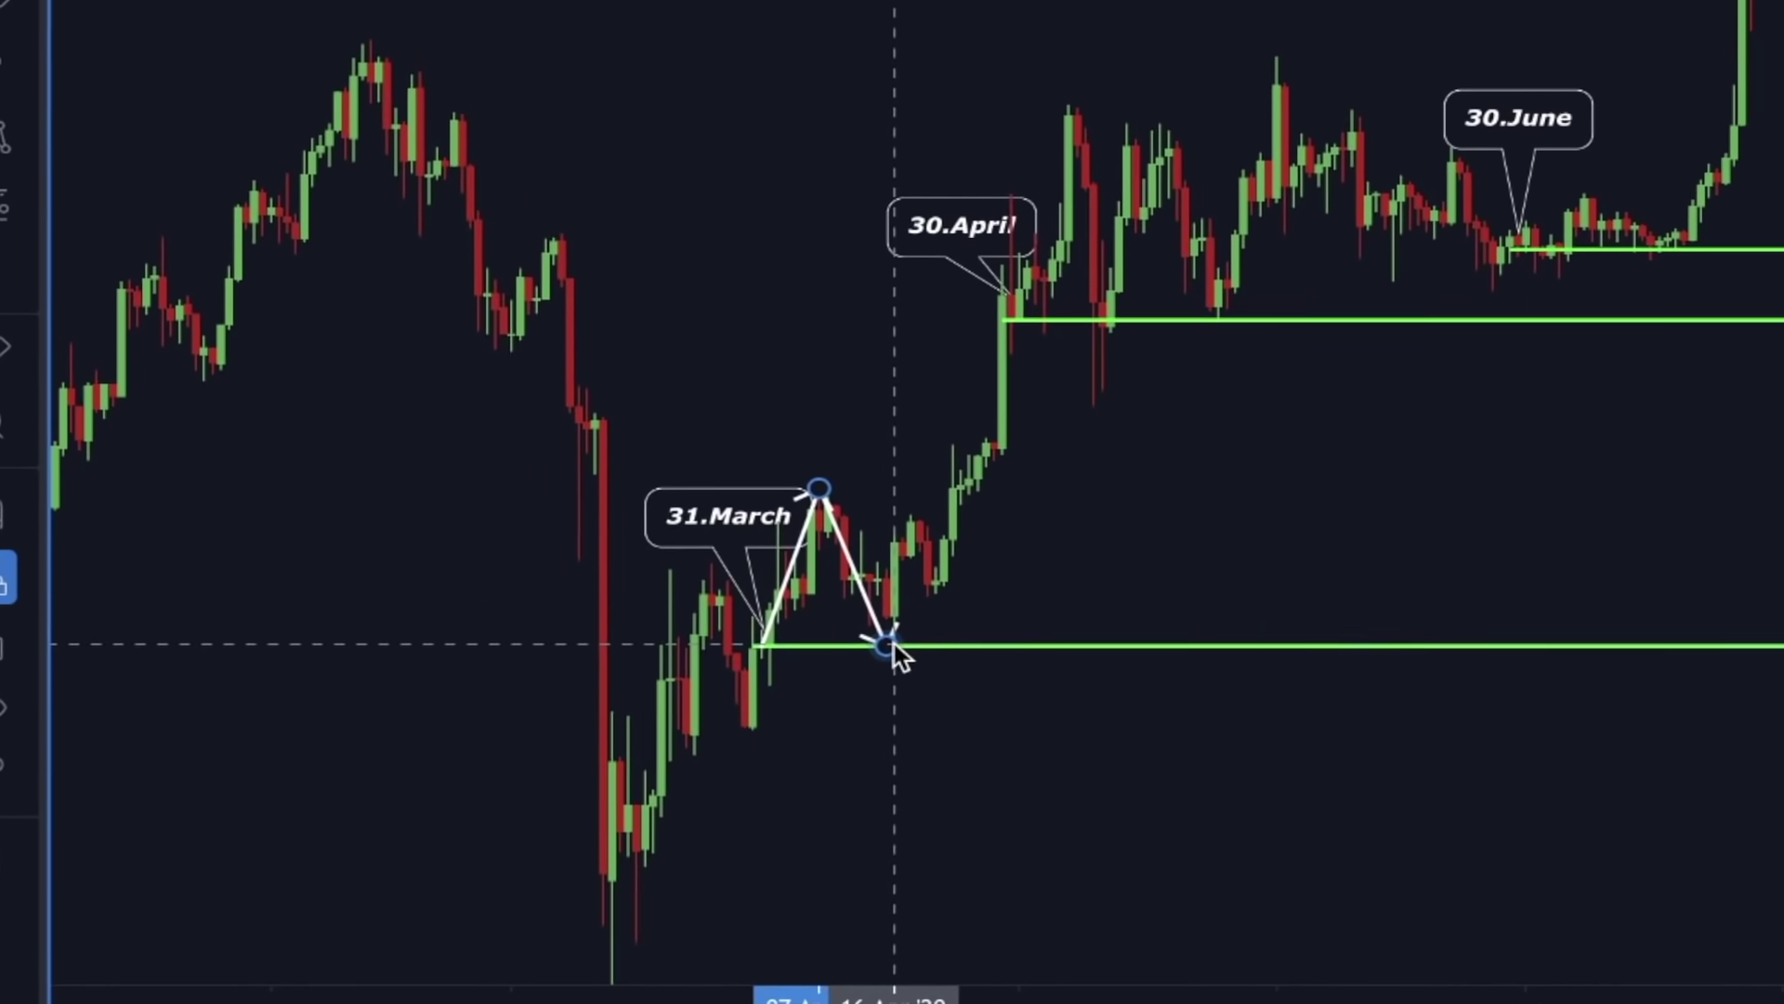
{"action": "left_click", "coordinate": [1019, 93]}
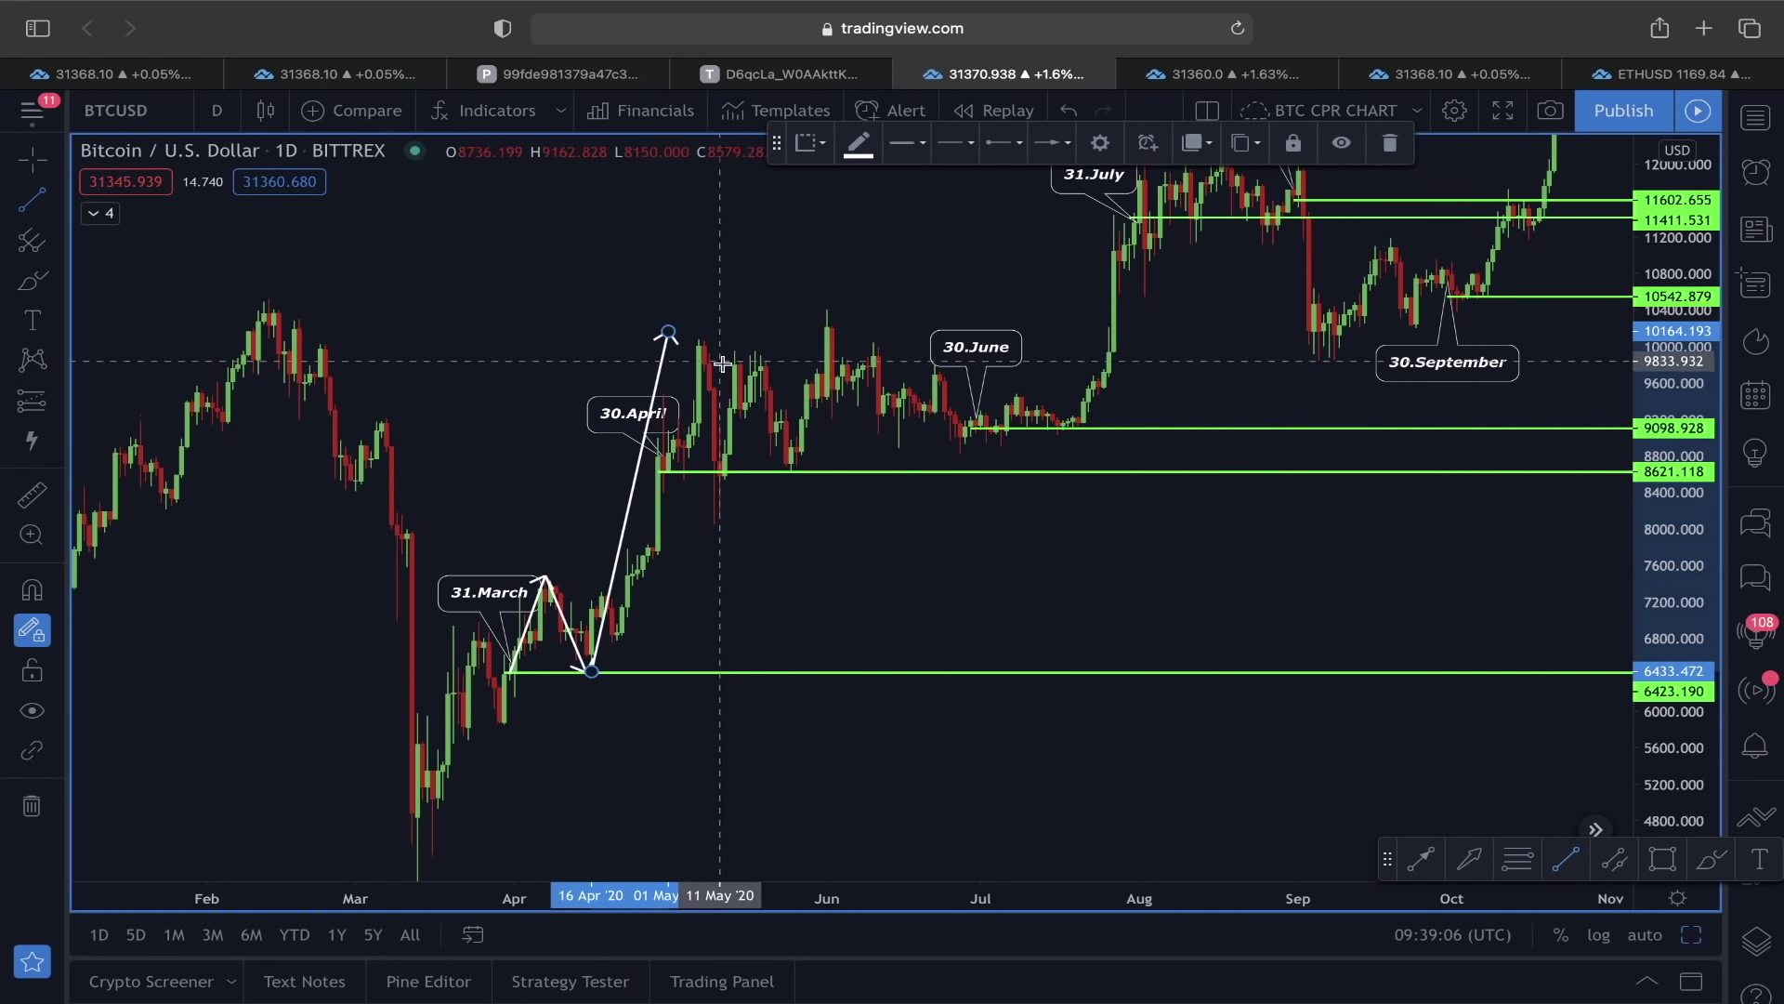
Draw arrows tracing the May drop from about 10,213 to the 30 April level and the following rebound.
{"action": "scroll", "coordinate": [709, 465], "scroll_direction": "up", "scroll_amount": 2}
{"action": "left_click_drag", "start_coordinate": [619, 307], "coordinate": [706, 303]}
{"action": "scroll", "coordinate": [614, 422], "scroll_direction": "up", "scroll_amount": 2}
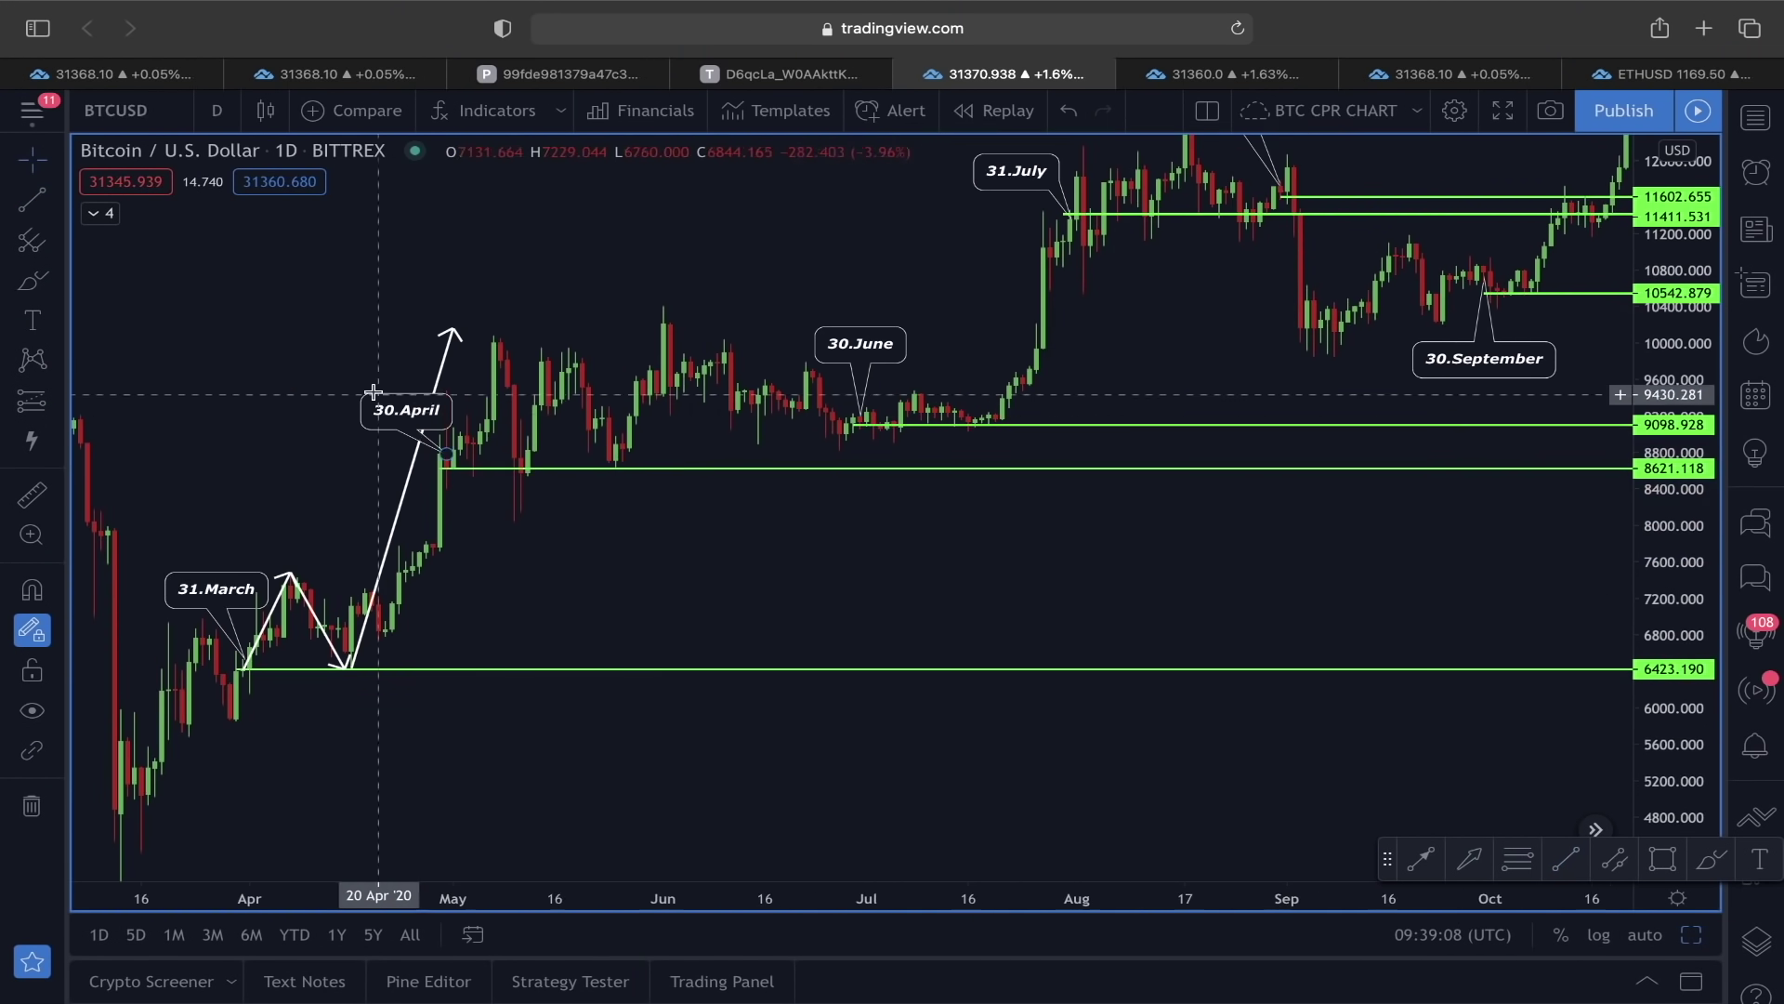
{"action": "left_click", "coordinate": [32, 199]}
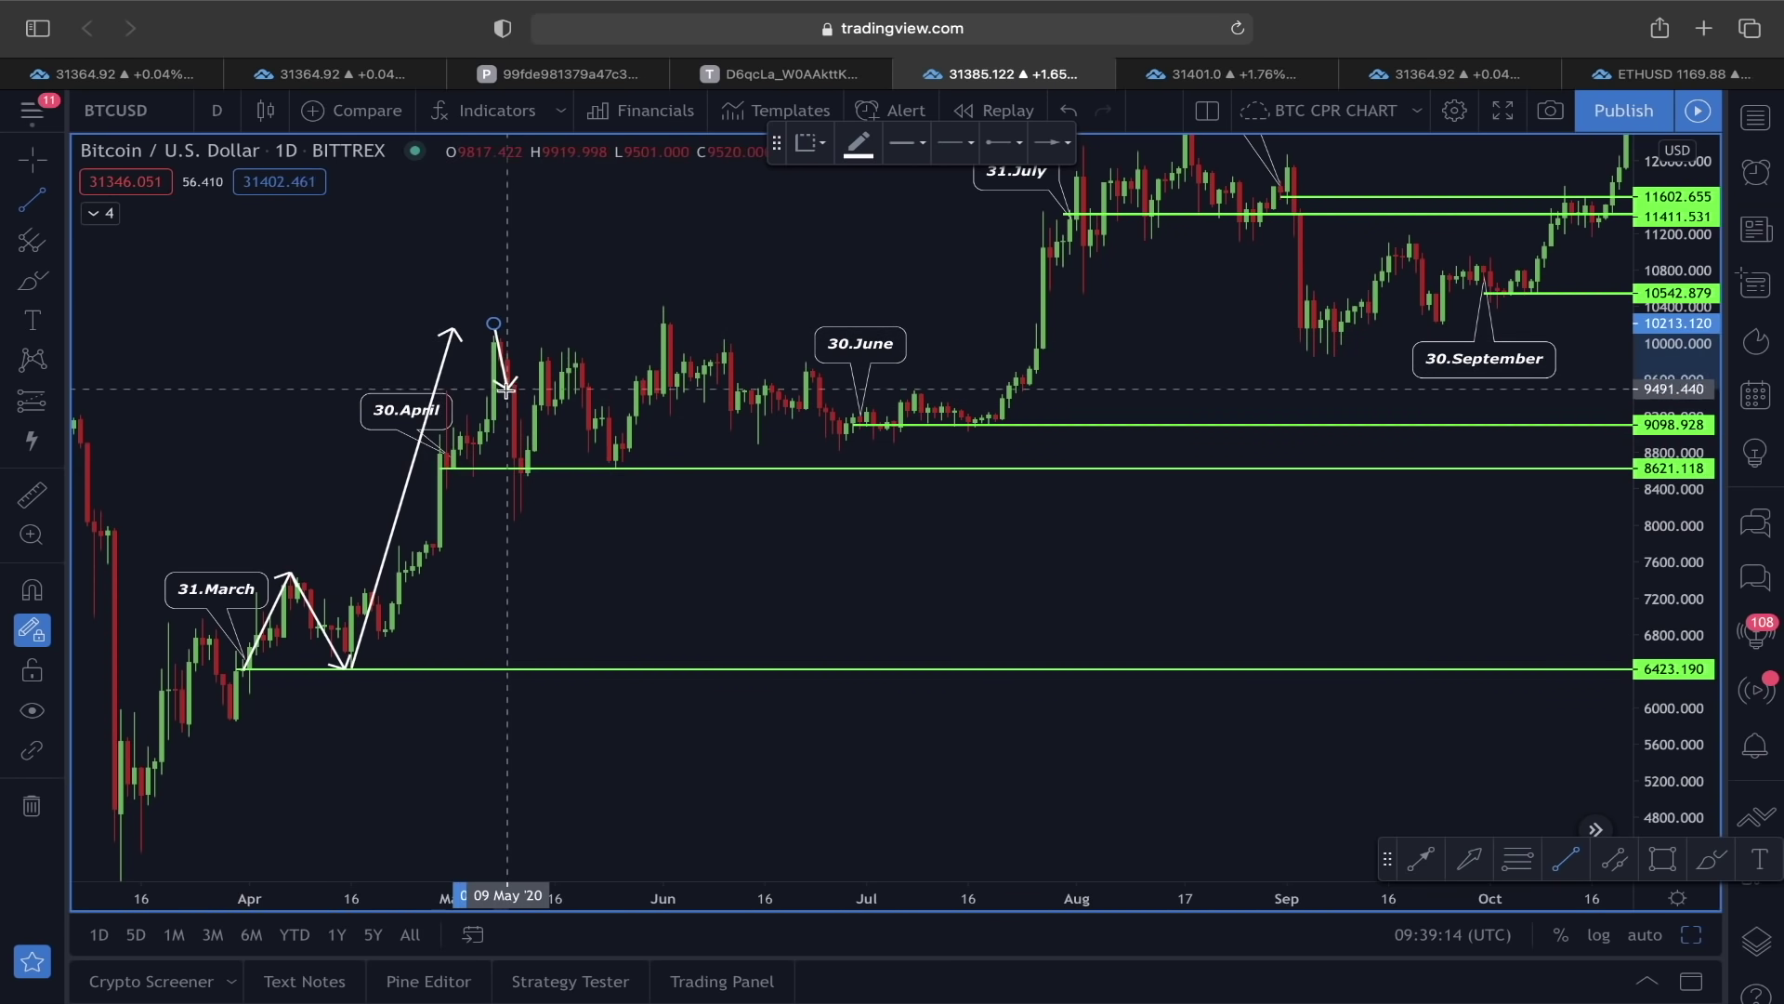
{"action": "left_click", "coordinate": [522, 467]}
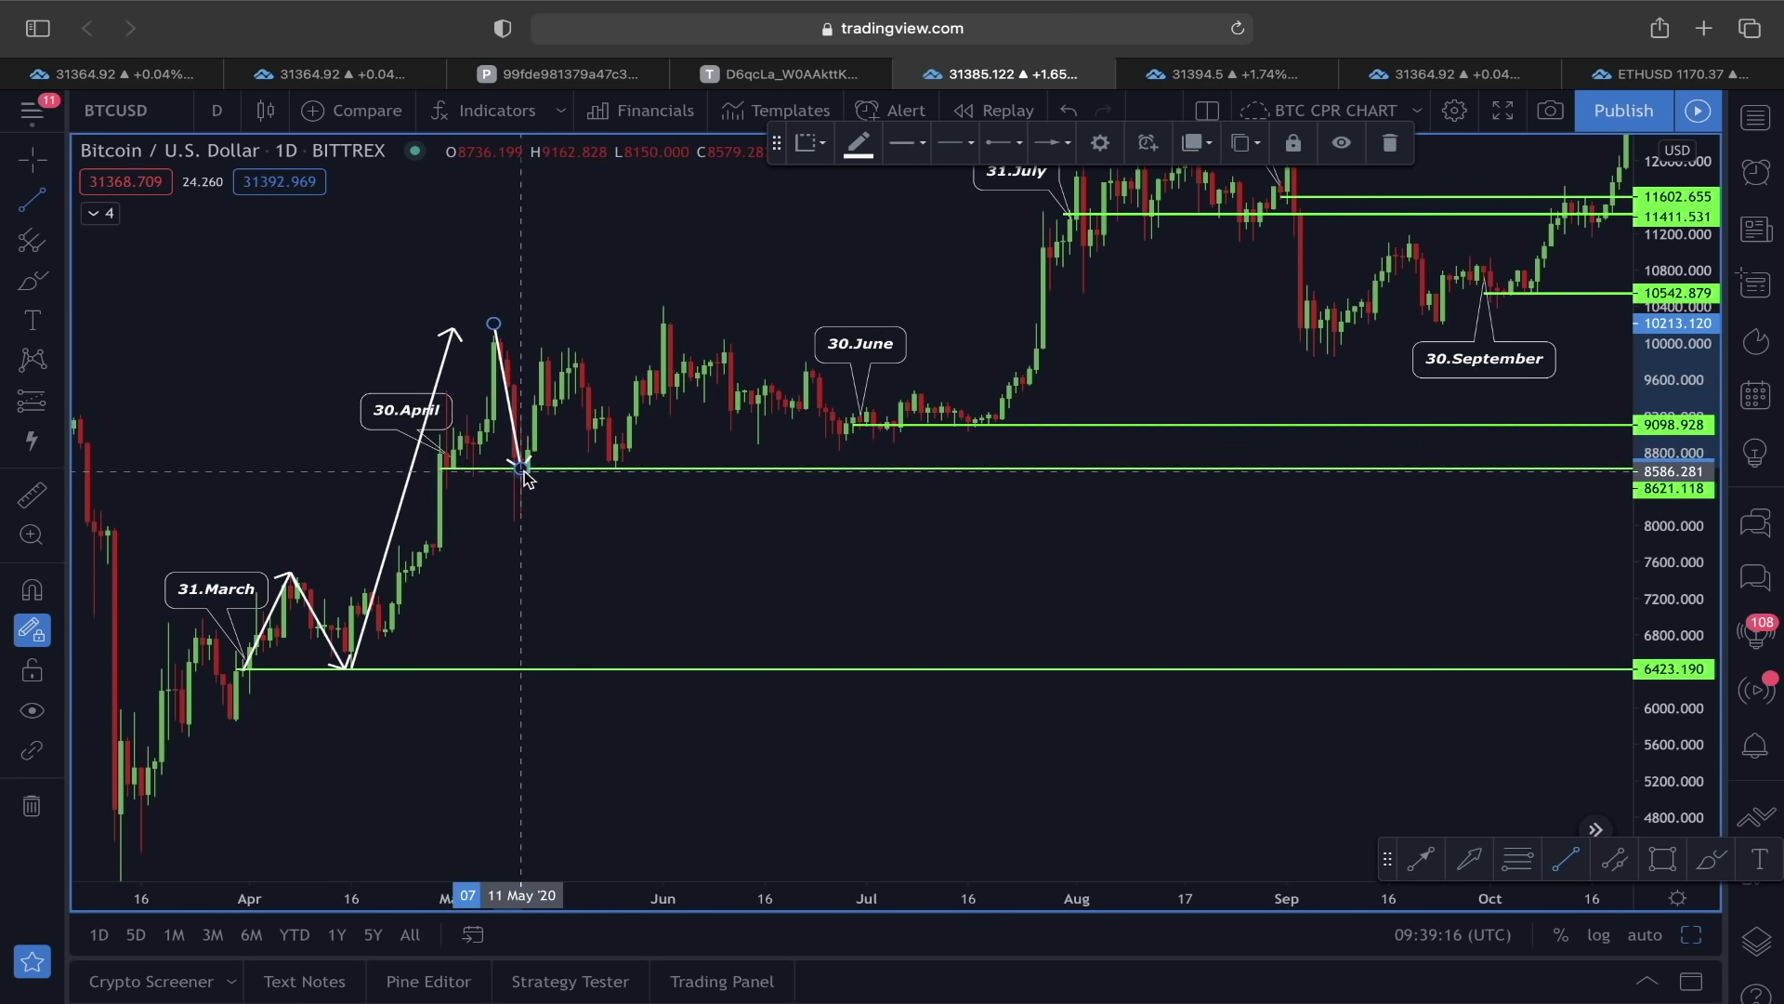
{"action": "left_click", "coordinate": [522, 467]}
{"action": "left_click", "coordinate": [573, 349]}
Continue the arrows down to the 30 April level, up to about 10,066, down to the 30 June level, and up to about 11,461.
{"action": "left_click", "coordinate": [573, 349]}
{"action": "left_click", "coordinate": [621, 460]}
{"action": "left_click", "coordinate": [621, 460]}
{"action": "left_click", "coordinate": [676, 339]}
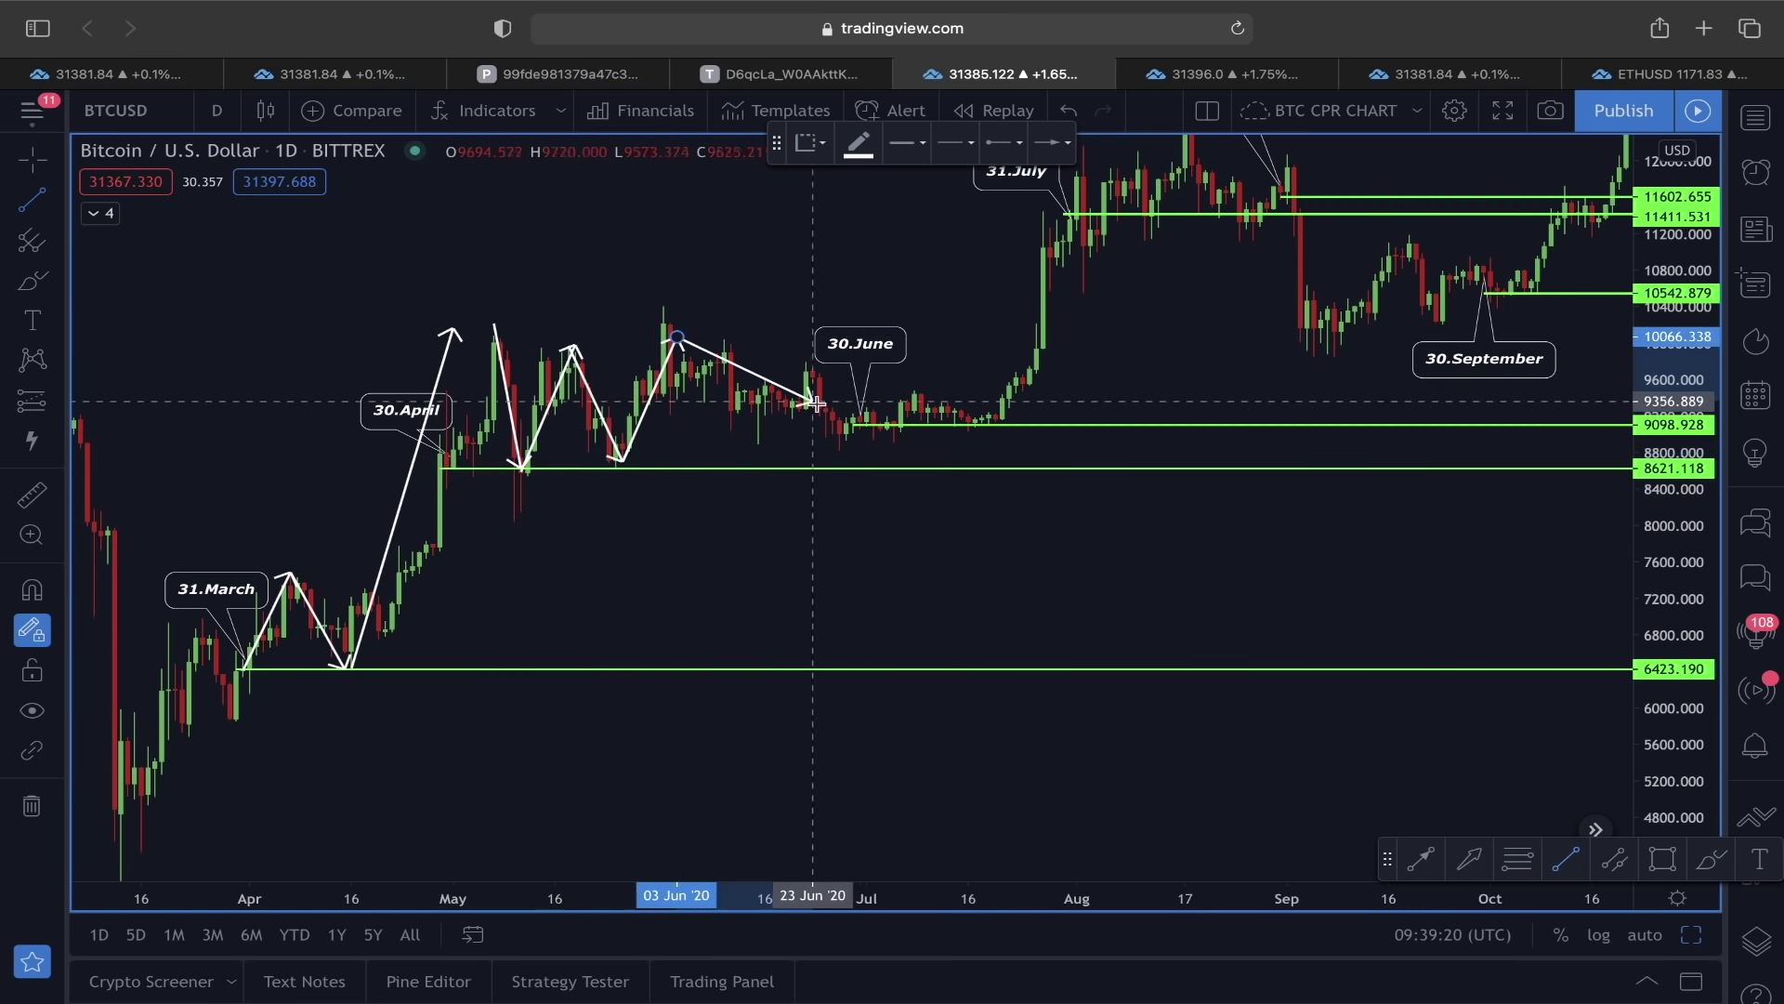
{"action": "left_click", "coordinate": [865, 423]}
{"action": "left_click", "coordinate": [1021, 210]}
Brush a curved arrow along the 31 October level to mark price holding and turning upward.
{"action": "scroll", "coordinate": [1050, 318], "scroll_direction": "down", "scroll_amount": 2}
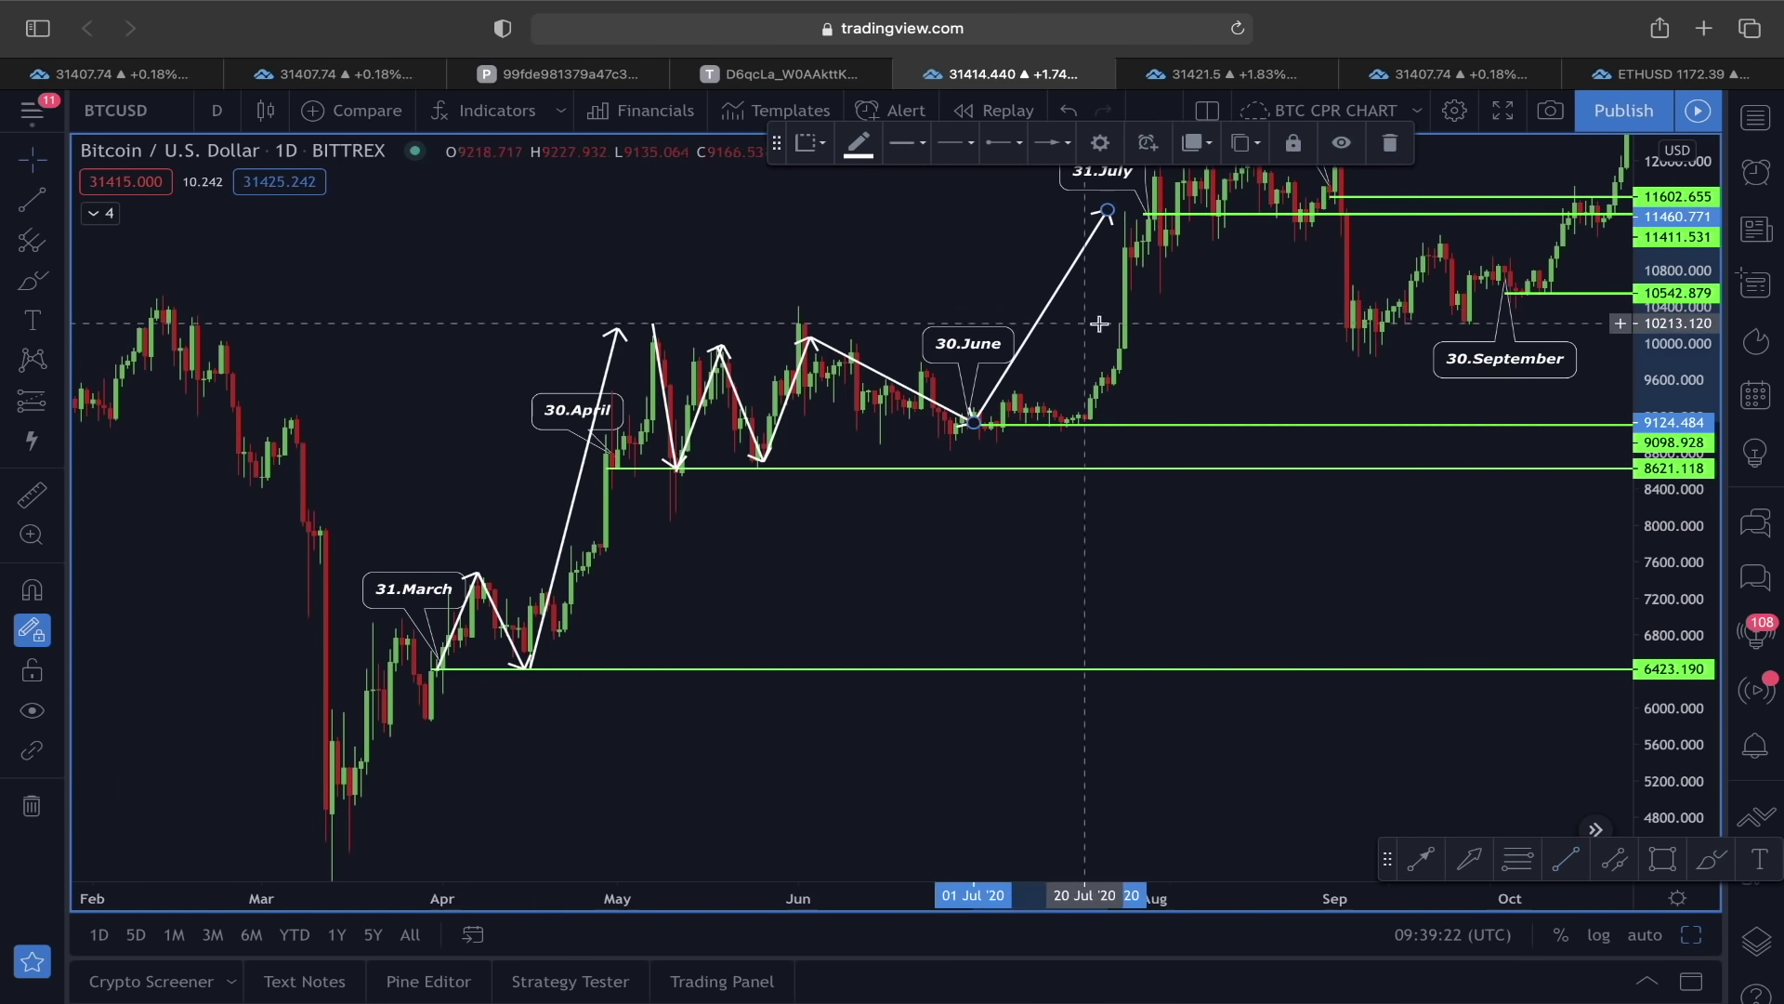
{"action": "right_click", "coordinate": [1285, 300]}
{"action": "left_click_drag", "start_coordinate": [1237, 313], "coordinate": [1023, 443]}
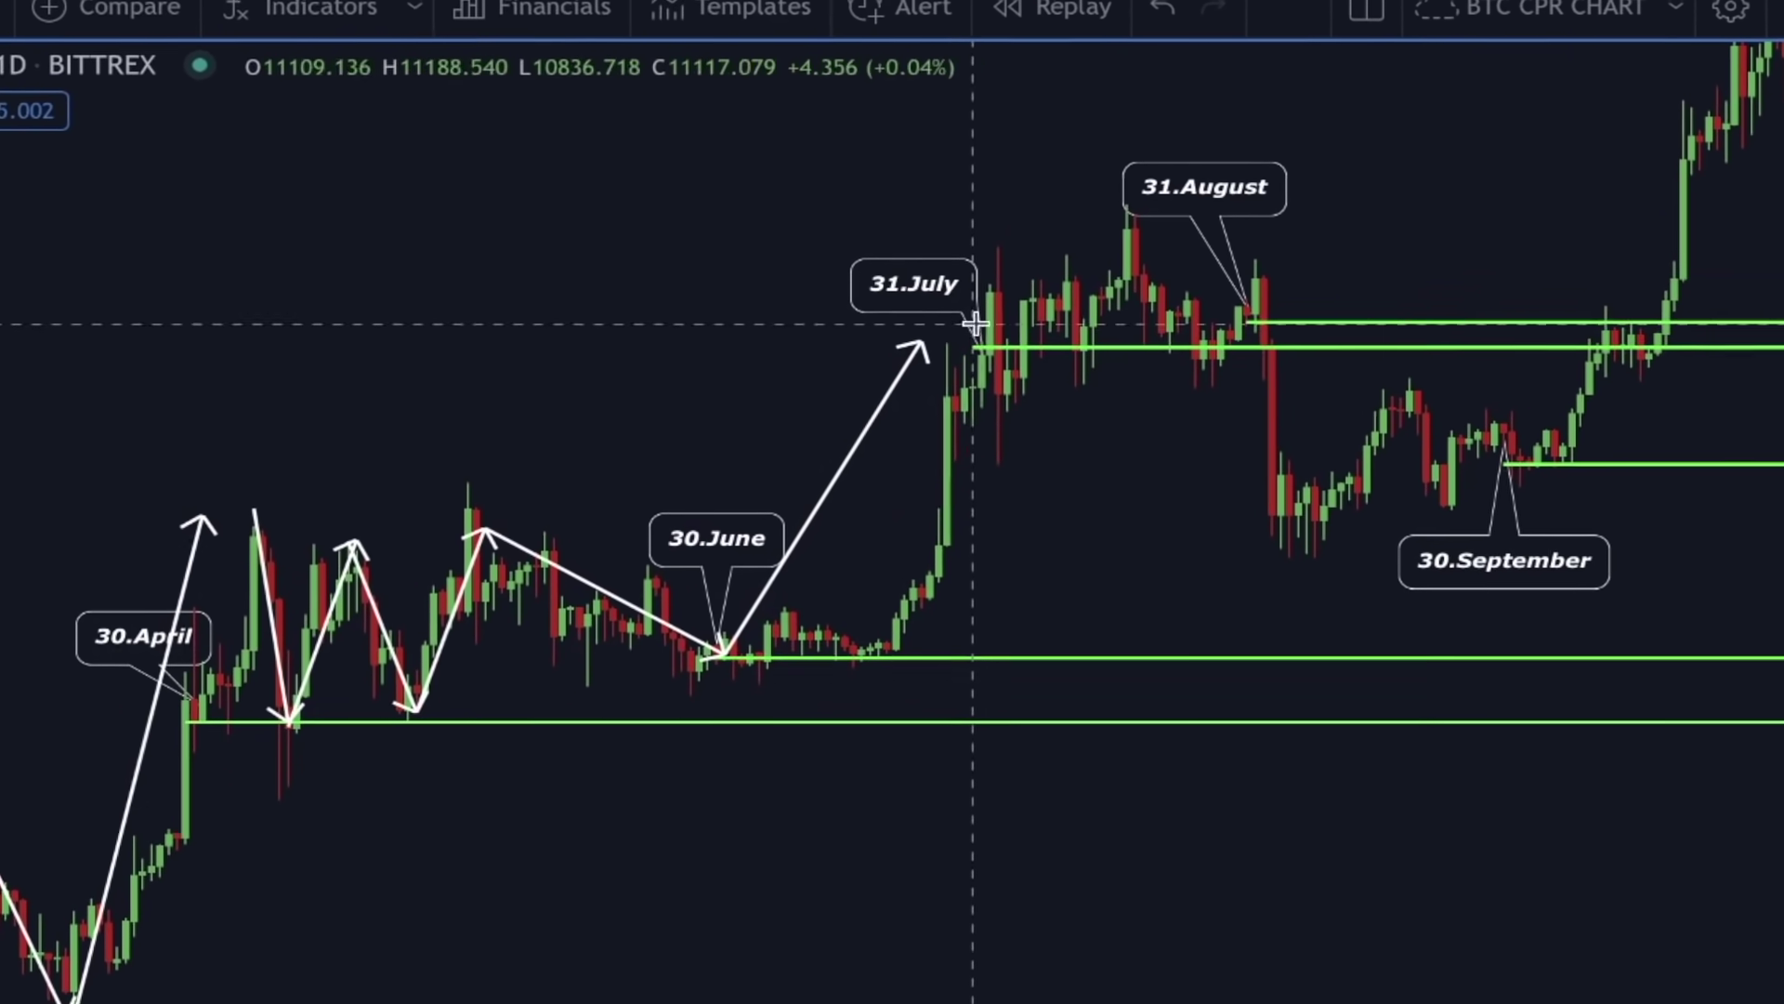
{"action": "left_click_drag", "start_coordinate": [1130, 444], "coordinate": [876, 528]}
{"action": "left_click_drag", "start_coordinate": [868, 605], "coordinate": [805, 685]}
{"action": "scroll", "coordinate": [805, 685], "scroll_direction": "up", "scroll_amount": 2}
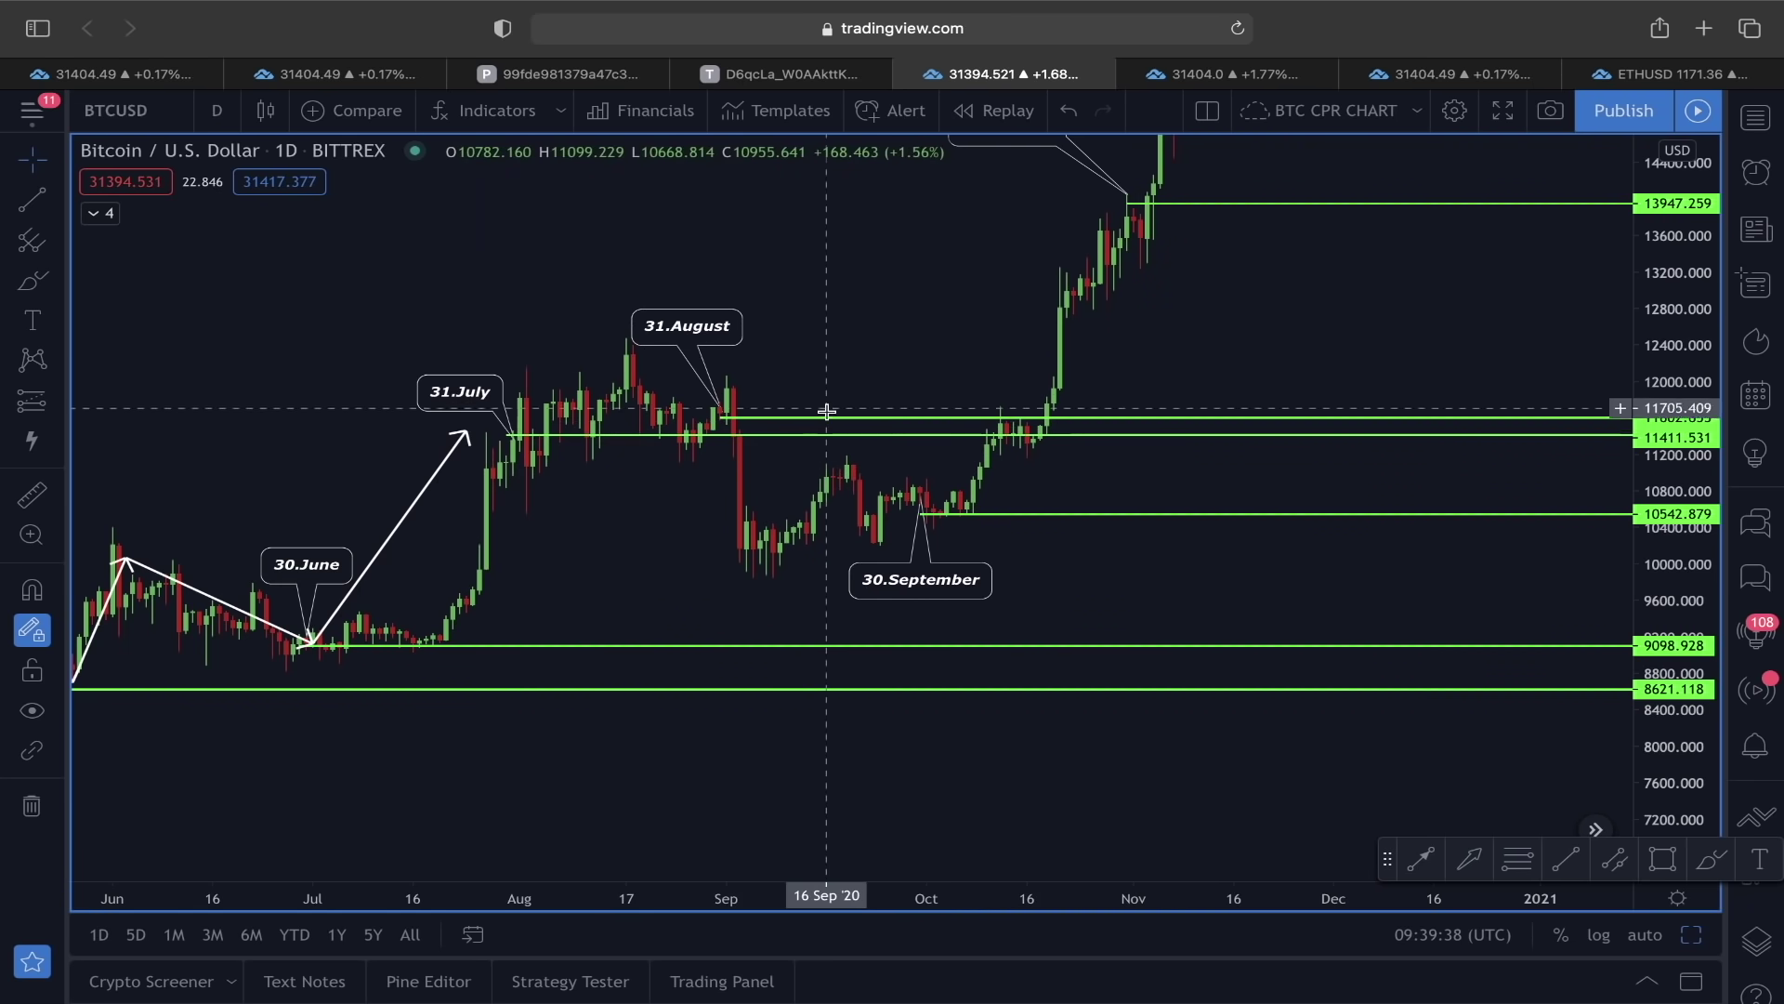
{"action": "left_click_drag", "start_coordinate": [885, 292], "coordinate": [740, 469]}
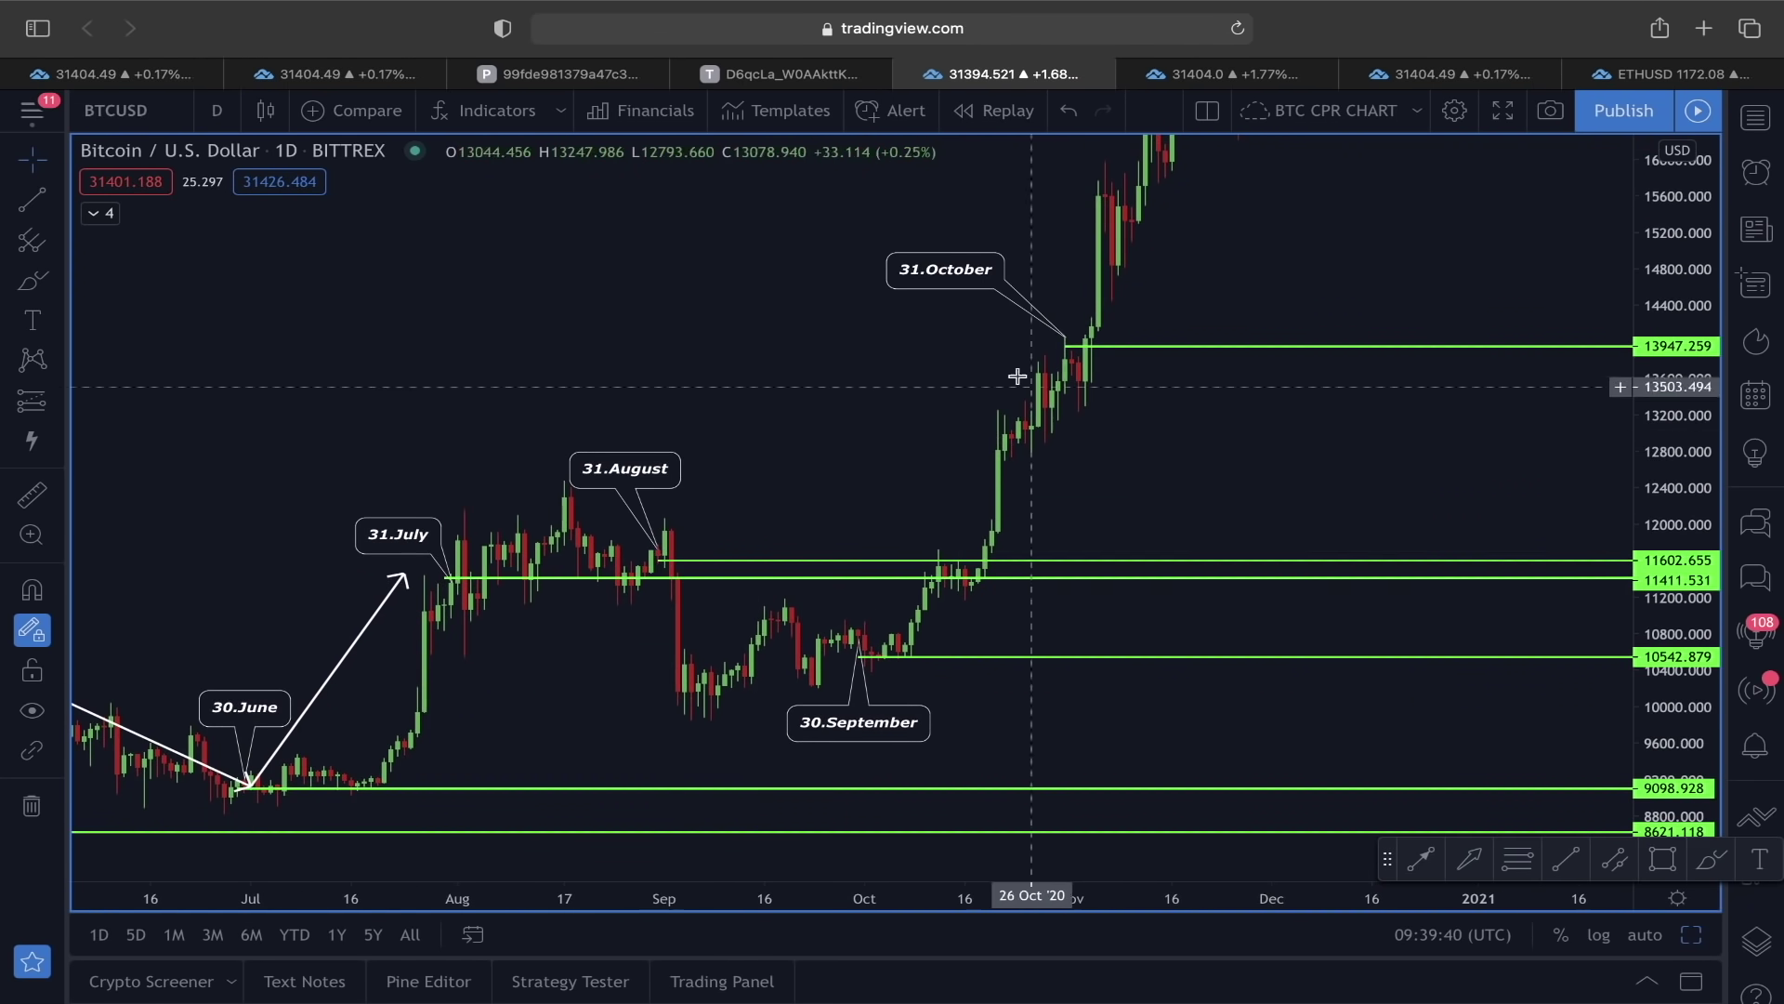
{"action": "left_click_drag", "start_coordinate": [810, 422], "coordinate": [693, 534]}
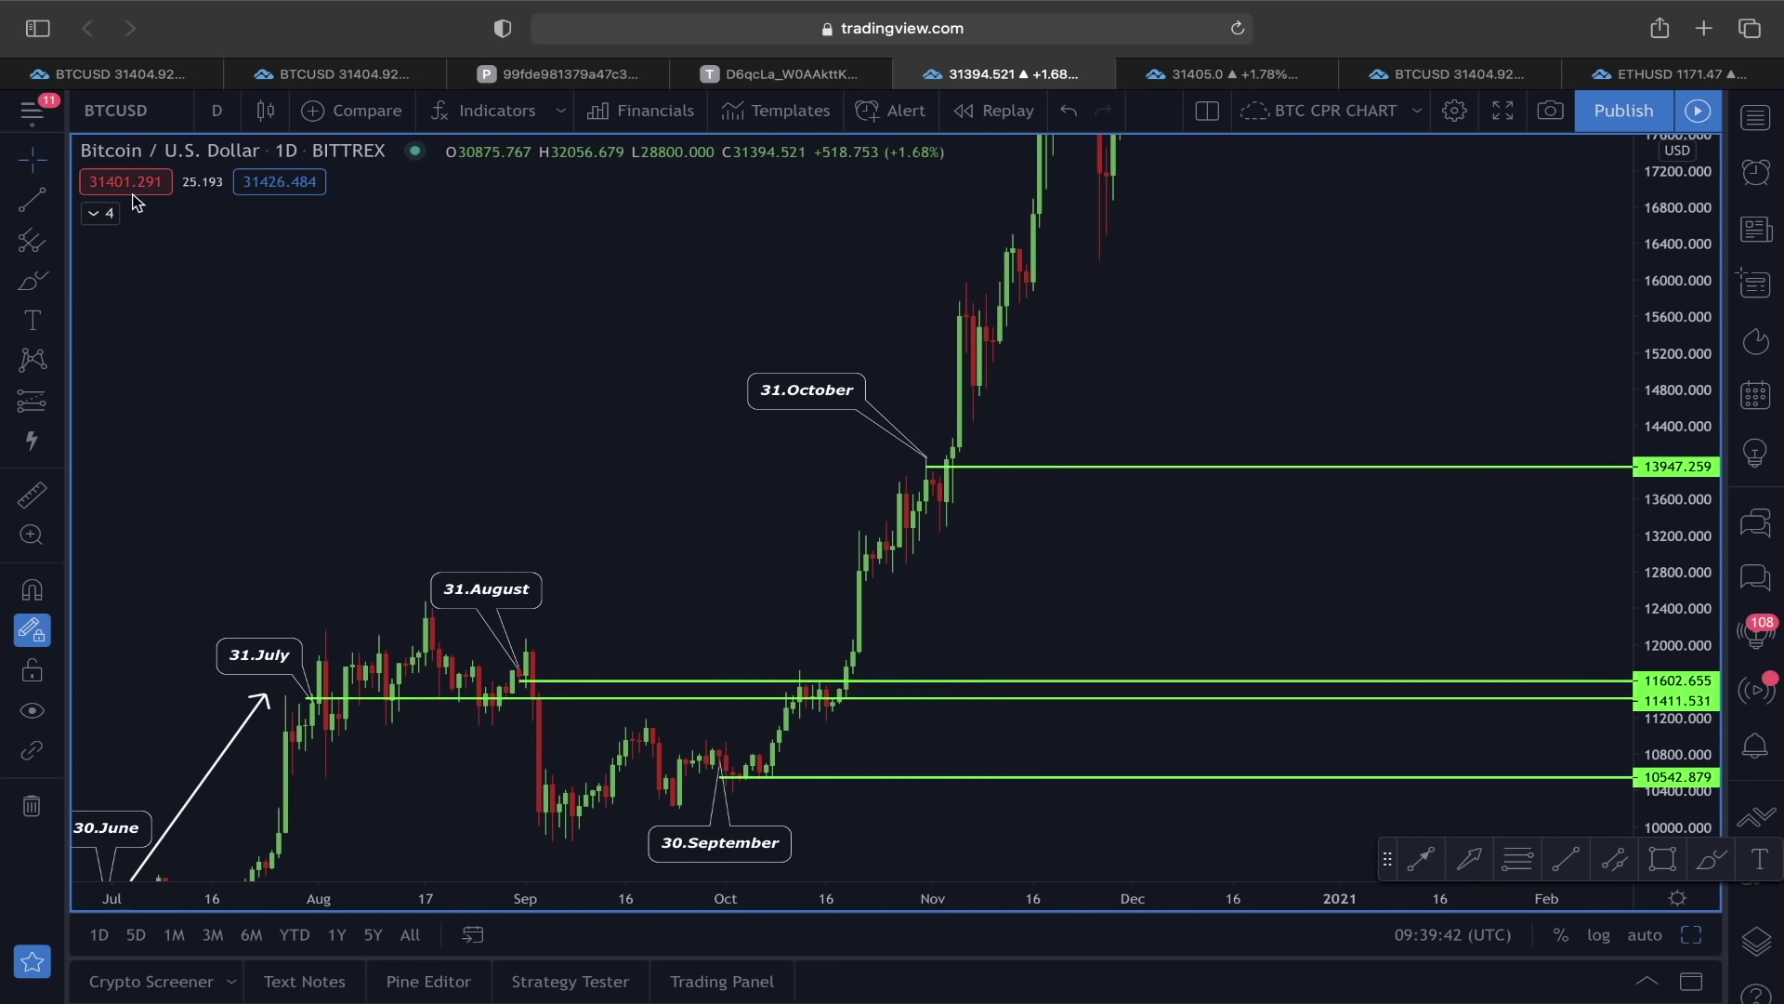
{"action": "left_click_drag", "start_coordinate": [888, 454], "coordinate": [1030, 437]}
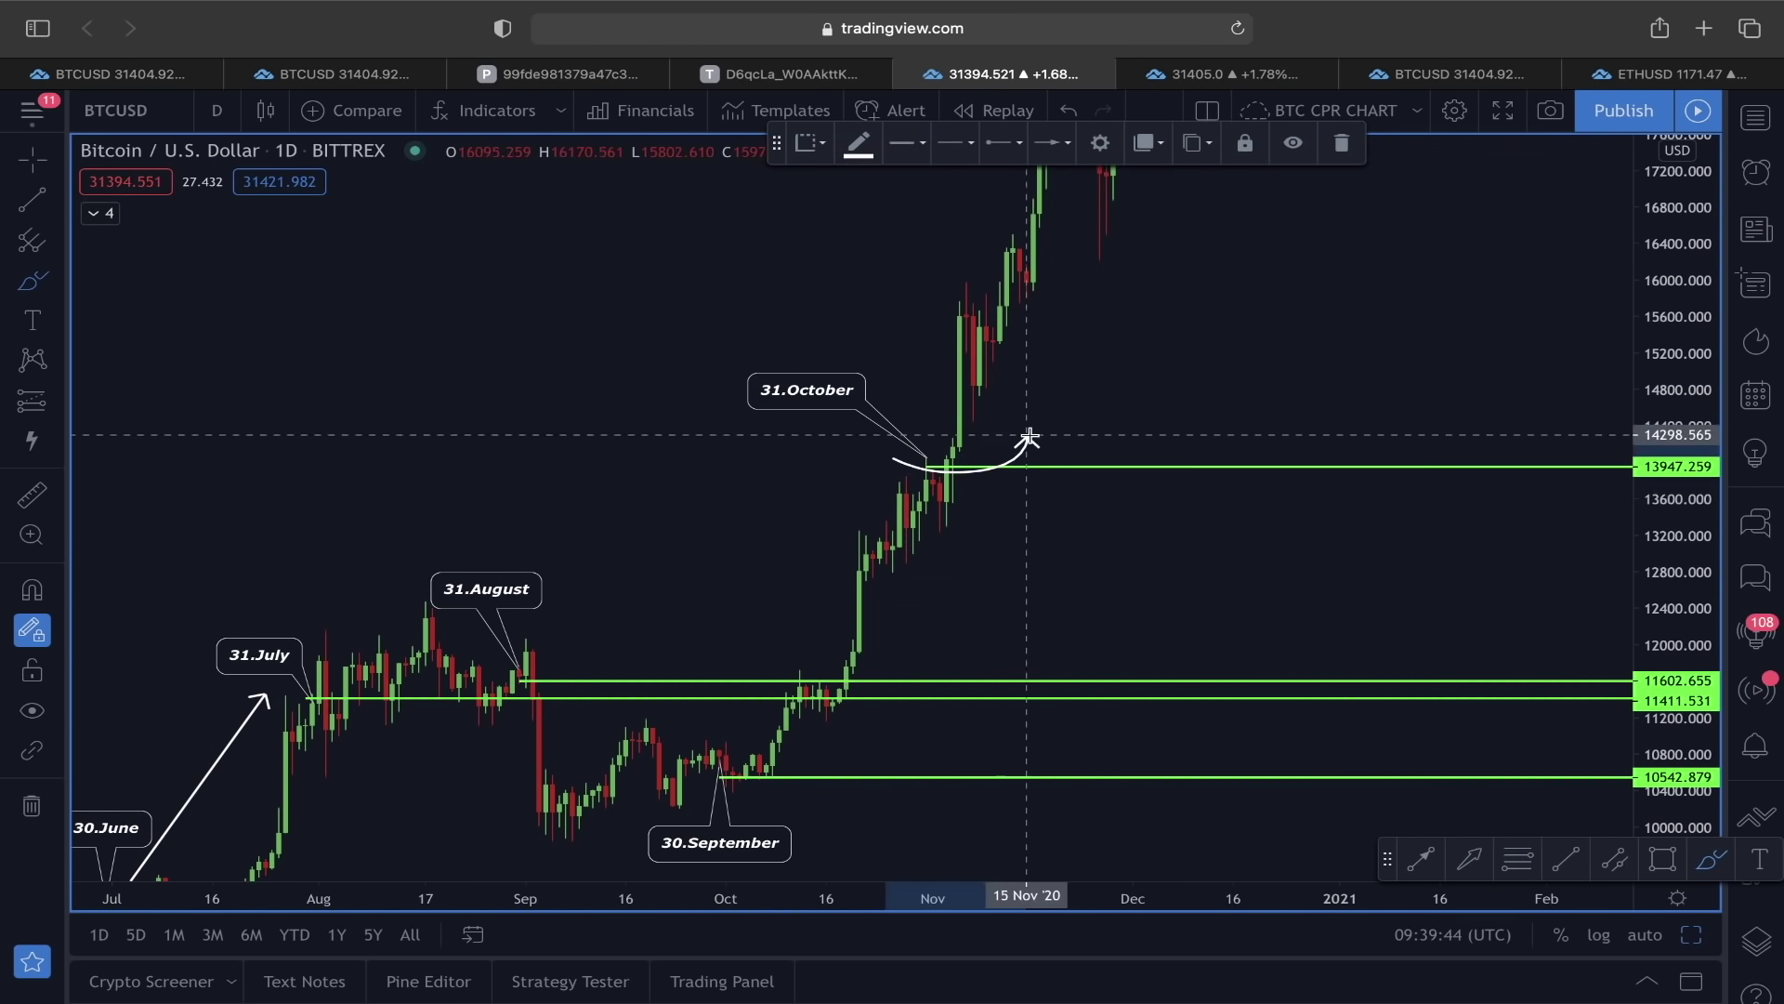
Examine how price behaves around the 30 November and 31 December monthly levels.
{"action": "left_click_drag", "start_coordinate": [1152, 345], "coordinate": [986, 499]}
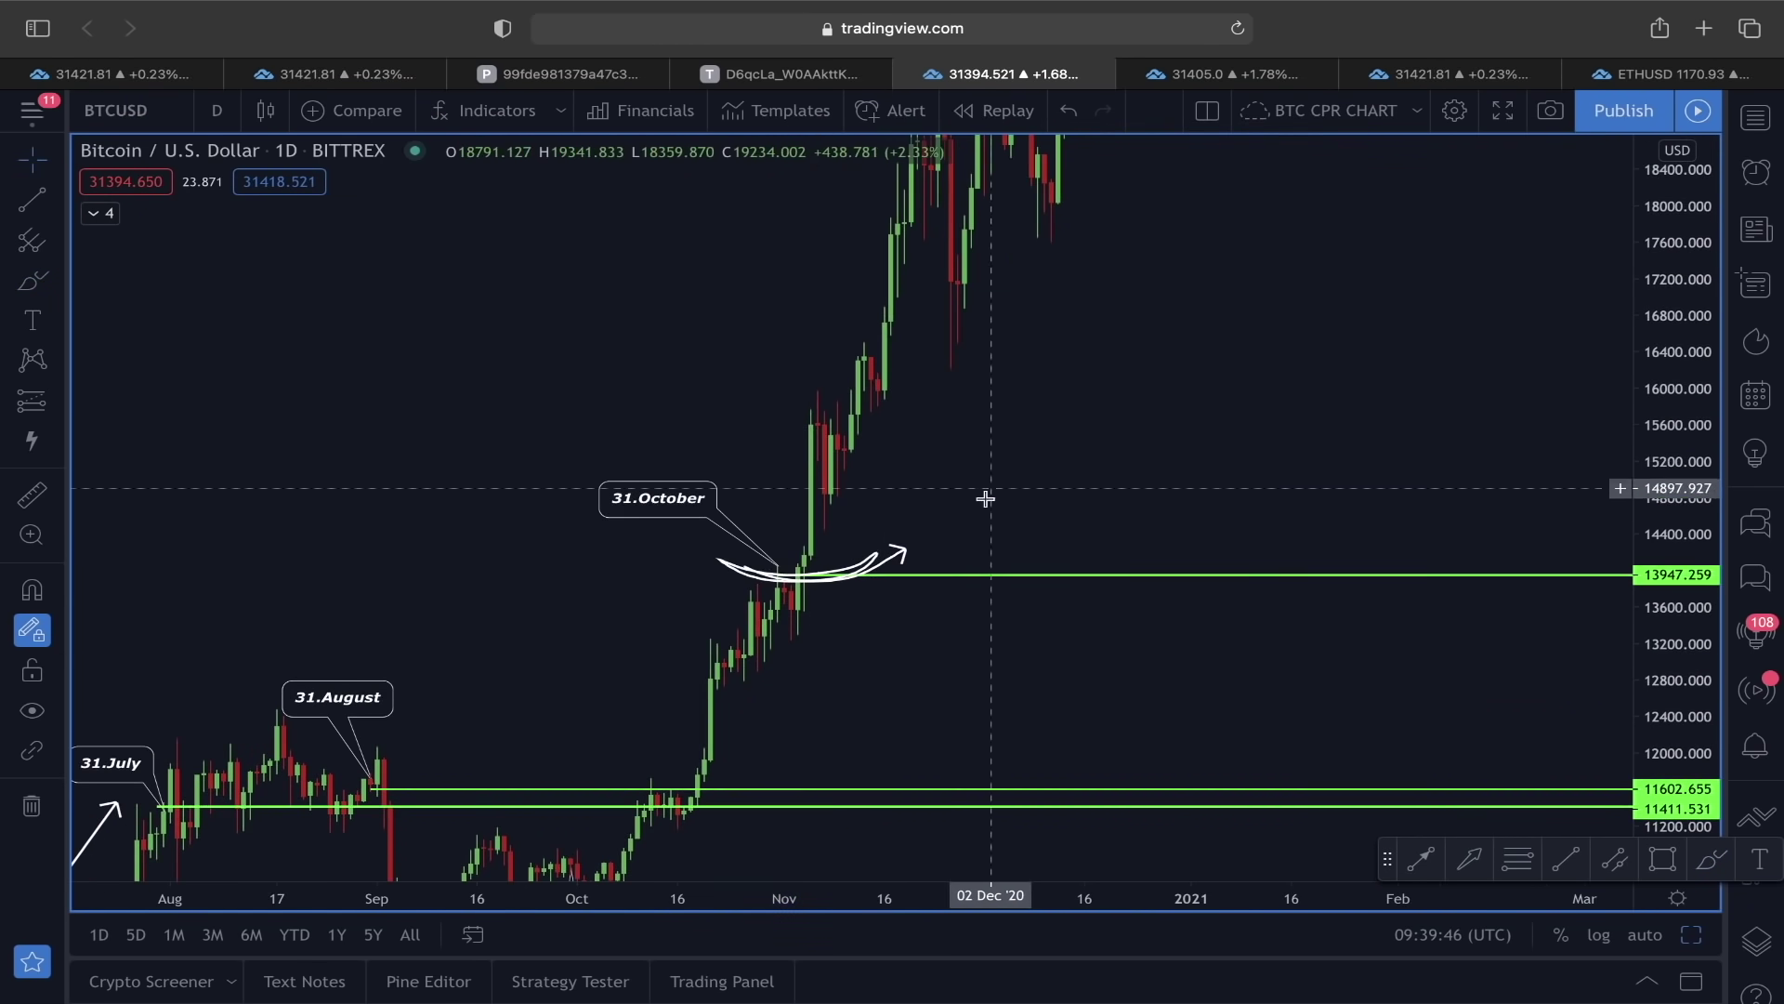
{"action": "left_click_drag", "start_coordinate": [577, 644], "coordinate": [587, 692]}
{"action": "left_click_drag", "start_coordinate": [788, 649], "coordinate": [656, 800]}
{"action": "left_click_drag", "start_coordinate": [1008, 430], "coordinate": [924, 685]}
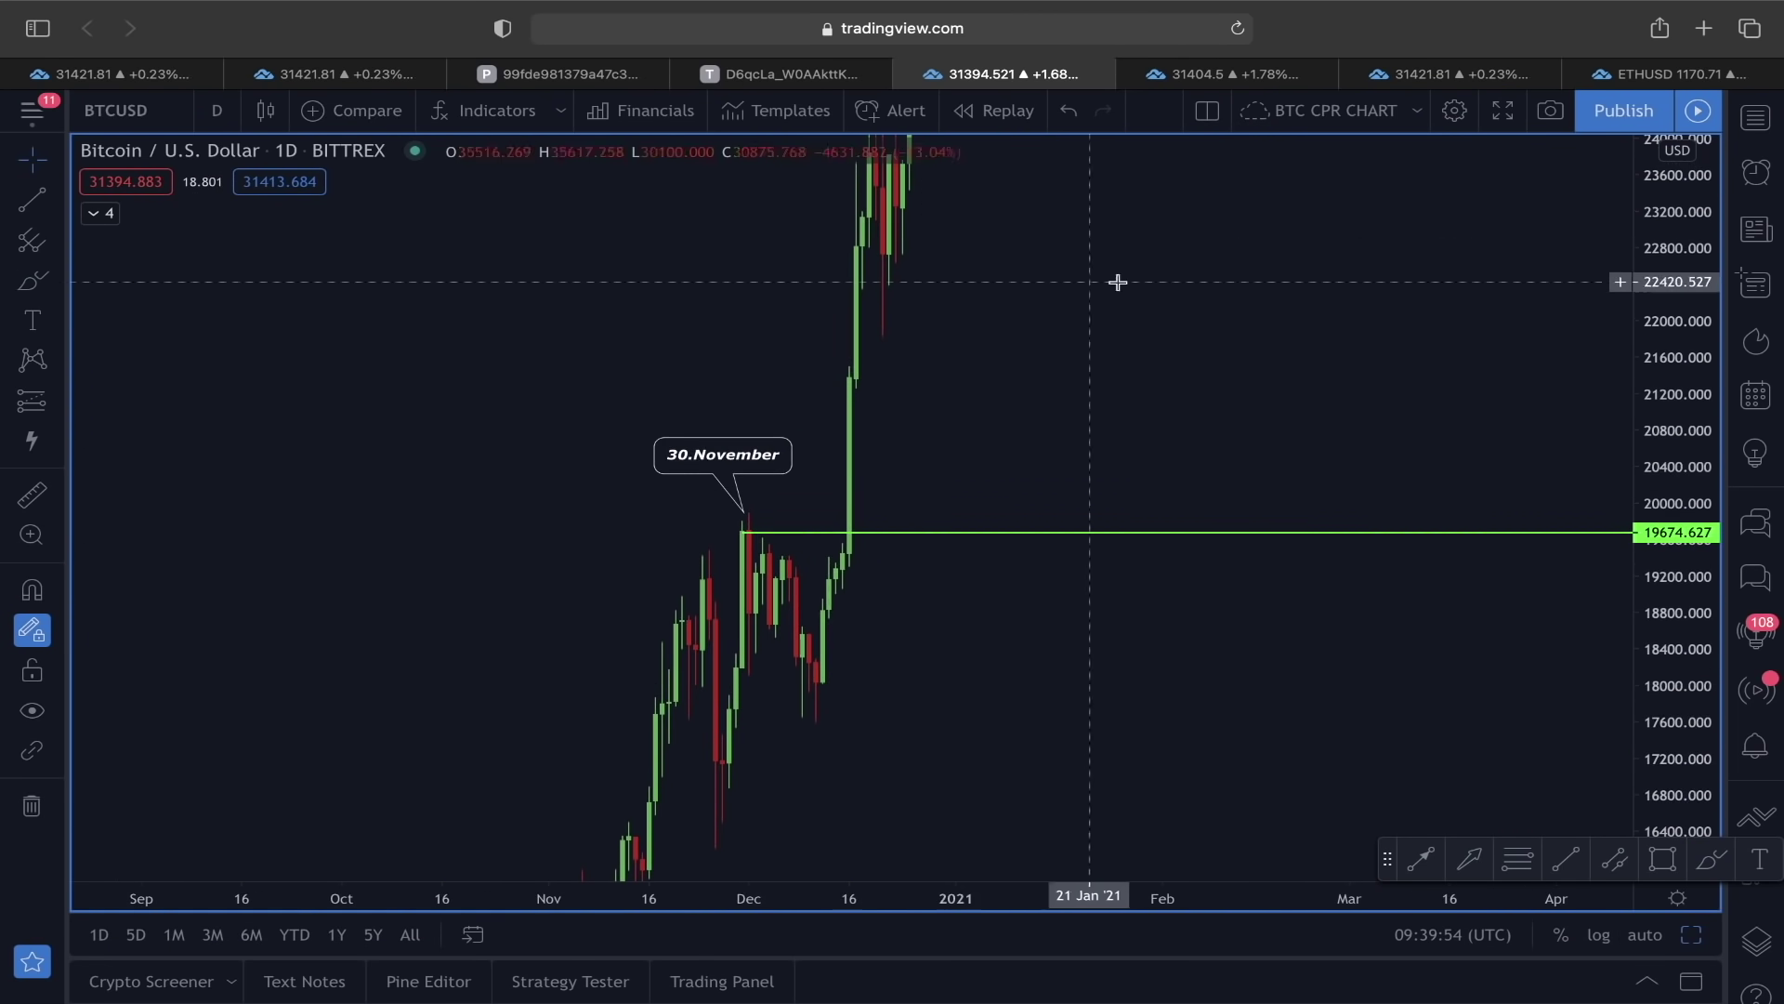
{"action": "left_click_drag", "start_coordinate": [1675, 224], "coordinate": [1675, 306]}
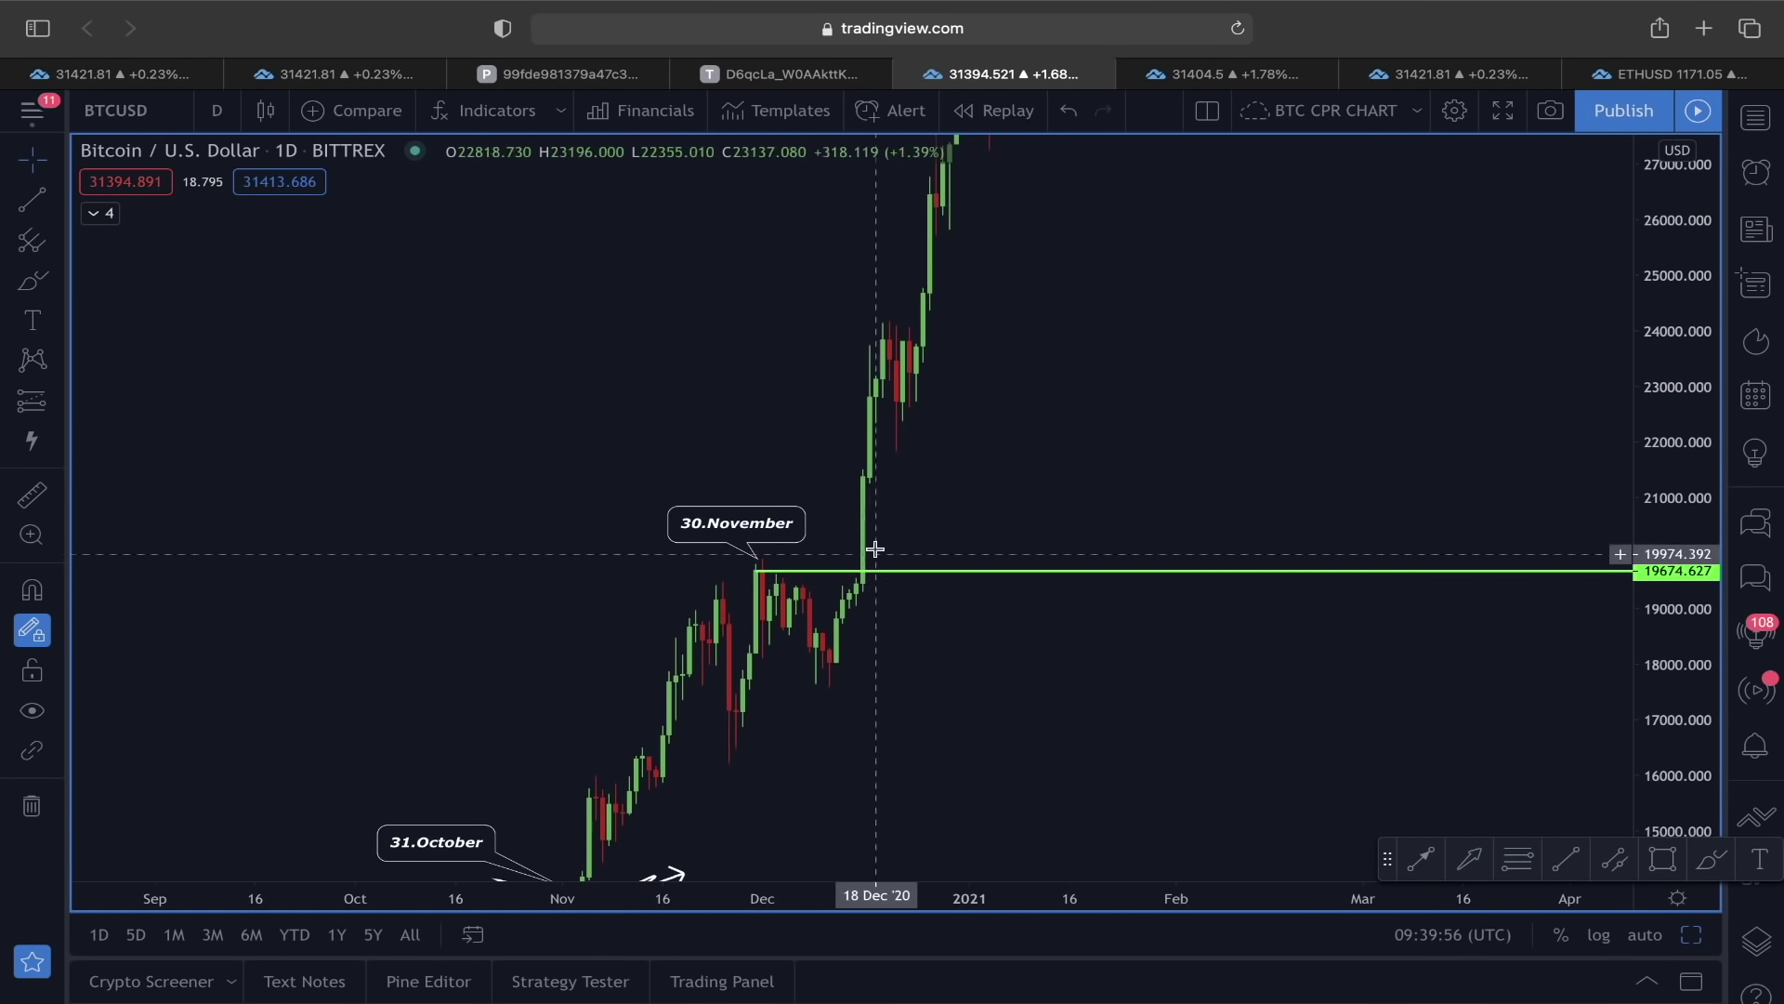
{"action": "left_click_drag", "start_coordinate": [867, 525], "coordinate": [880, 574]}
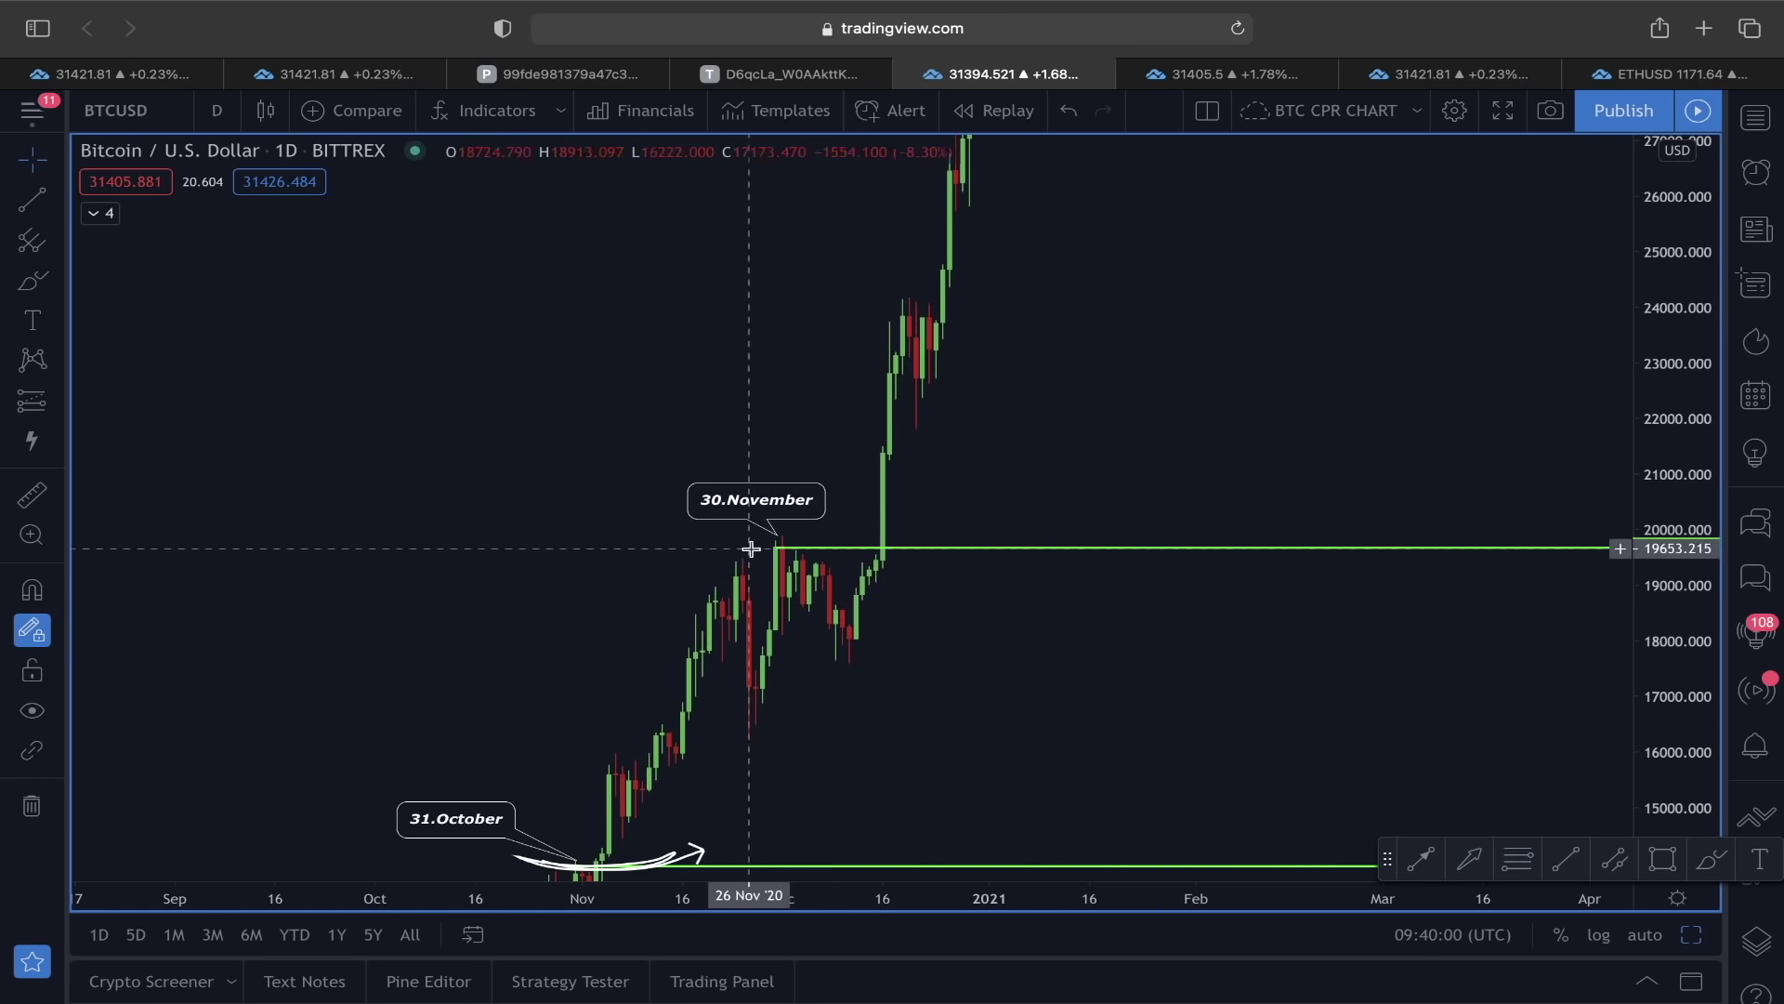
{"action": "left_click_drag", "start_coordinate": [1091, 317], "coordinate": [1037, 563]}
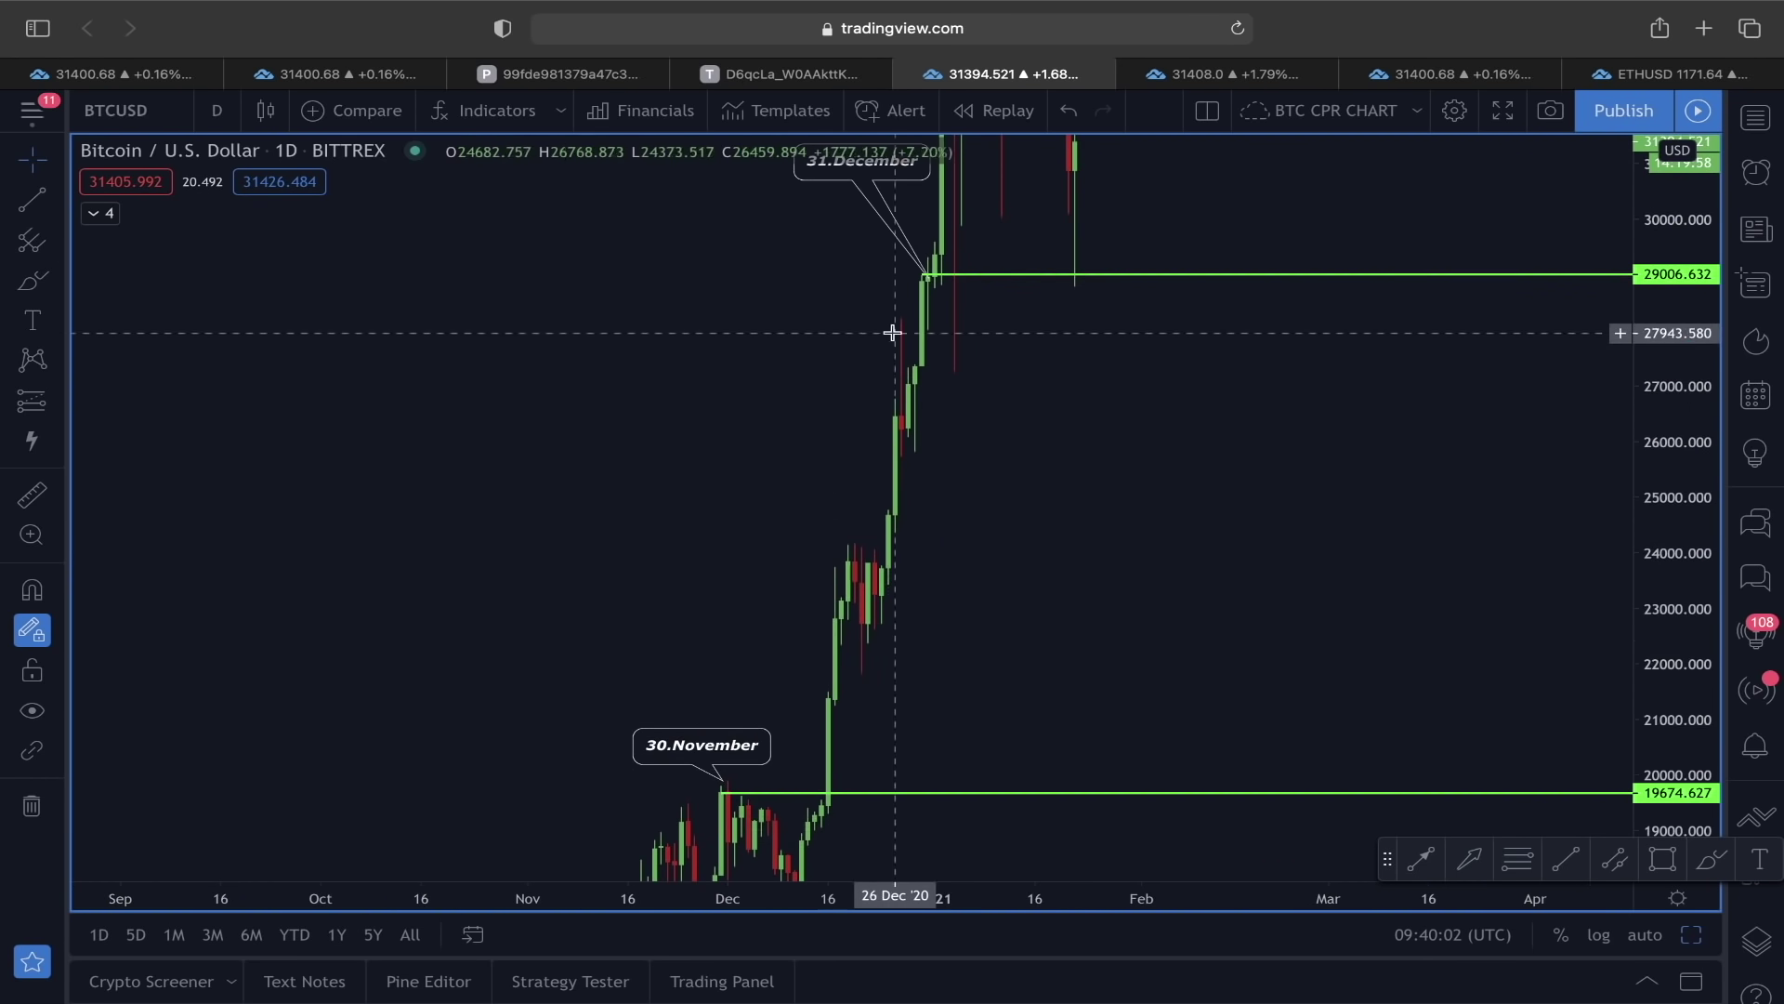
{"action": "left_click_drag", "start_coordinate": [1055, 426], "coordinate": [972, 648]}
{"action": "left_click_drag", "start_coordinate": [1683, 191], "coordinate": [1683, 470]}
{"action": "left_click_drag", "start_coordinate": [928, 466], "coordinate": [838, 633]}
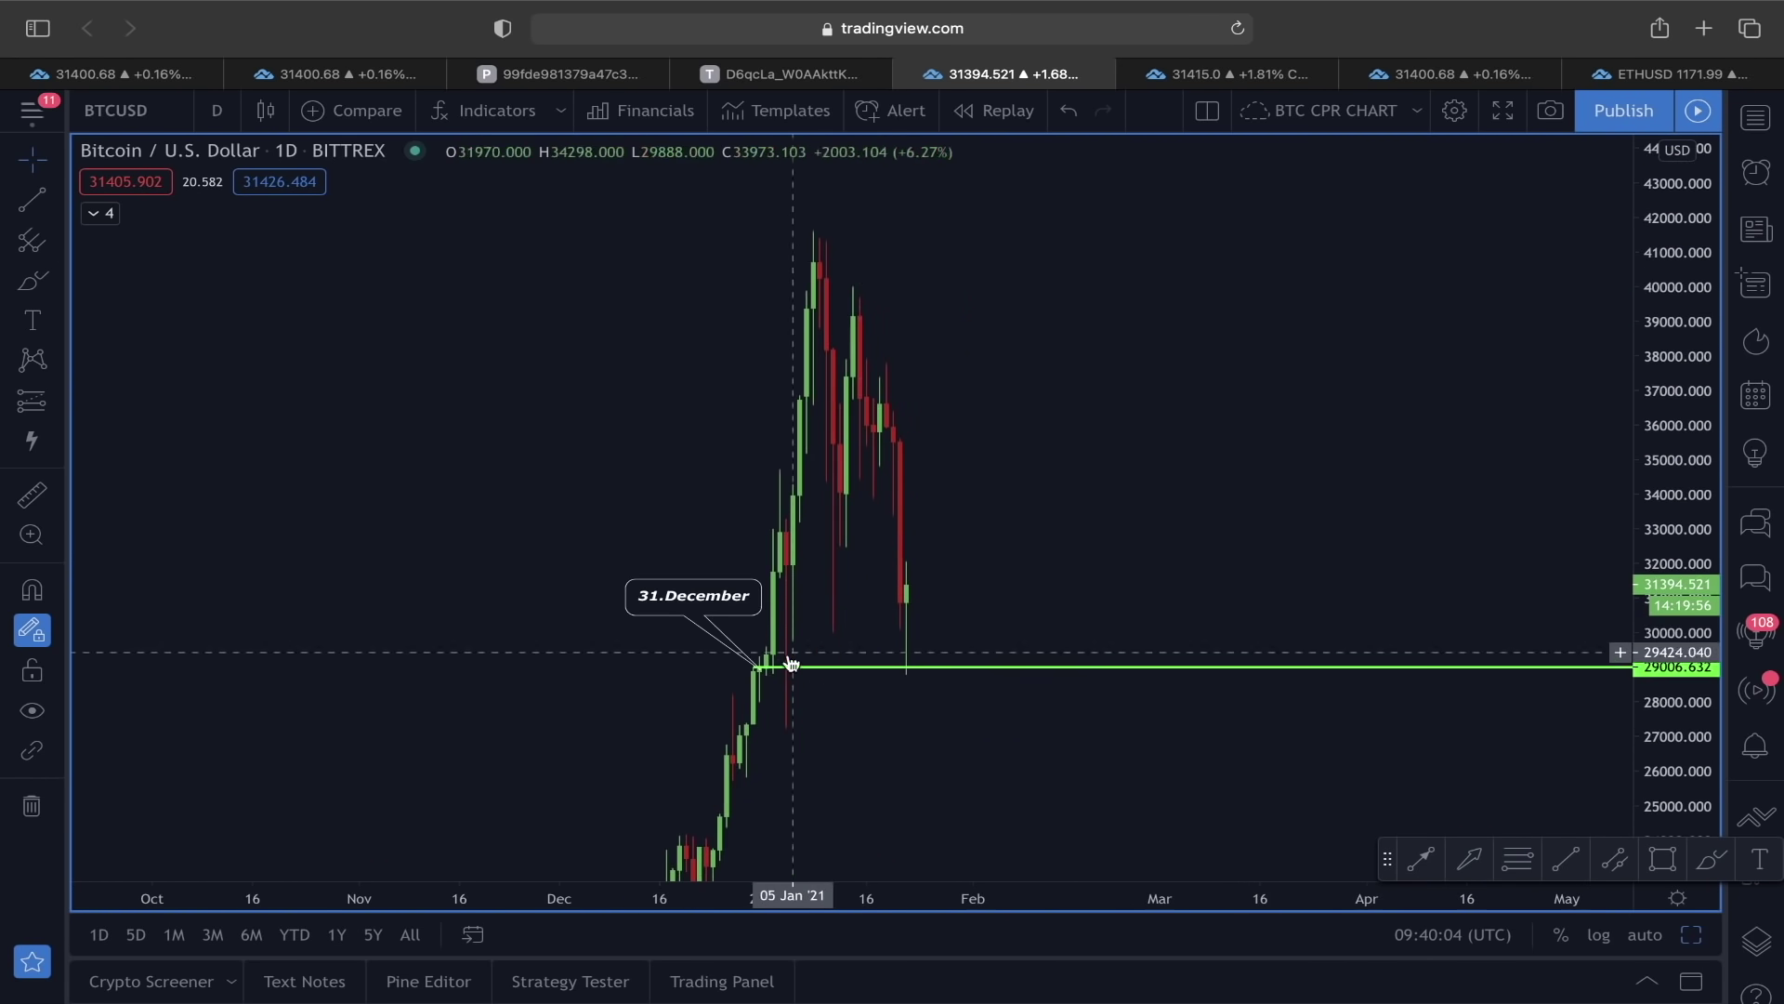
Draw an arrow from the 31 December level to the January peak, and another from about 41,574 down to about 29,907.
{"action": "scroll", "coordinate": [836, 613], "scroll_direction": "up", "scroll_amount": 4}
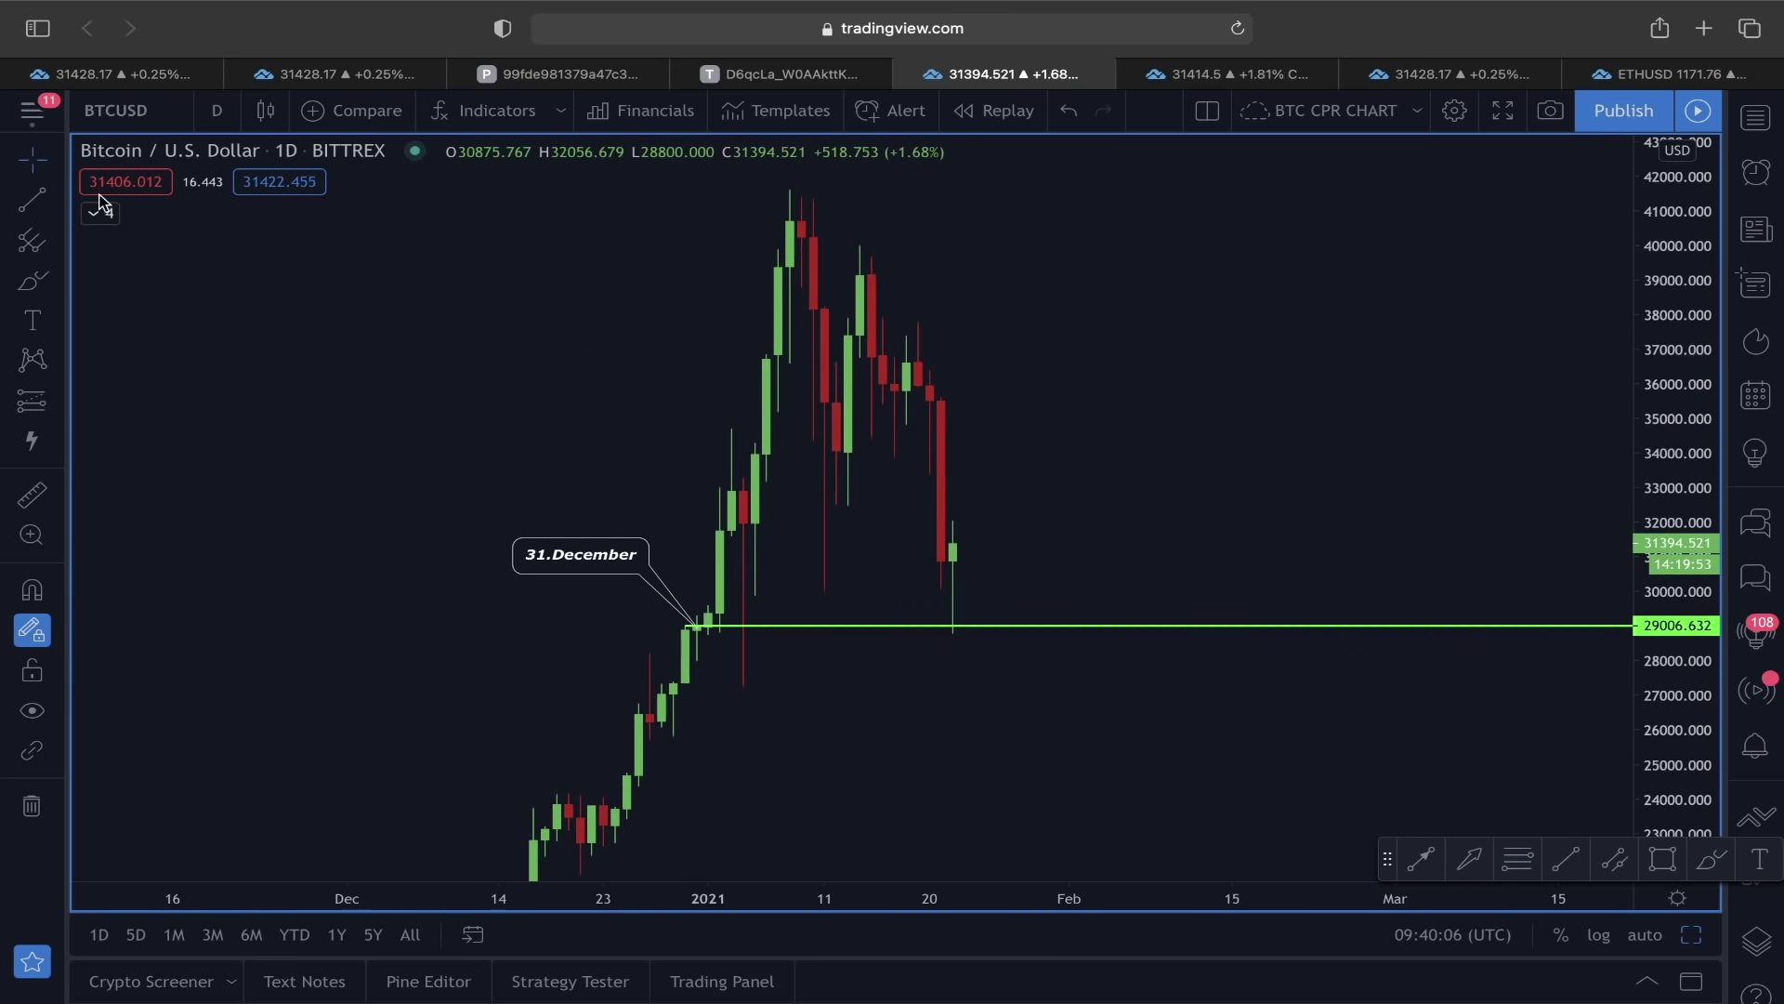
{"action": "left_click", "coordinate": [697, 616]}
{"action": "left_click", "coordinate": [767, 178]}
{"action": "left_click", "coordinate": [766, 183]}
{"action": "left_click_drag", "start_coordinate": [1045, 442], "coordinate": [1020, 490]}
{"action": "left_click", "coordinate": [33, 199]}
{"action": "left_click", "coordinate": [754, 239]}
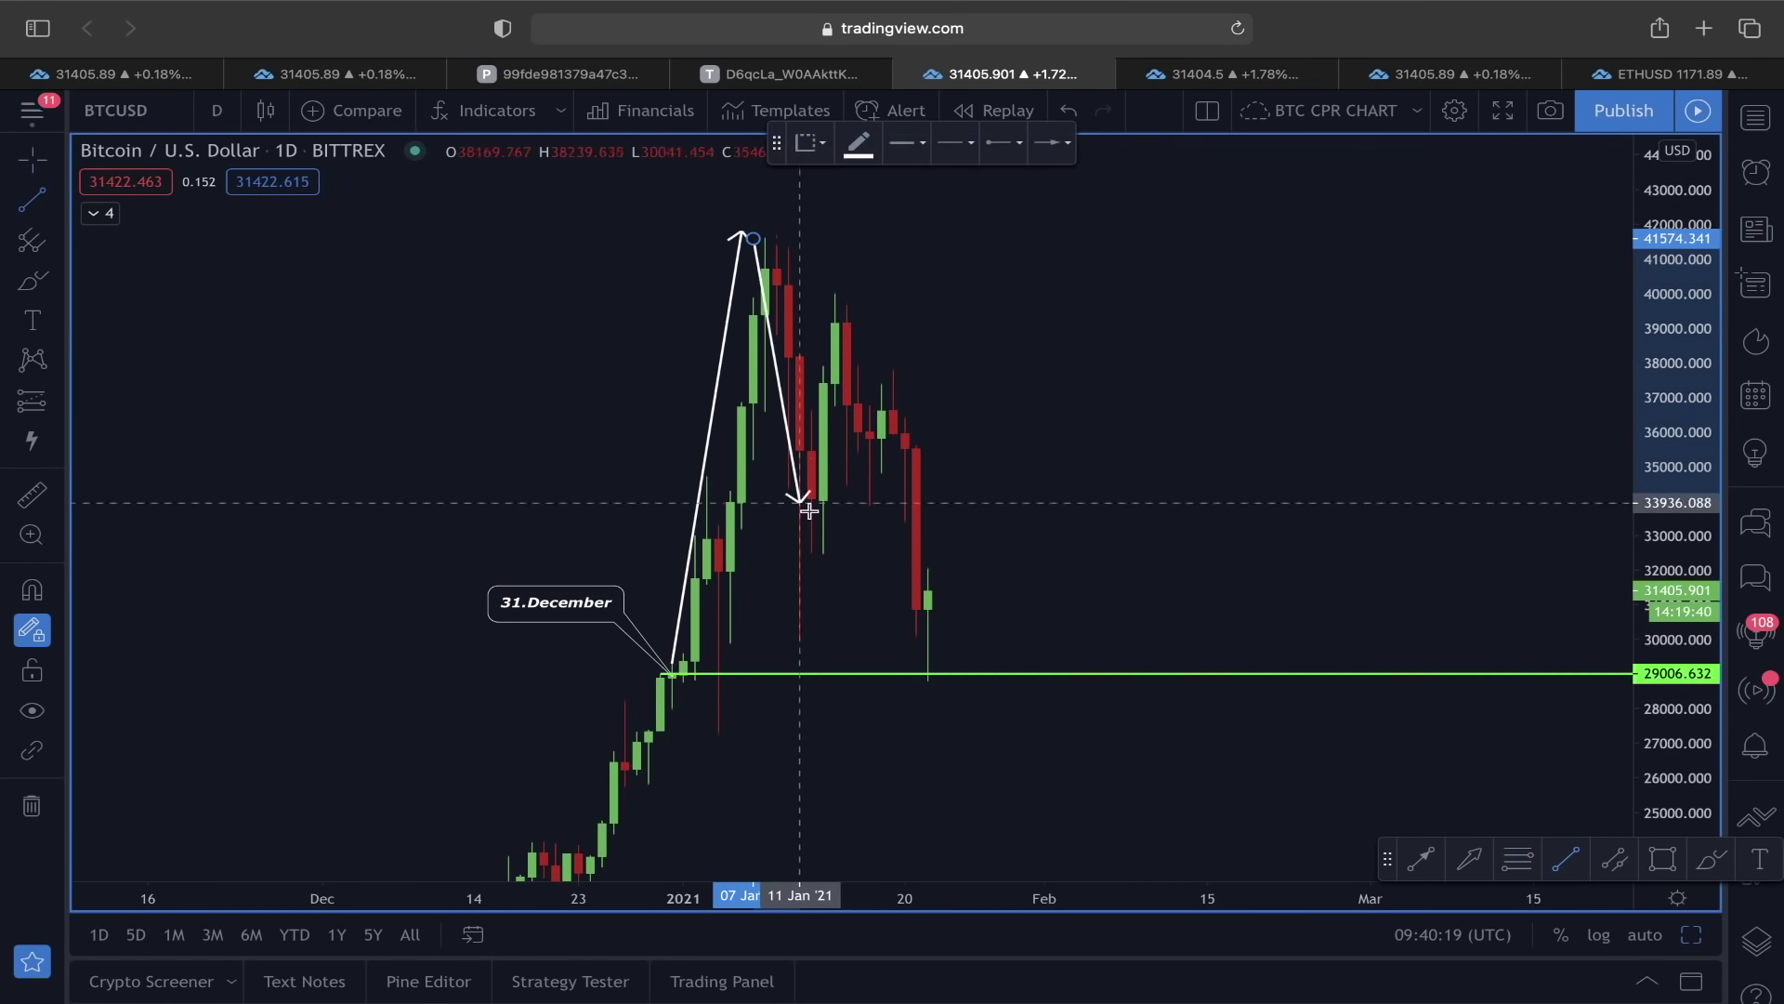
{"action": "left_click", "coordinate": [800, 641]}
Extend the January arrows up to about 40,188 on 14 January and back down to the 31 December level.
{"action": "left_click", "coordinate": [800, 641]}
{"action": "left_click", "coordinate": [835, 290]}
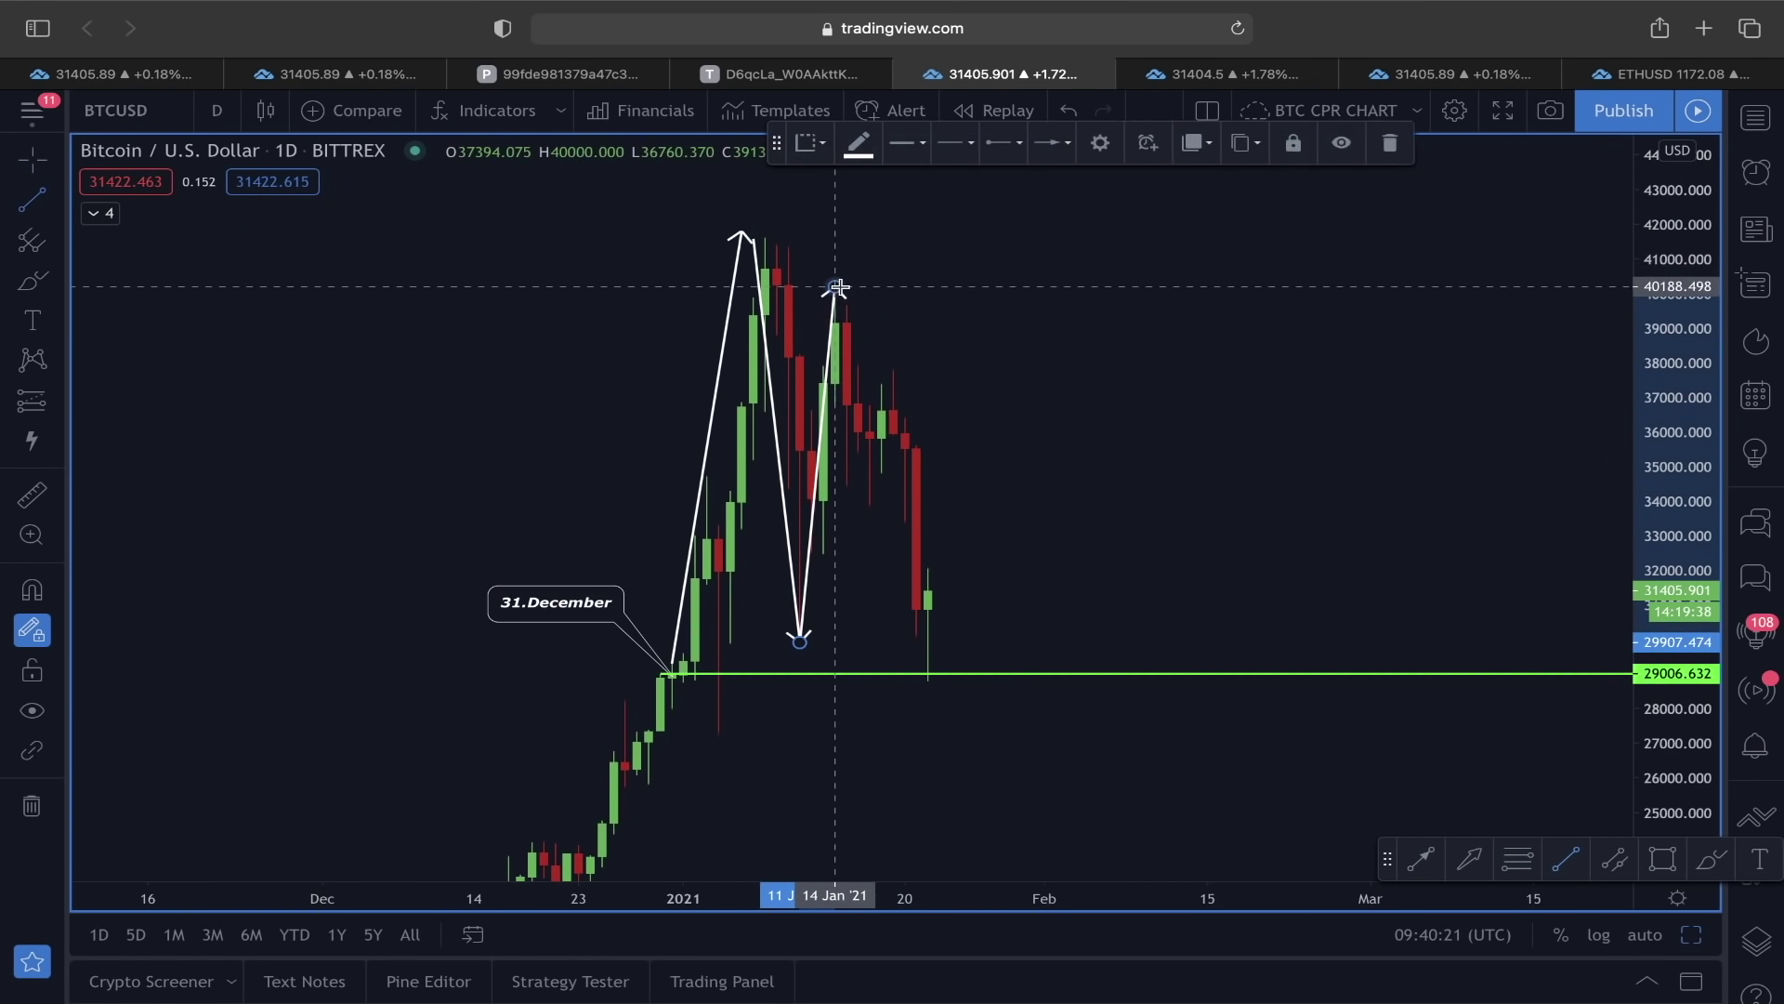
{"action": "left_click", "coordinate": [834, 290]}
{"action": "left_click", "coordinate": [924, 679]}
Compare the January swing arrows with the earlier retests sketched at the 31 March, 30 April and 30 June levels.
{"action": "scroll", "coordinate": [1202, 545], "scroll_direction": "down", "scroll_amount": 3}
{"action": "scroll", "coordinate": [1283, 549], "scroll_direction": "up", "scroll_amount": 5}
{"action": "left_click", "coordinate": [954, 483]}
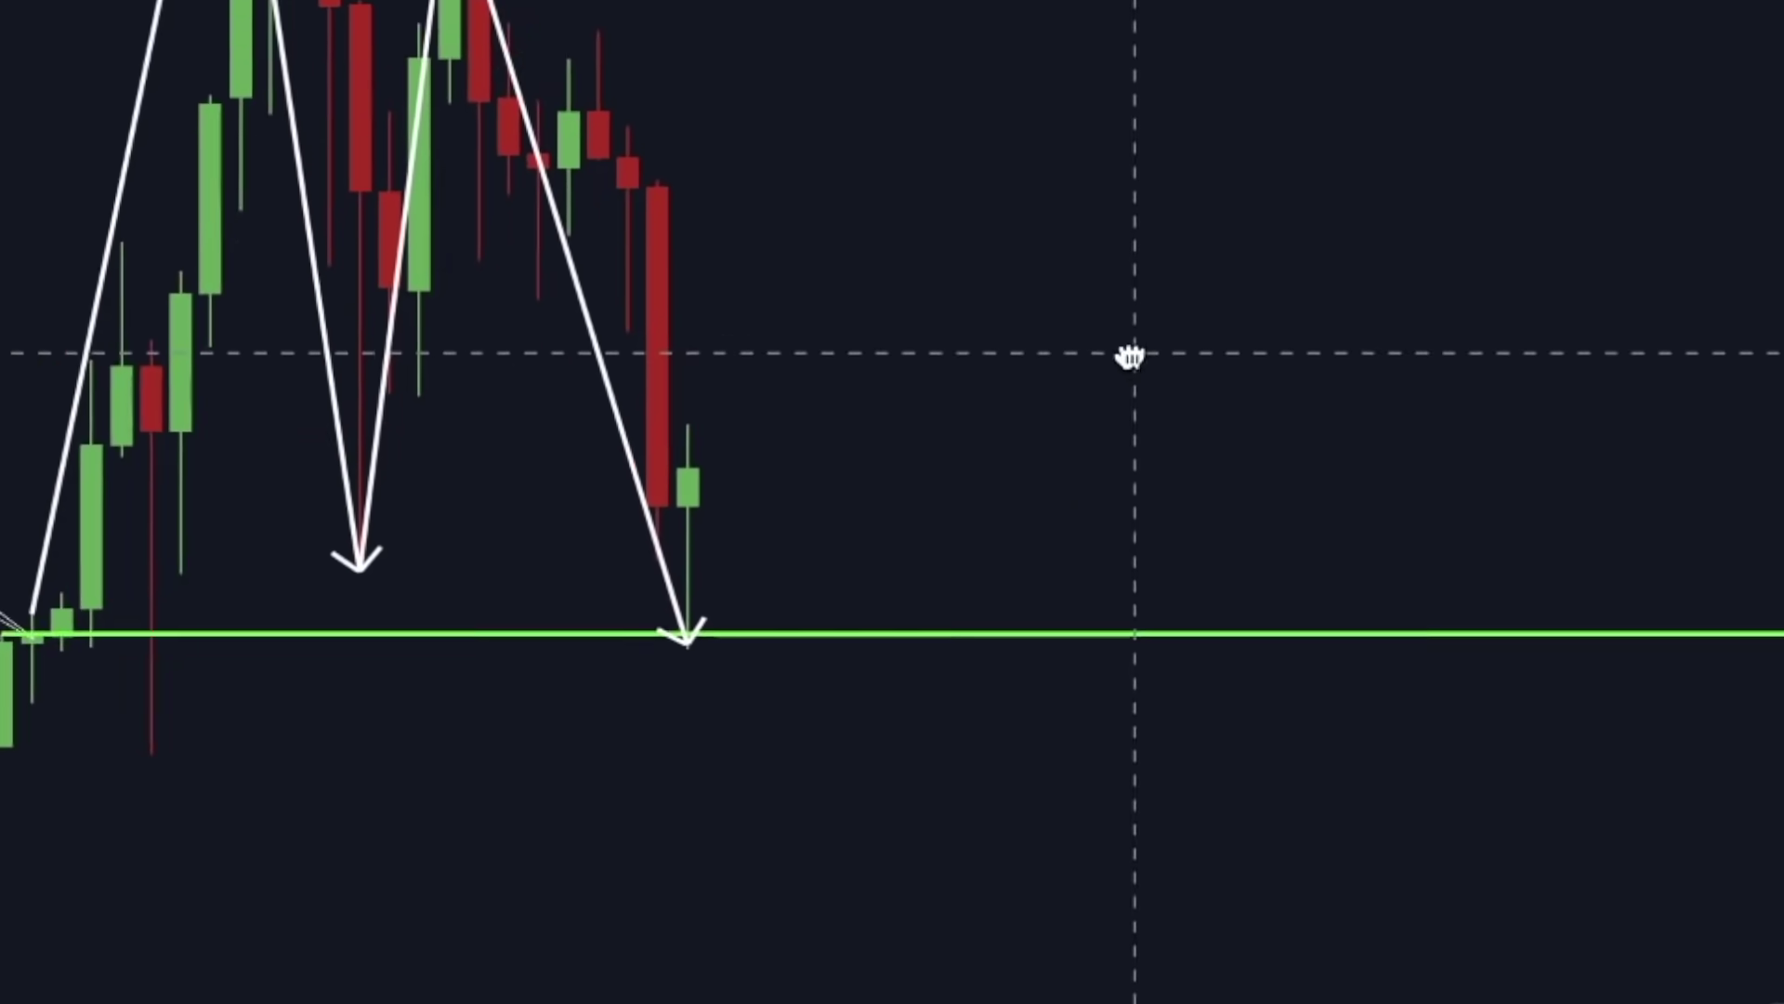
{"action": "left_click_drag", "start_coordinate": [1263, 486], "coordinate": [1402, 359]}
{"action": "left_click_drag", "start_coordinate": [1691, 275], "coordinate": [1691, 479]}
{"action": "left_click_drag", "start_coordinate": [1044, 645], "coordinate": [1388, 405]}
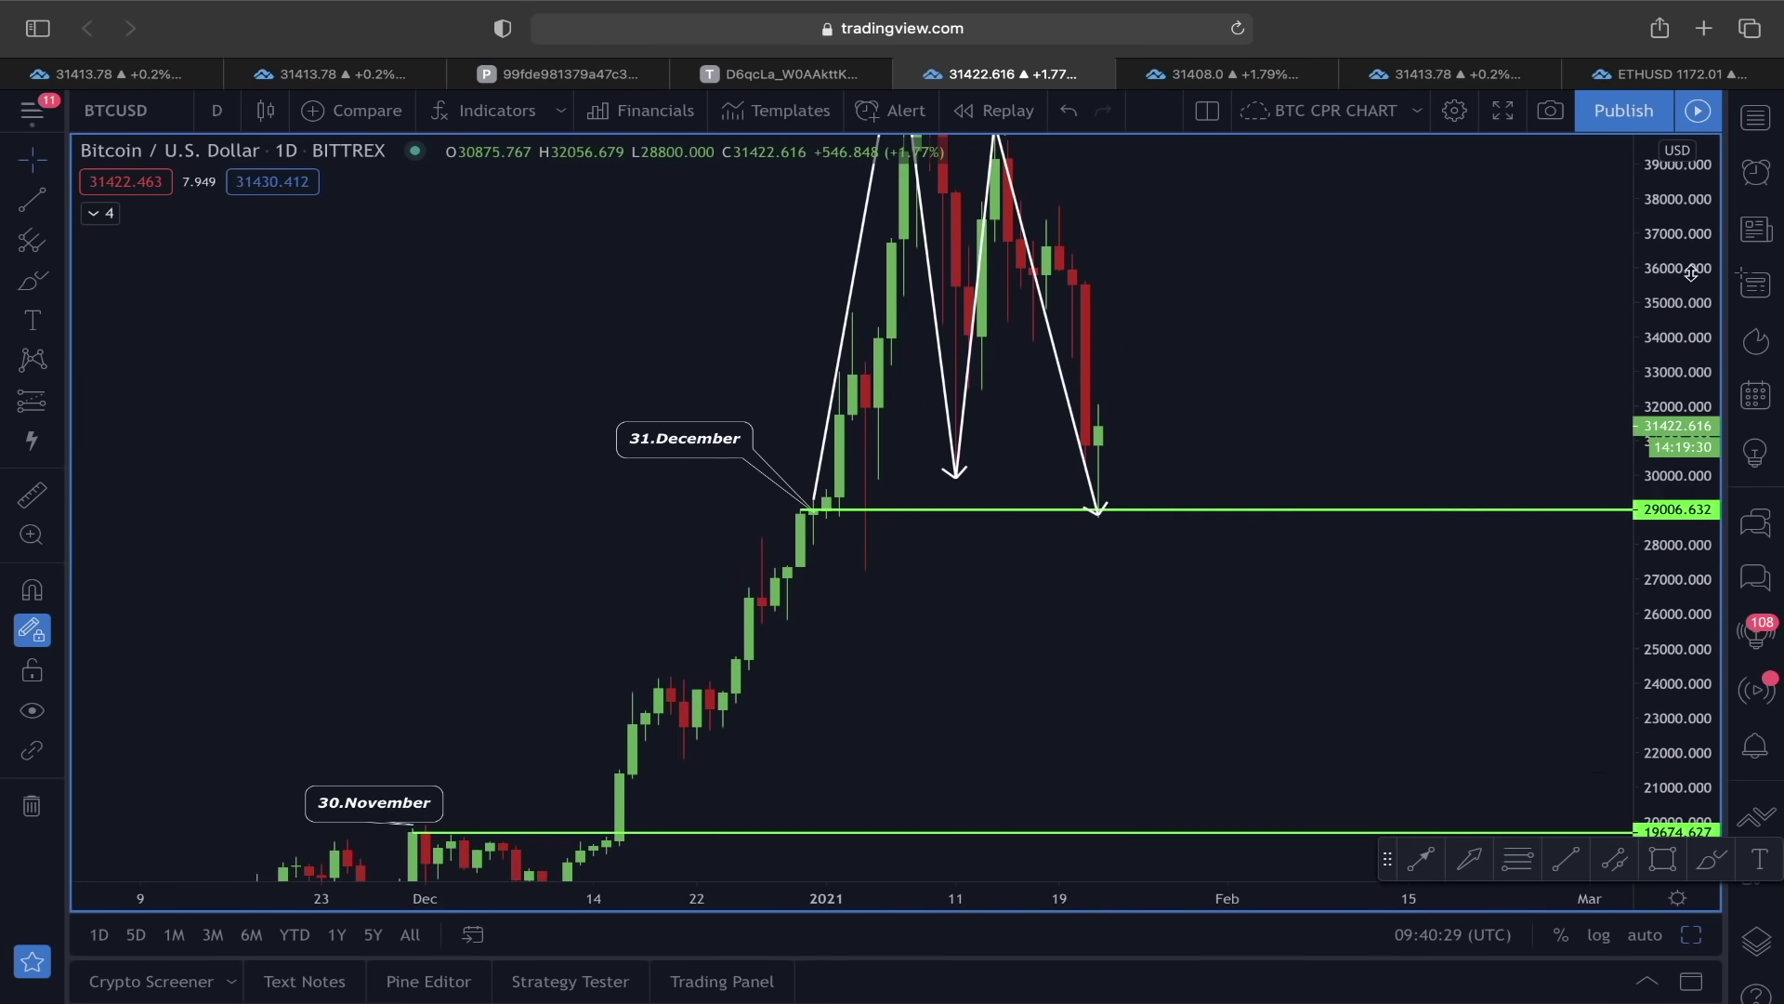
{"action": "scroll", "coordinate": [264, 469], "scroll_direction": "left", "scroll_amount": 15}
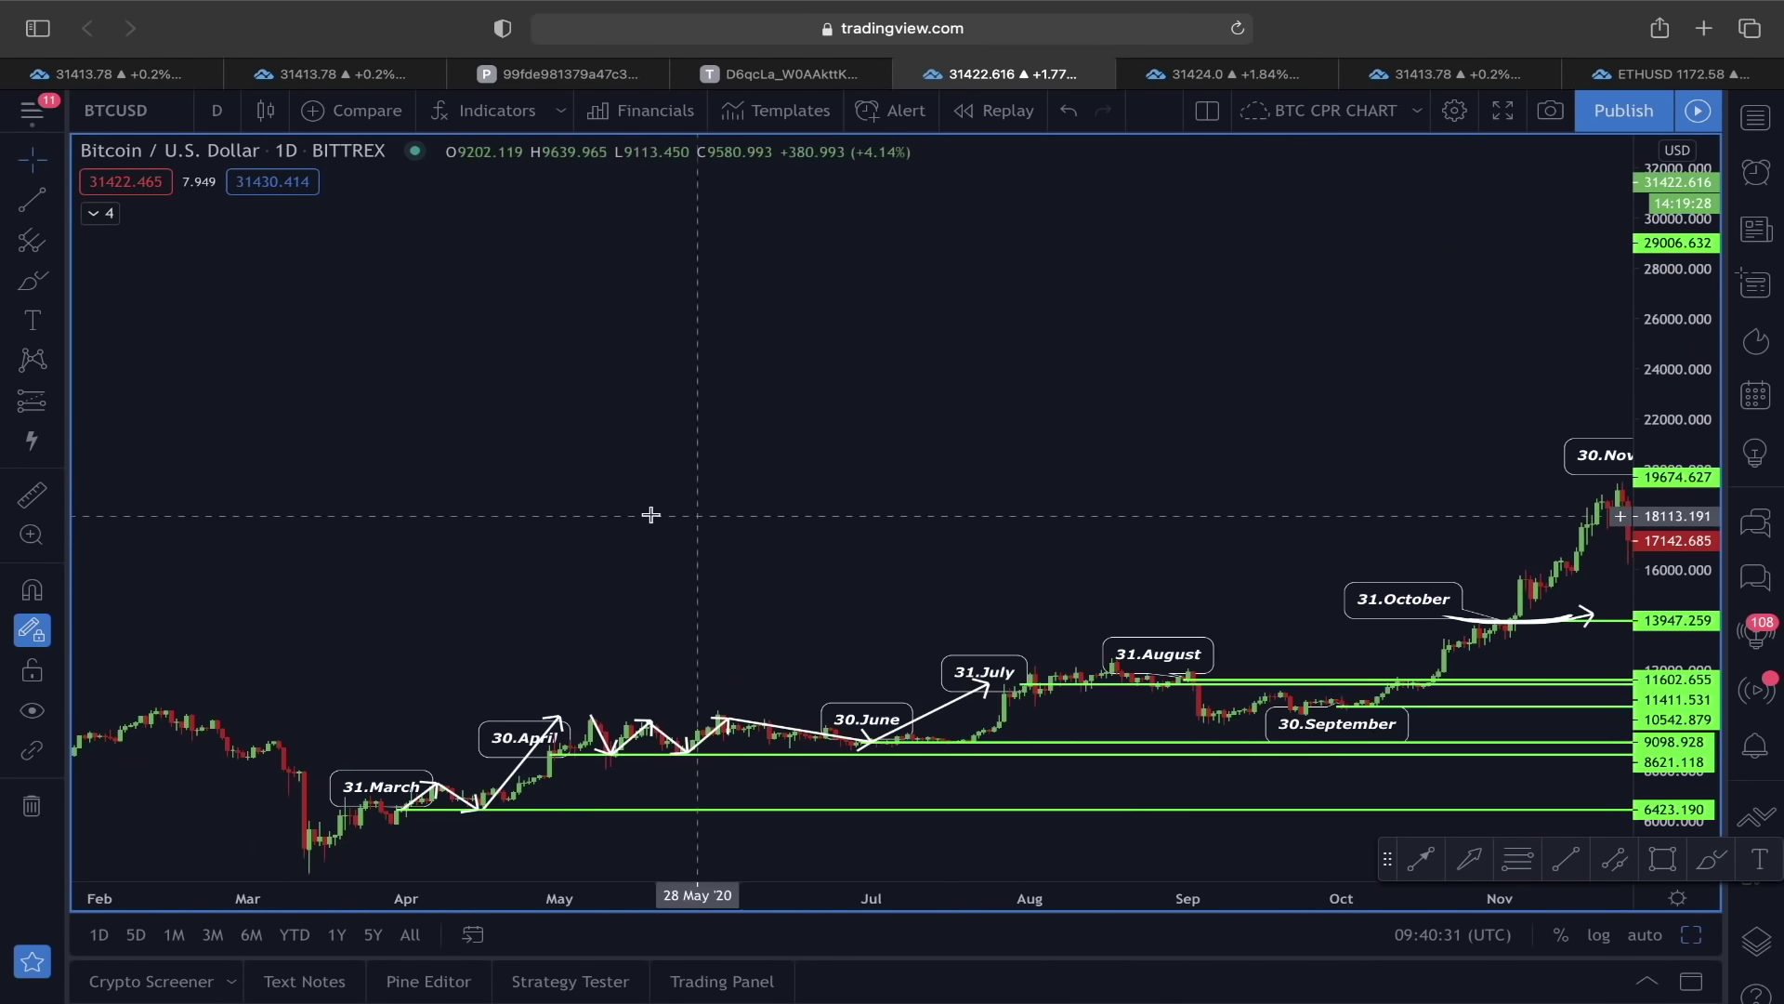
{"action": "left_click_drag", "start_coordinate": [1673, 775], "coordinate": [1673, 399]}
{"action": "left_click_drag", "start_coordinate": [1275, 741], "coordinate": [1140, 375]}
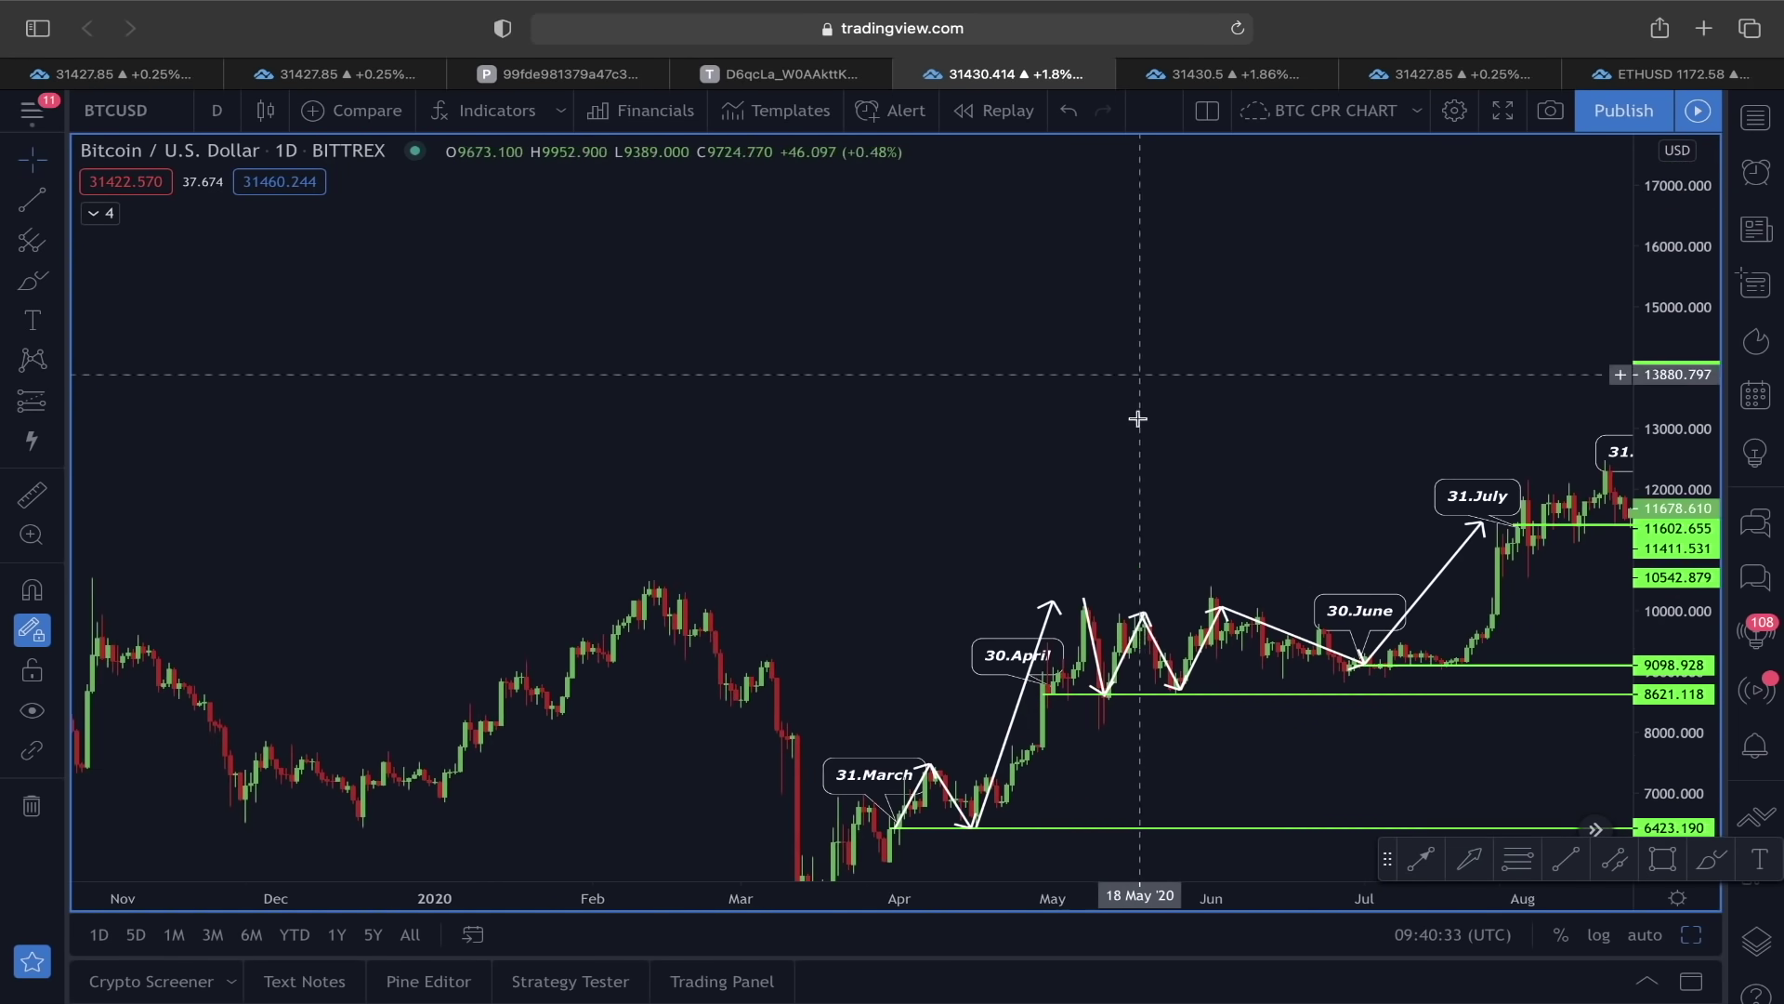
{"action": "scroll", "coordinate": [1139, 418], "scroll_direction": "up", "scroll_amount": 4}
{"action": "left_click_drag", "start_coordinate": [1153, 514], "coordinate": [1103, 434]}
{"action": "left_click_drag", "start_coordinate": [798, 615], "coordinate": [792, 549]}
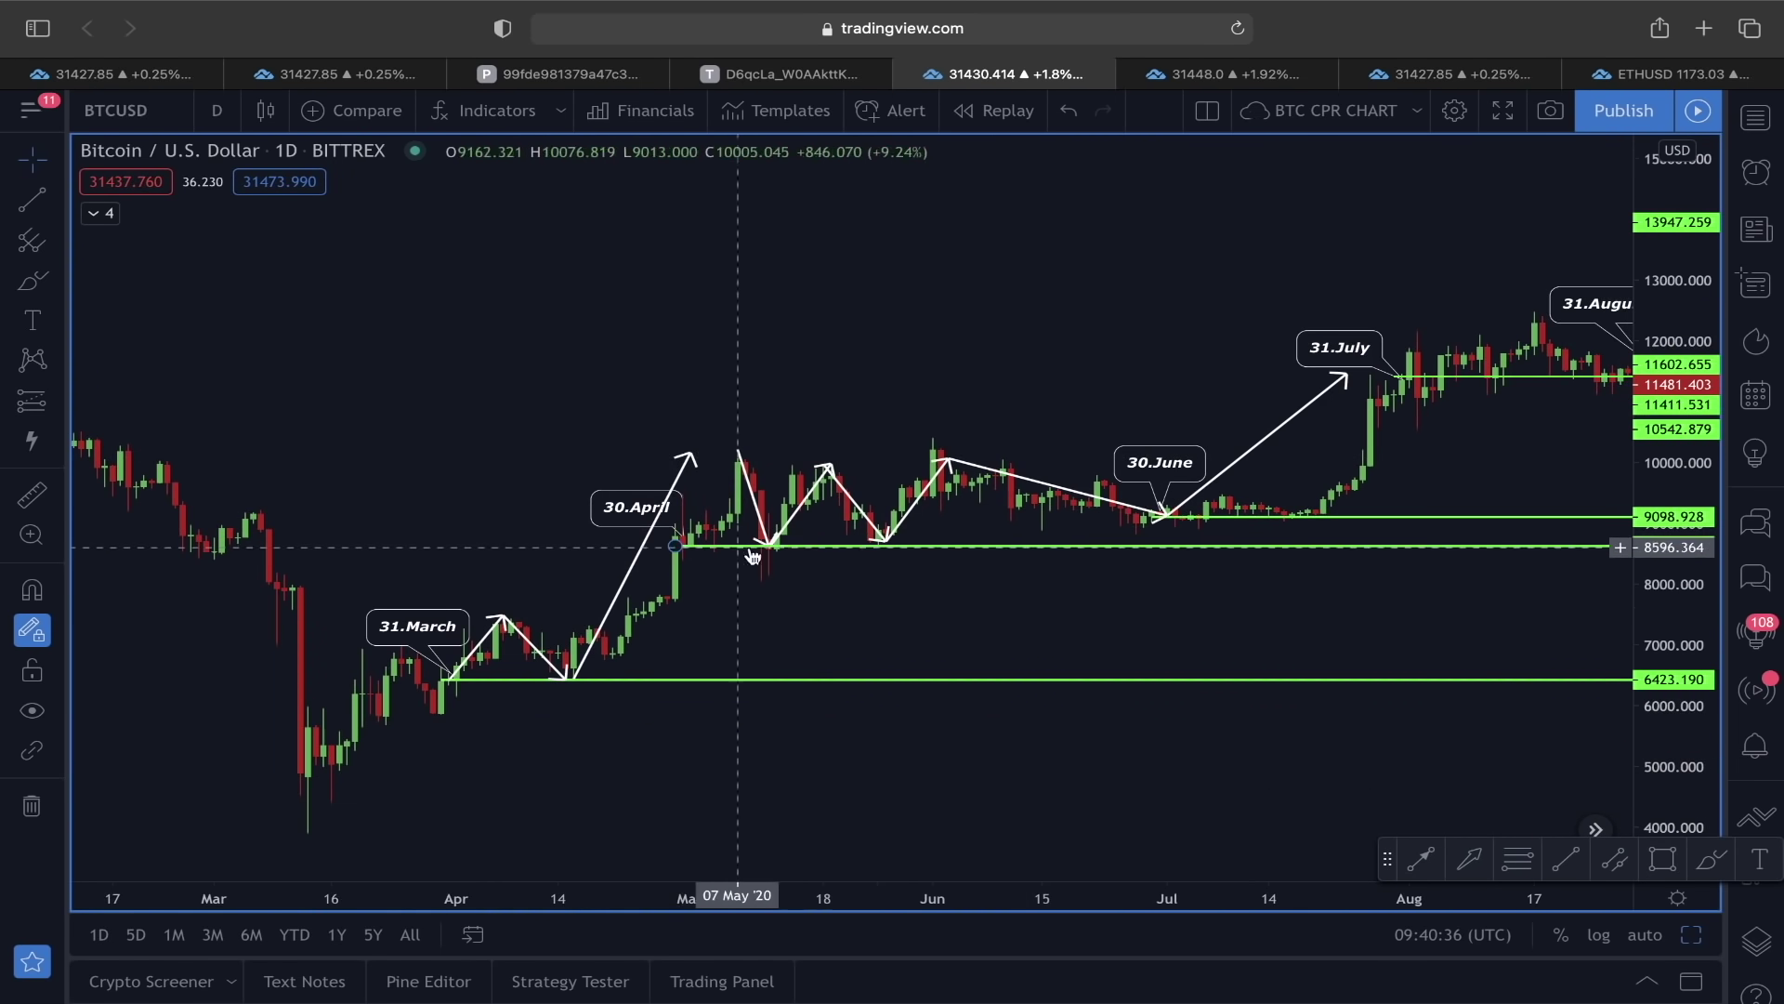
{"action": "scroll", "coordinate": [786, 554], "scroll_direction": "right", "scroll_amount": 3}
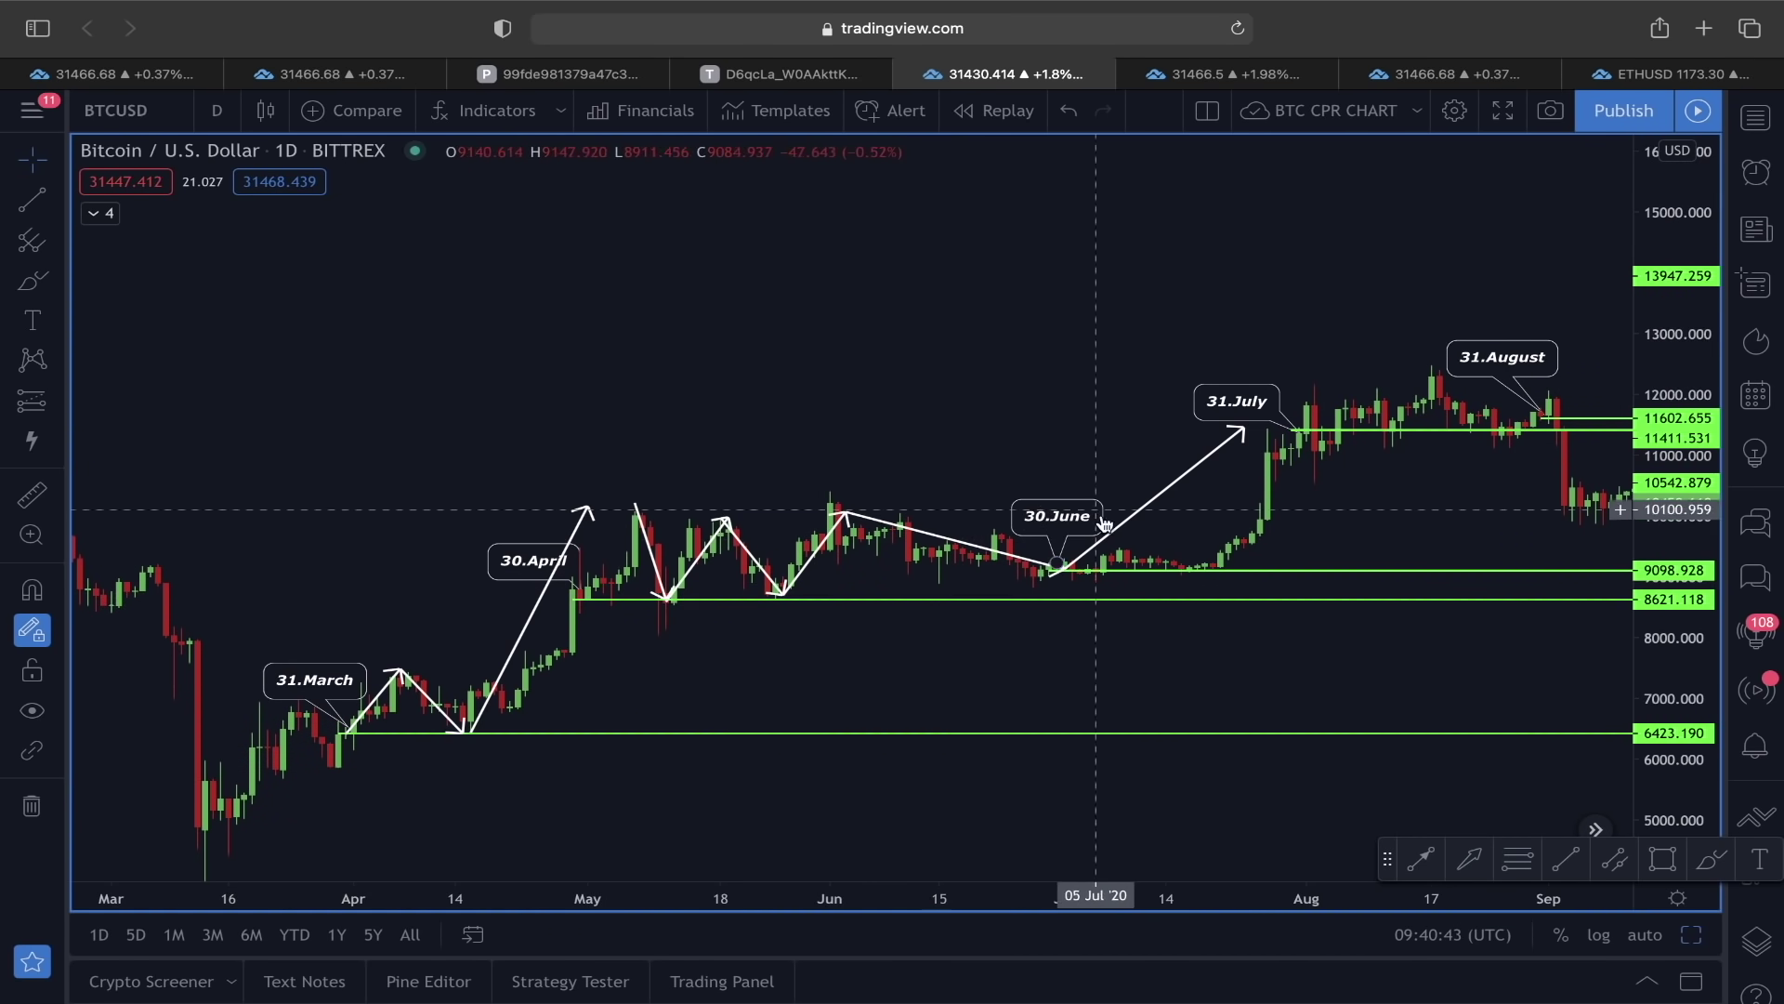
Compare January's swing above the 31 December level with the Wyckoff support zone on the 4-hour chart.
{"action": "scroll", "coordinate": [1285, 320], "scroll_direction": "right", "scroll_amount": 15}
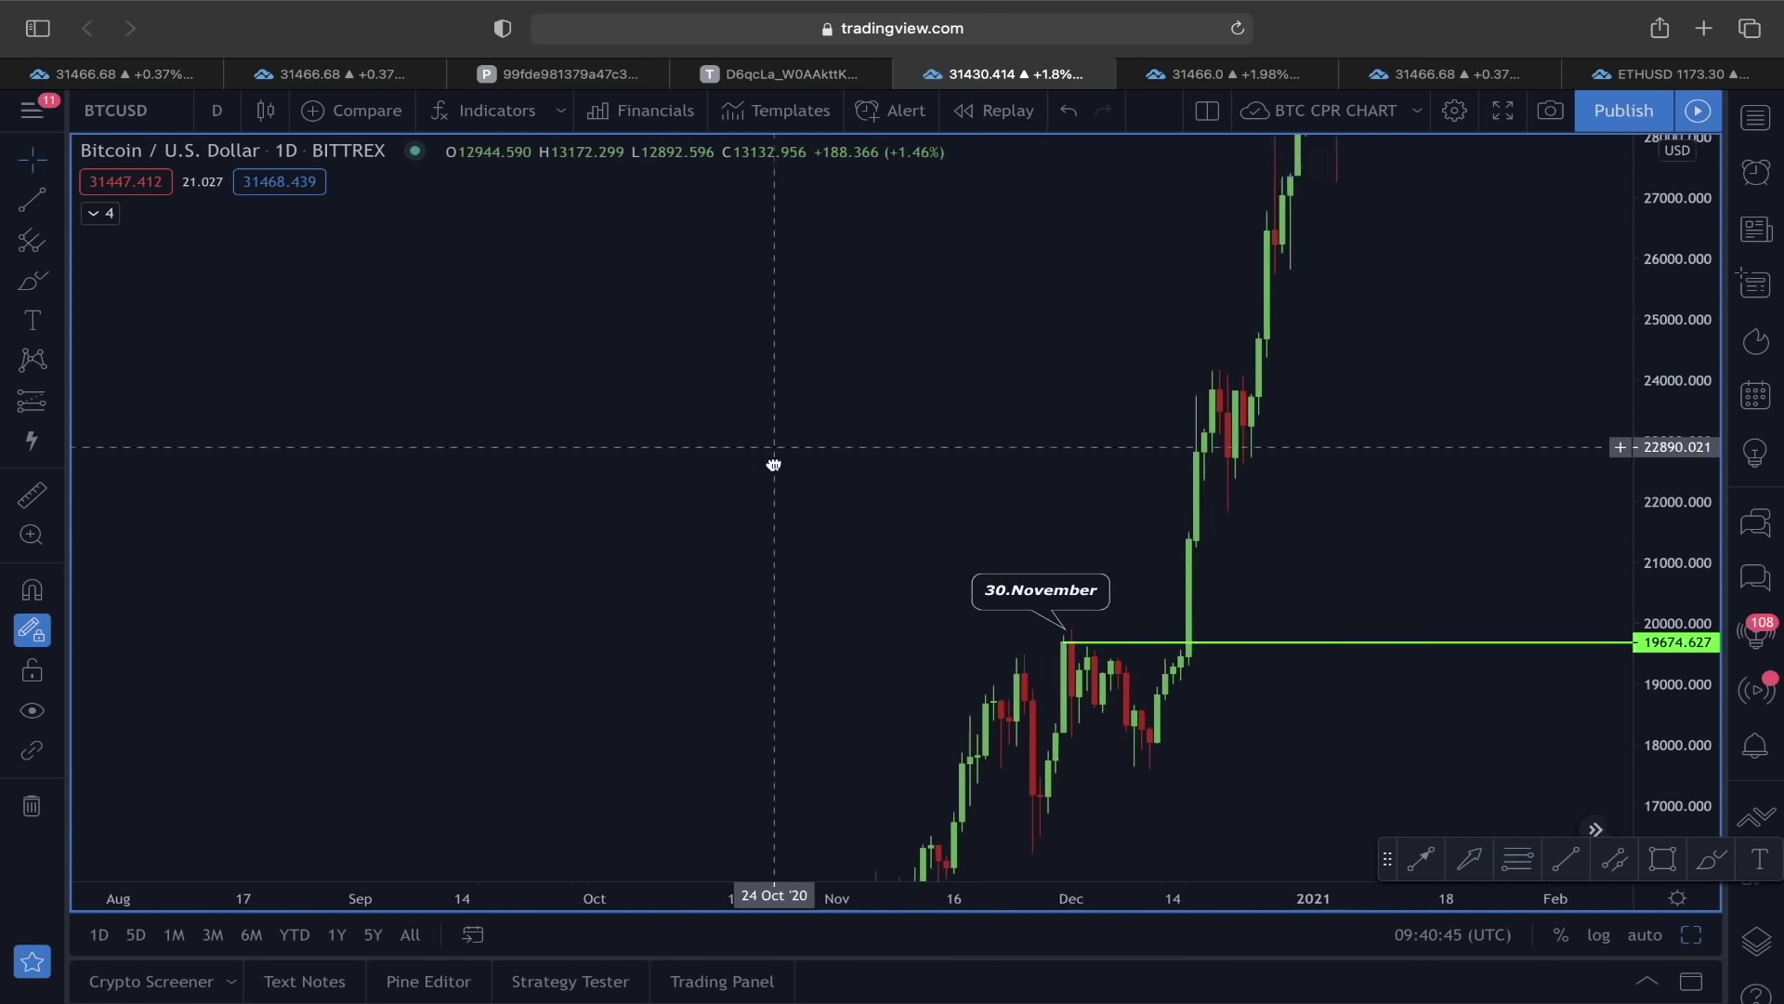
{"action": "scroll", "coordinate": [629, 667], "scroll_direction": "right", "scroll_amount": 3}
{"action": "scroll", "coordinate": [1542, 371], "scroll_direction": "up", "scroll_amount": 3}
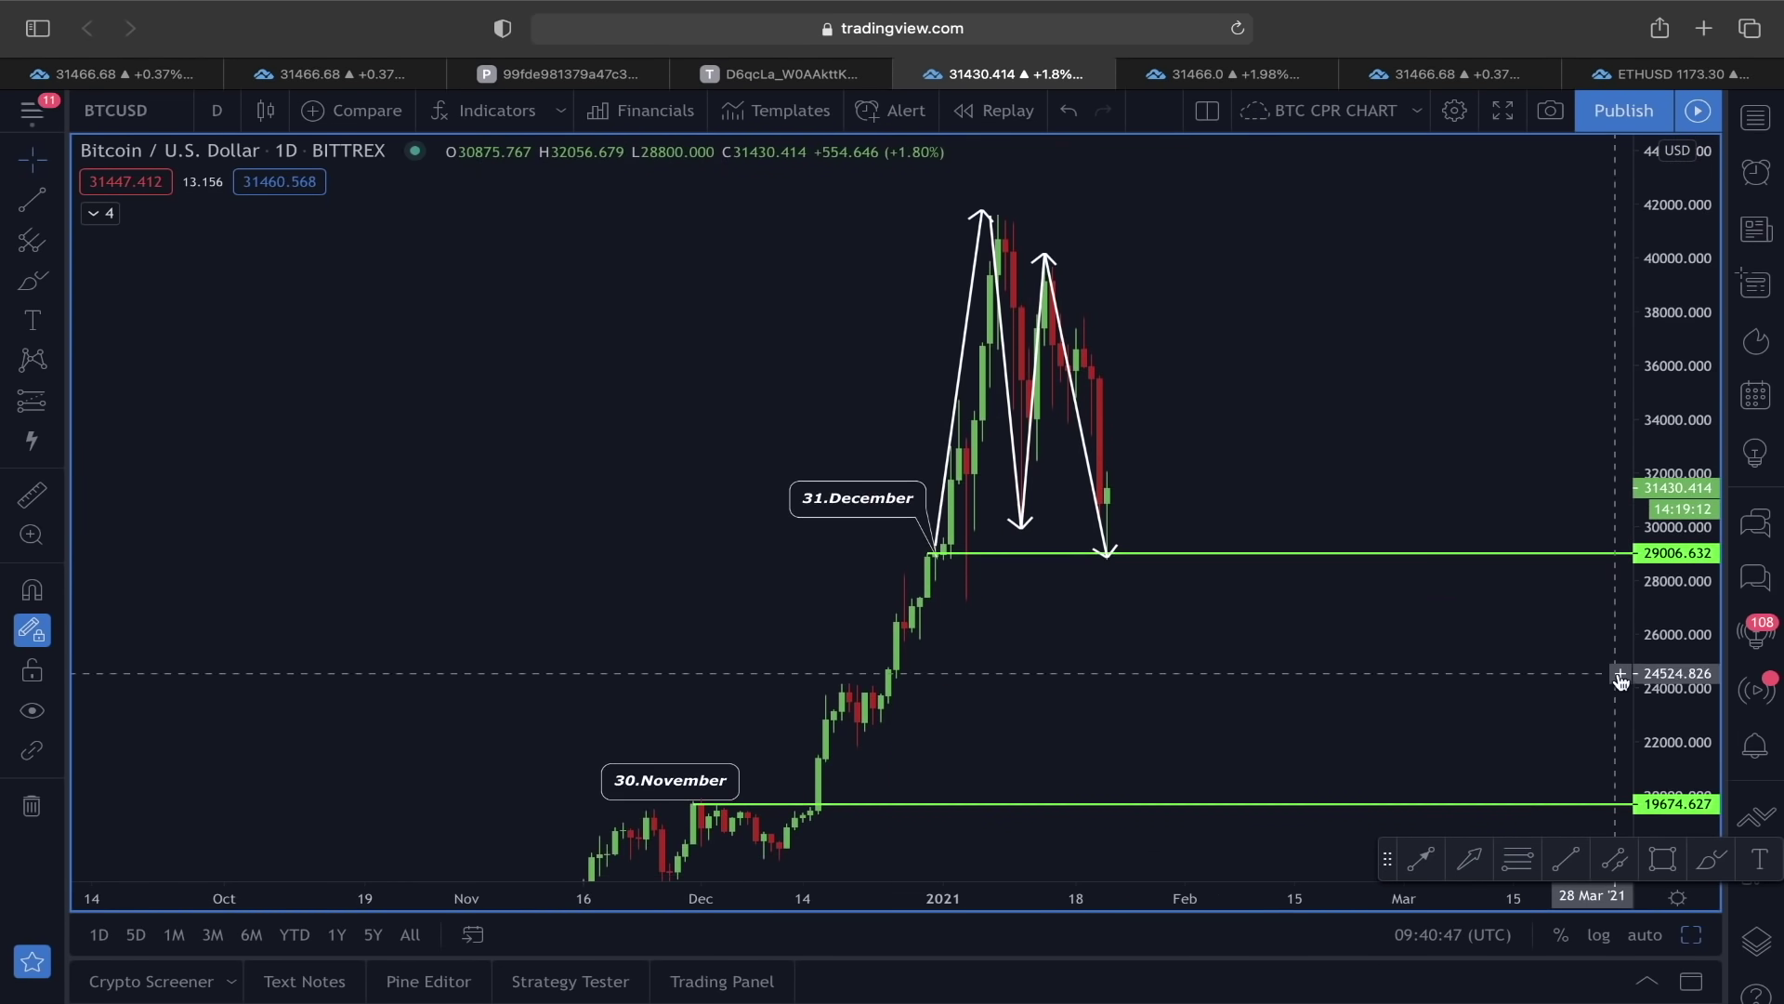
{"action": "left_click", "coordinate": [298, 78]}
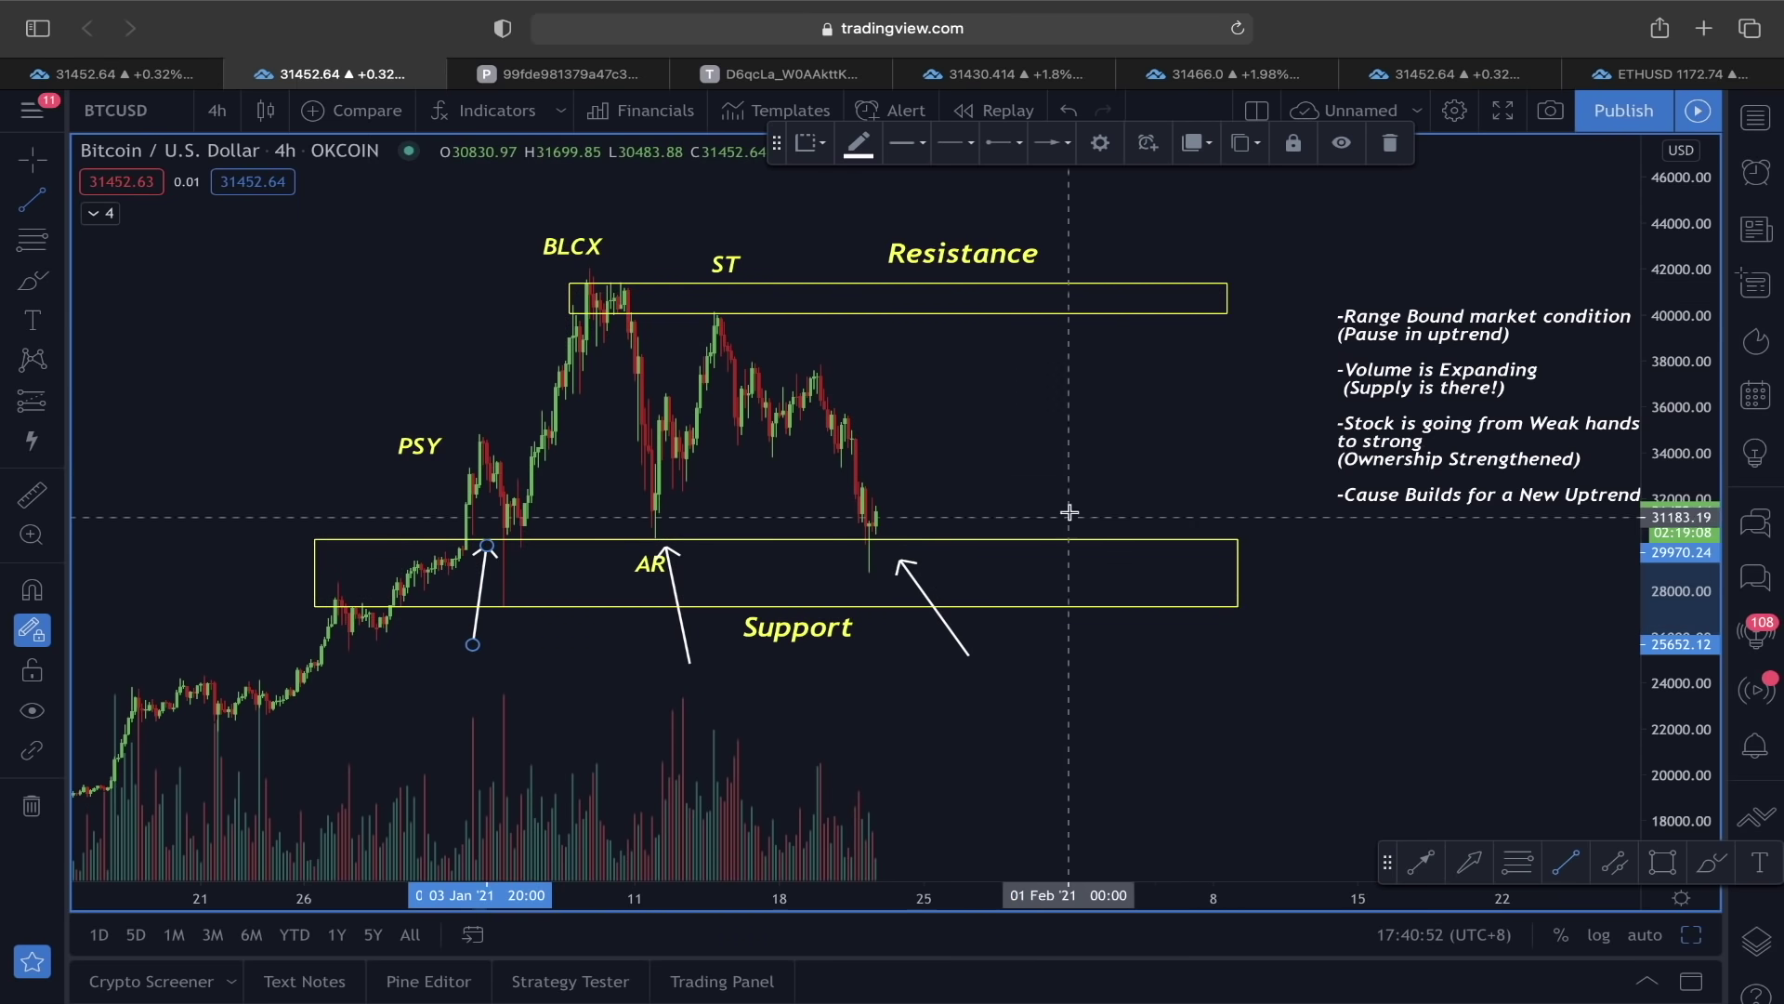
{"action": "left_click", "coordinate": [973, 67]}
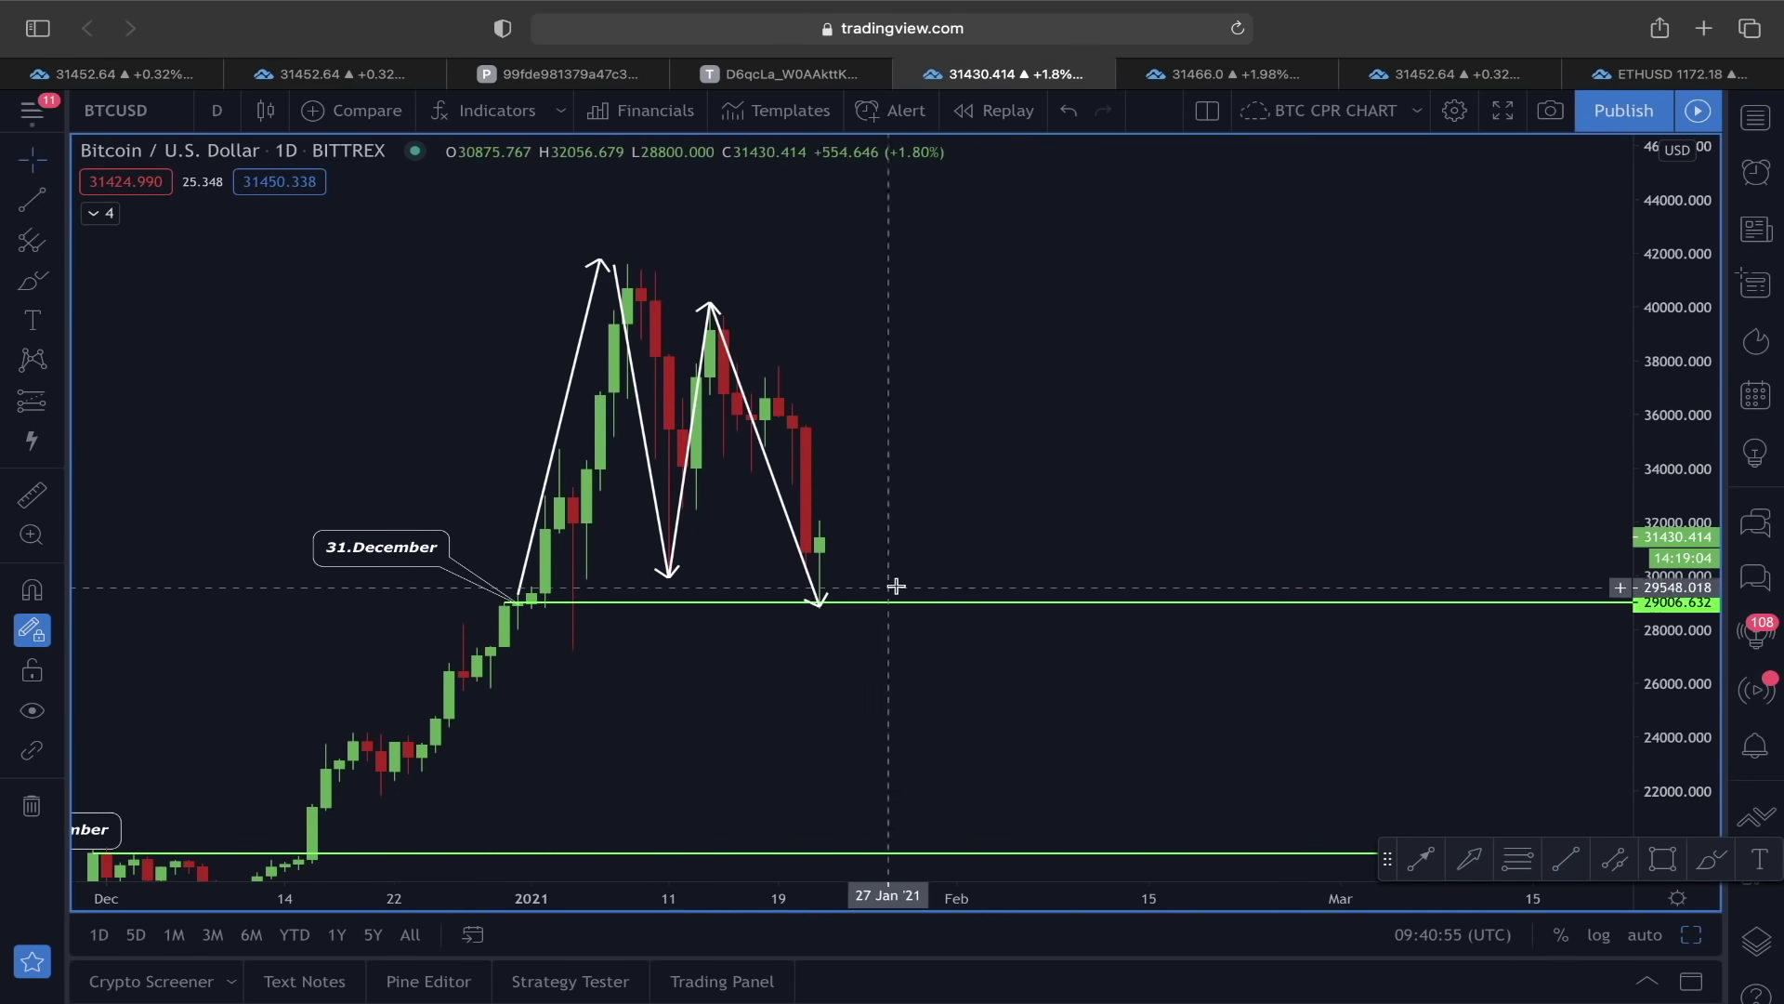
Brush over January's retest of the 31 December level and draw a short arrow to the level's start from 20 to 29 December.
{"action": "left_click", "coordinate": [31, 280]}
{"action": "left_click_drag", "start_coordinate": [741, 589], "coordinate": [853, 588]}
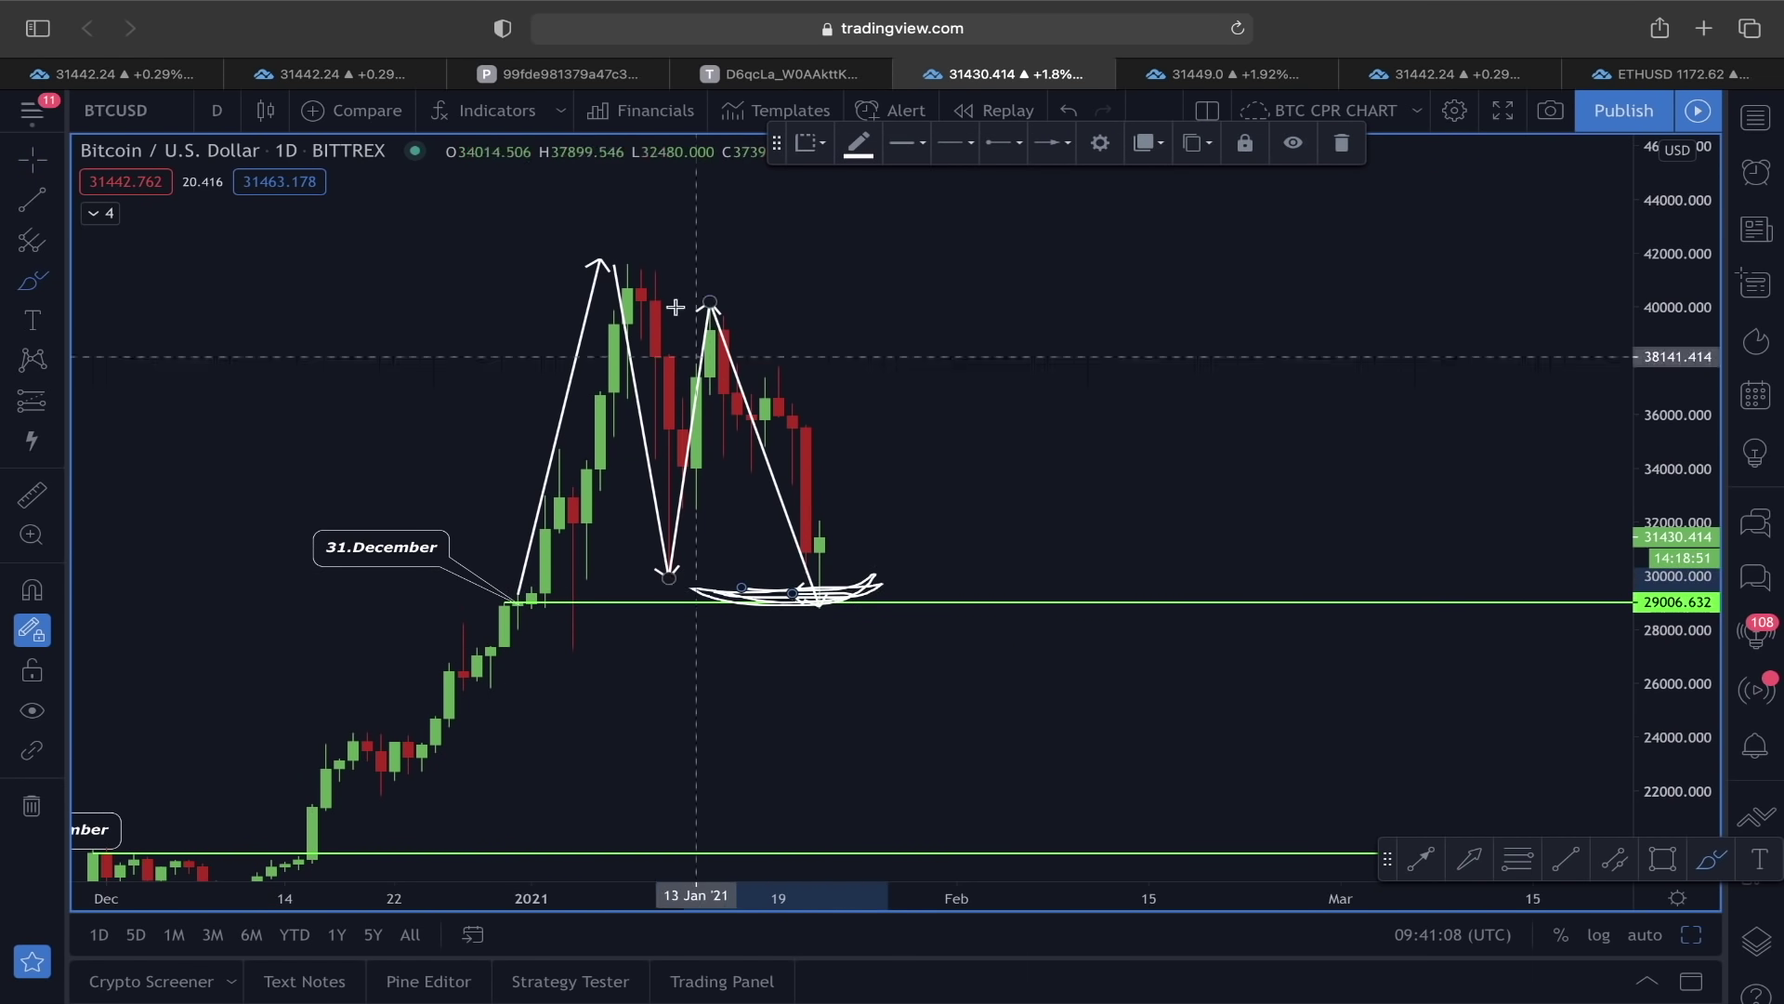
{"action": "left_click", "coordinate": [375, 84]}
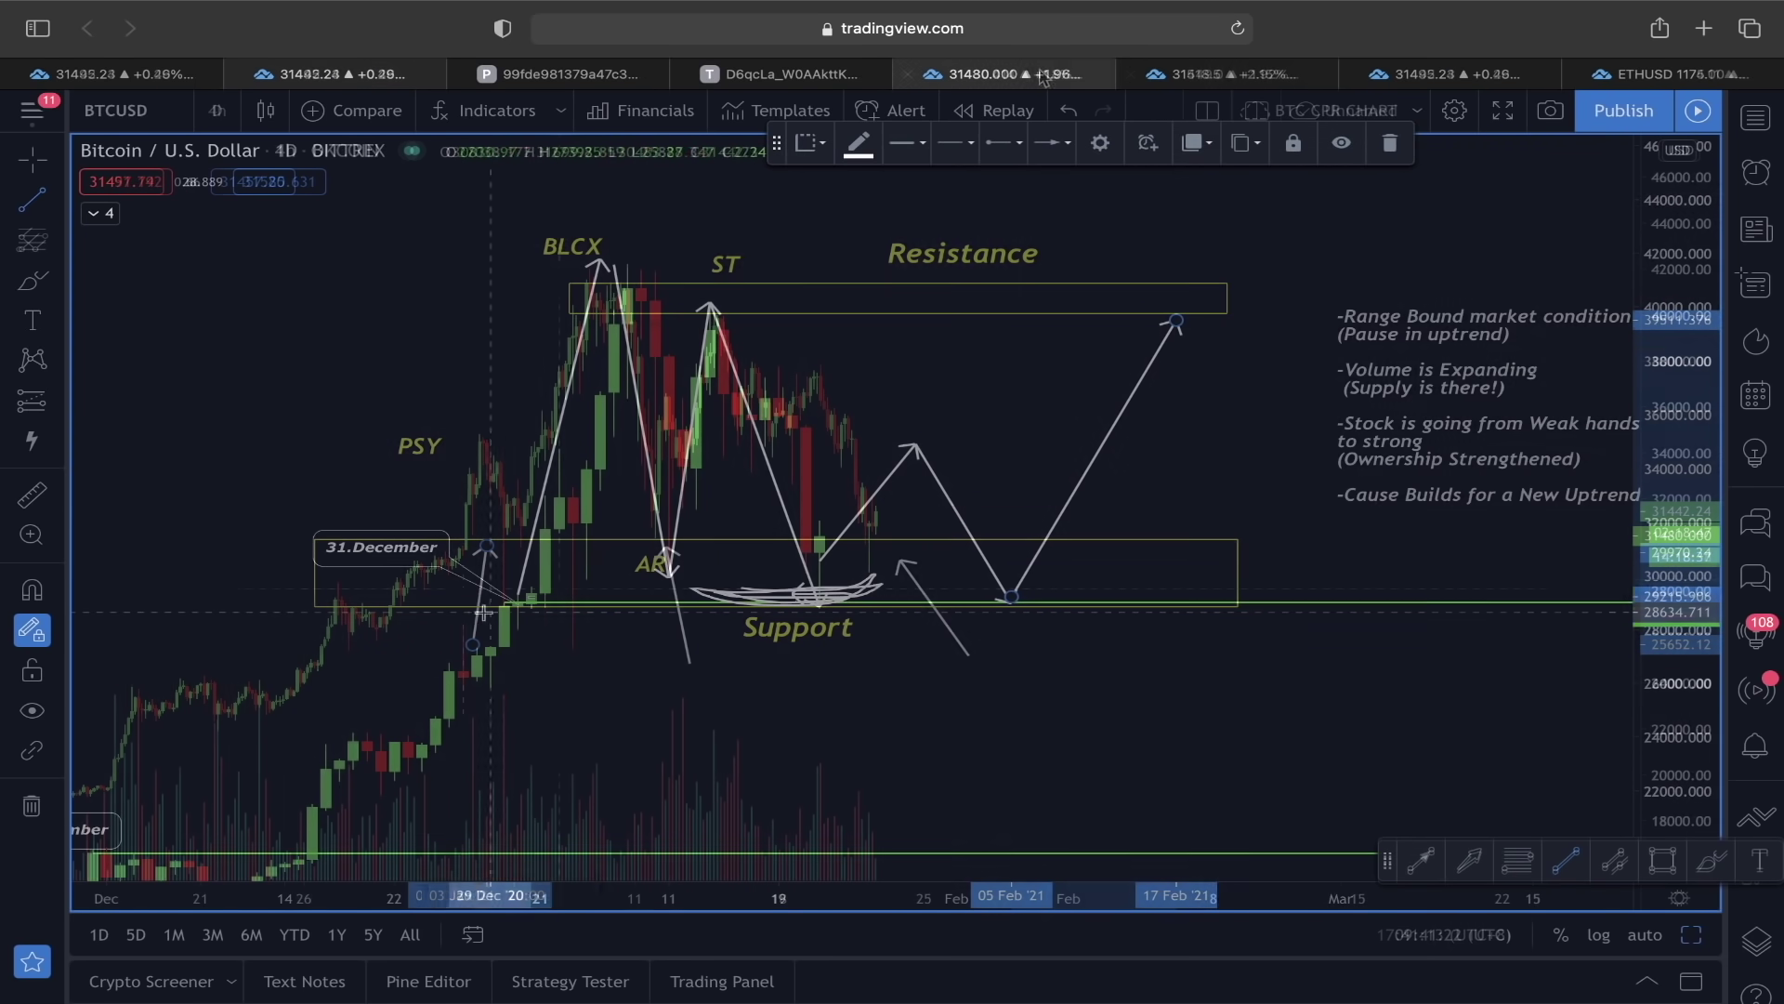
{"action": "left_click_drag", "start_coordinate": [367, 609], "coordinate": [485, 605]}
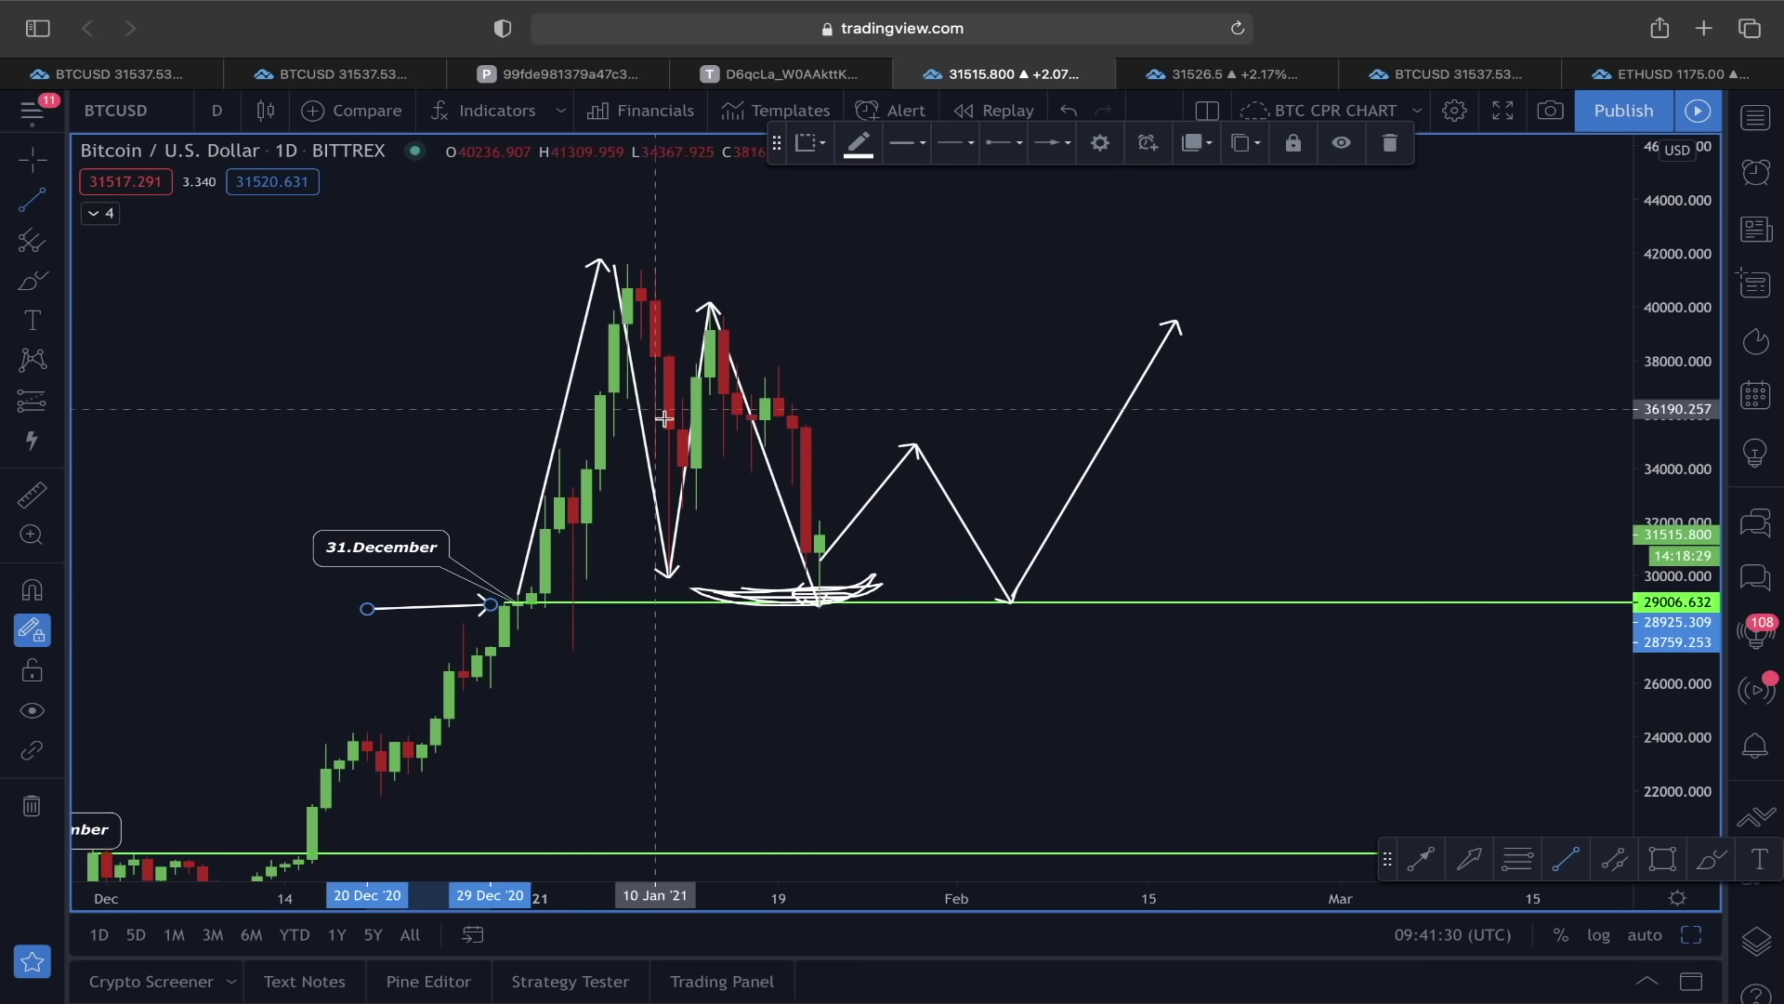
Revisit the 4-hour Wyckoff range, and examine price against the monthly dotted levels on the Phemex BTC perpetual futures daily chart.
{"action": "left_click", "coordinate": [339, 73]}
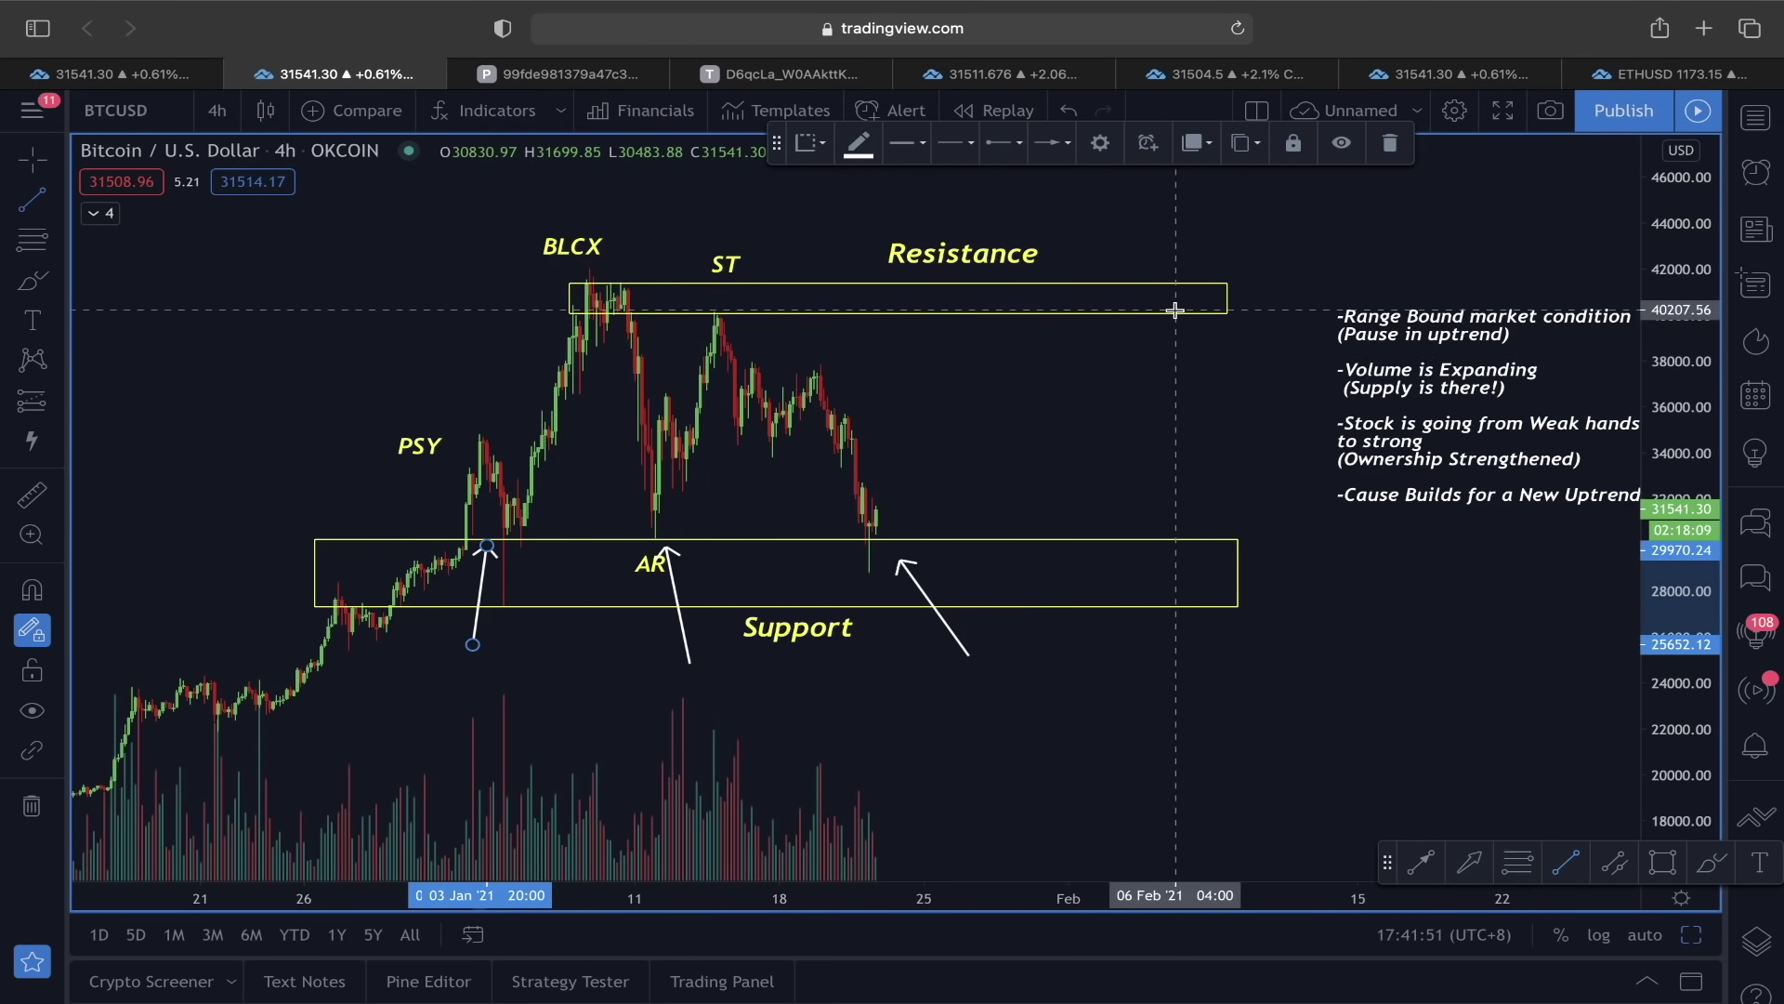
{"action": "left_click", "coordinate": [1215, 79]}
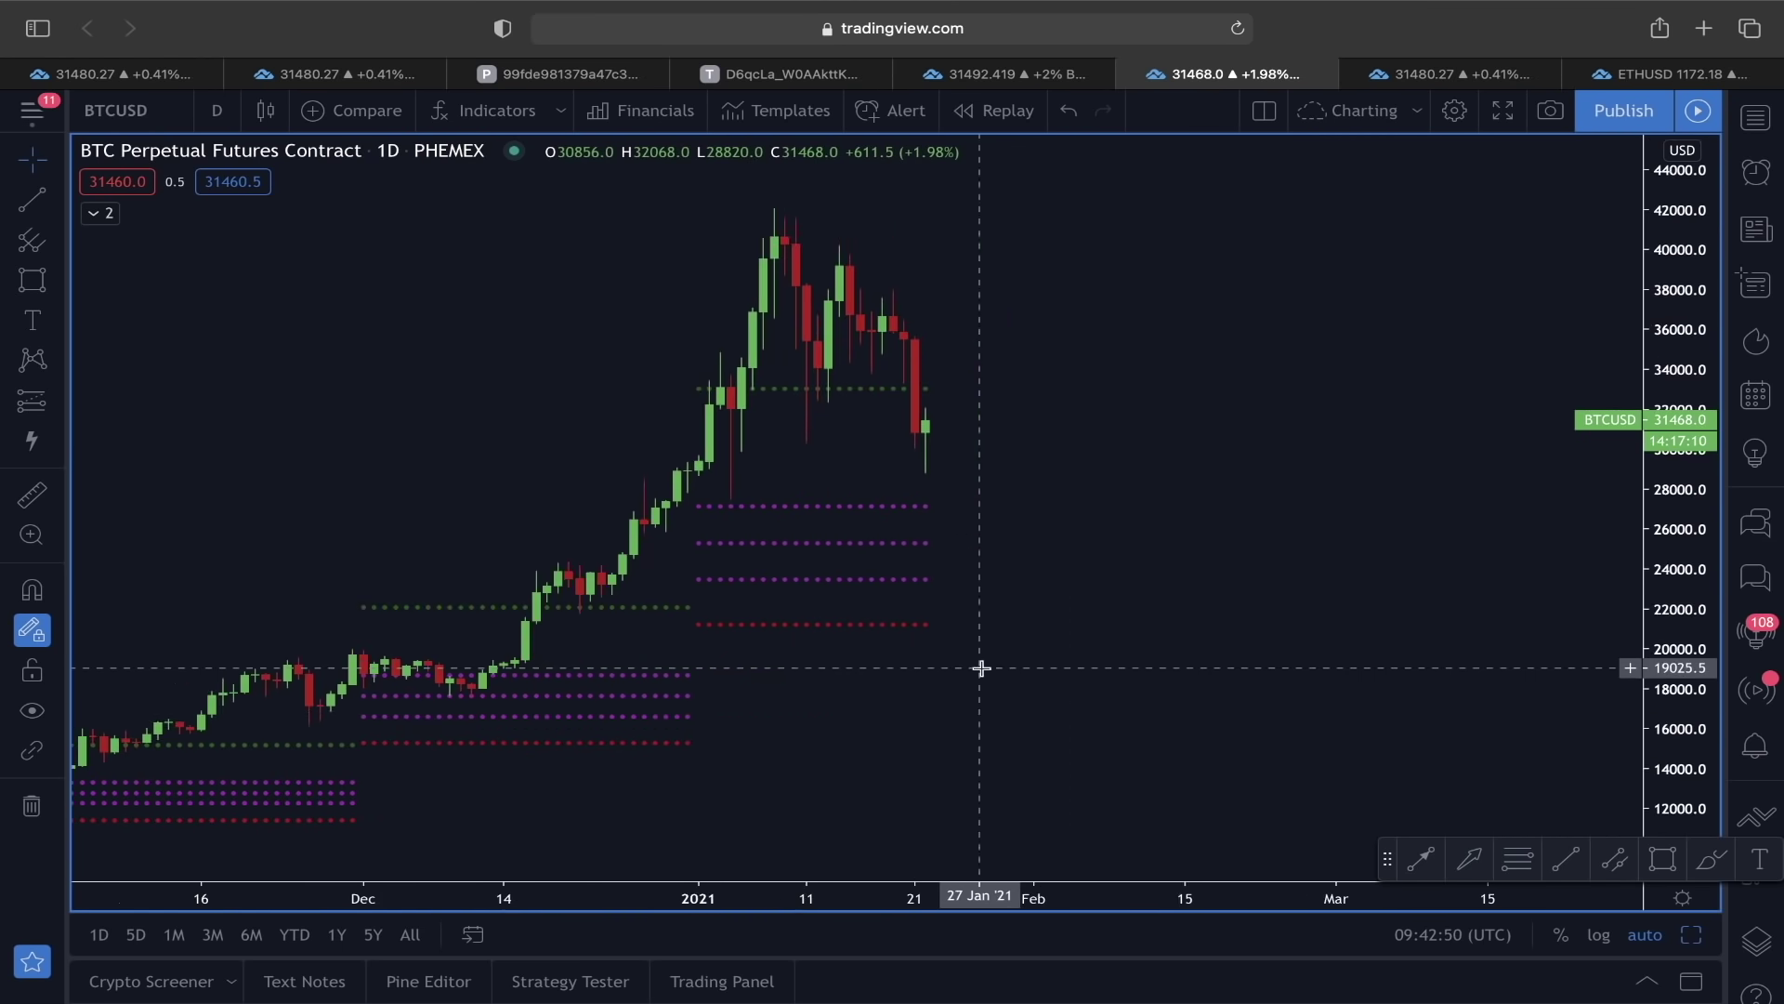
{"action": "left_click_drag", "start_coordinate": [980, 669], "coordinate": [1083, 671]}
{"action": "scroll", "coordinate": [1087, 667], "scroll_direction": "up", "scroll_amount": 3}
{"action": "left_click_drag", "start_coordinate": [932, 654], "coordinate": [1108, 602]}
{"action": "scroll", "coordinate": [856, 538], "scroll_direction": "down", "scroll_amount": 2}
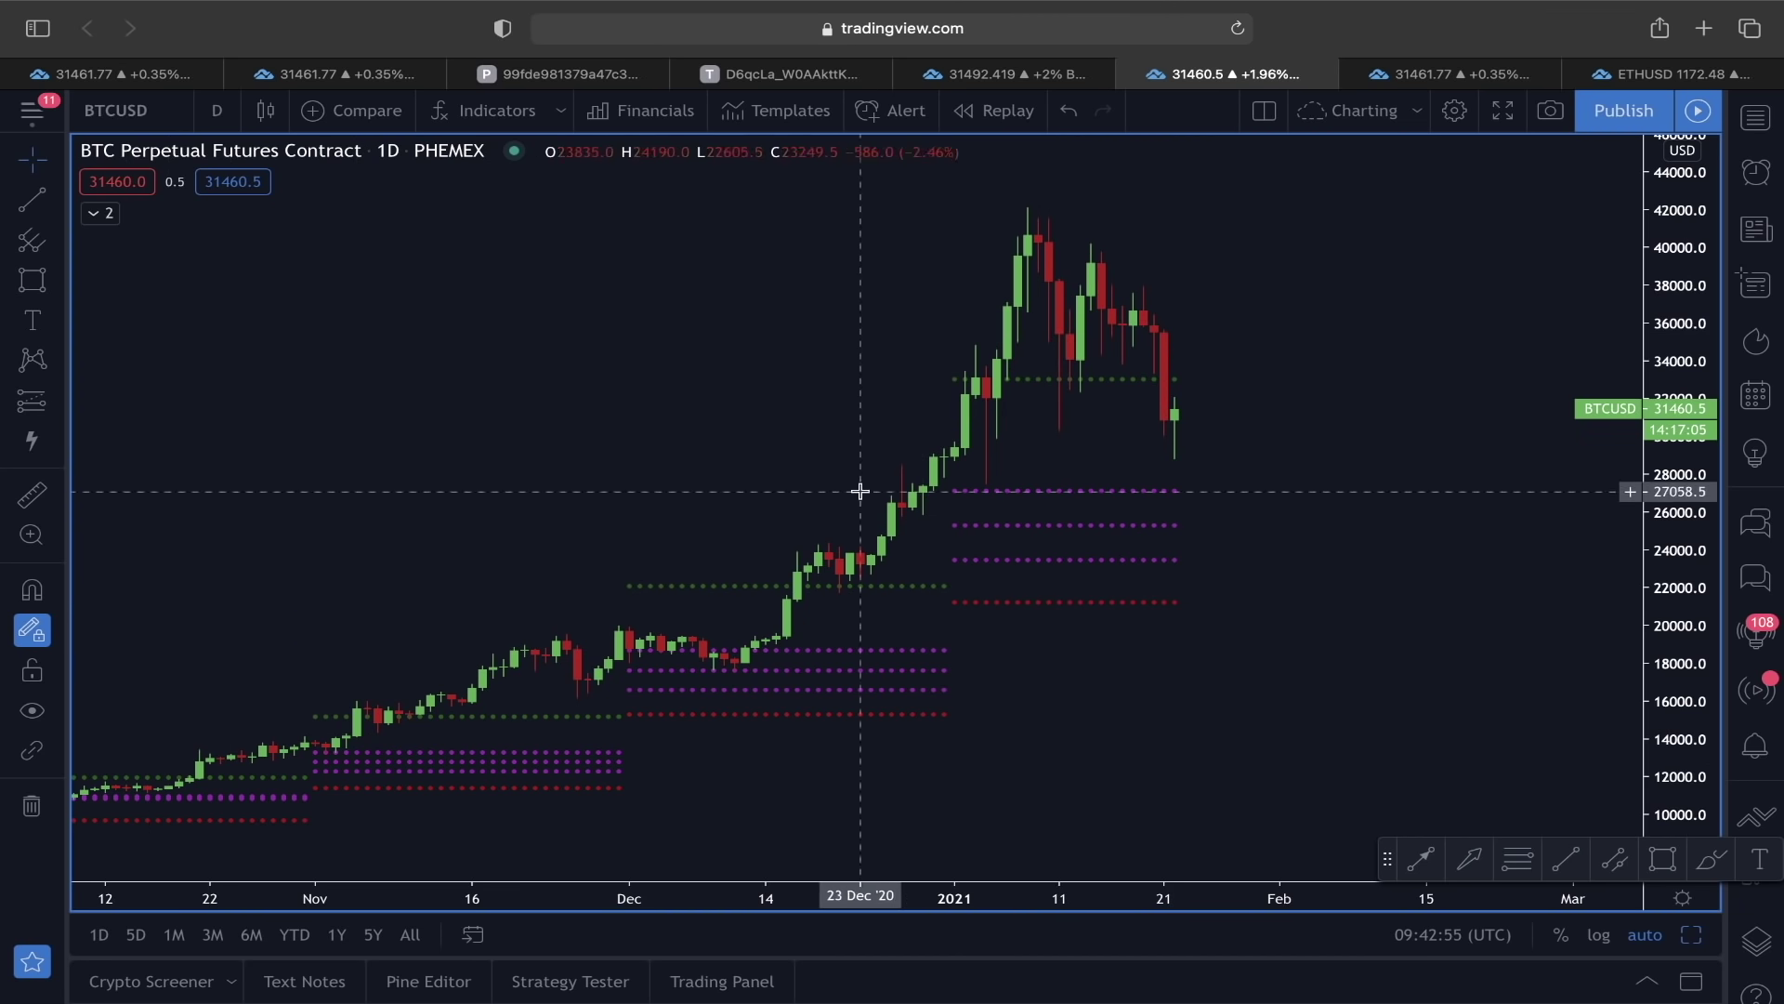
{"action": "scroll", "coordinate": [1096, 645], "scroll_direction": "down", "scroll_amount": 2}
{"action": "scroll", "coordinate": [1107, 617], "scroll_direction": "up", "scroll_amount": 5}
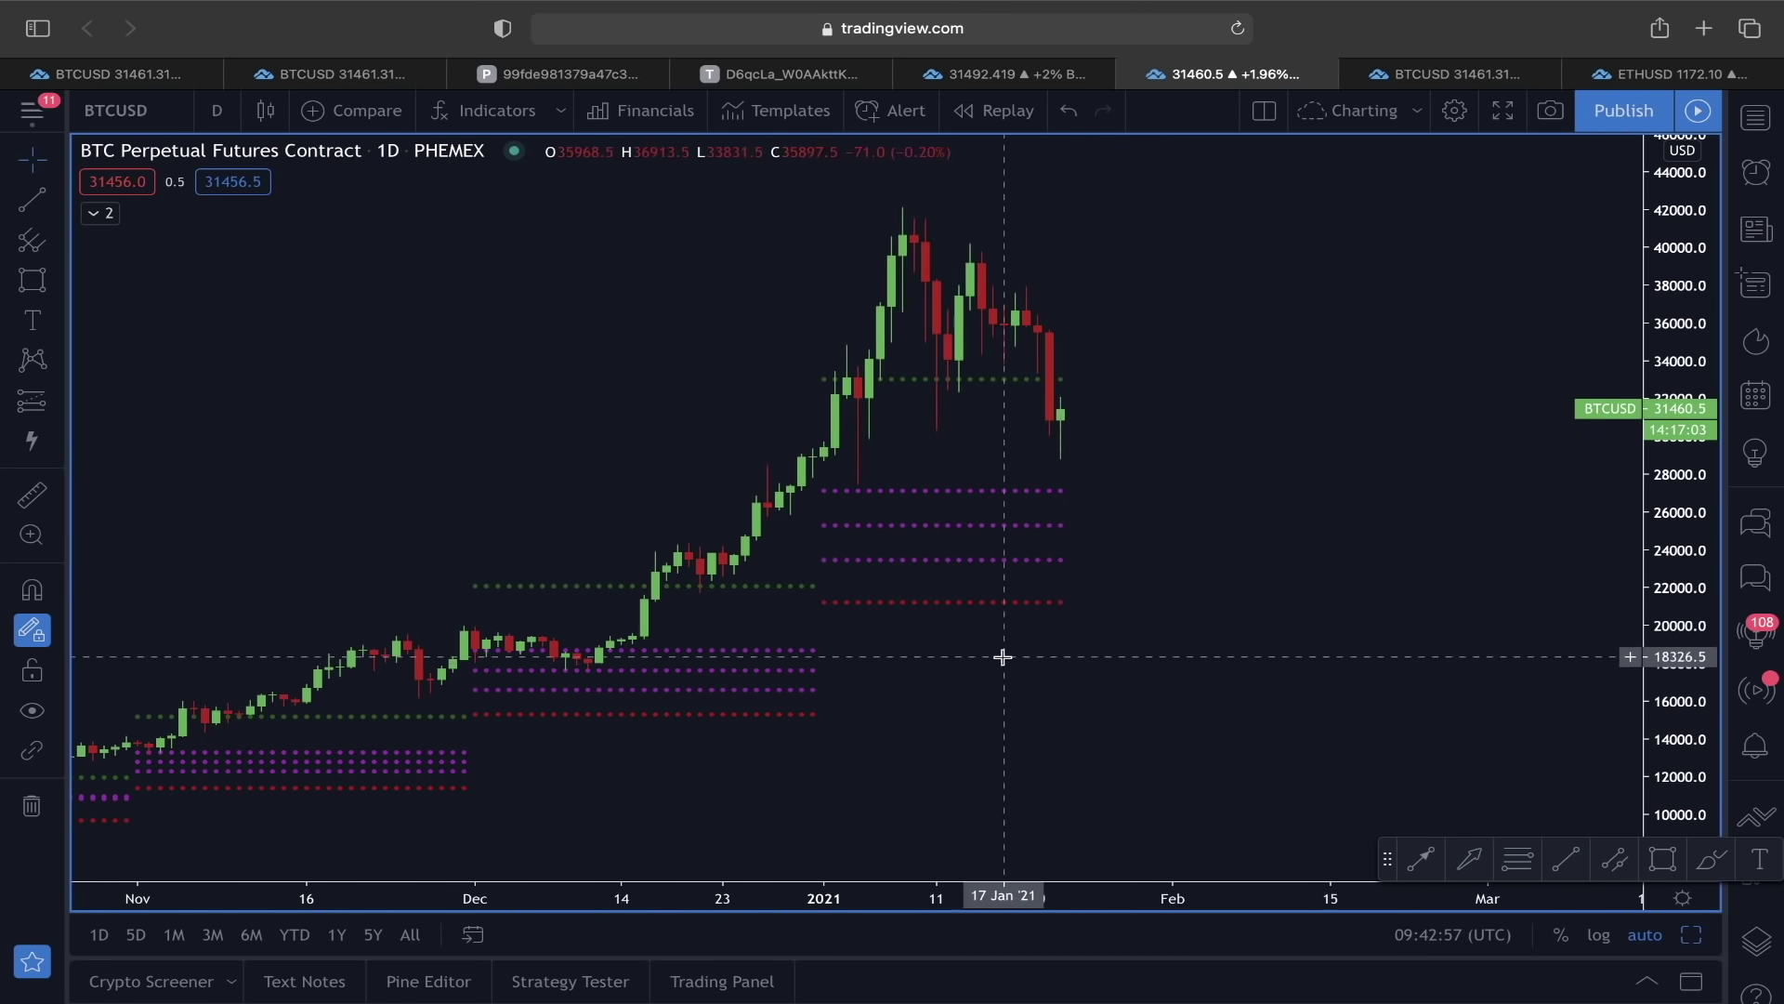
Box January's purple dotted levels from about 27,520 to 23,105 and draw an arrow from the 22 January candle down to about 27,000.
{"action": "key", "text": "alt+shift+r"}
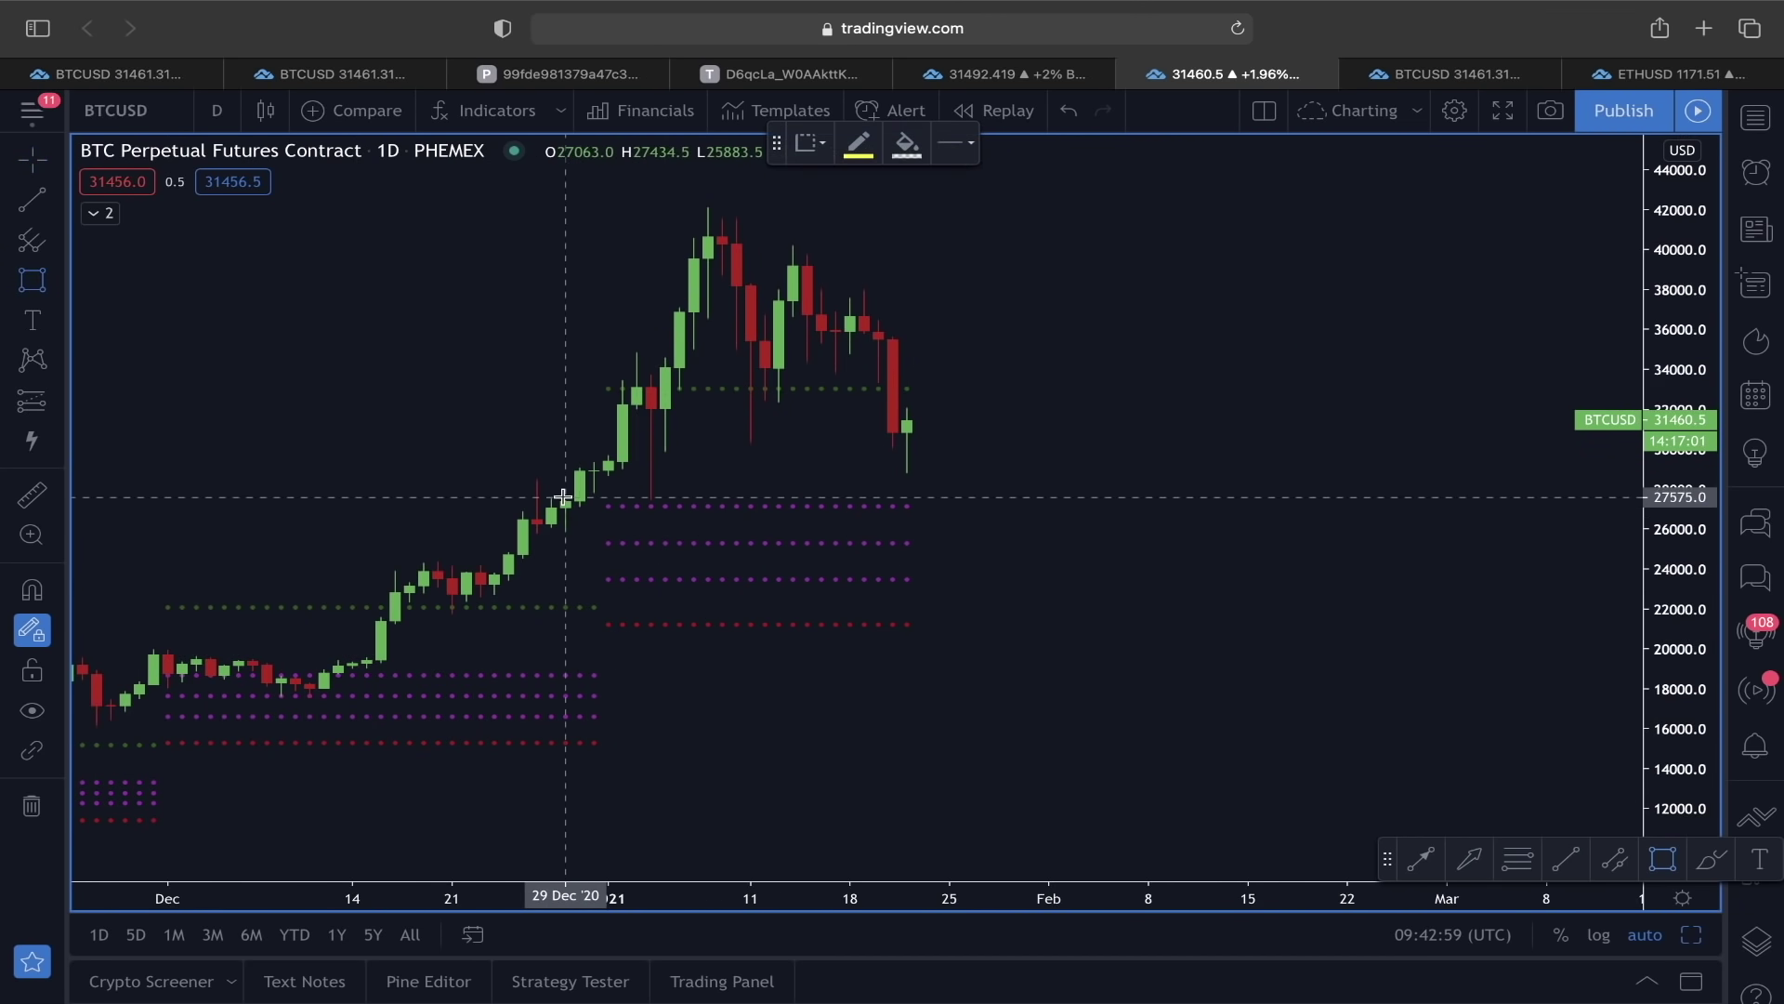
{"action": "mouse_move", "coordinate": [598, 499]}
{"action": "left_mouse_down"}
{"action": "mouse_move", "coordinate": [769, 566]}
{"action": "mouse_move", "coordinate": [895, 597]}
{"action": "mouse_move", "coordinate": [936, 587]}
{"action": "left_mouse_up"}
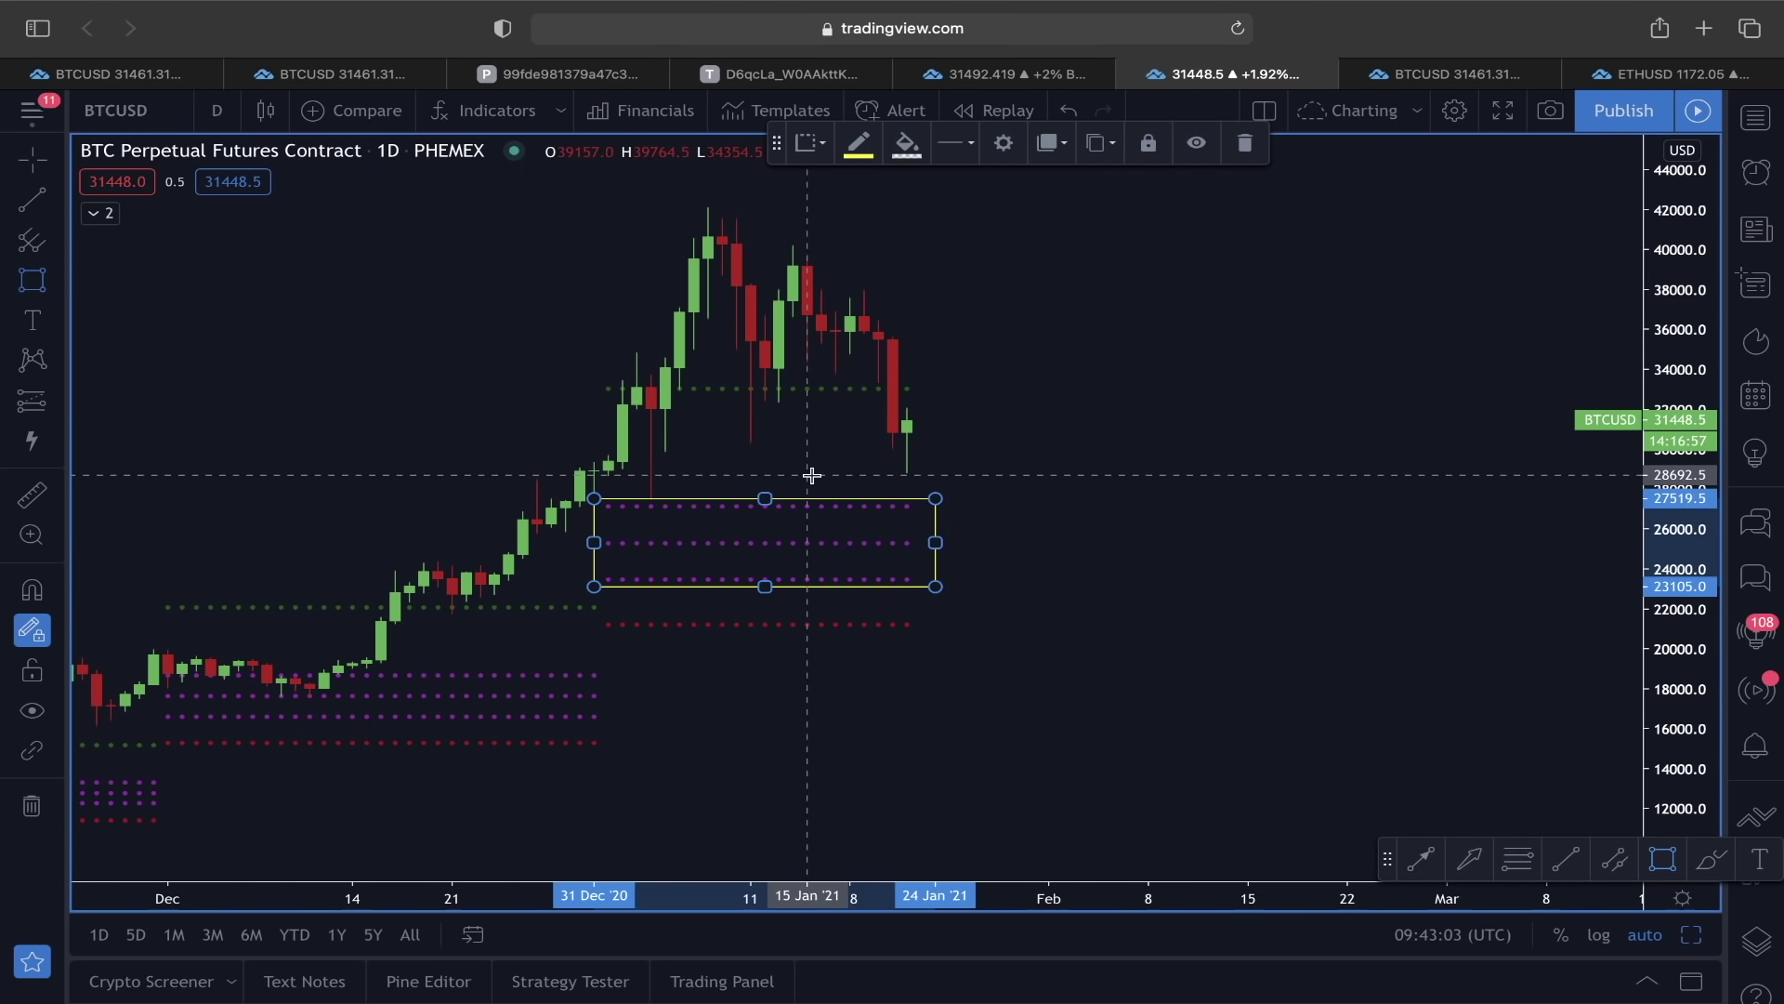
{"action": "key", "text": "Escape"}
{"action": "left_click_drag", "start_coordinate": [1087, 422], "coordinate": [1265, 422]}
{"action": "left_click", "coordinate": [32, 199]}
{"action": "left_click", "coordinate": [1086, 420]}
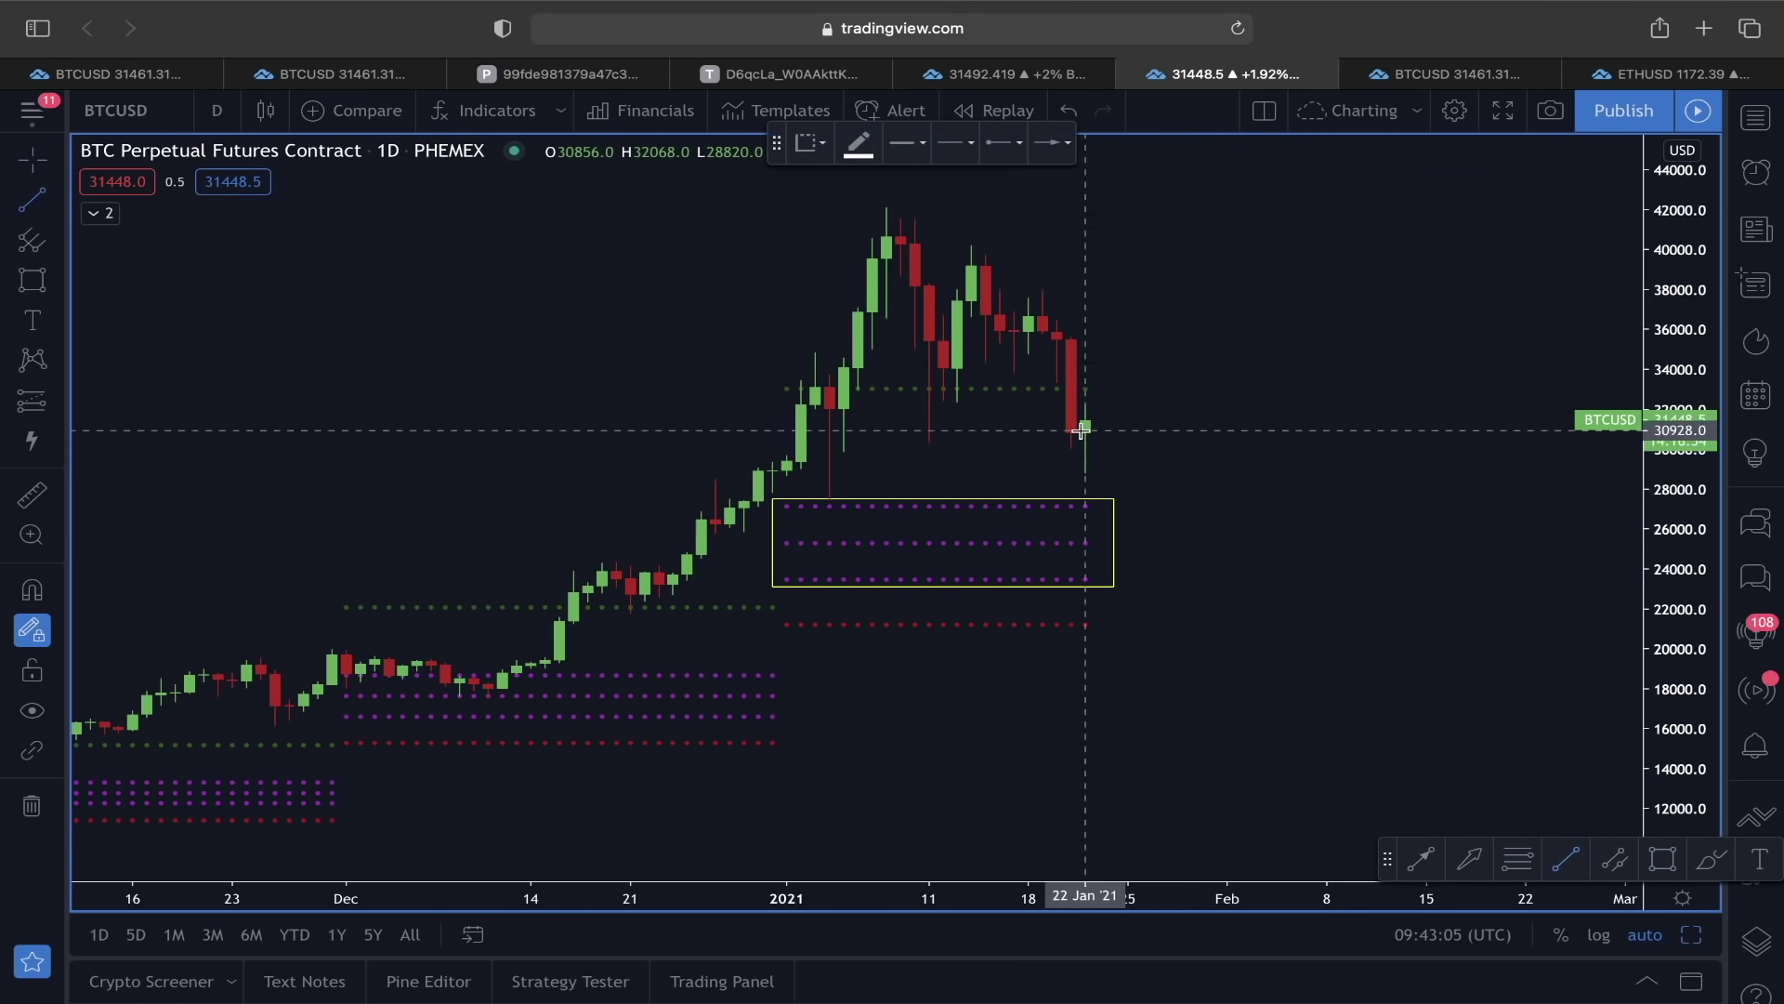
{"action": "left_click", "coordinate": [1142, 507]}
Box the 2020 purple dotted levels for April around 6,400 and for May from about 8,460 down to 7,675.
{"action": "scroll", "coordinate": [534, 522], "scroll_direction": "left", "scroll_amount": 10}
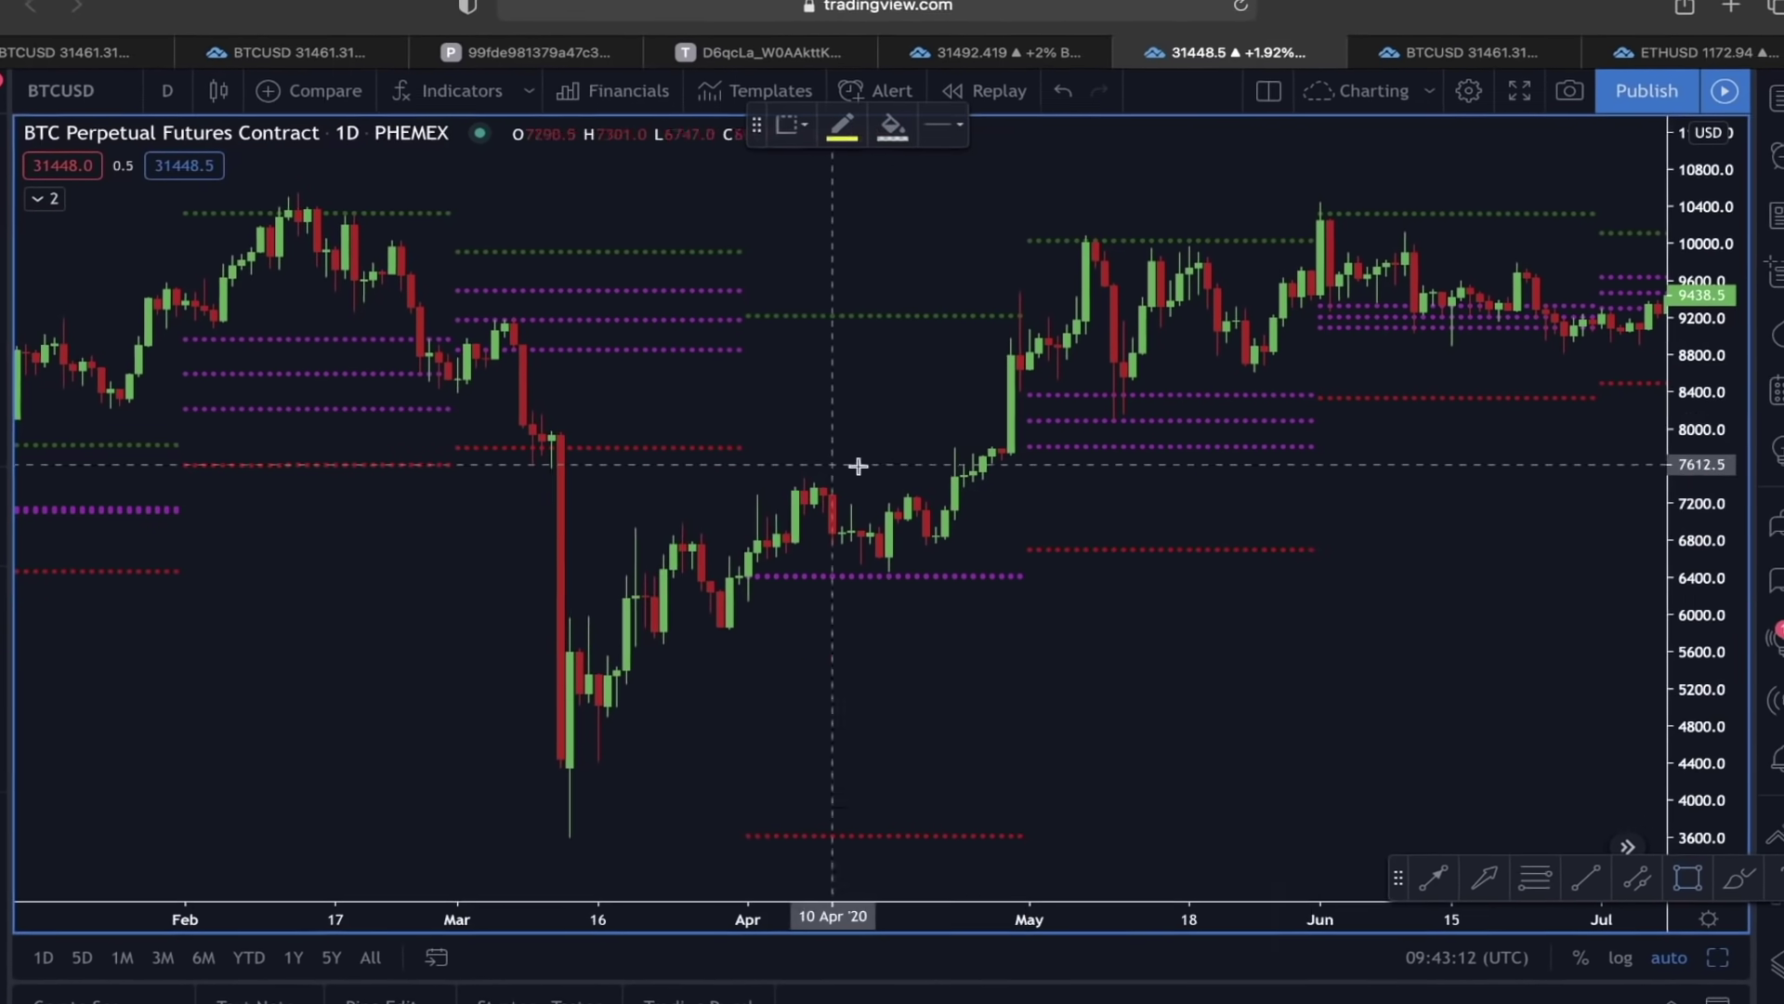
{"action": "left_click", "coordinate": [740, 566]}
{"action": "left_click", "coordinate": [1015, 585]}
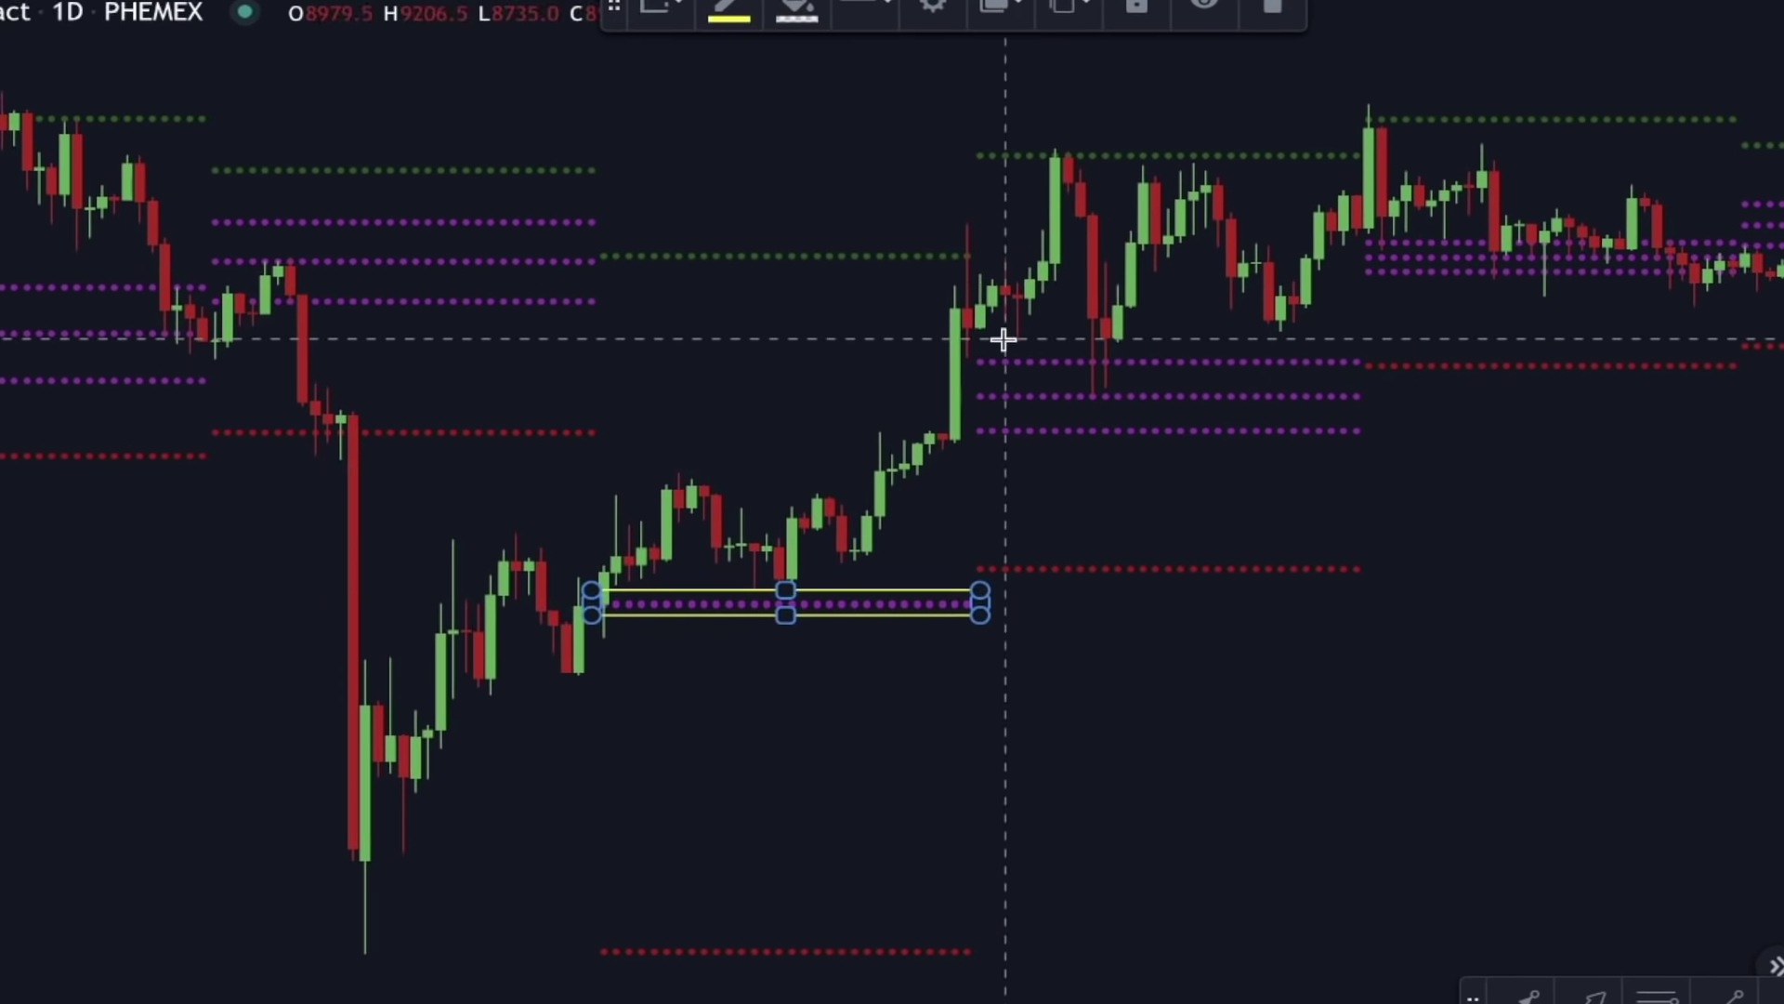
{"action": "left_click", "coordinate": [967, 355]}
{"action": "left_click", "coordinate": [1355, 452]}
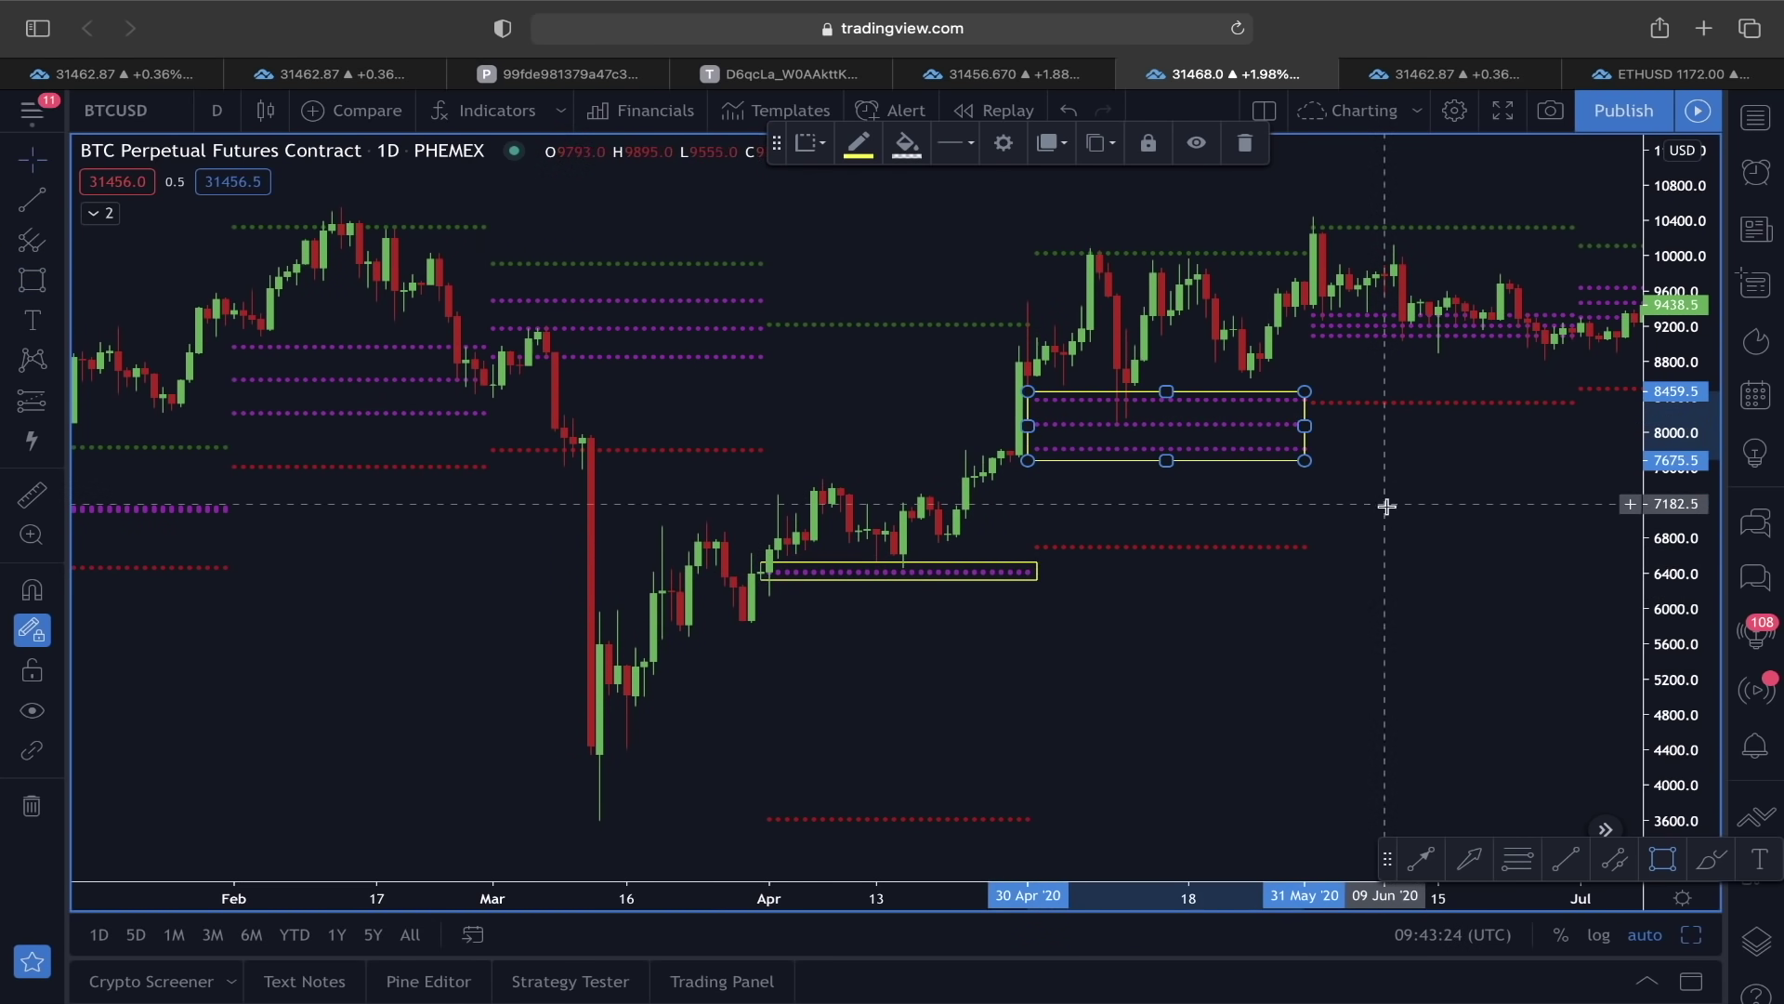
Box the purple dotted levels of June 2020 and those of July 2020 with rectangles spanning each month.
{"action": "left_click_drag", "start_coordinate": [1384, 504], "coordinate": [1016, 569]}
{"action": "left_click", "coordinate": [32, 276]}
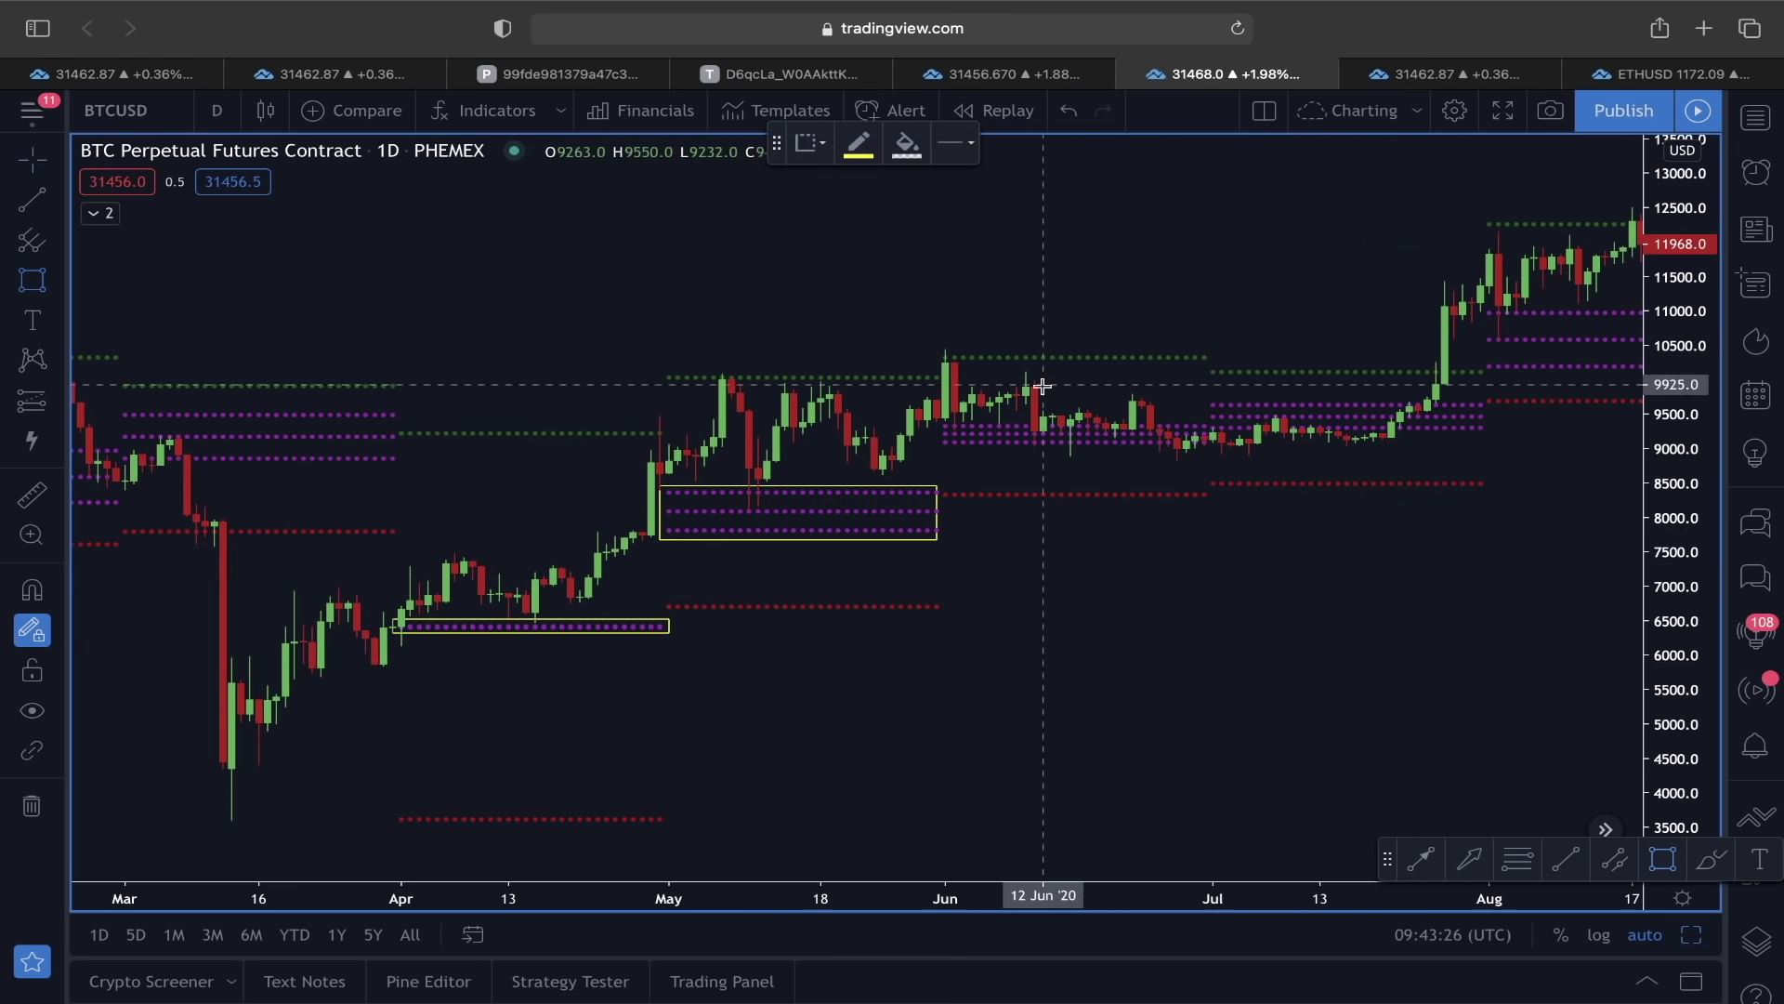
{"action": "left_click", "coordinate": [1204, 453]}
{"action": "left_click", "coordinate": [1213, 390]}
{"action": "left_click", "coordinate": [1481, 442]}
Box August's purple dotted levels from about 11,198 down to 10,132, and September's narrow purple band.
{"action": "left_click_drag", "start_coordinate": [1502, 459], "coordinate": [582, 438]}
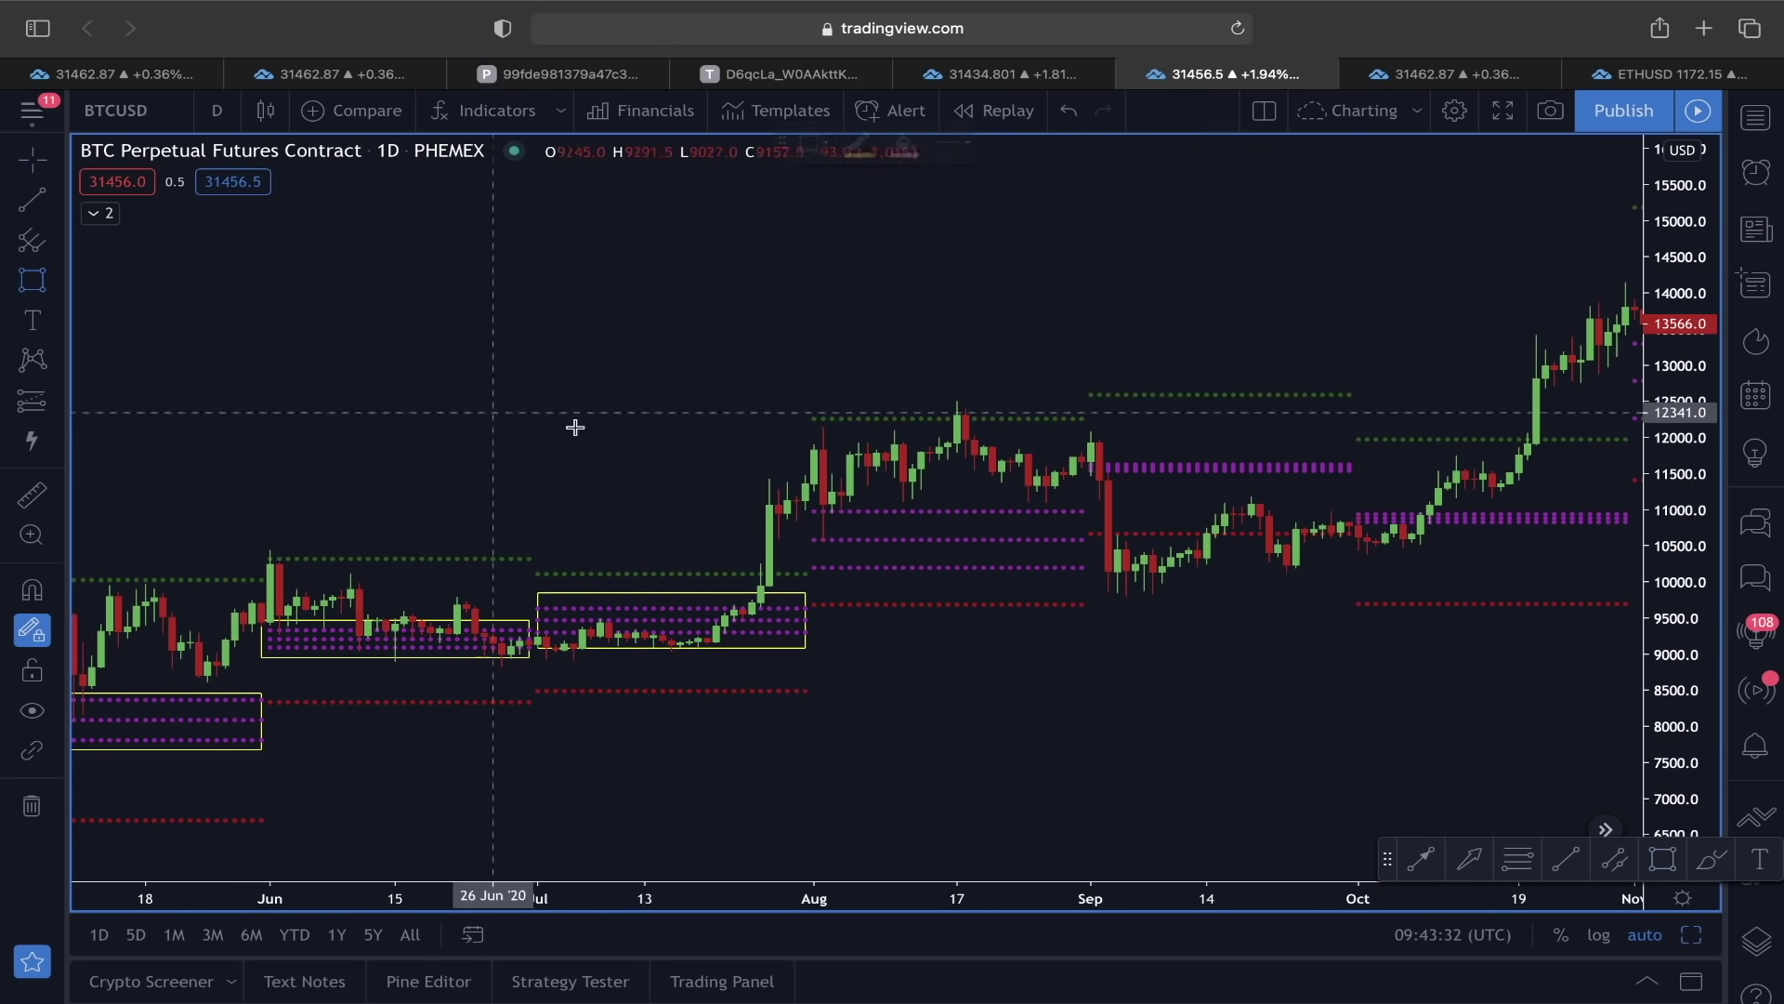
{"action": "left_click", "coordinate": [805, 495]}
{"action": "left_click", "coordinate": [1038, 560]}
{"action": "left_click", "coordinate": [1083, 573]}
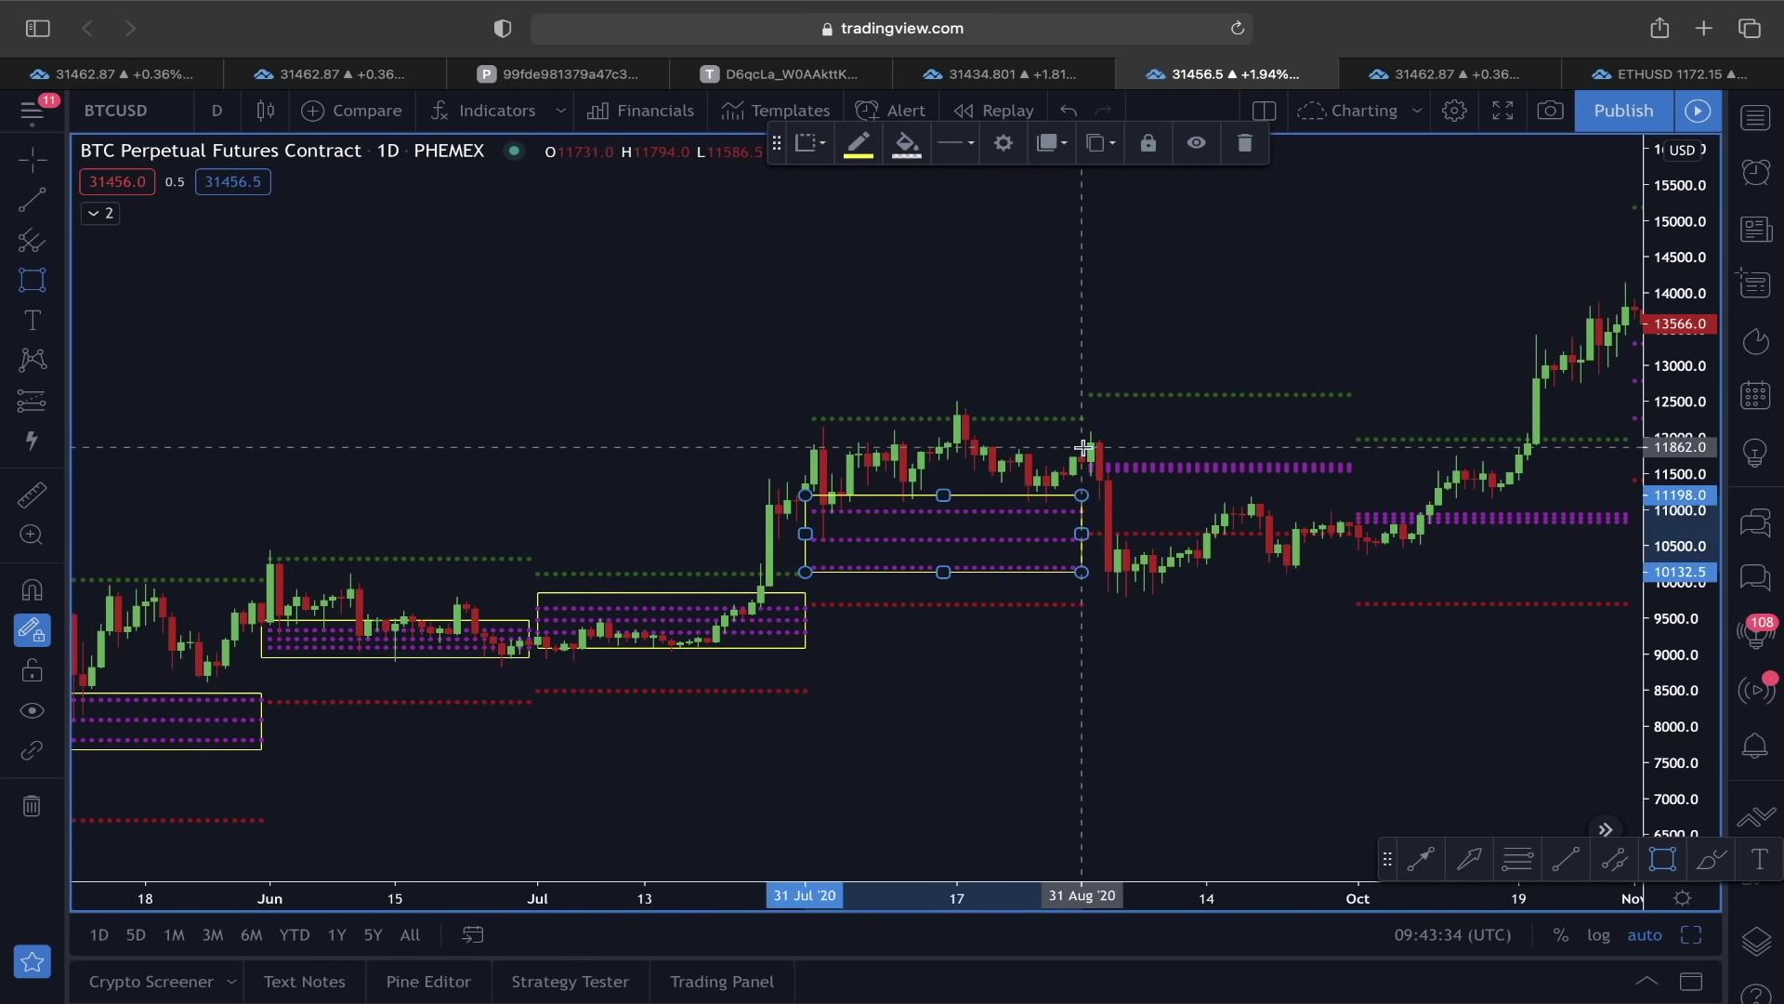
{"action": "left_click", "coordinate": [1081, 447]}
{"action": "left_click", "coordinate": [1358, 477]}
{"action": "key", "text": "Escape"}
Return to January 2021 and delete the rectangle around that month's purple dotted levels.
{"action": "scroll", "coordinate": [978, 450], "scroll_direction": "down", "scroll_amount": 3}
{"action": "mouse_move", "coordinate": [1008, 422]}
{"action": "left_mouse_down"}
{"action": "mouse_move", "coordinate": [967, 431]}
{"action": "mouse_move", "coordinate": [1027, 421]}
{"action": "left_mouse_up"}
{"action": "left_click_drag", "start_coordinate": [1186, 284], "coordinate": [719, 604]}
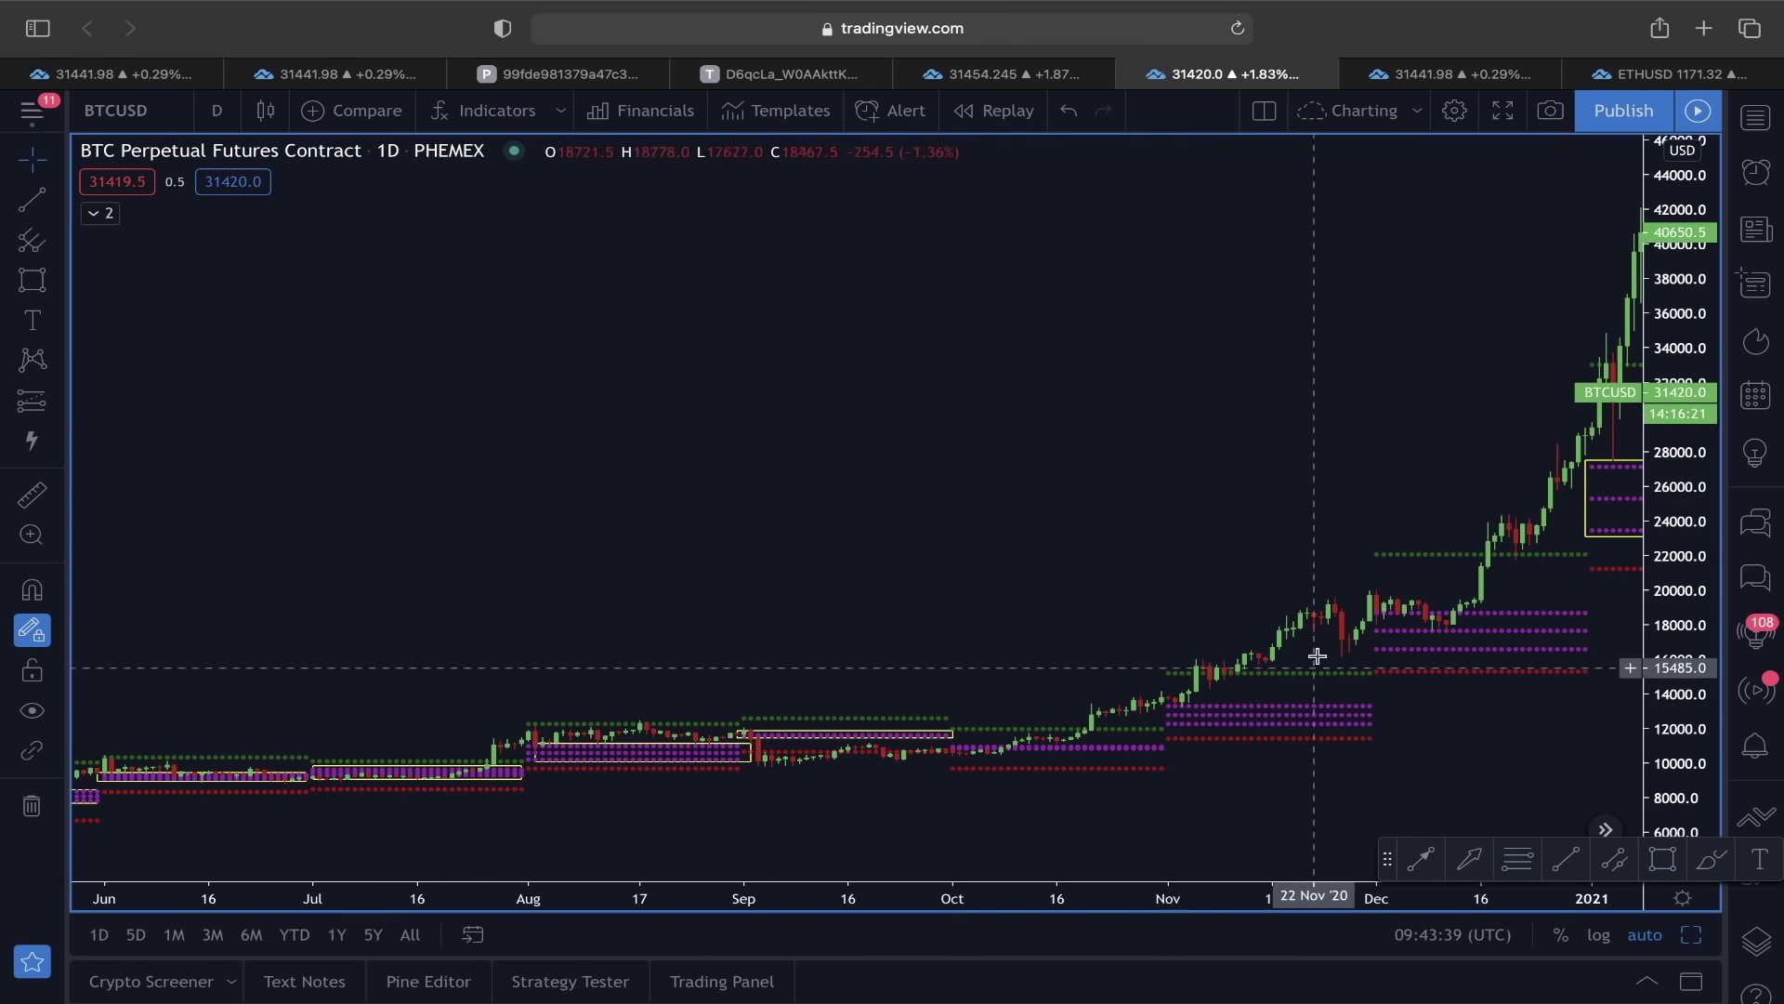
{"action": "scroll", "coordinate": [1208, 669], "scroll_direction": "right", "scroll_amount": 4}
{"action": "scroll", "coordinate": [1299, 702], "scroll_direction": "up", "scroll_amount": 3}
{"action": "scroll", "coordinate": [1298, 703], "scroll_direction": "up", "scroll_amount": 2}
{"action": "left_click", "coordinate": [1155, 500]}
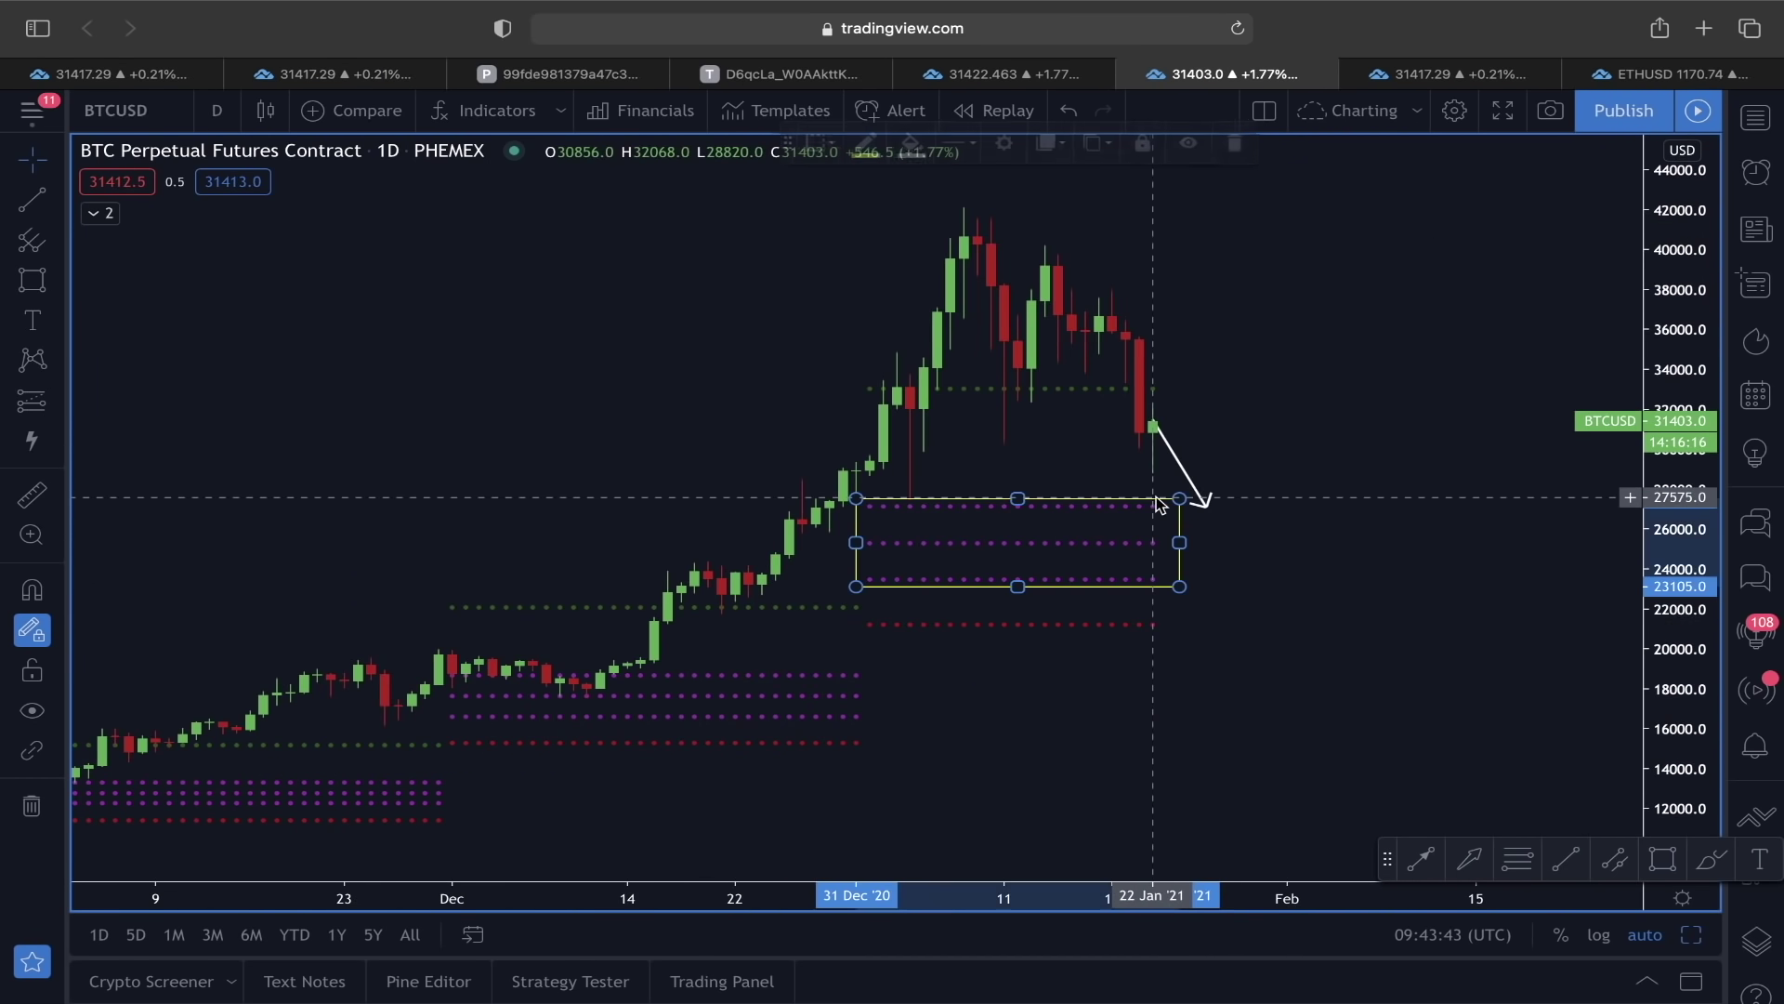
{"action": "key", "text": "BackSpace"}
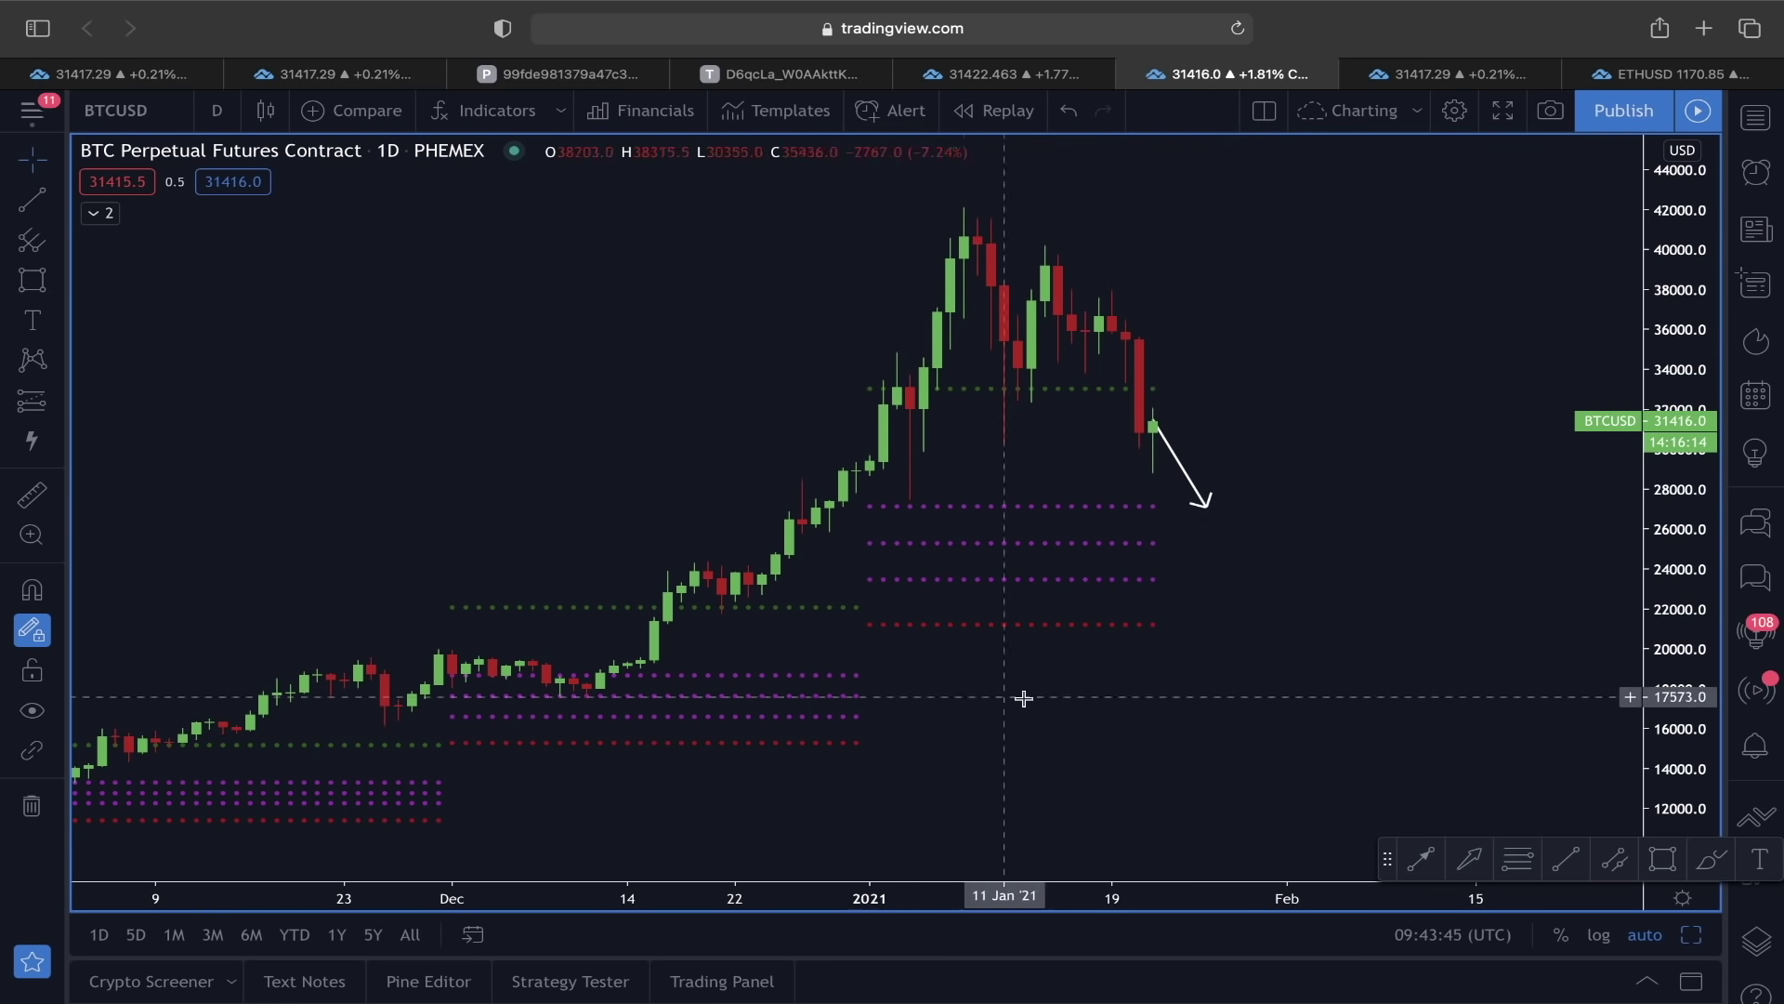
Delete the arrow pointing down from the 22 January candle and rescale the price axis around the recent candles.
{"action": "left_click_drag", "start_coordinate": [1695, 639], "coordinate": [1673, 202]}
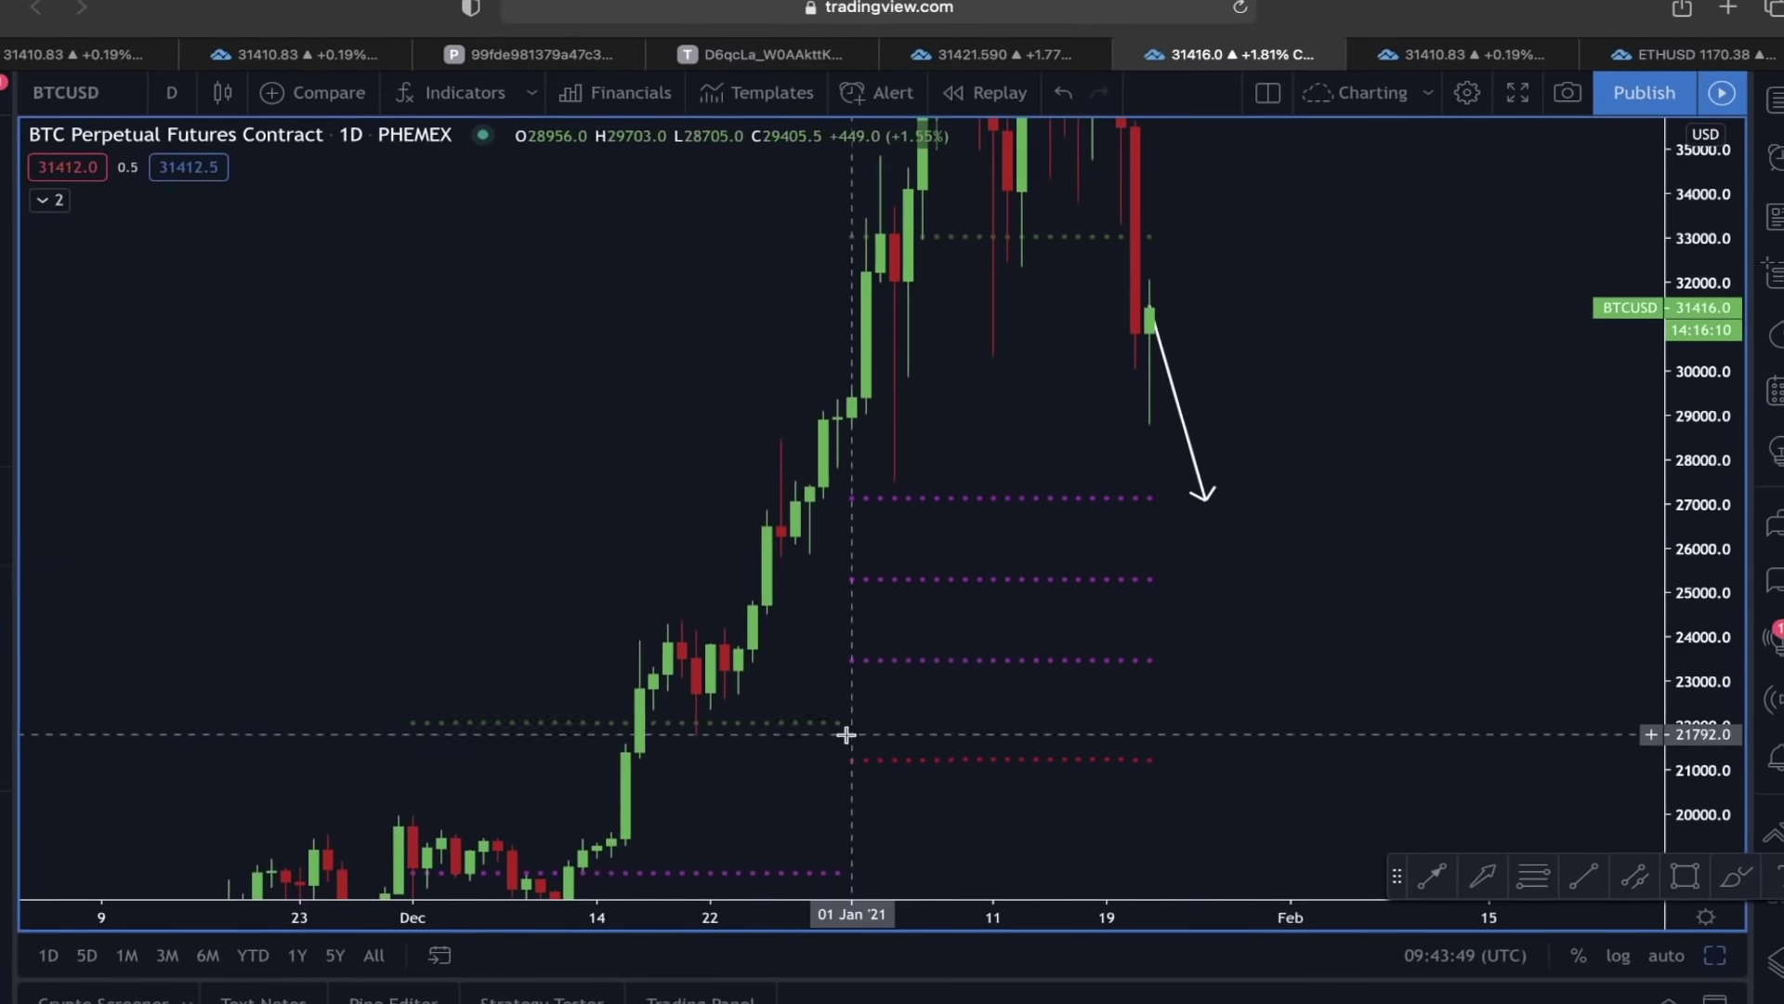
{"action": "left_click", "coordinate": [1191, 436]}
{"action": "key", "text": "Delete"}
{"action": "left_click_drag", "start_coordinate": [1783, 246], "coordinate": [1783, 483]}
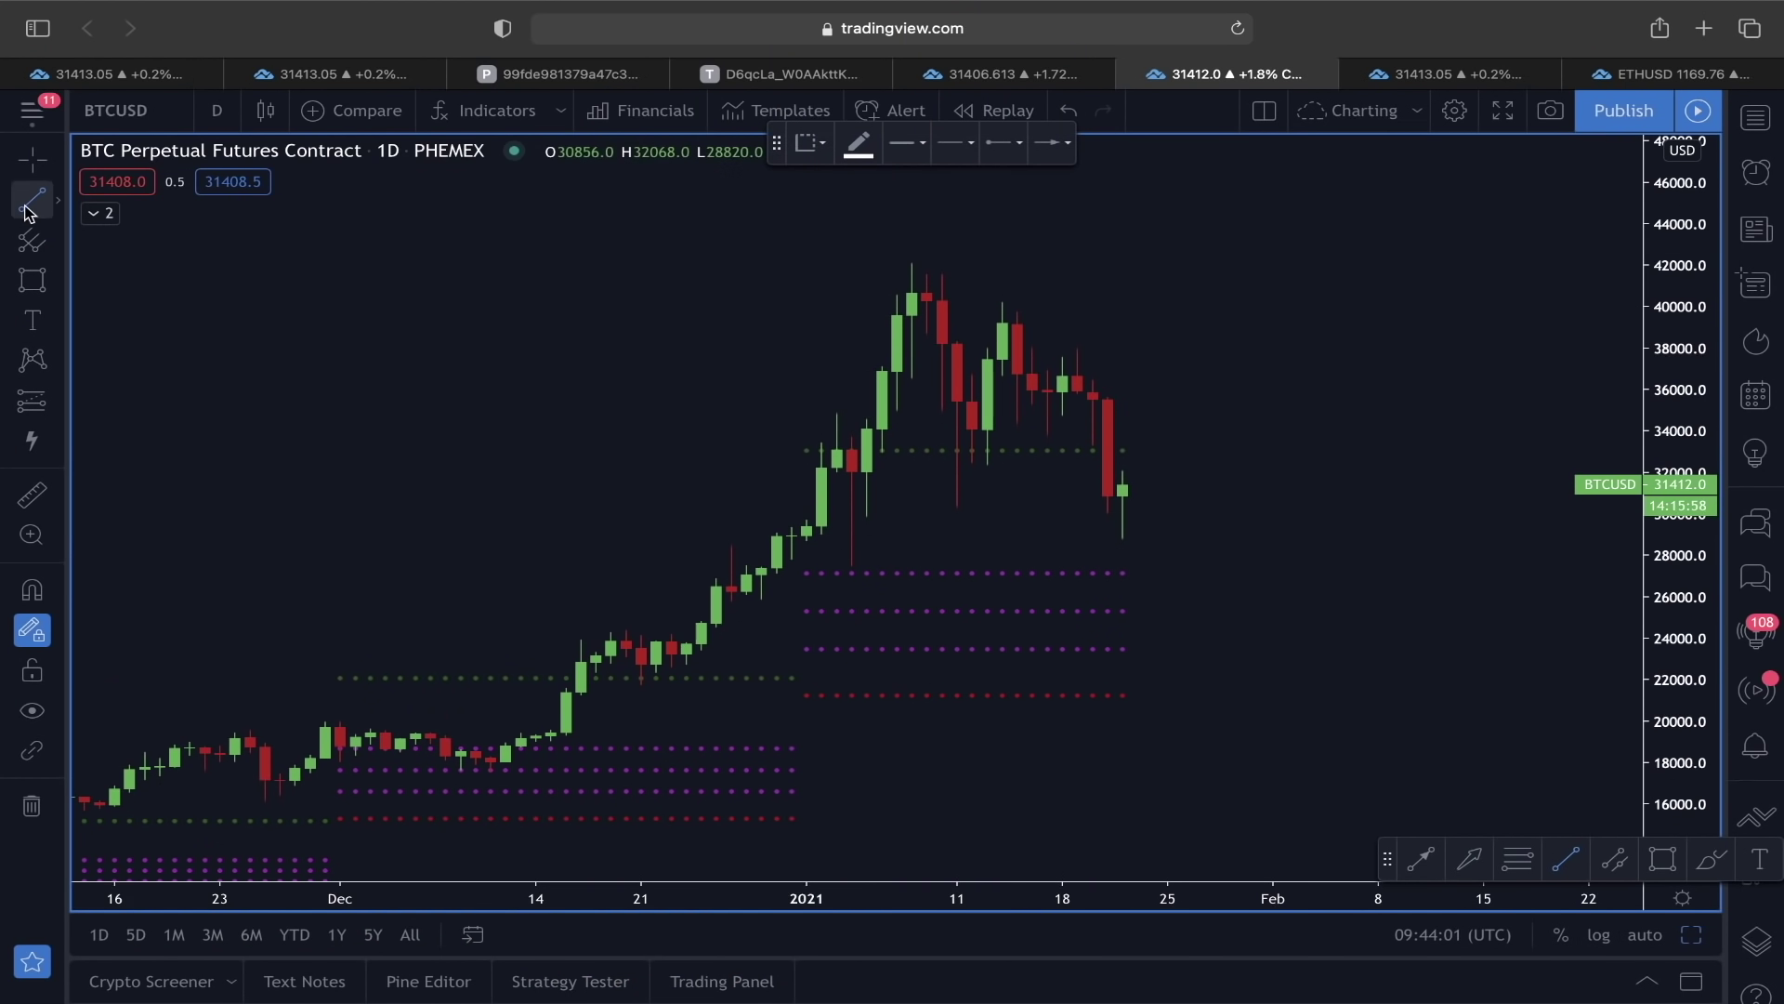
Draw a projected arrow path from about 31,534 down to 27,174, up to about 35,700, back to 32,342 and up to about 41,870.
{"action": "left_click", "coordinate": [1123, 483]}
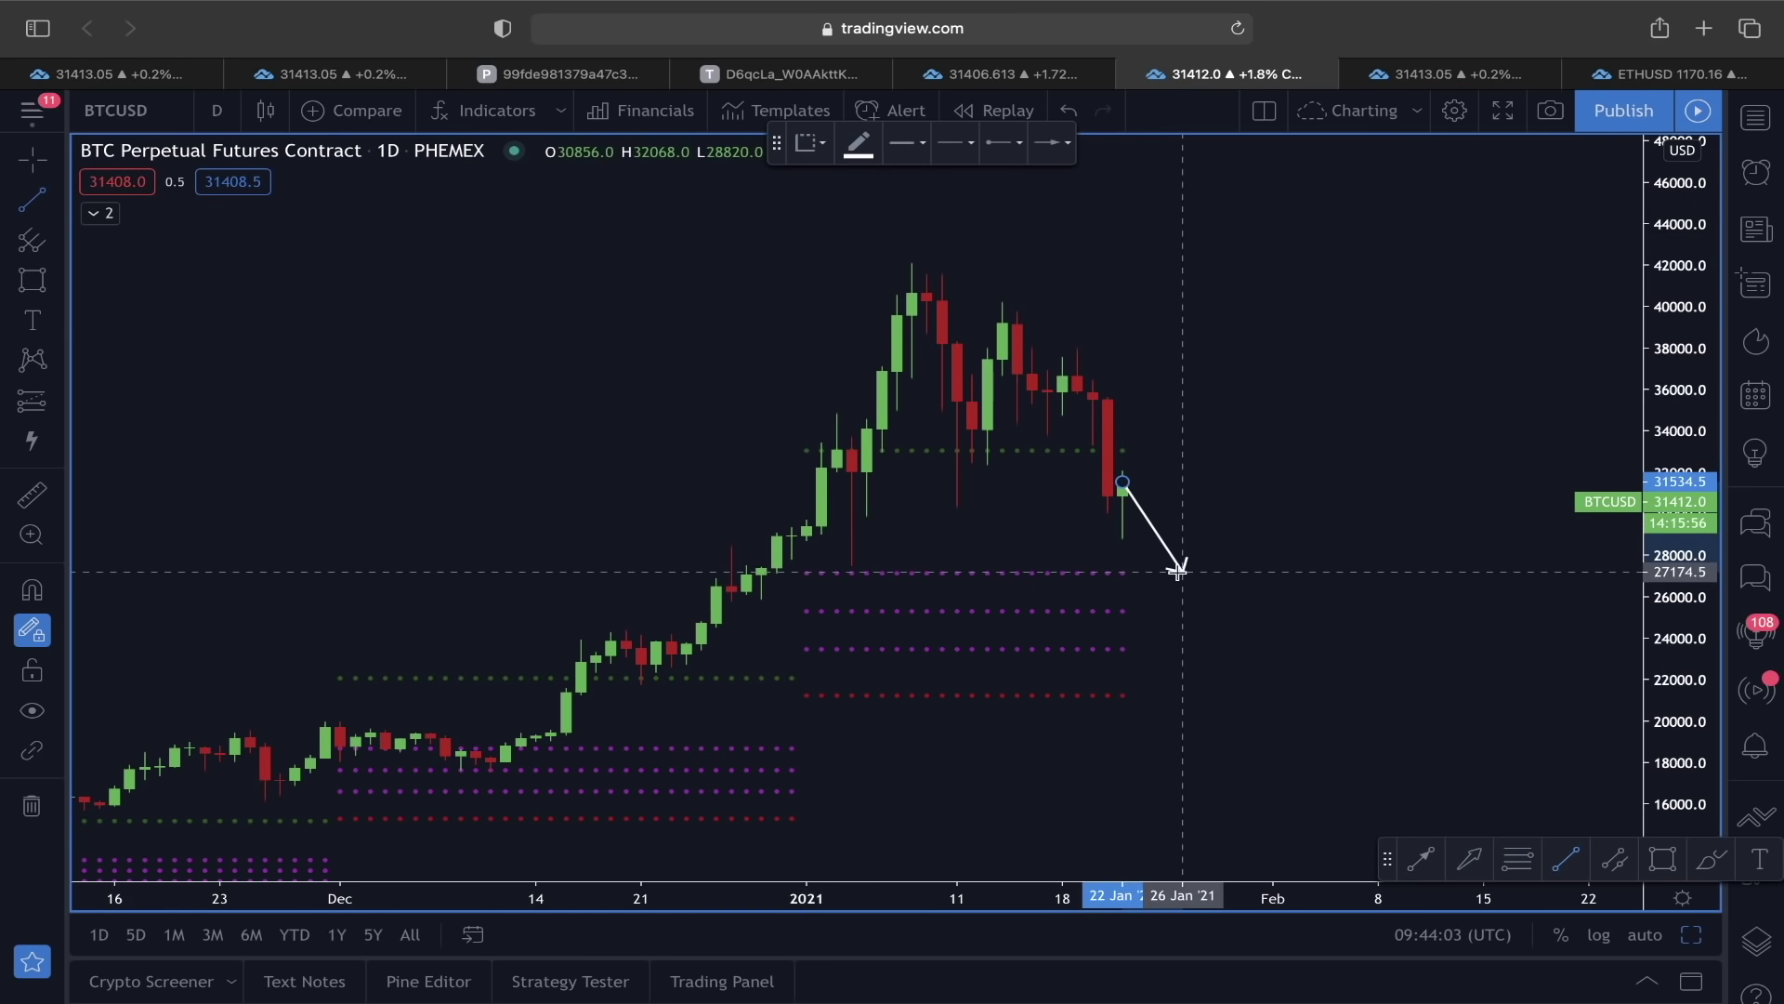
{"action": "left_click", "coordinate": [1180, 571]}
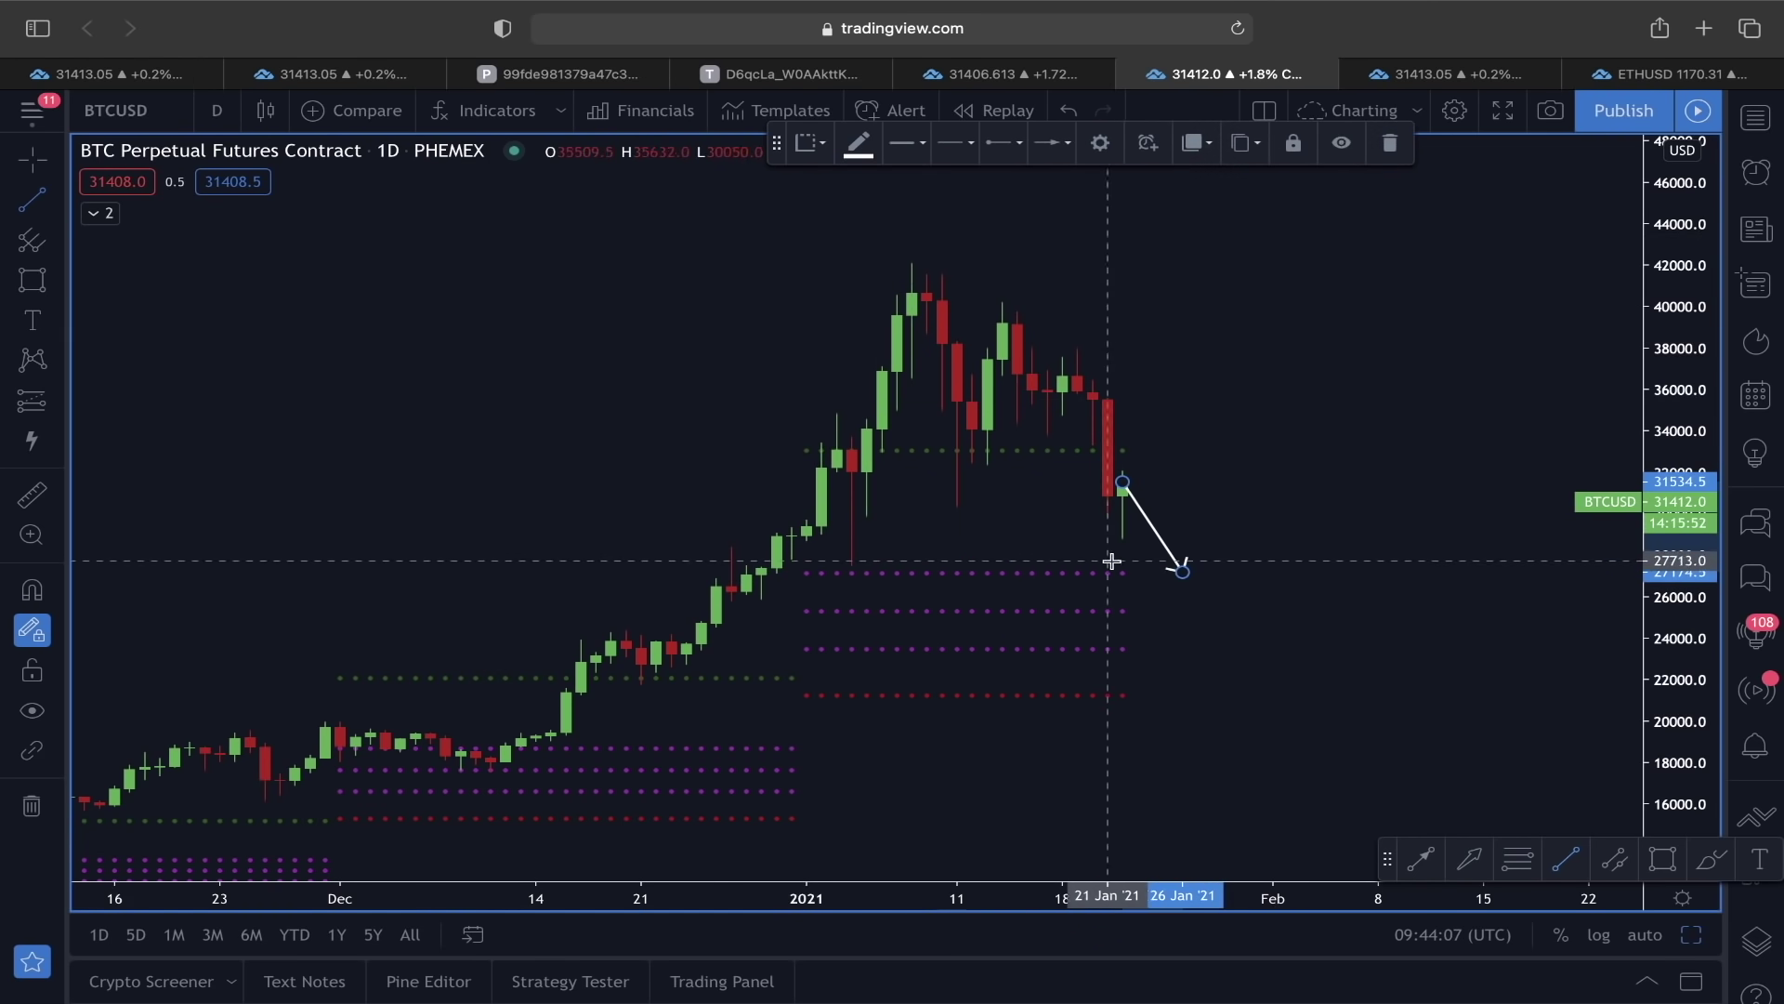
{"action": "left_click", "coordinate": [1287, 398]}
{"action": "left_click", "coordinate": [1377, 464]}
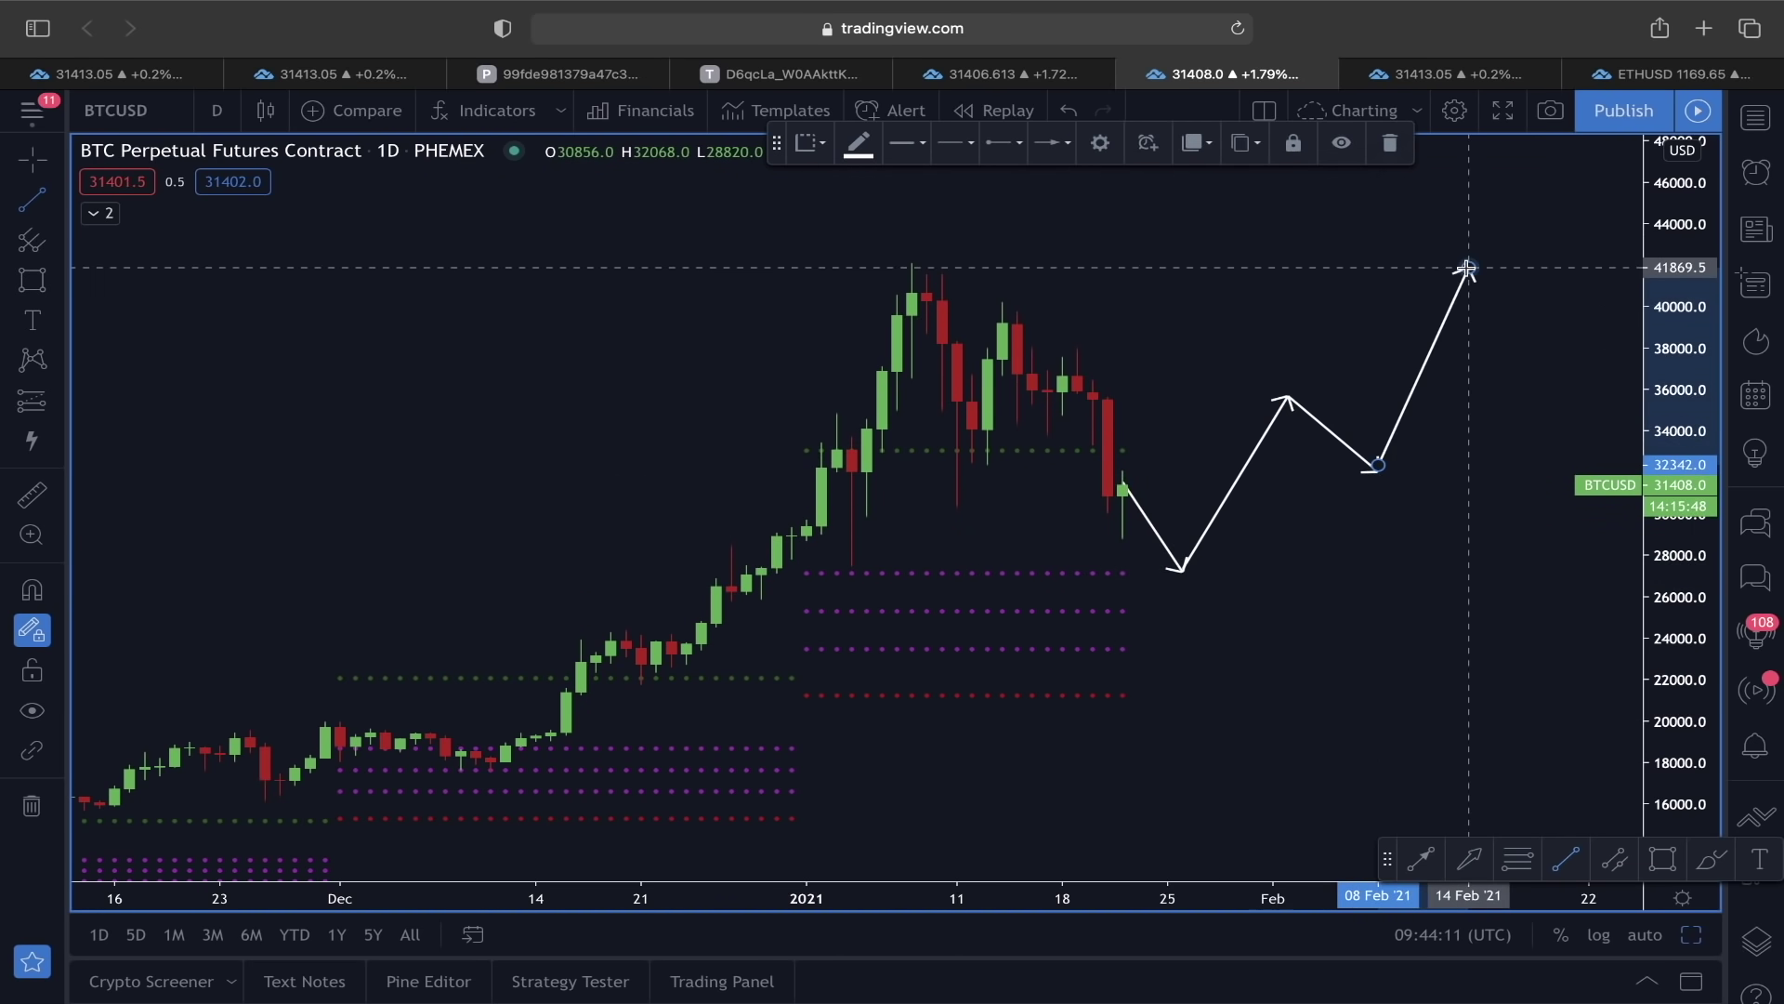
Undo the projected arrow path that starts at the 22 January candle.
{"action": "key", "text": "super+z"}
{"action": "key", "text": "super+z"}
{"action": "key", "text": "super+z"}
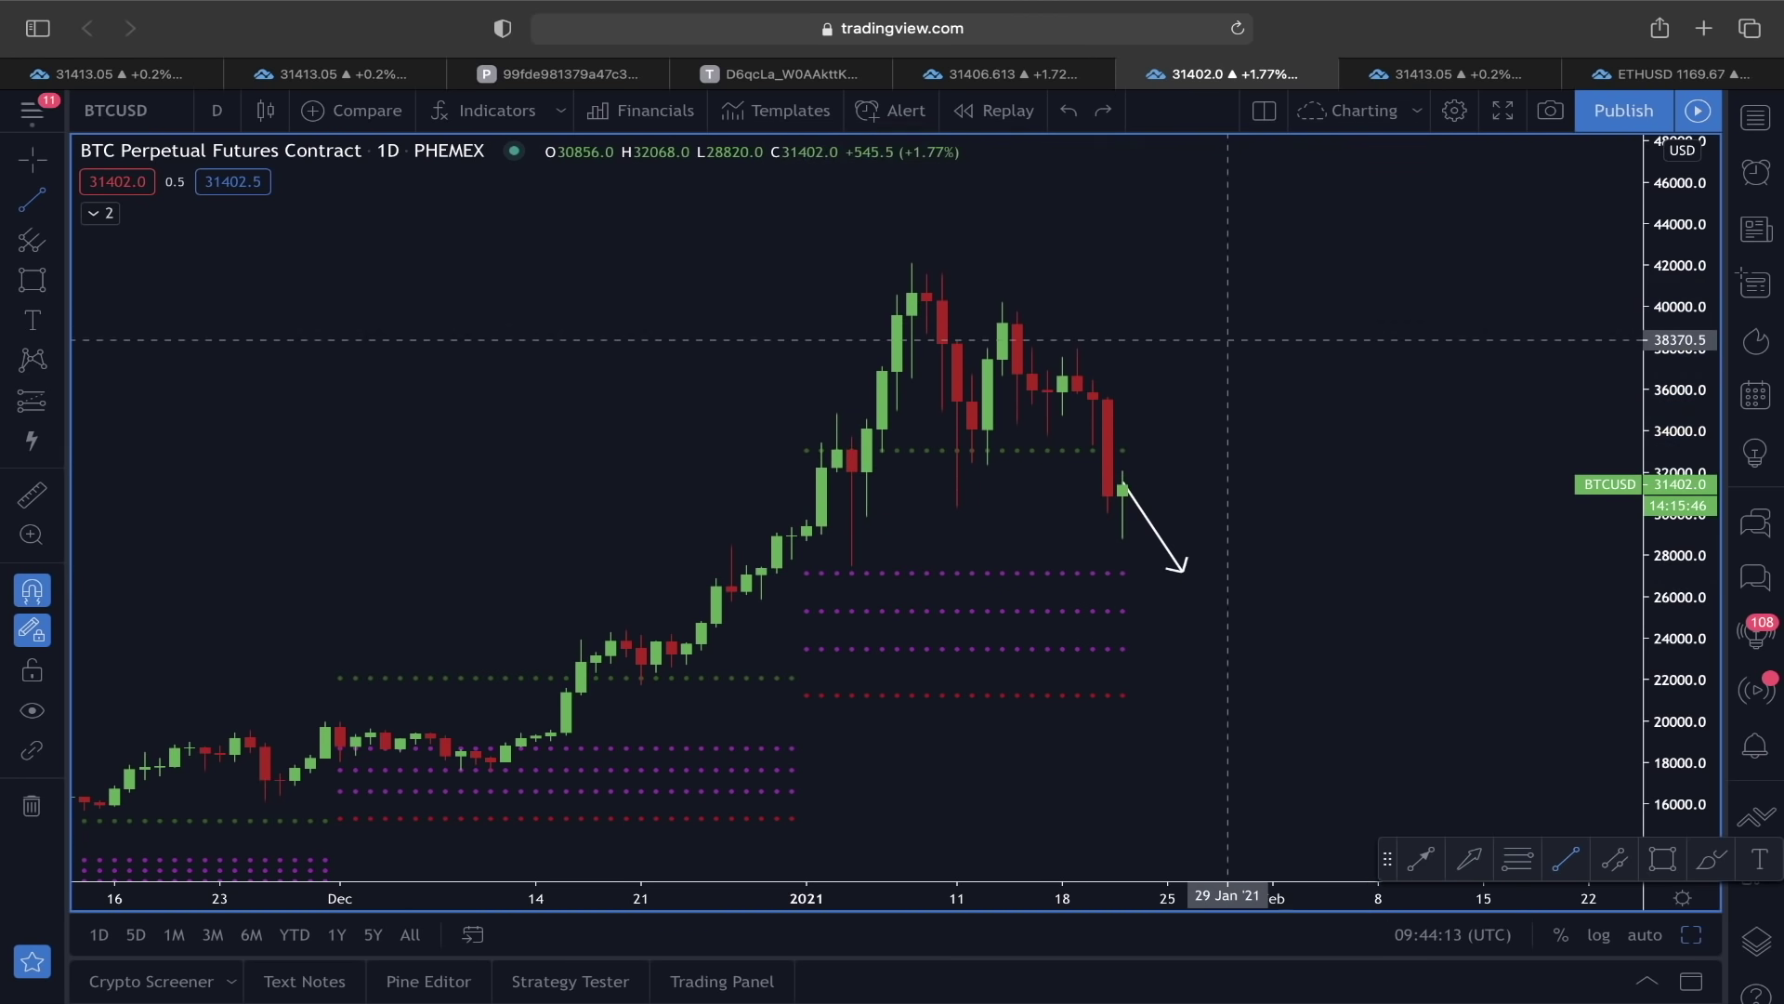
{"action": "scroll", "coordinate": [1231, 402], "scroll_direction": "down", "scroll_amount": 3}
{"action": "scroll", "coordinate": [1254, 405], "scroll_direction": "up", "scroll_amount": 4}
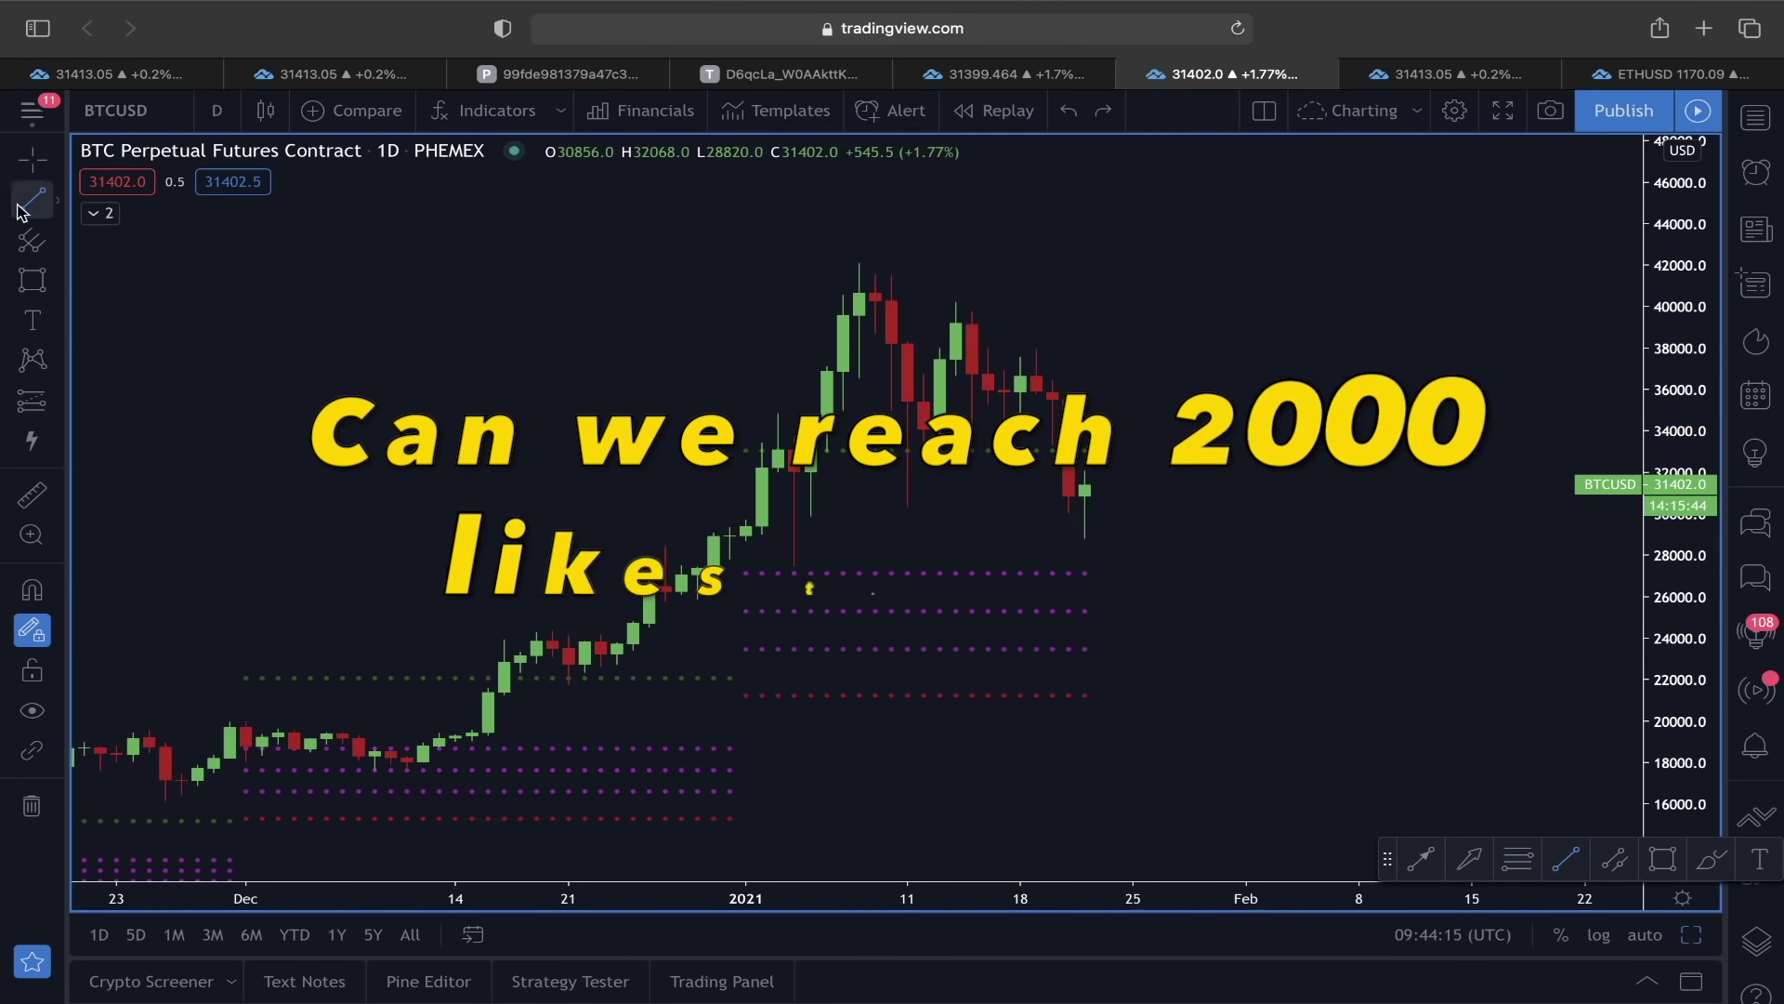
Draw a triangle from a falling line starting at about 42,300 on 7 January and a rising line from about 31,696 on 4 January.
{"action": "left_click", "coordinate": [843, 258]}
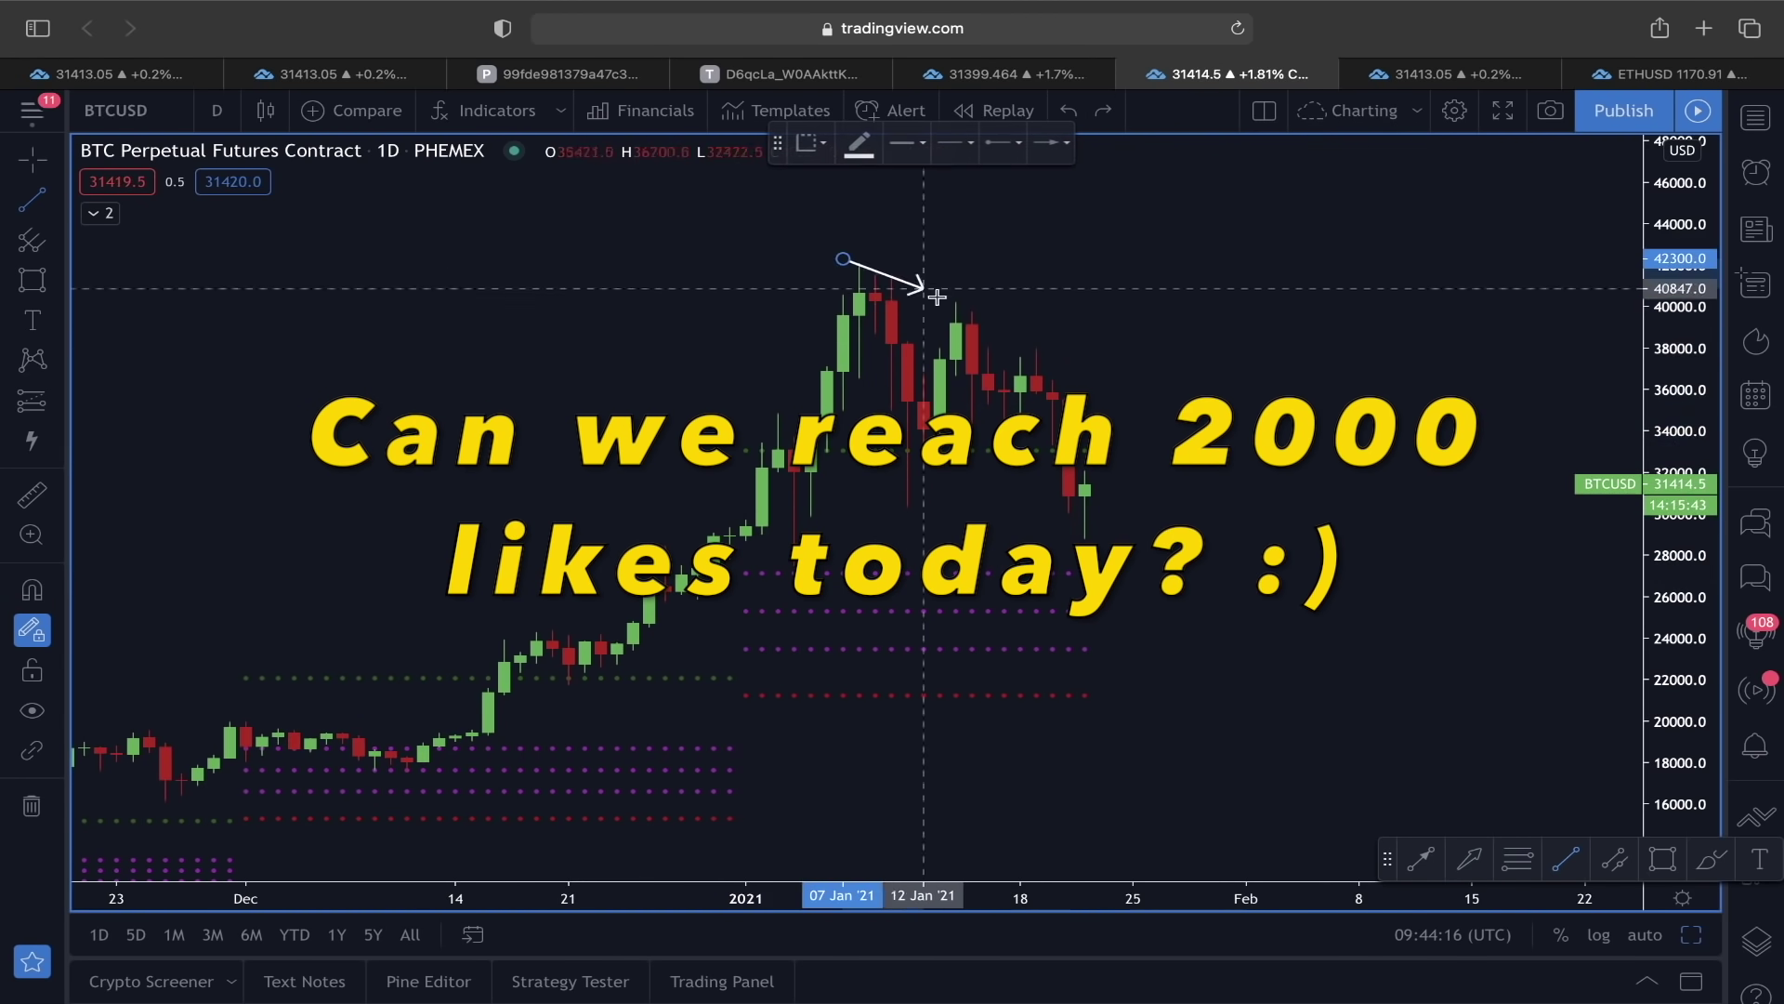
{"action": "left_click", "coordinate": [1166, 411]}
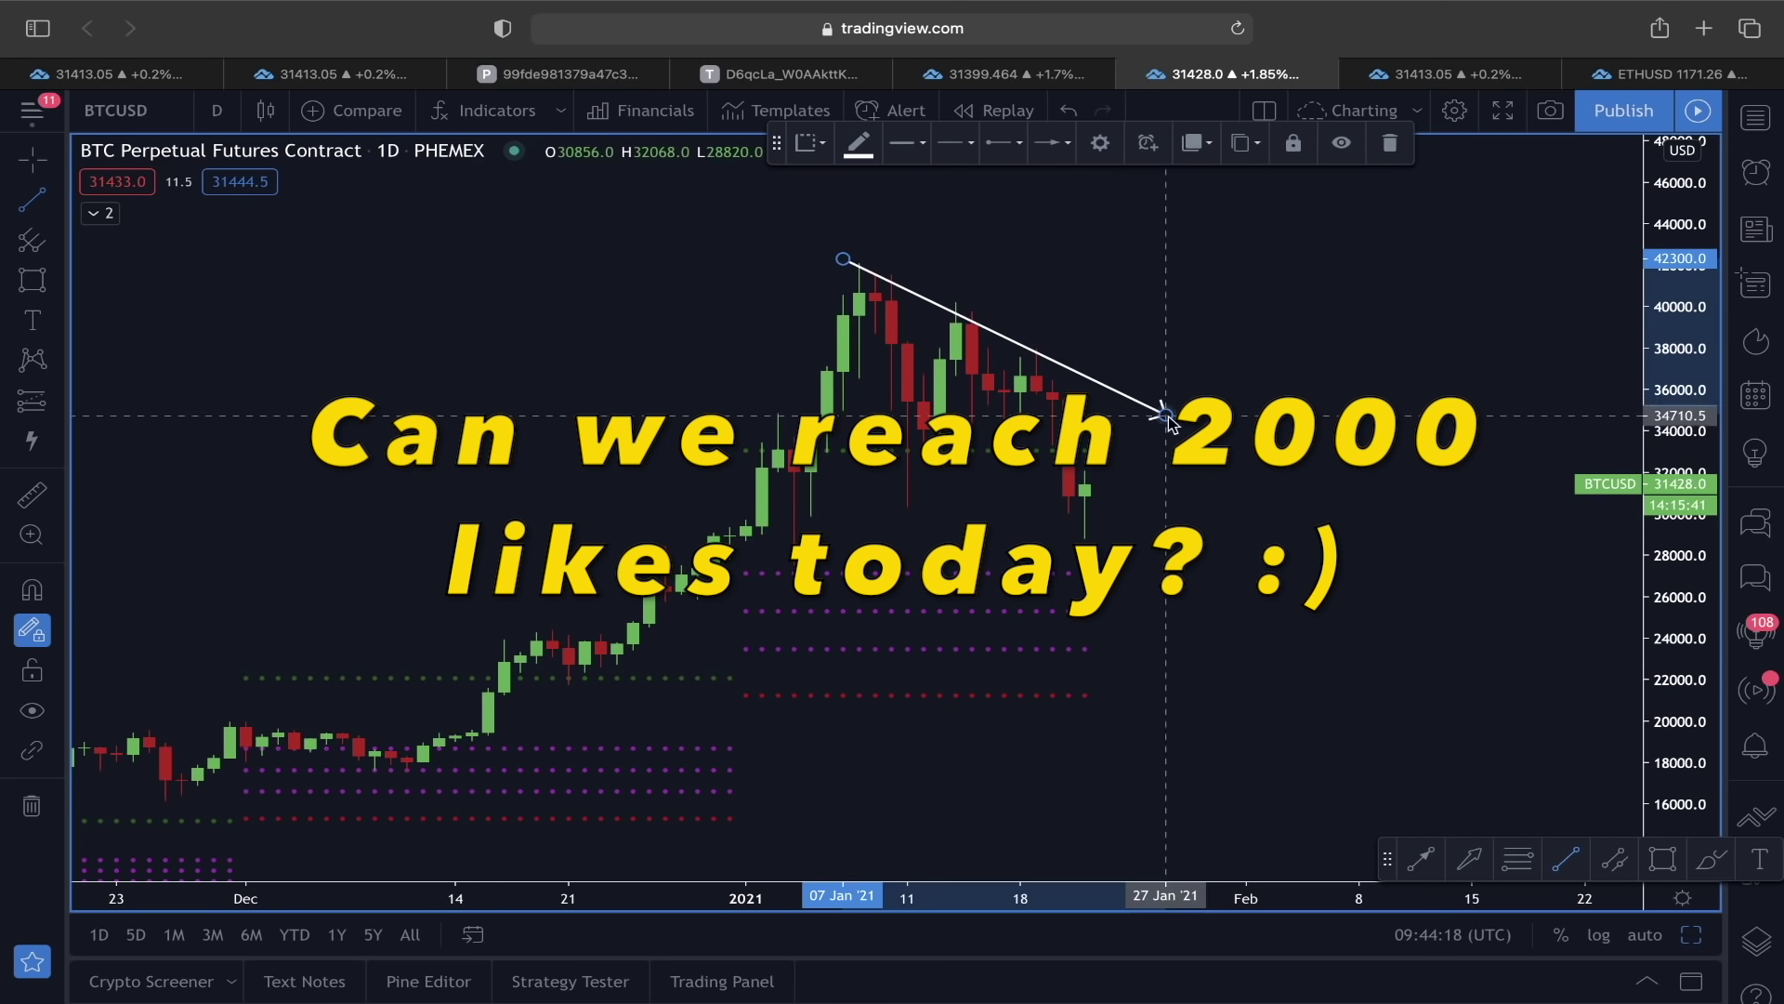
{"action": "left_click", "coordinate": [794, 477]}
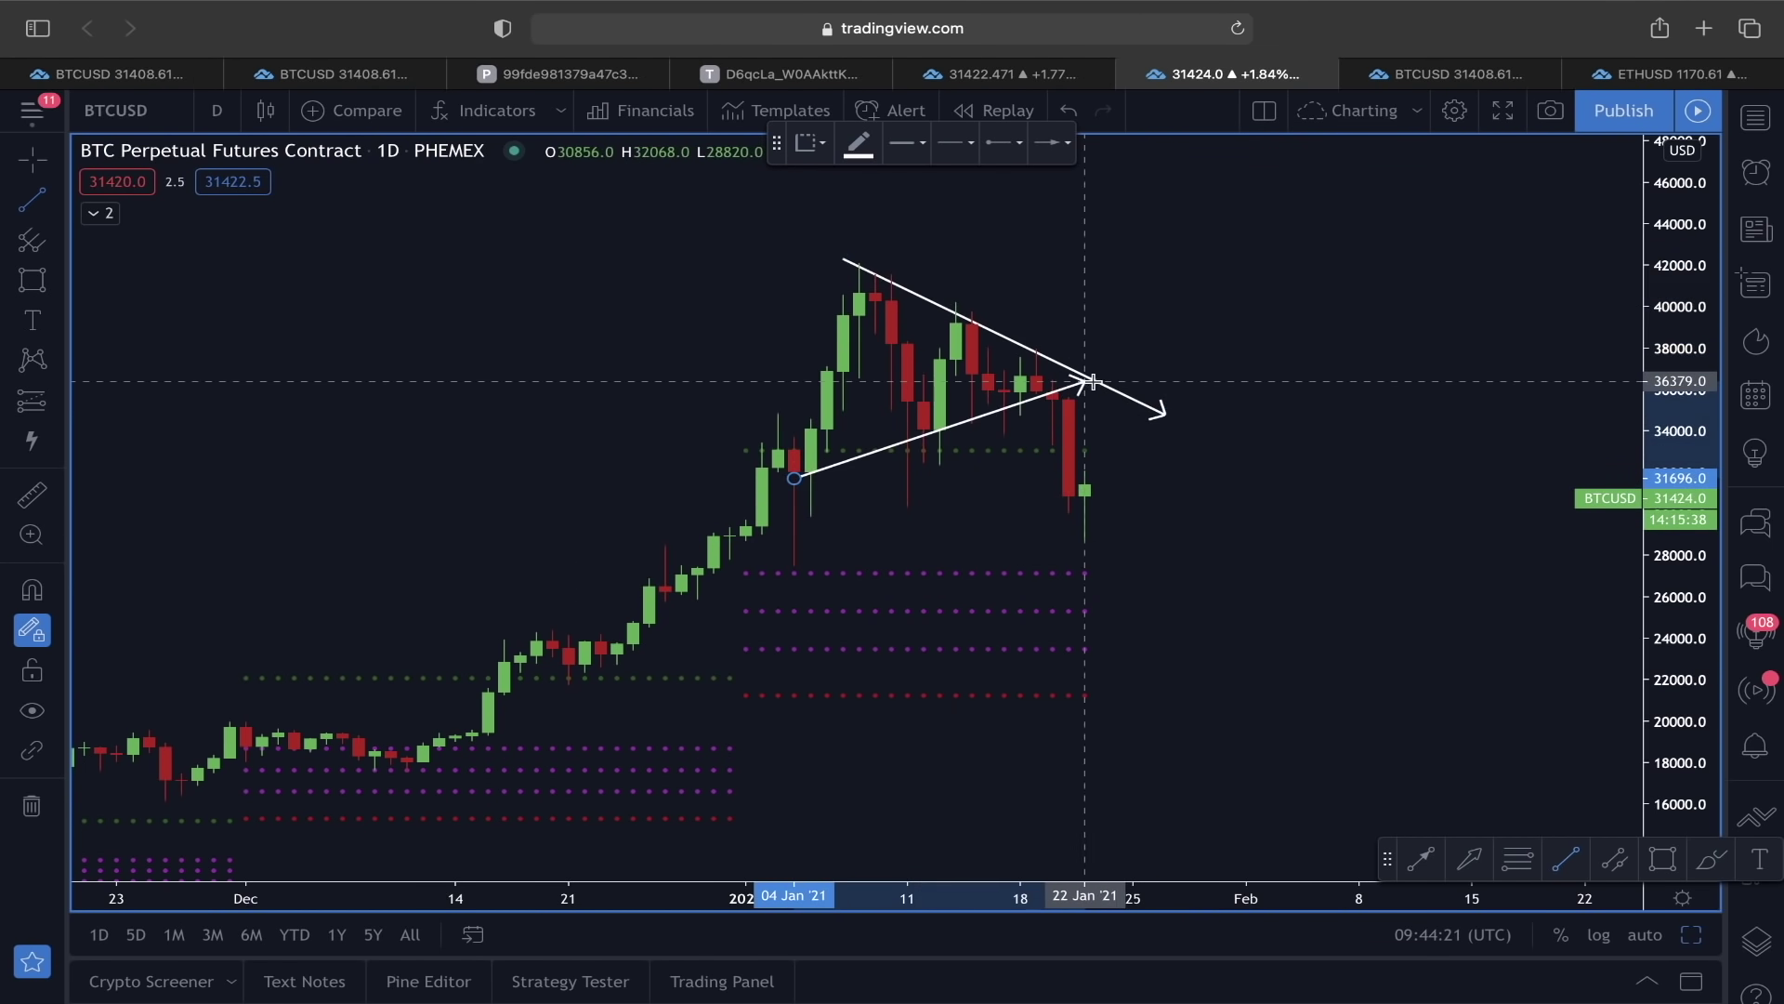
{"action": "left_click", "coordinate": [1097, 381]}
{"action": "left_click_drag", "start_coordinate": [1166, 413], "coordinate": [1270, 401]}
{"action": "scroll", "coordinate": [1134, 393], "scroll_direction": "up", "scroll_amount": 3}
{"action": "scroll", "coordinate": [1301, 419], "scroll_direction": "up", "scroll_amount": 1}
{"action": "scroll", "coordinate": [1354, 287], "scroll_direction": "down", "scroll_amount": 3}
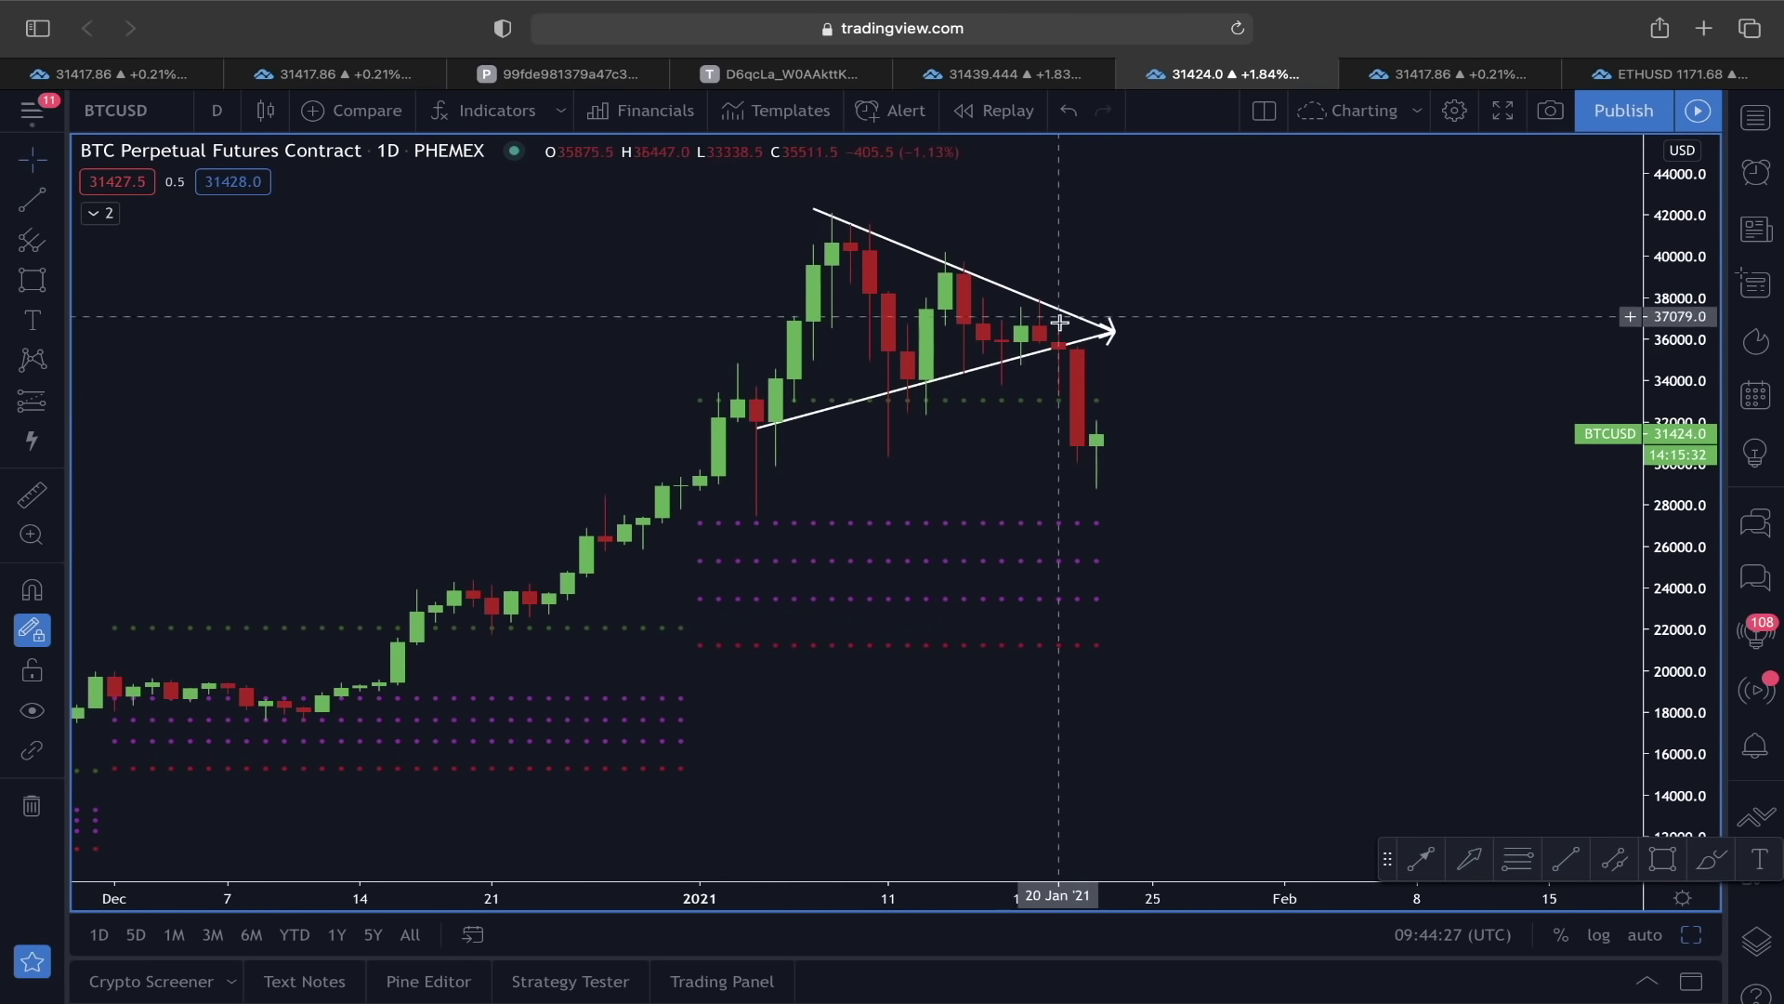
Try projecting the triangle's height with a vertical arrow from about 35,733 down to about 26,959 on 21 January.
{"action": "left_click", "coordinate": [33, 200]}
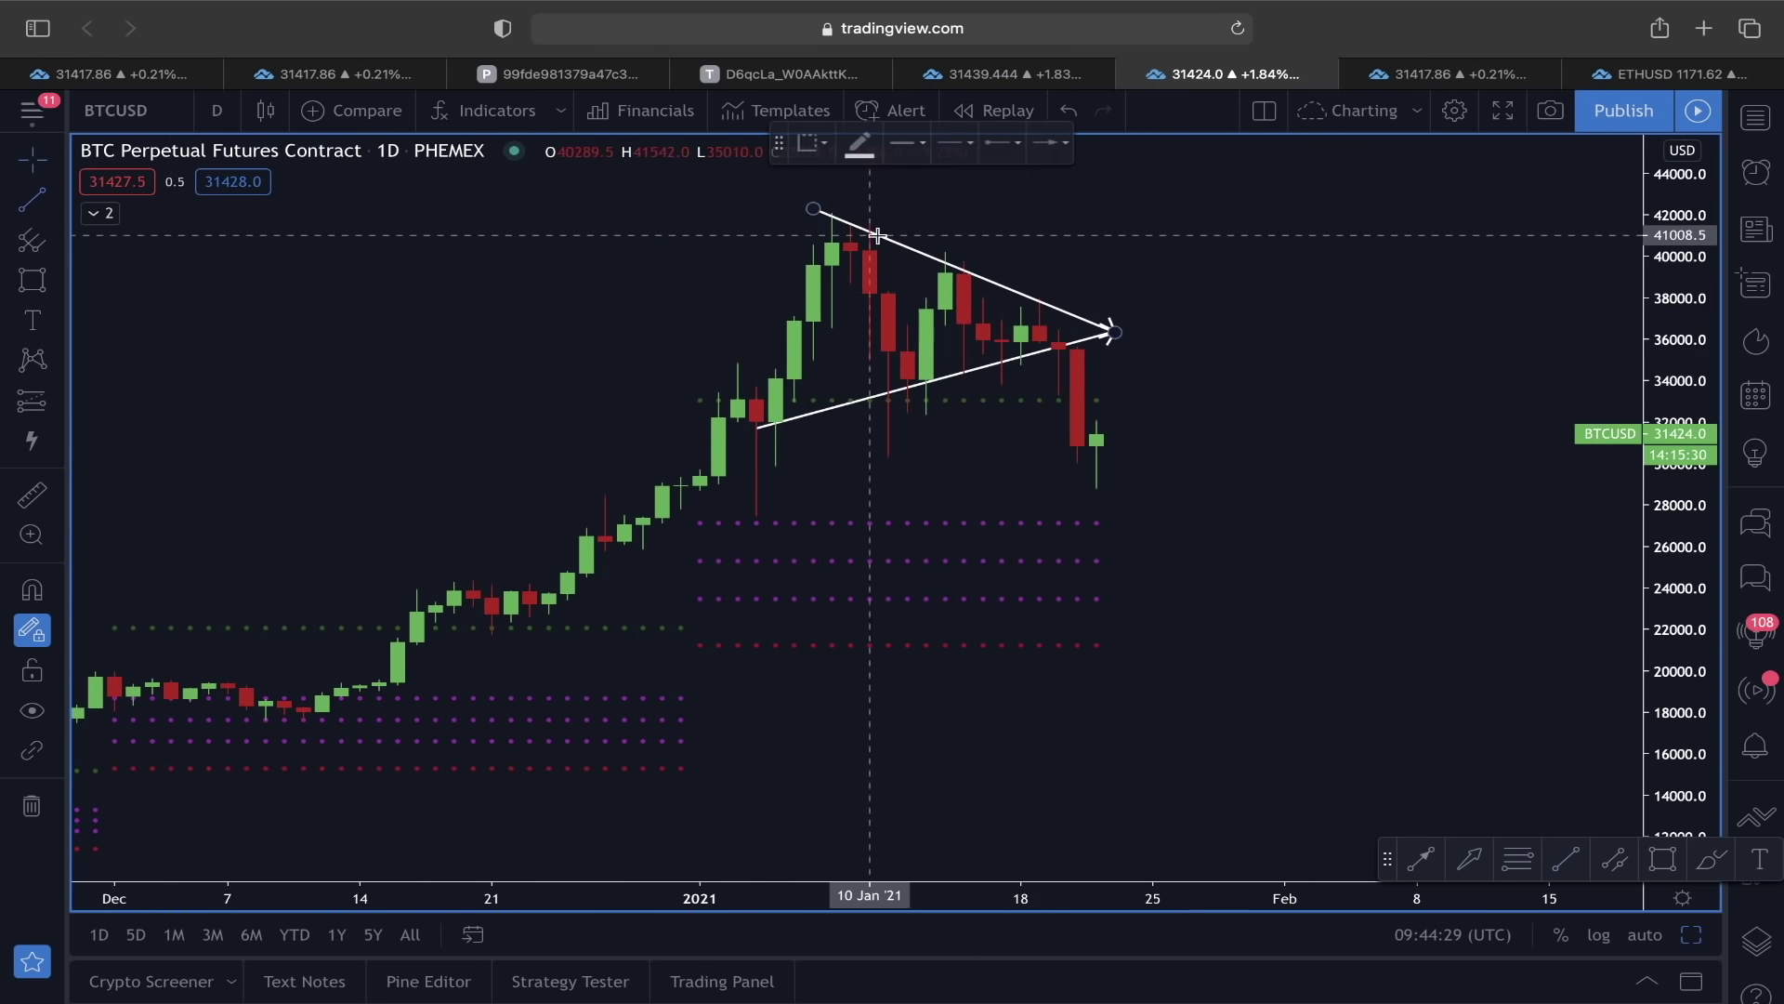
{"action": "left_click", "coordinate": [833, 244]}
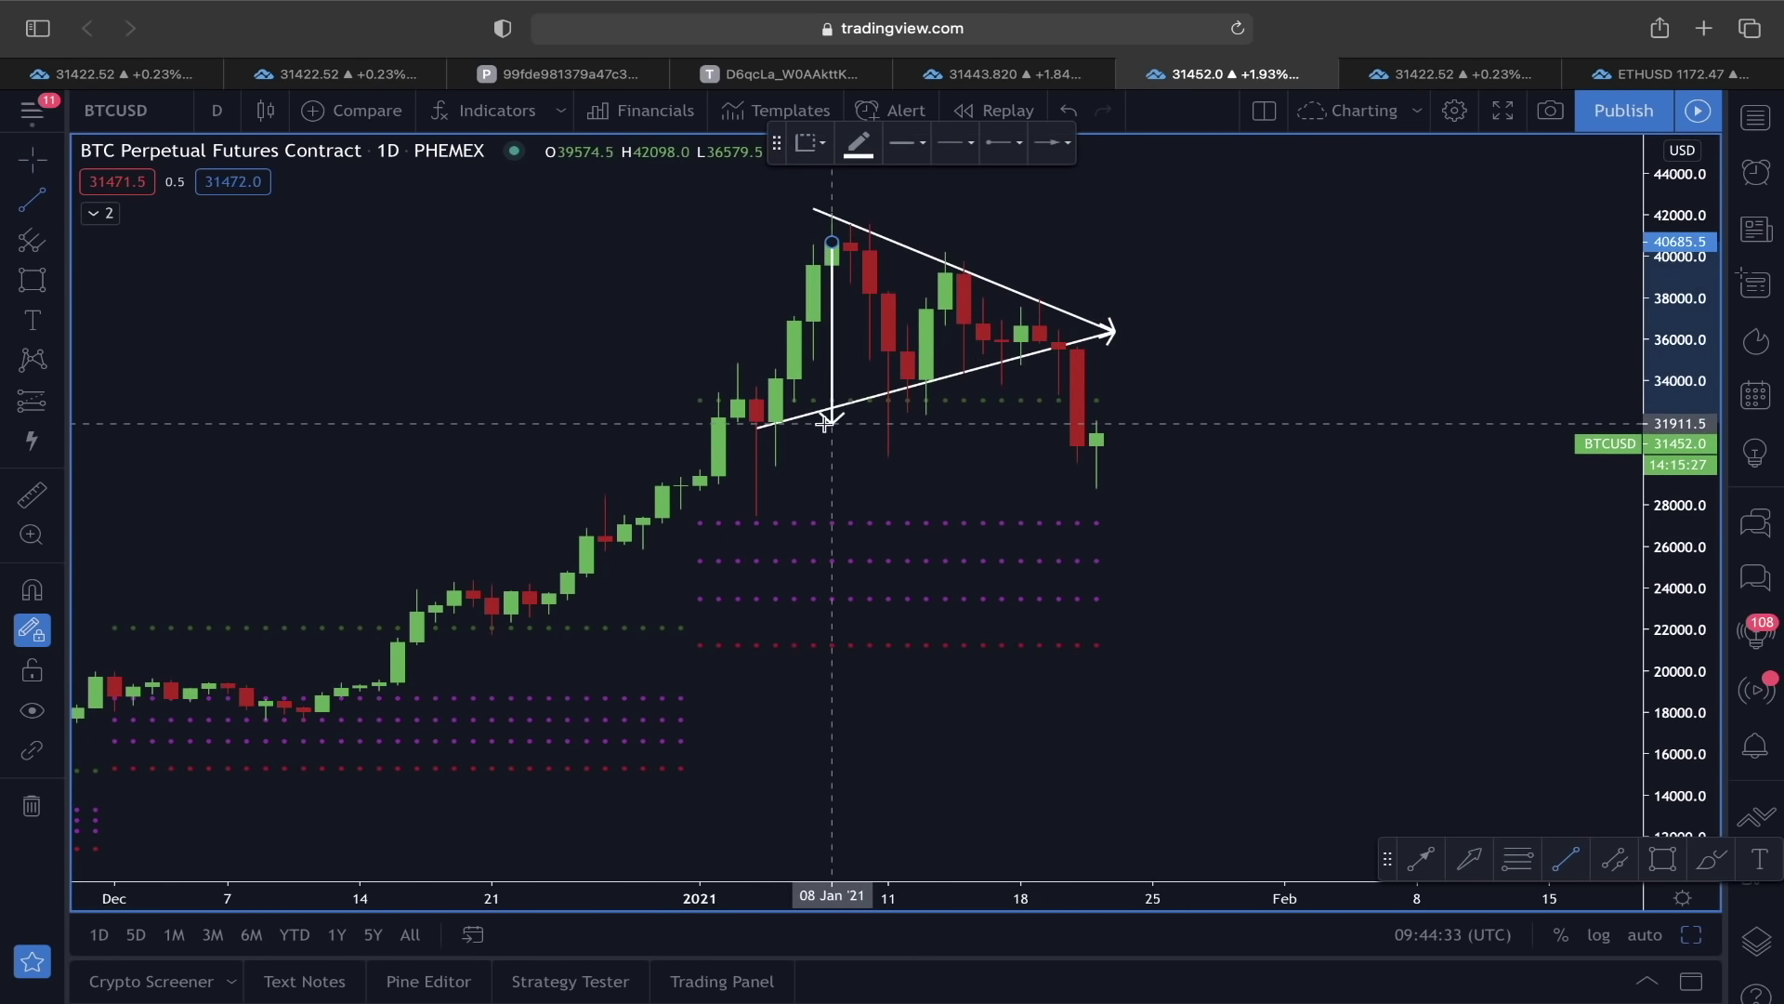
{"action": "left_click", "coordinate": [825, 422]}
{"action": "left_click_drag", "start_coordinate": [835, 322], "coordinate": [1049, 421]}
{"action": "left_click", "coordinate": [1223, 422]}
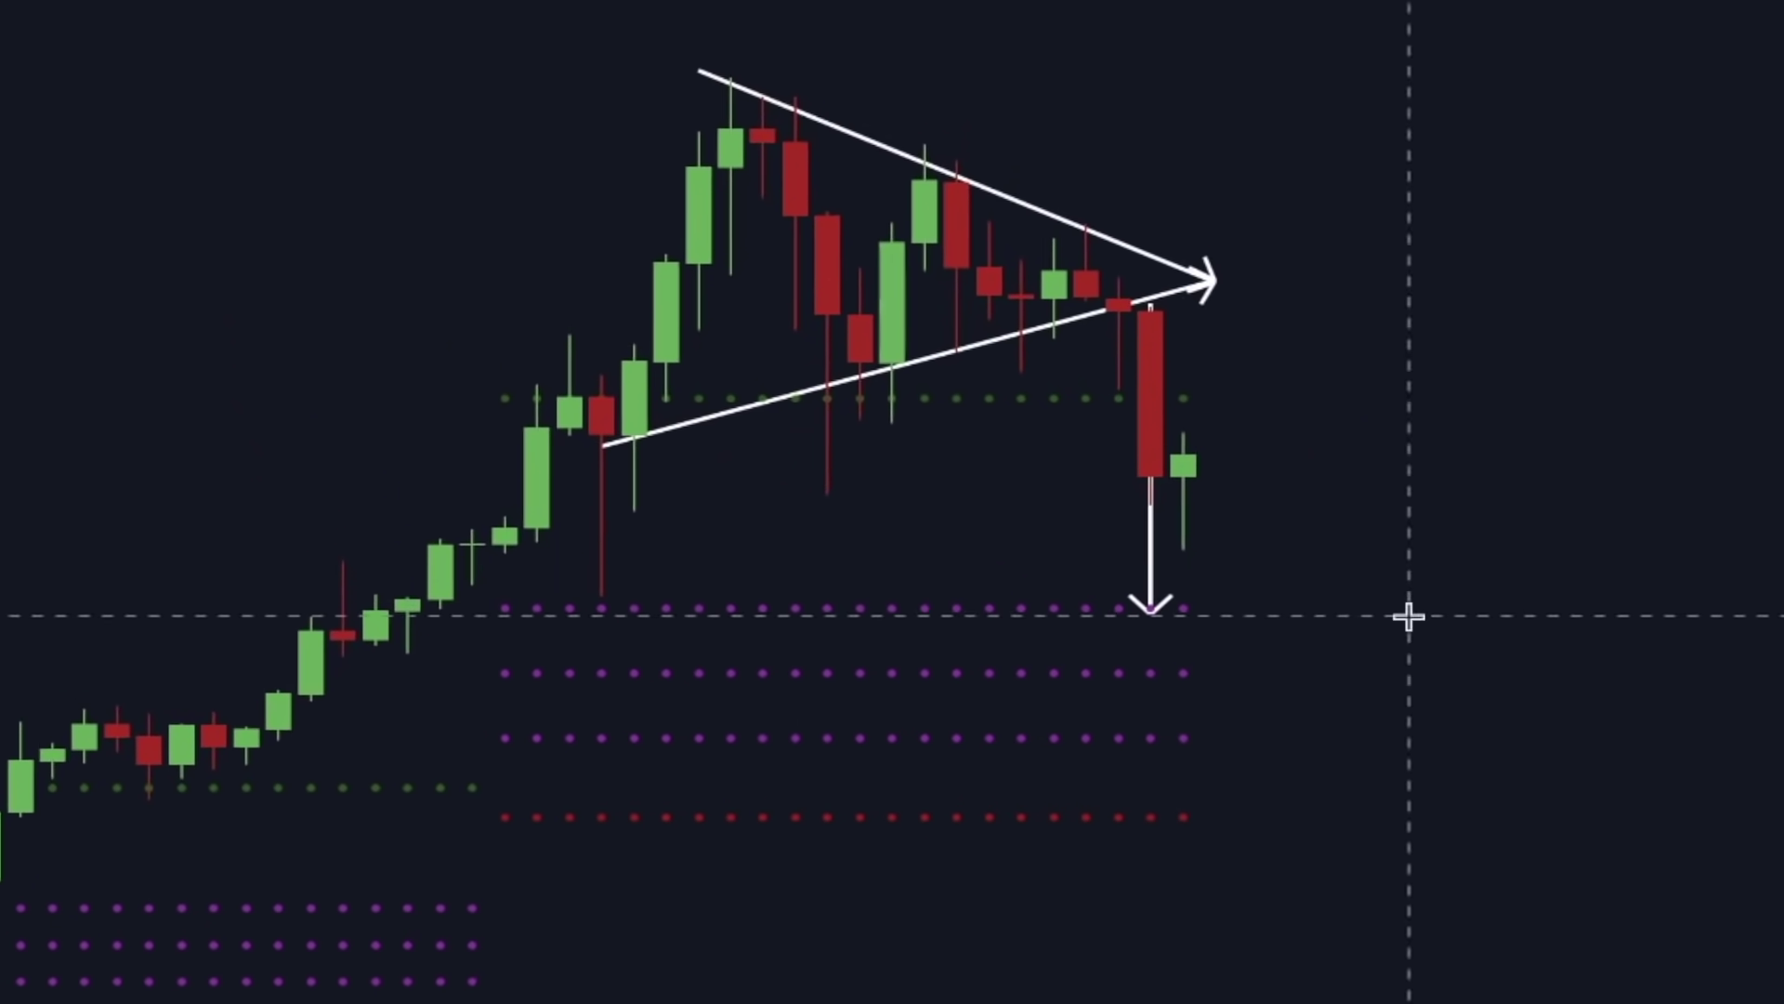
{"action": "left_click", "coordinate": [1138, 577]}
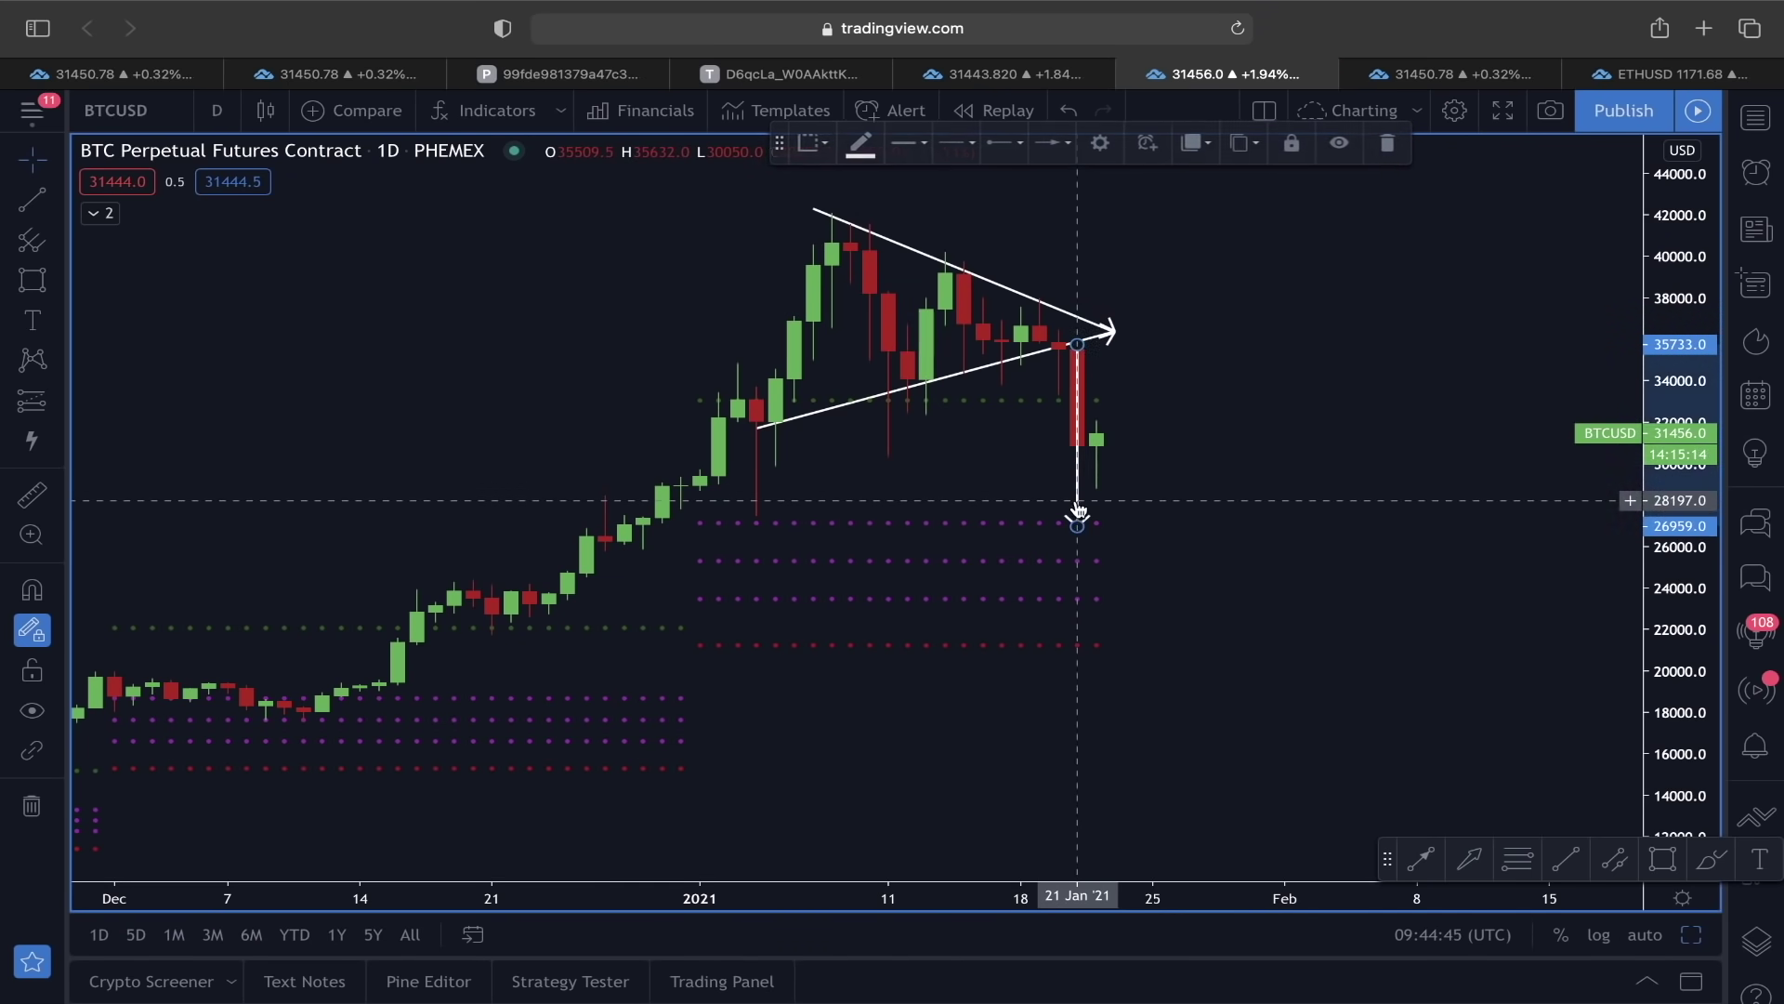
{"action": "key", "text": "Delete"}
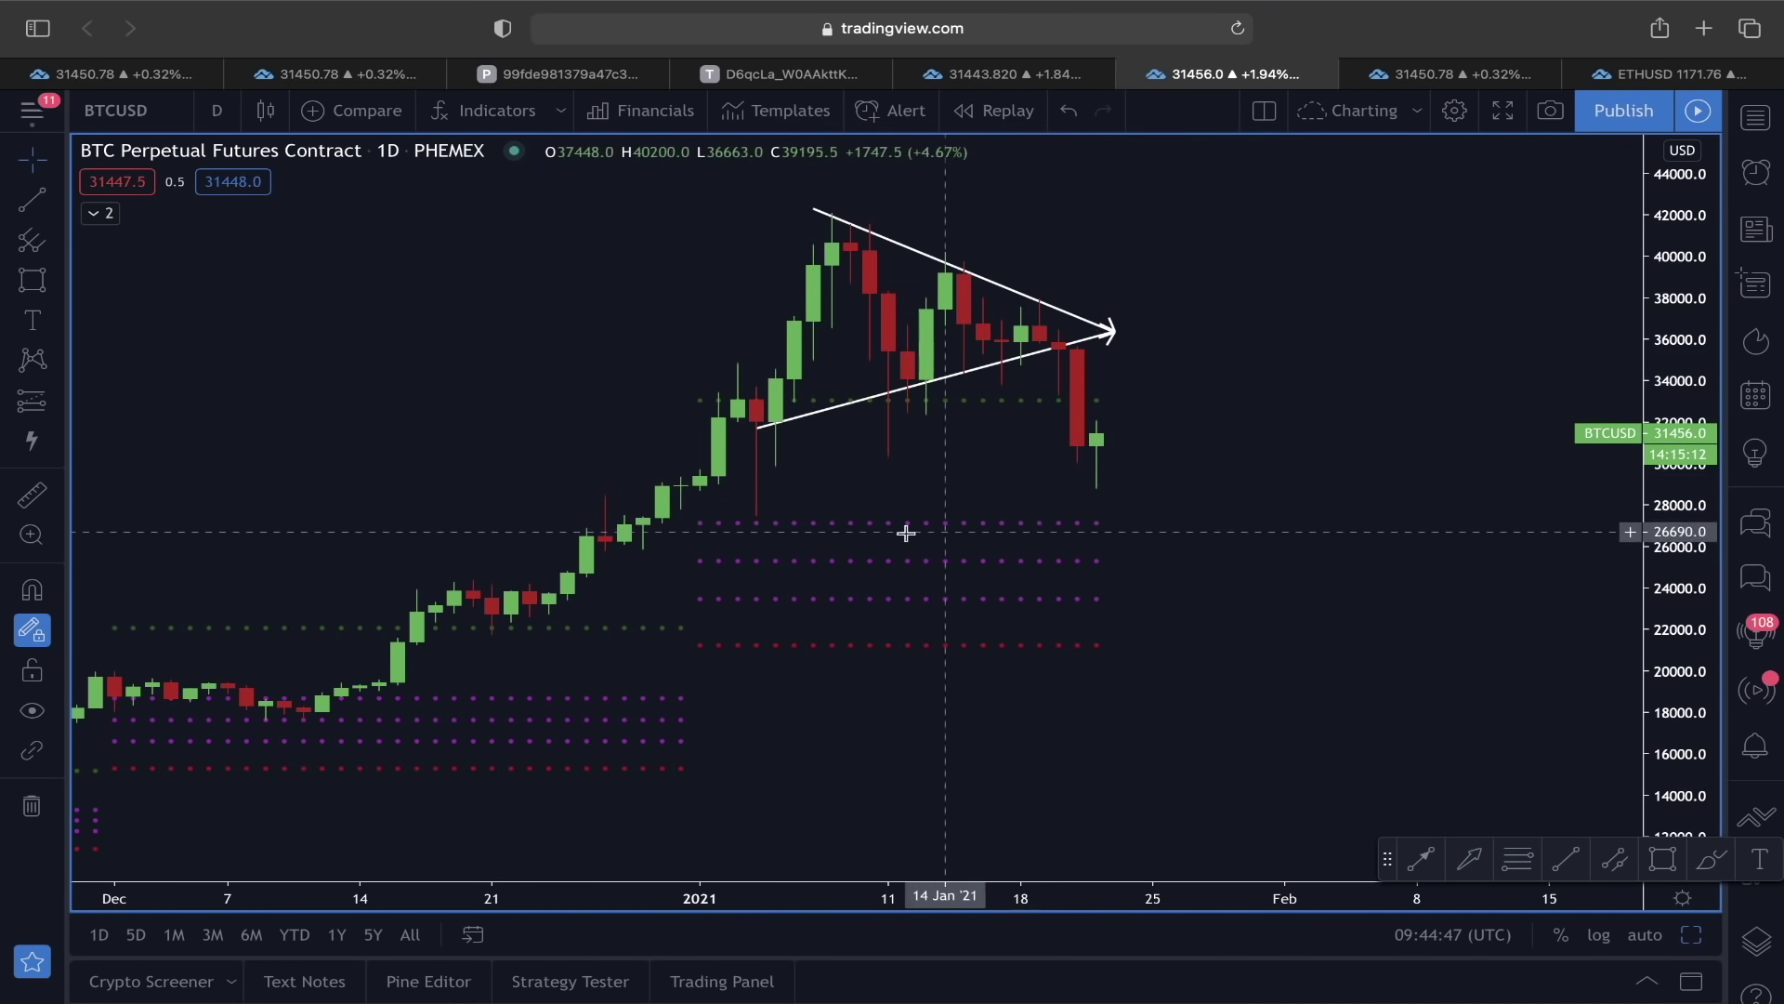
Remove the triangle drawings and draw a rectangle between about 27,766 and 22,870, from 31 December to 23 January.
{"action": "left_click", "coordinate": [38, 806]}
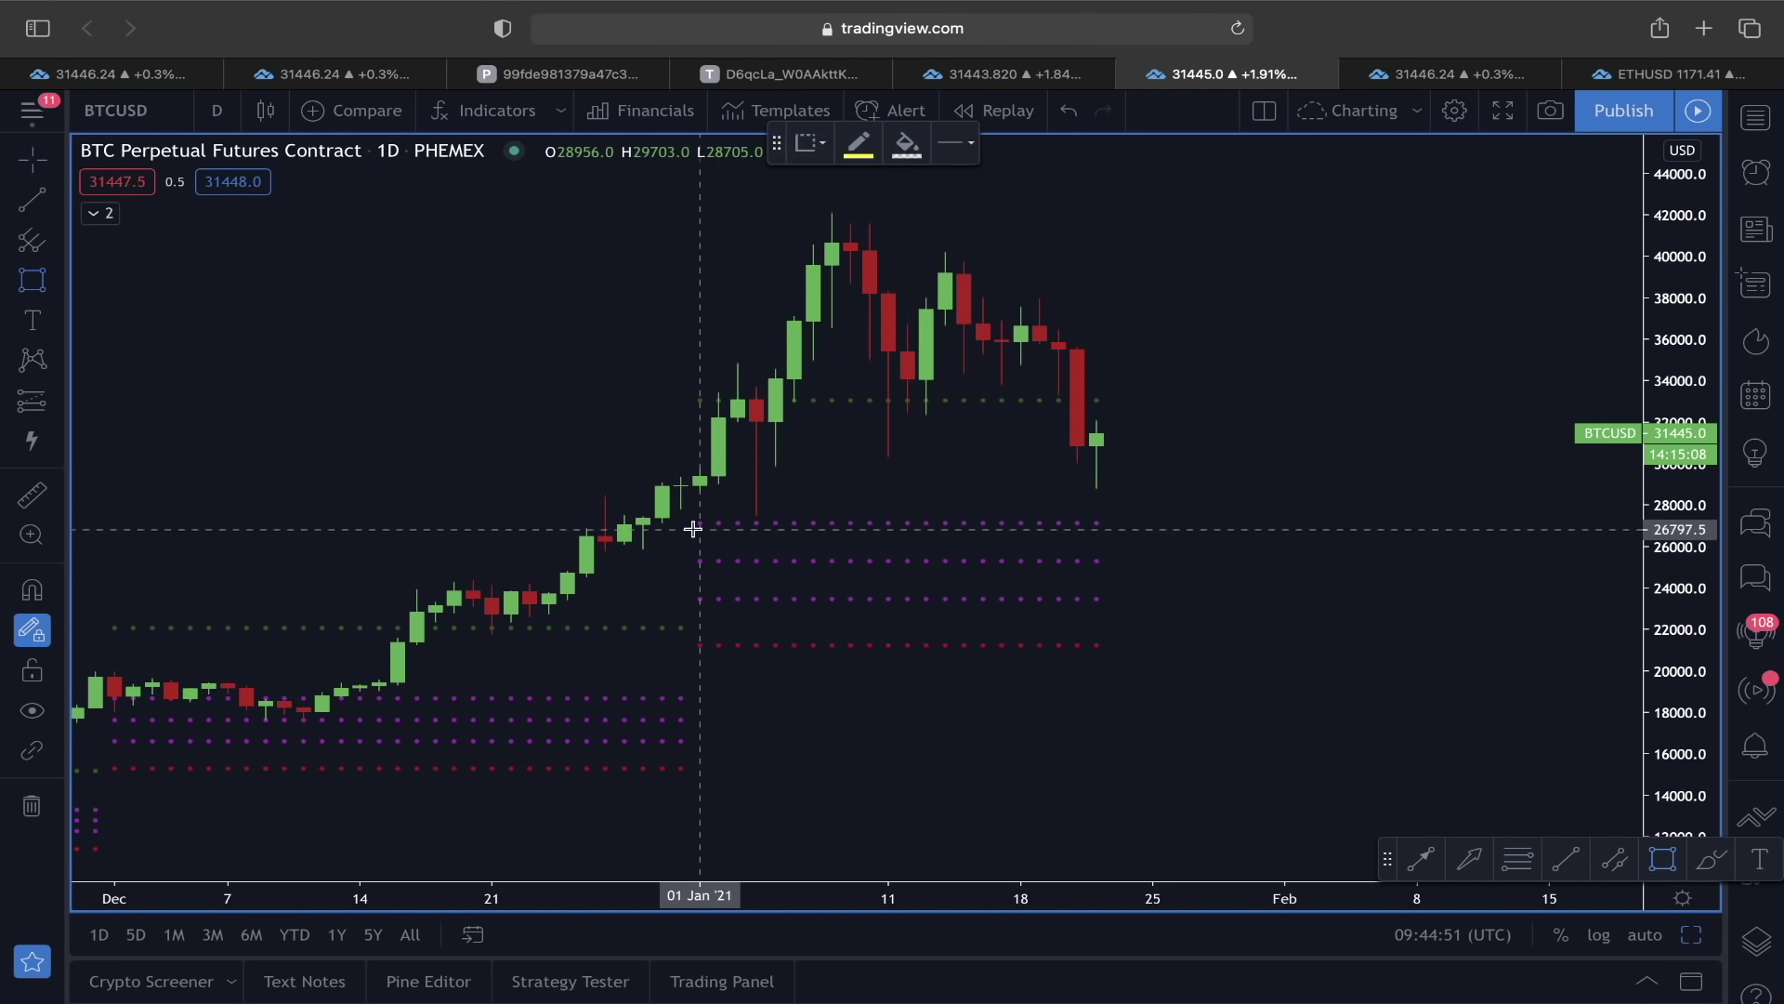
{"action": "left_click_drag", "start_coordinate": [725, 550], "coordinate": [1157, 611]}
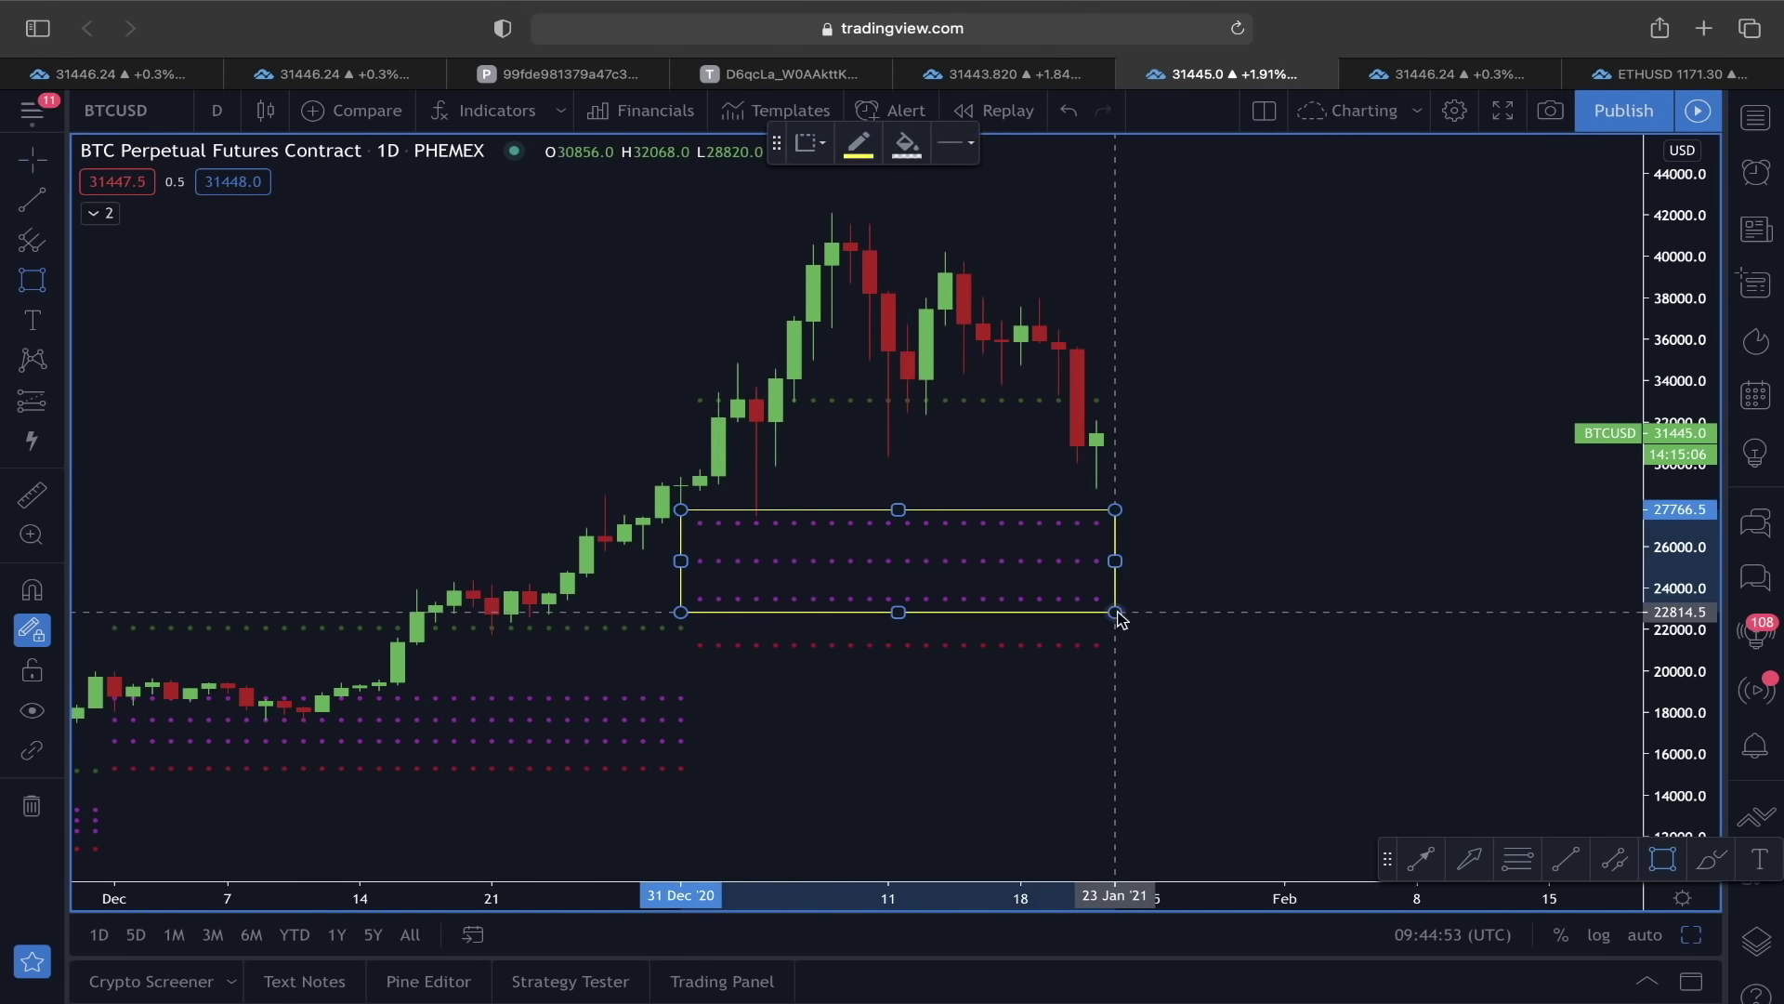
{"action": "left_click", "coordinate": [1117, 614]}
On the 4-hour OKCOIN chart, add arrows at the support box touches and brush a projected path dipping to about 27,000.
{"action": "left_click", "coordinate": [37, 203]}
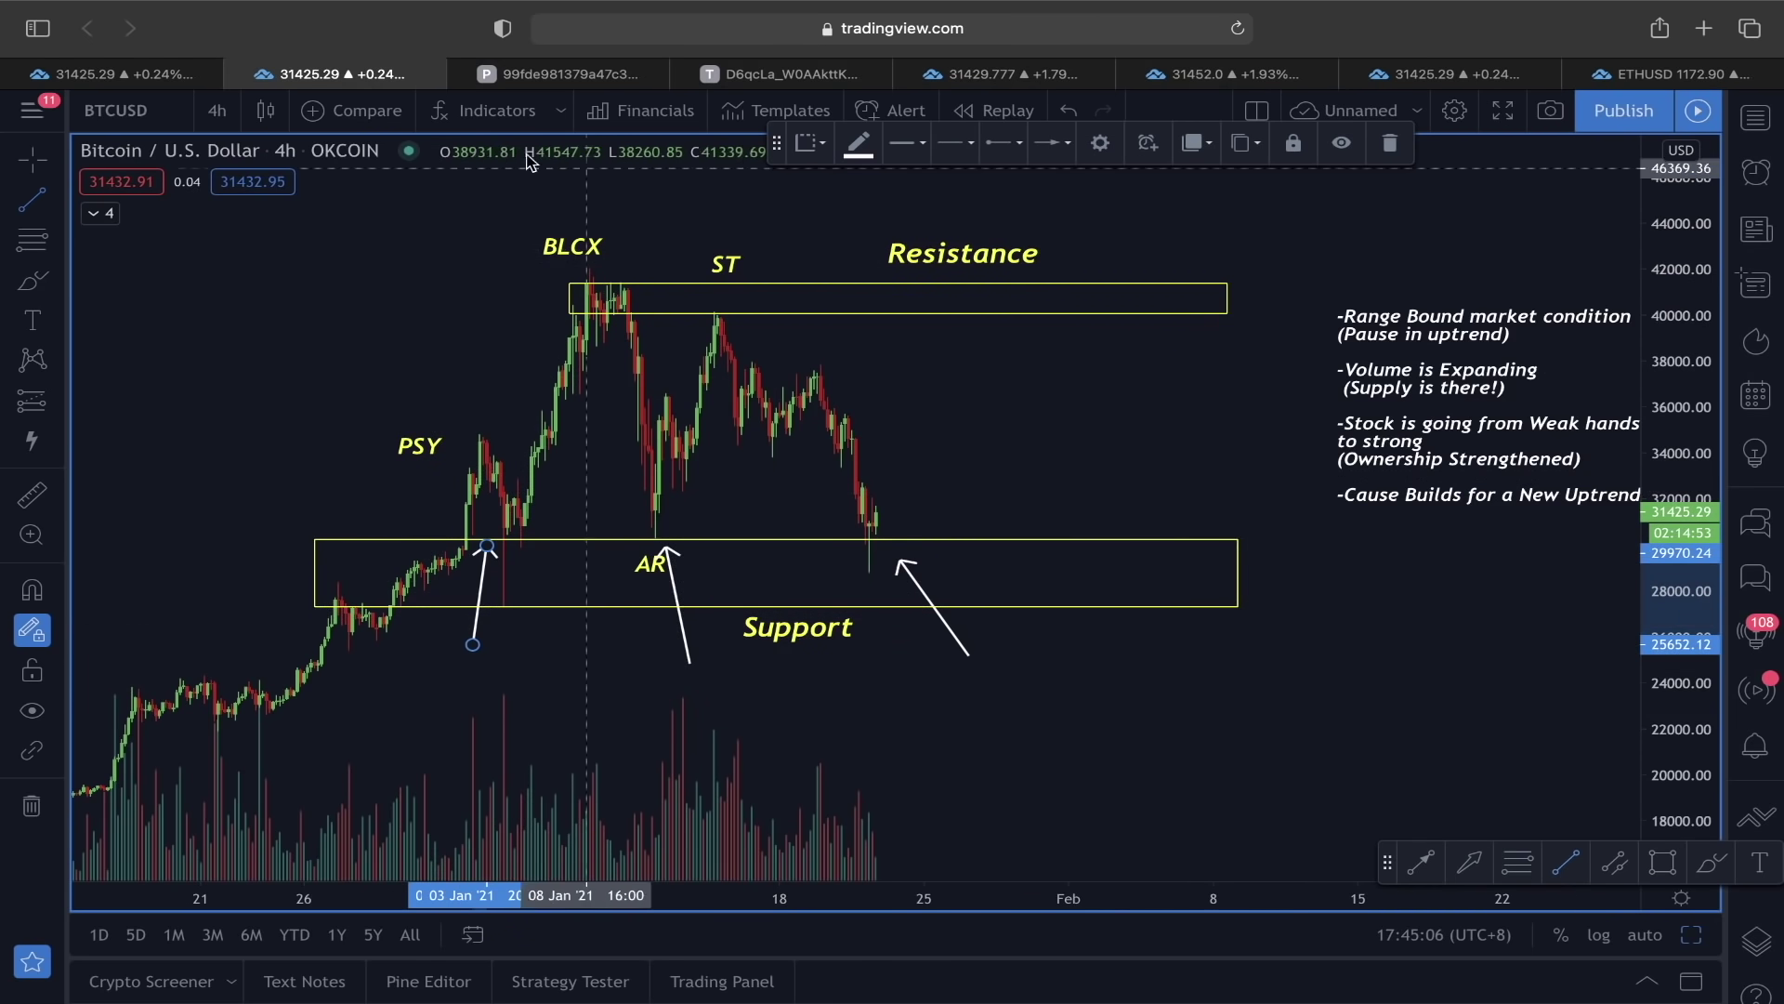
{"action": "left_click", "coordinate": [31, 281]}
{"action": "mouse_move", "coordinate": [894, 530]}
{"action": "left_mouse_down"}
{"action": "mouse_move", "coordinate": [976, 544]}
{"action": "mouse_move", "coordinate": [1020, 615]}
{"action": "left_mouse_up"}
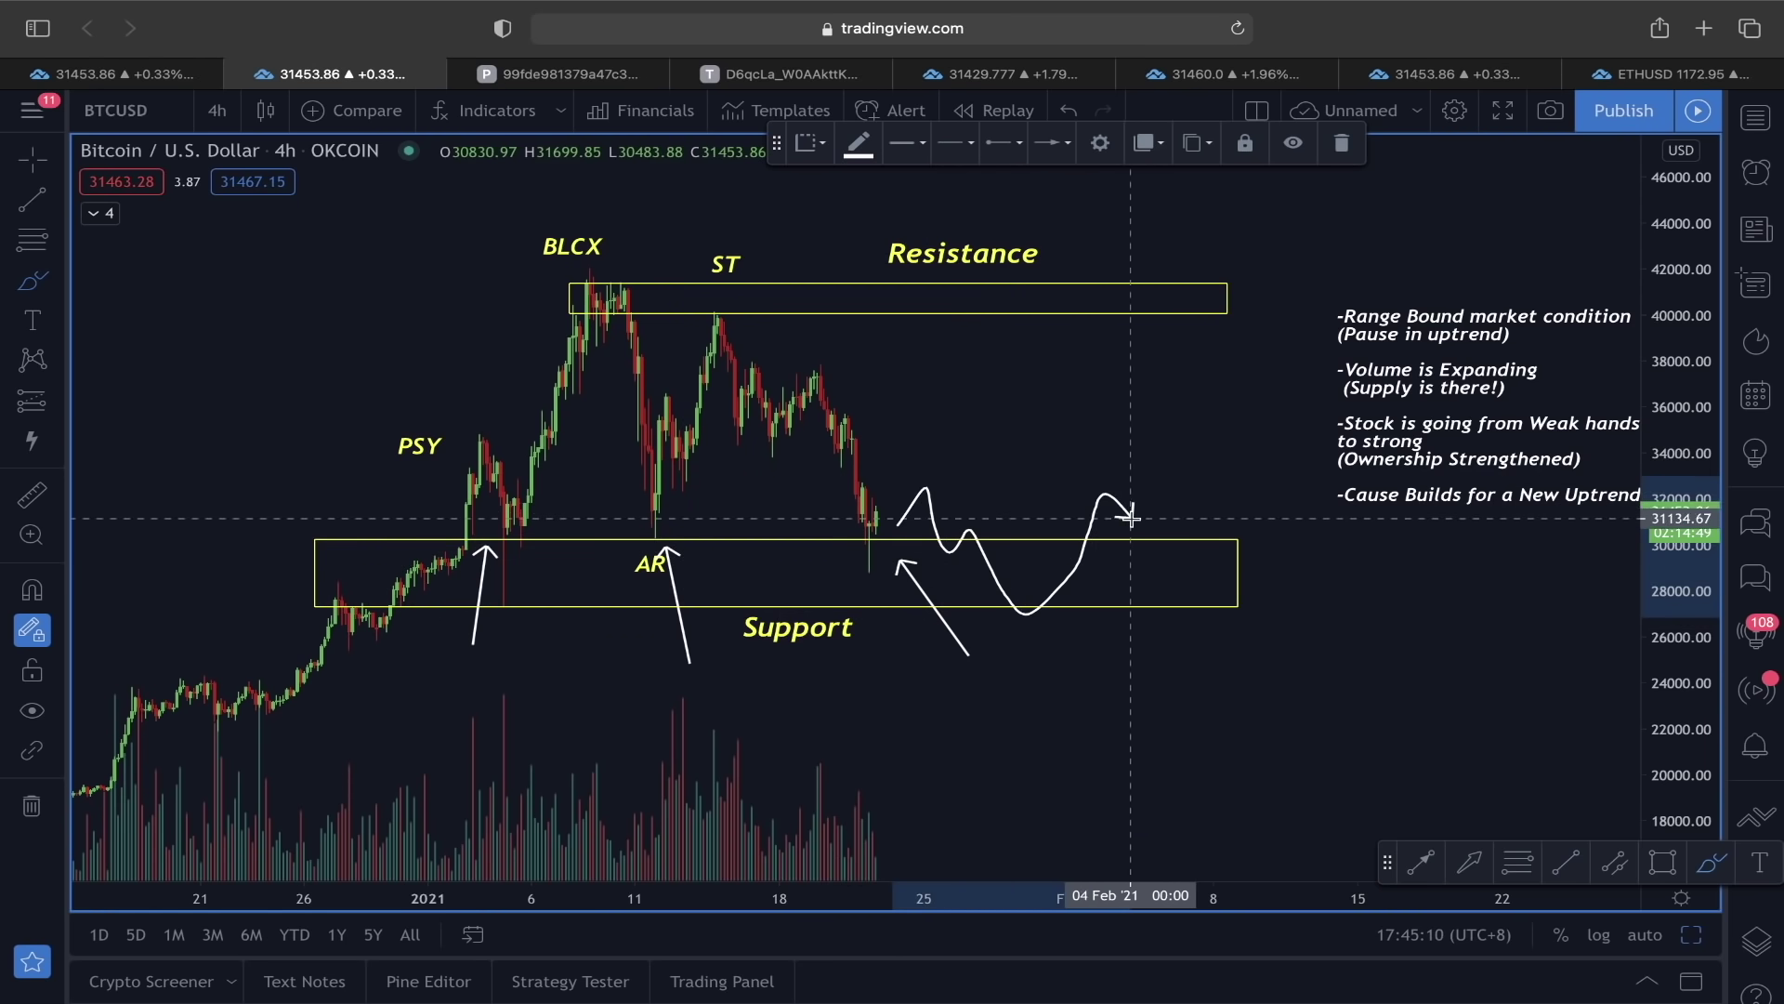
Return to the daily PHEMEX chart and draw a falling line from about 41,439 on 8 January to 36,002 on 24 January.
{"action": "left_click", "coordinate": [790, 75]}
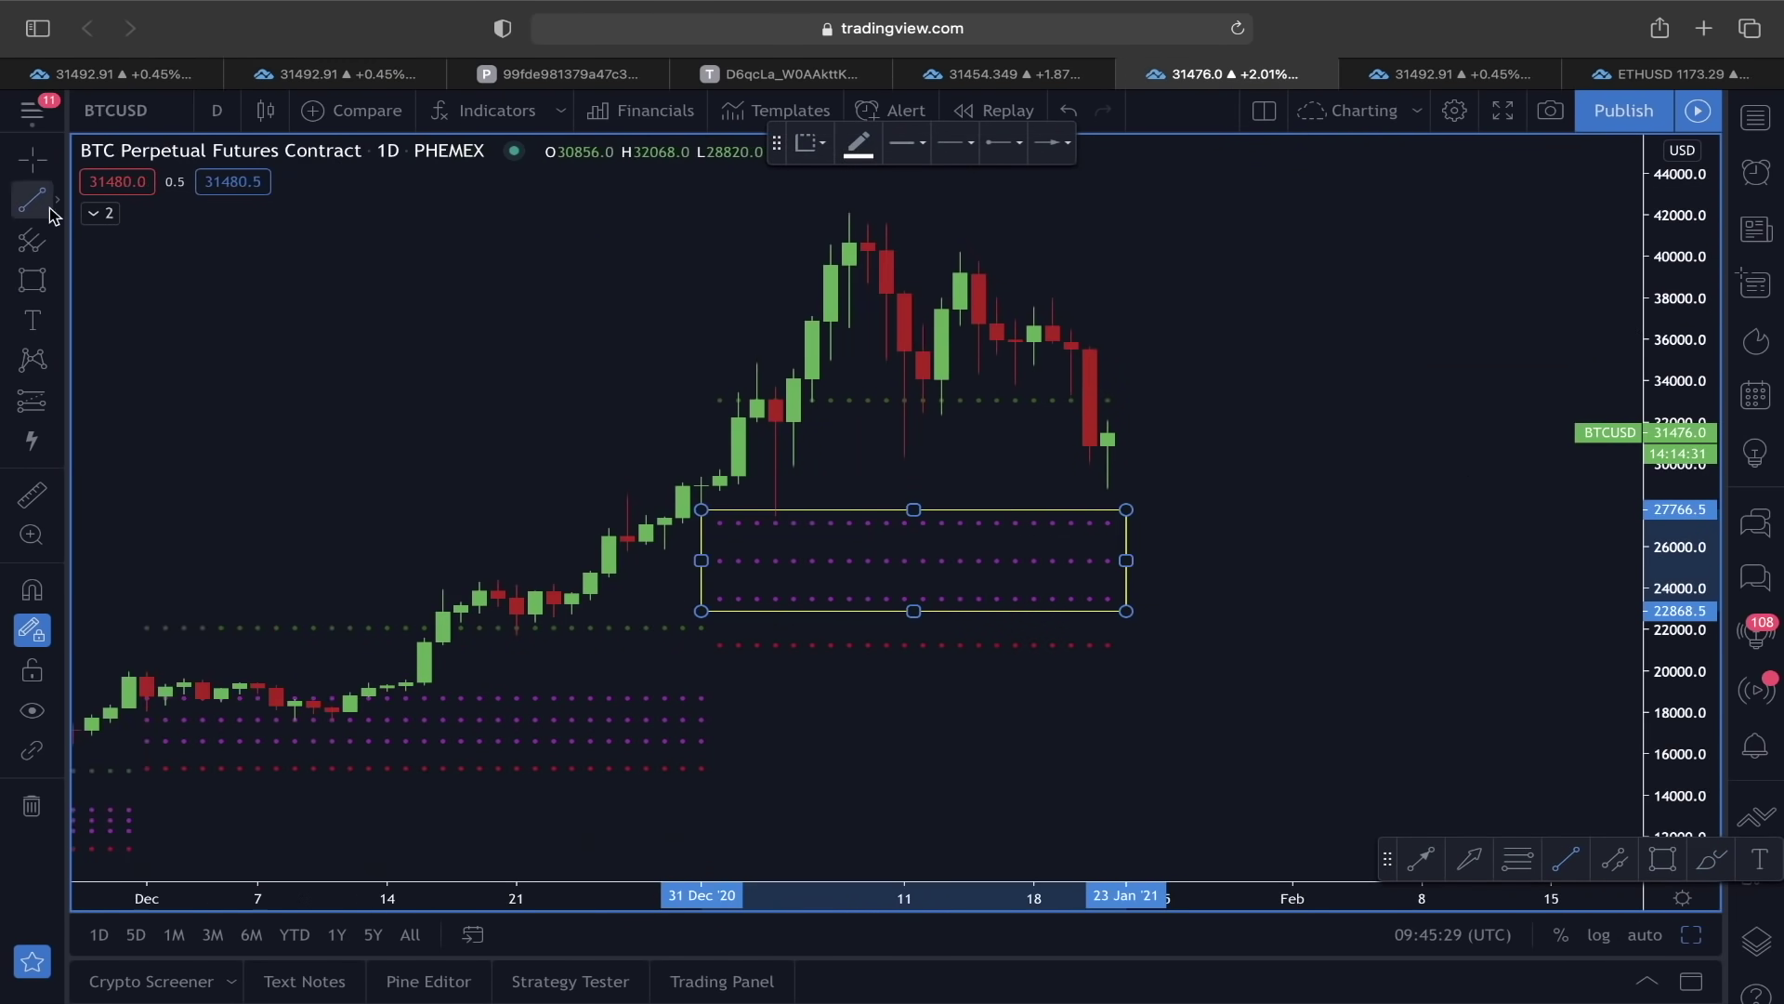
{"action": "left_click", "coordinate": [31, 199]}
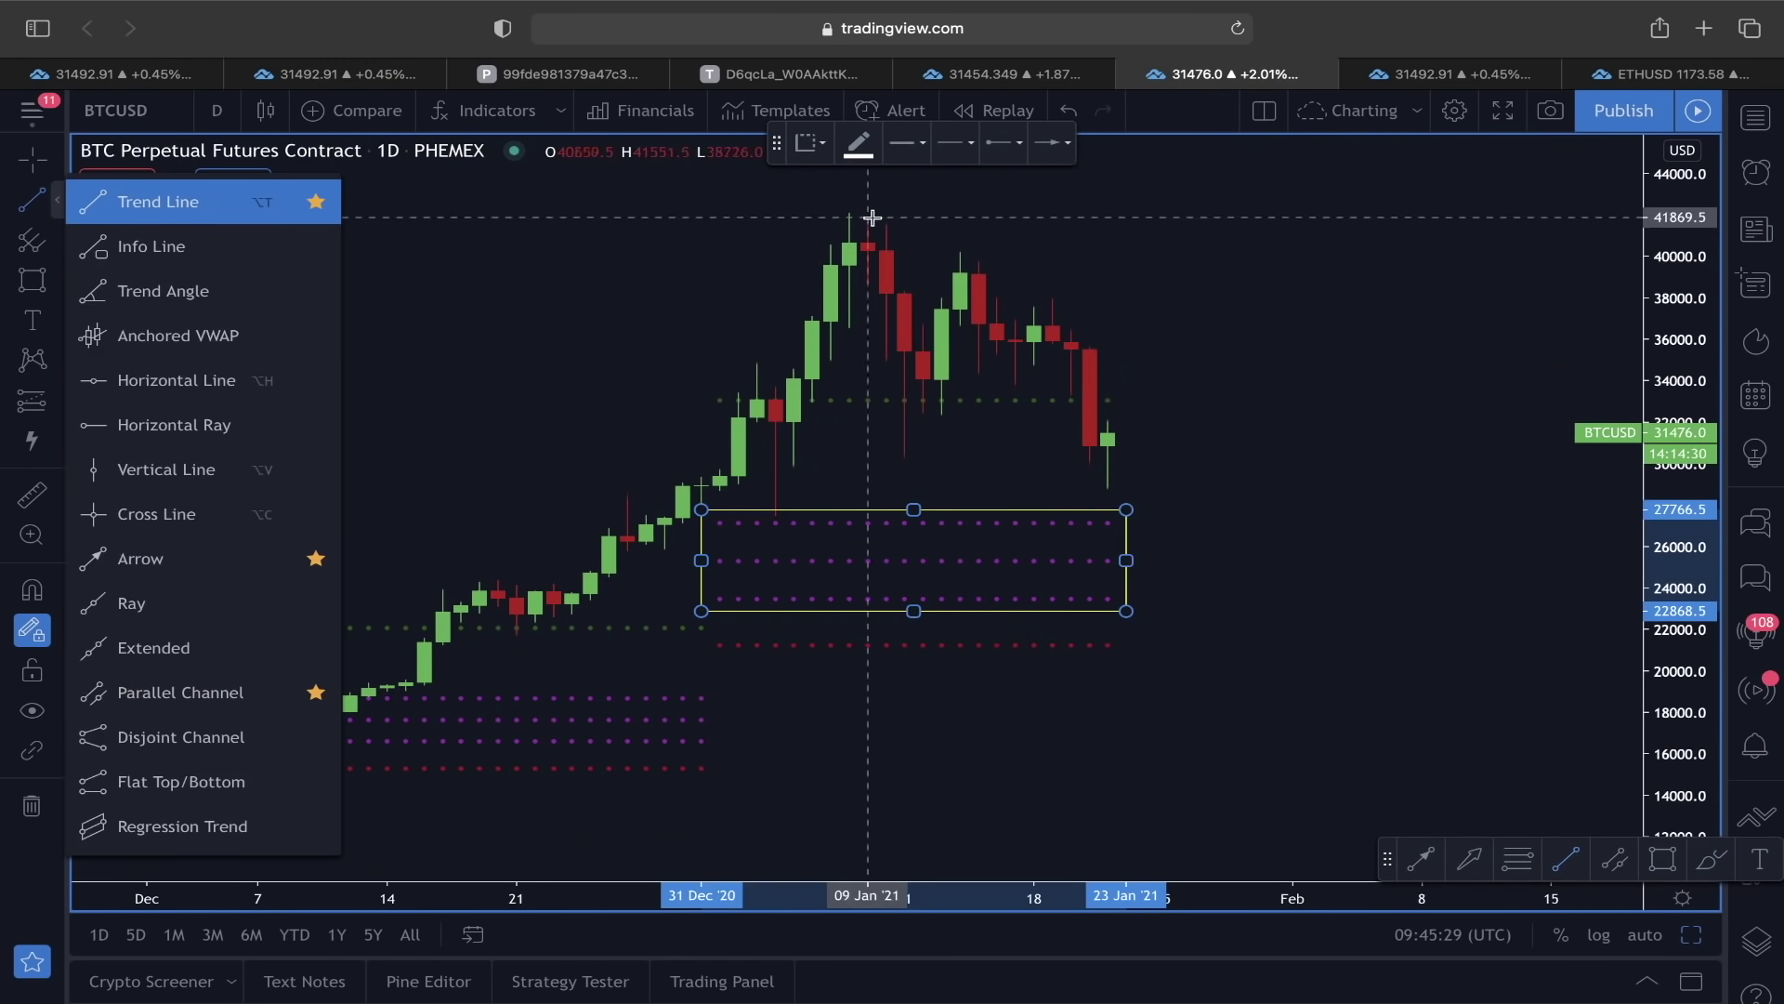
{"action": "left_click", "coordinate": [158, 557]}
{"action": "left_click", "coordinate": [849, 226]}
{"action": "left_click", "coordinate": [1145, 336]}
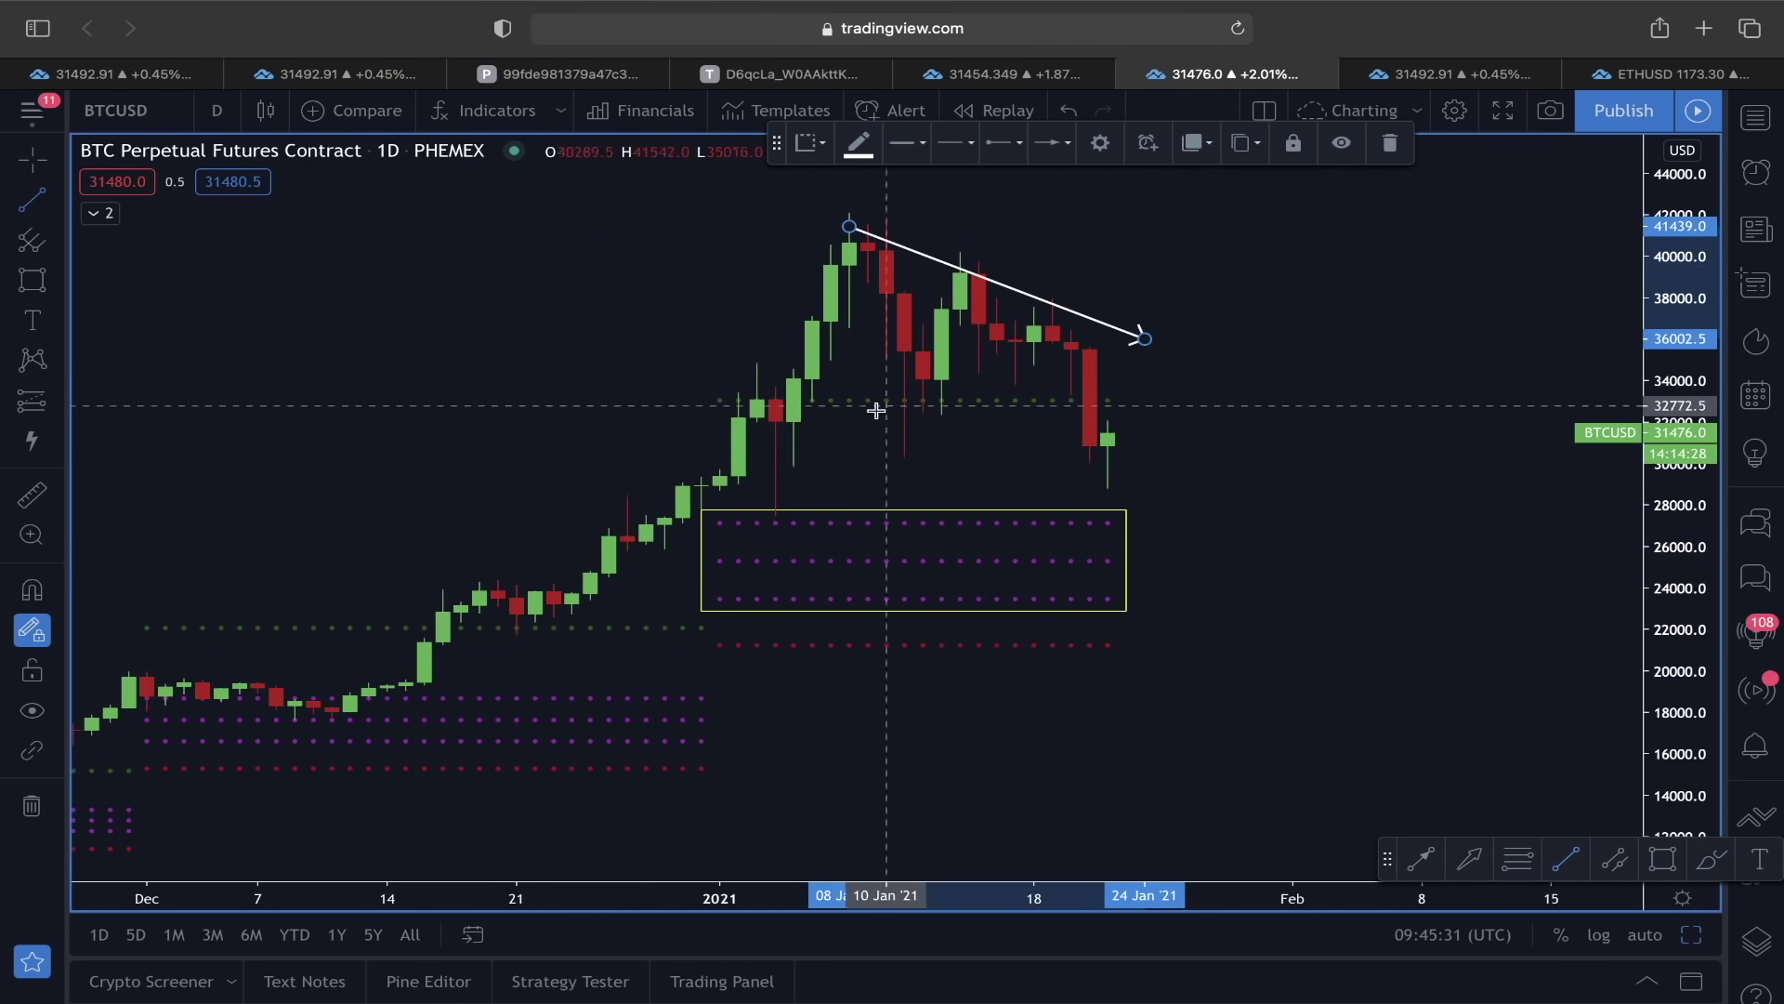
Try a rising lower line from about 31,750 on 5 January to about 36,379 on 24 January.
{"action": "left_click", "coordinate": [792, 427]}
{"action": "left_click", "coordinate": [1144, 333]}
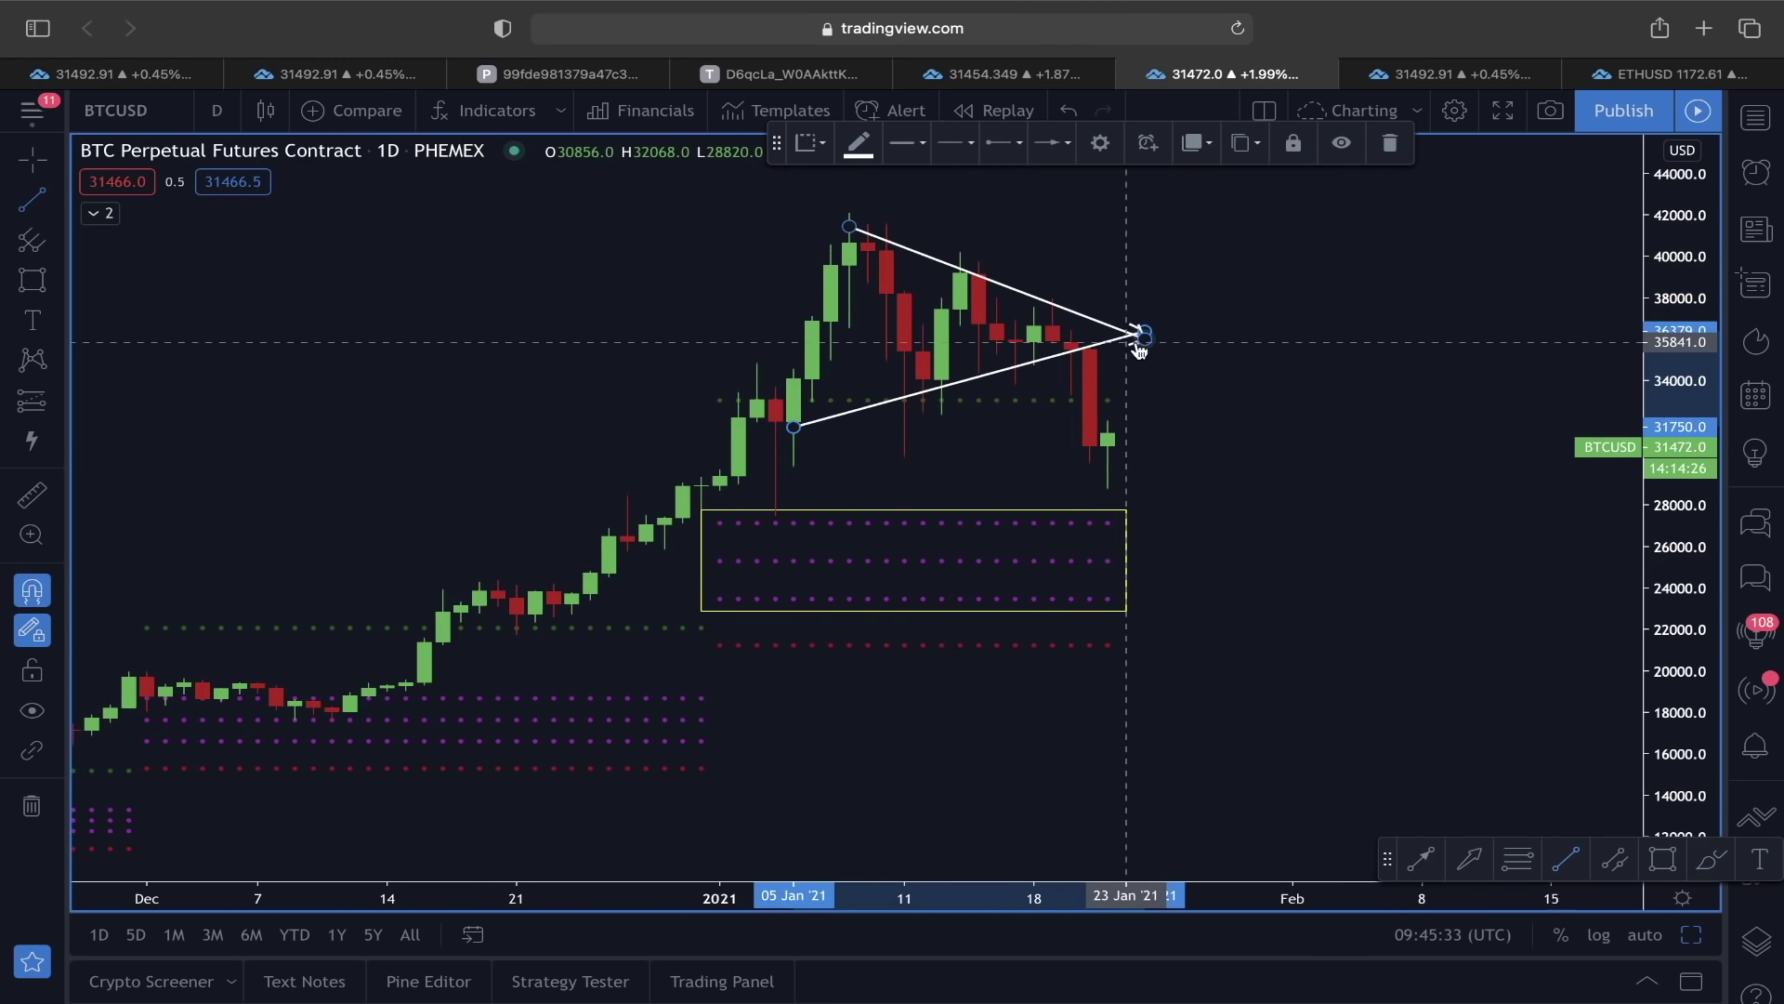
{"action": "key", "text": "super+z"}
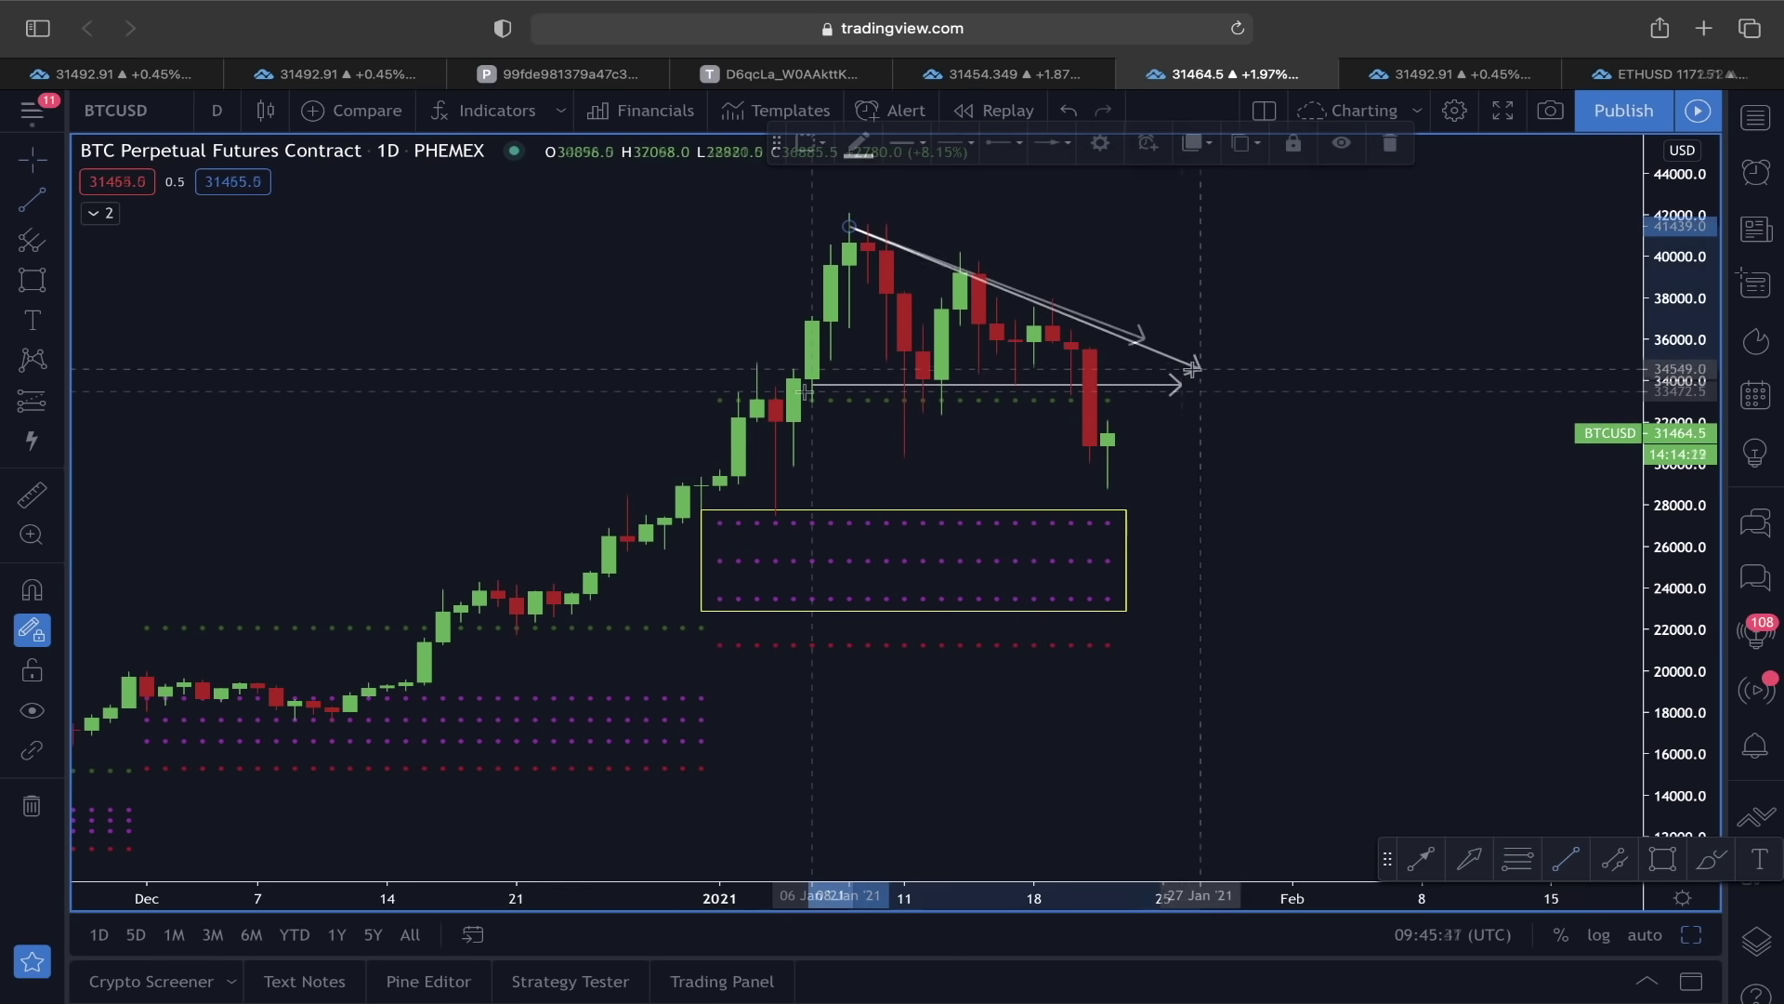
Draw a flat lower line at about 33,750 from 6 January and lower the falling line's end to about 35,000.
{"action": "mouse_move", "coordinate": [1195, 366]}
{"action": "left_mouse_down"}
{"action": "mouse_move", "coordinate": [1195, 384]}
{"action": "mouse_move", "coordinate": [1135, 387]}
{"action": "mouse_move", "coordinate": [1201, 373]}
{"action": "left_mouse_up"}
{"action": "scroll", "coordinate": [1195, 384], "scroll_direction": "right", "scroll_amount": 3}
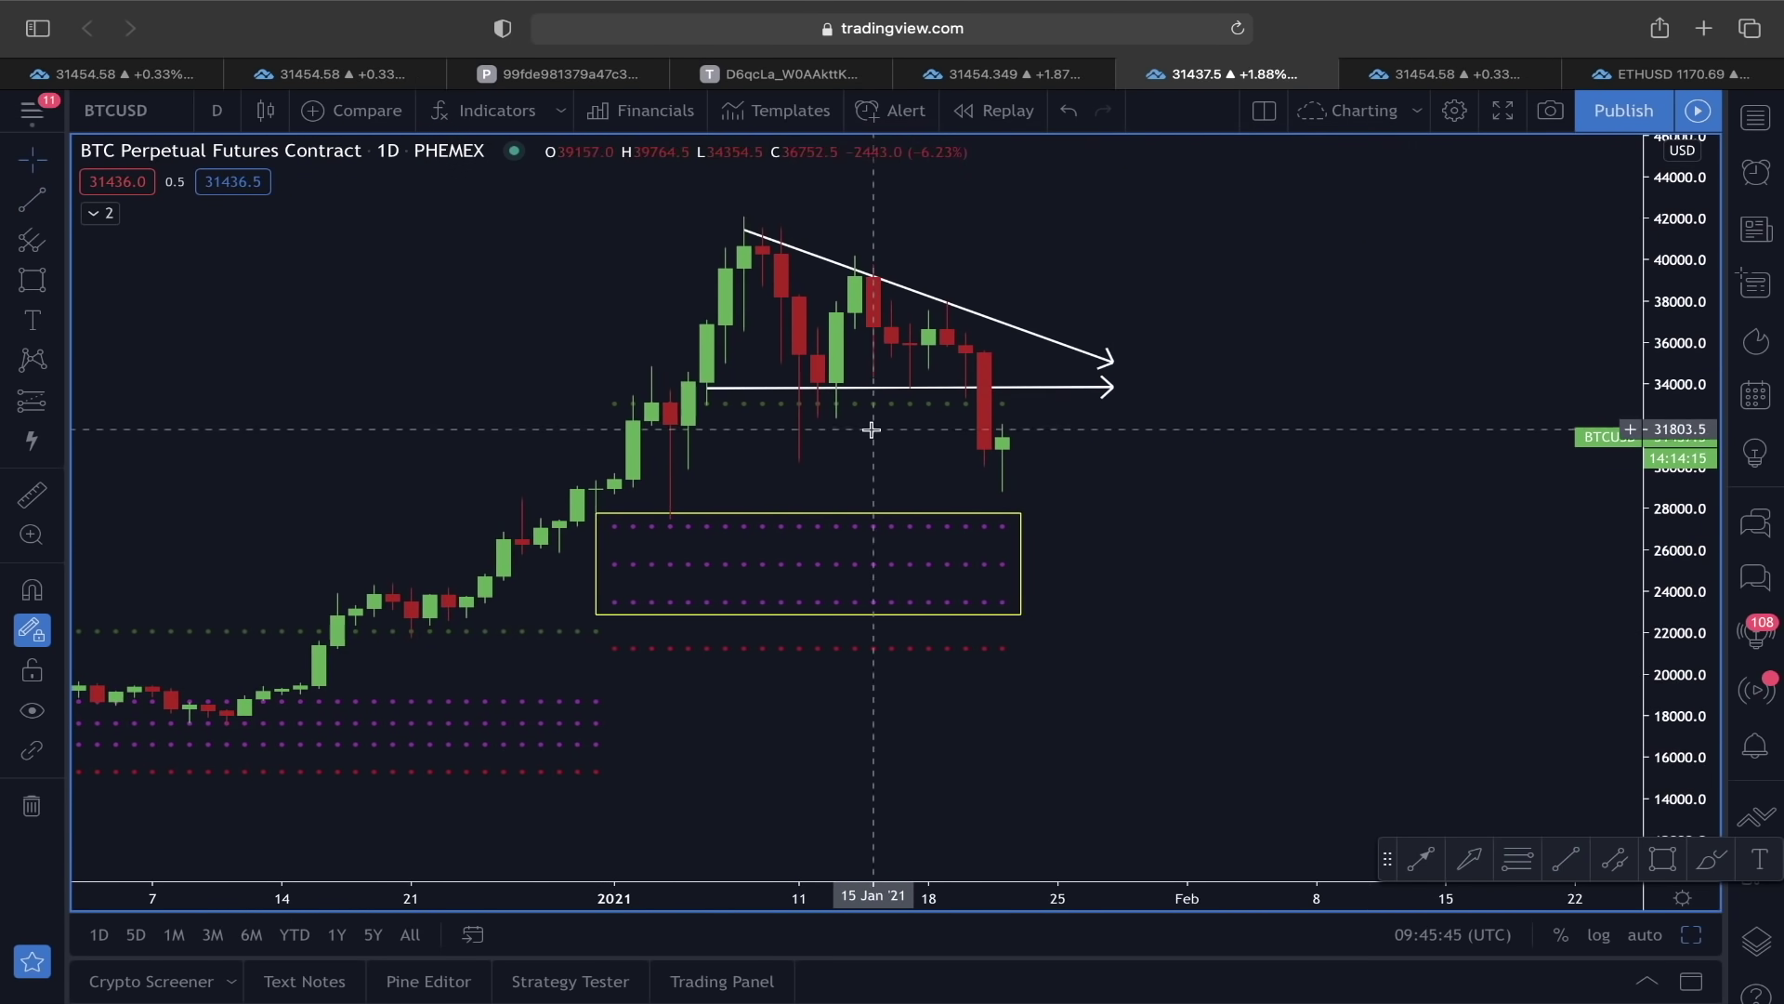
Draw a vertical arrow spanning the triangle's height and move it to the 21 January candle, pointing down to about 27,200.
{"action": "left_click", "coordinate": [32, 199]}
{"action": "left_click_drag", "start_coordinate": [725, 245], "coordinate": [724, 388]}
{"action": "left_click_drag", "start_coordinate": [726, 307], "coordinate": [988, 443]}
{"action": "left_click", "coordinate": [1131, 474]}
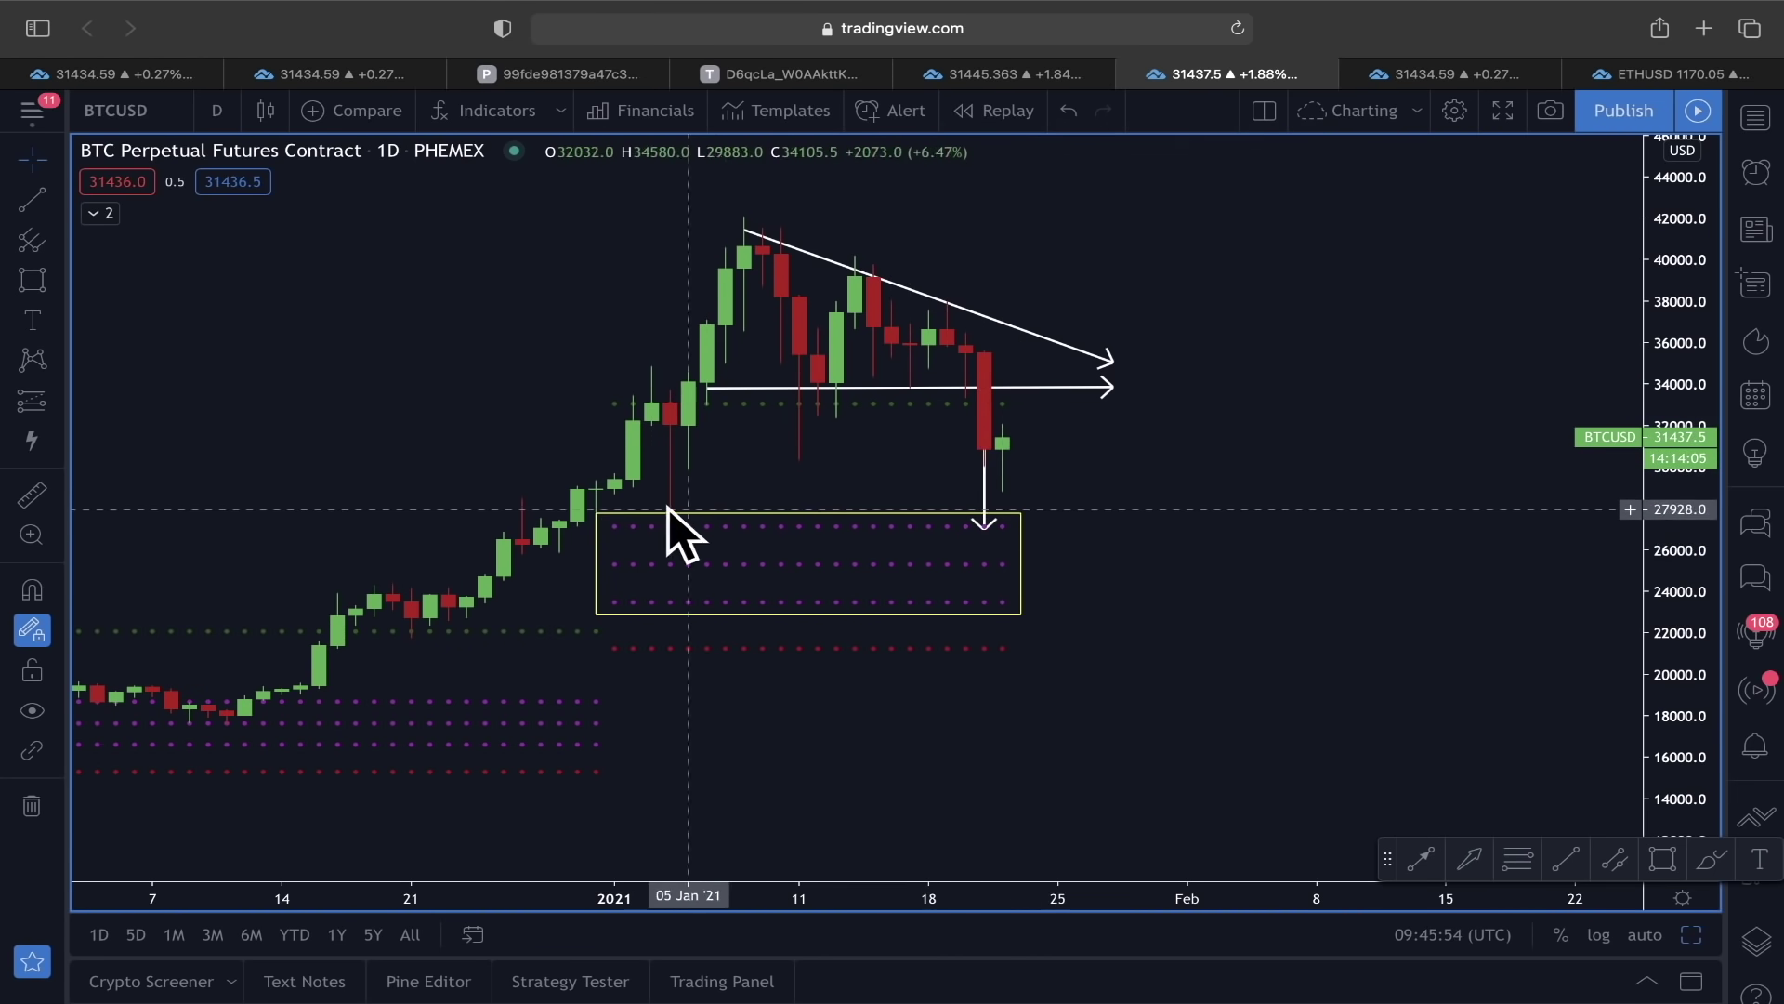
{"action": "scroll", "coordinate": [1152, 446], "scroll_direction": "down", "scroll_amount": 2}
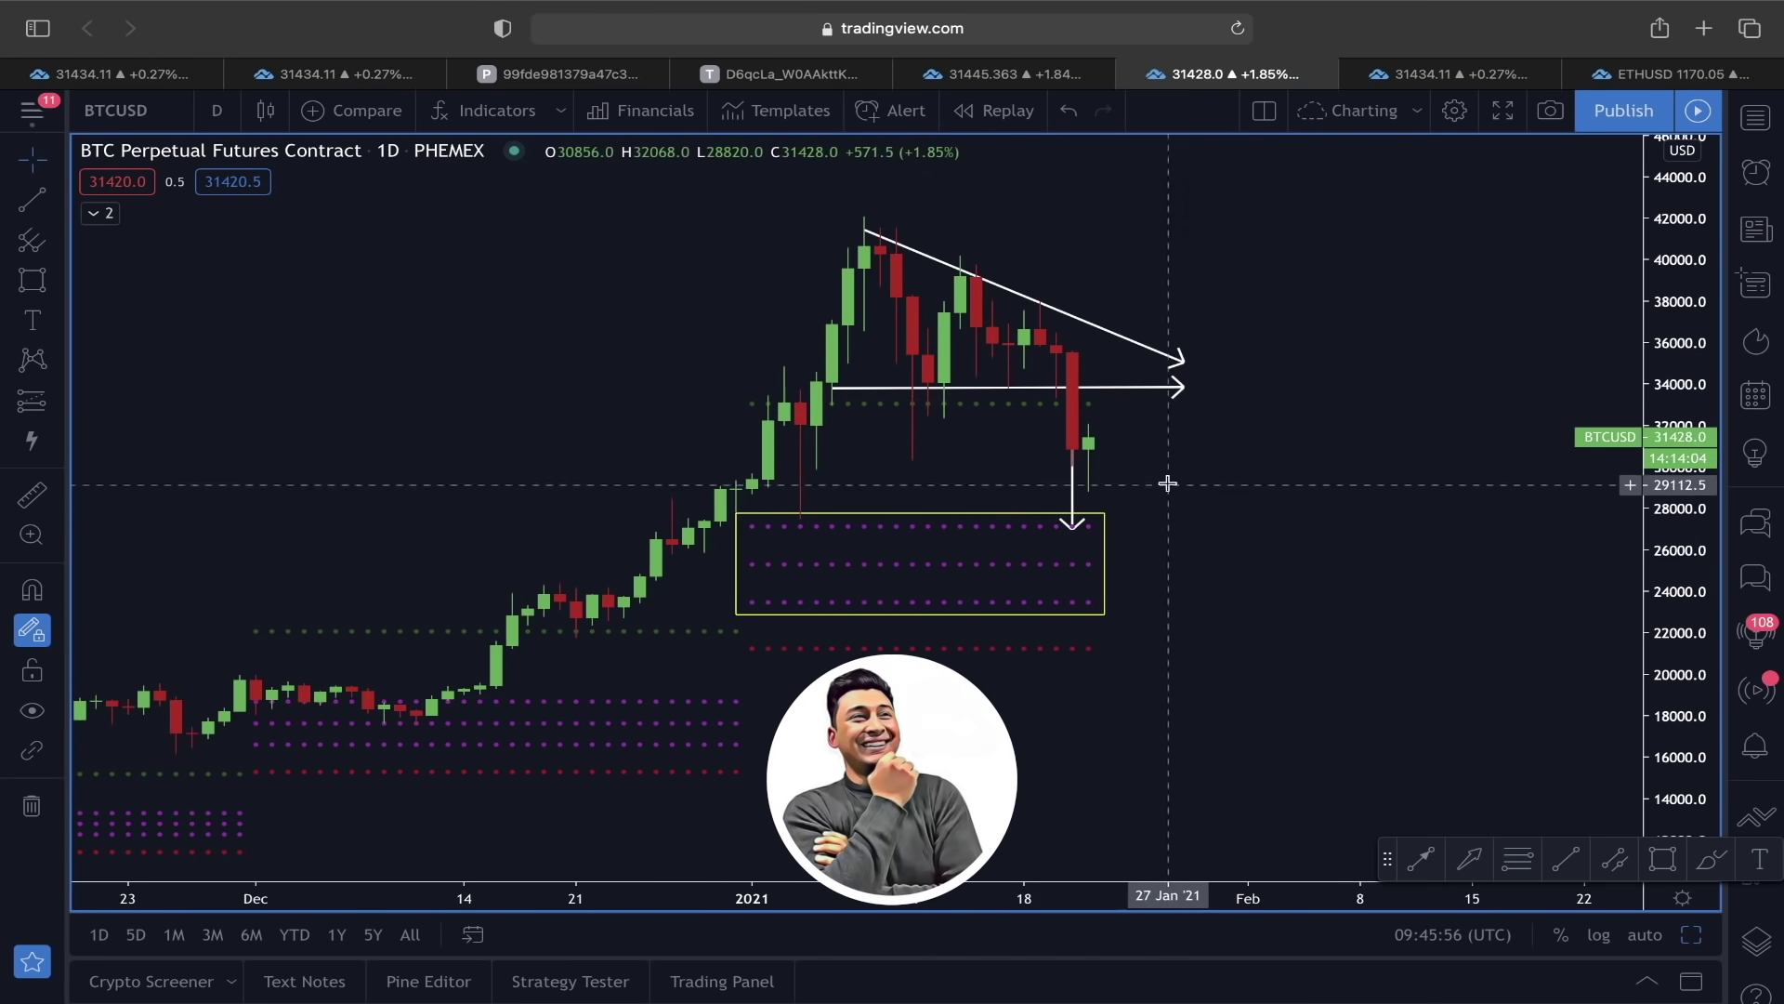
{"action": "left_click_drag", "start_coordinate": [1246, 498], "coordinate": [1149, 497]}
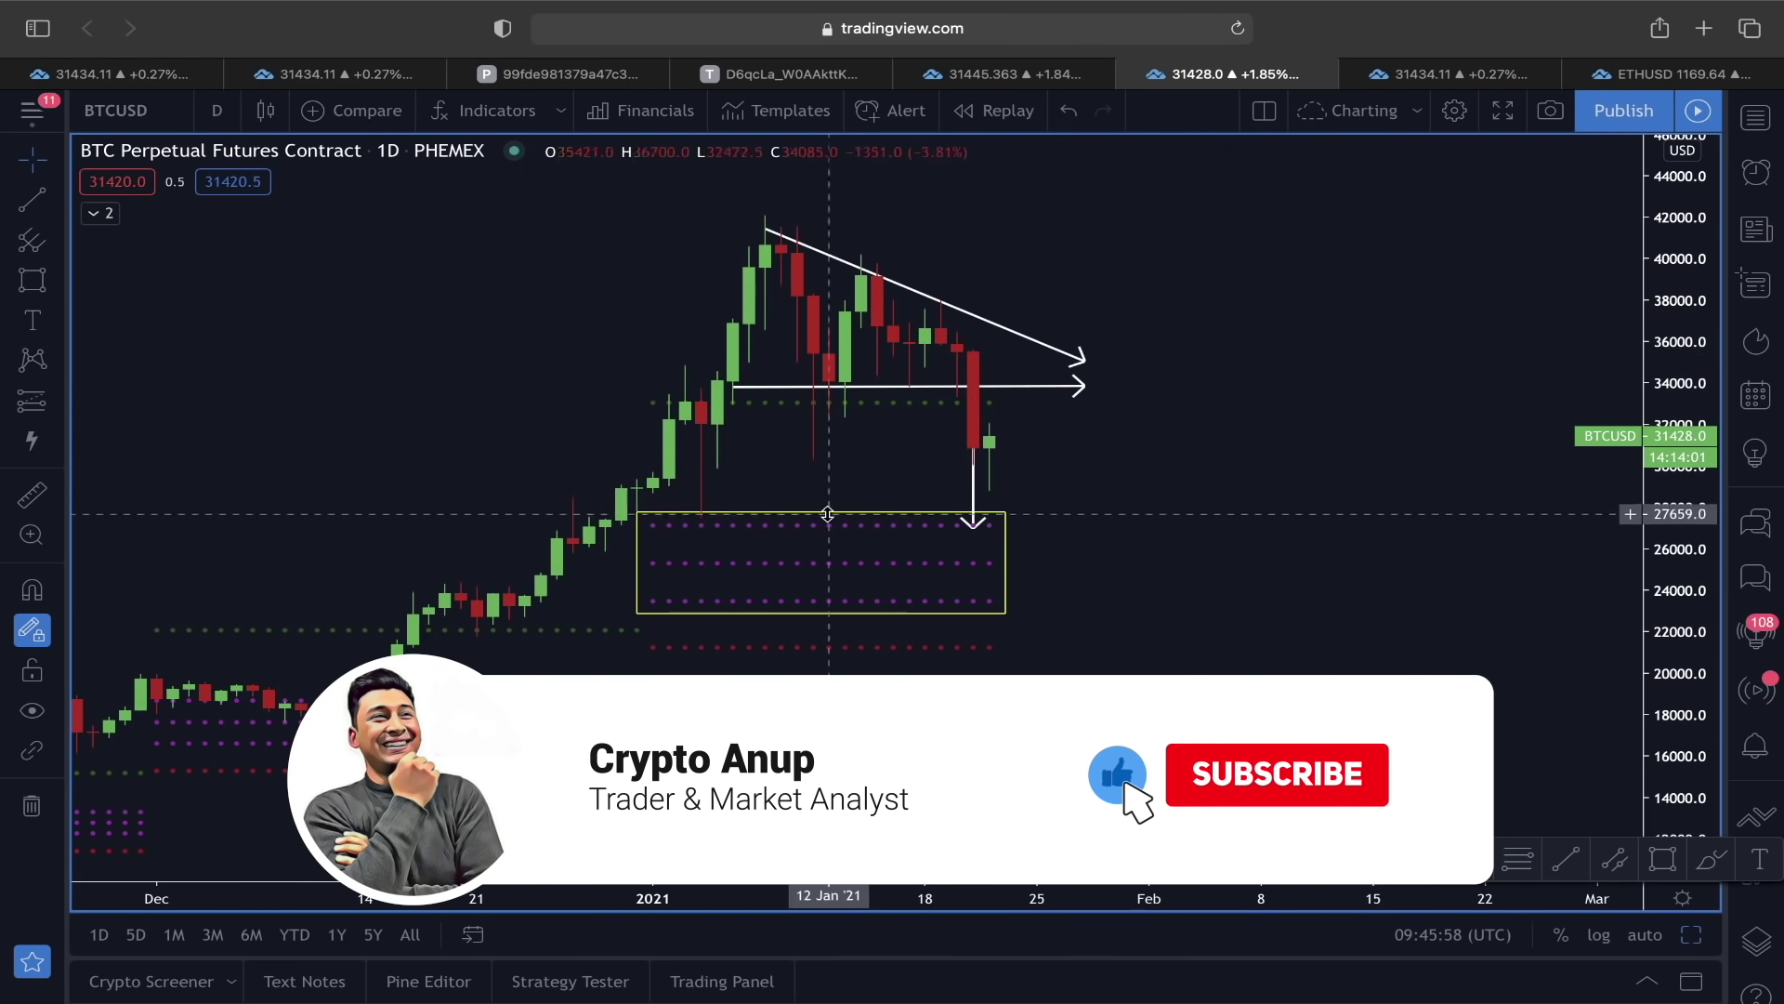
{"action": "scroll", "coordinate": [1107, 566], "scroll_direction": "down", "scroll_amount": 1}
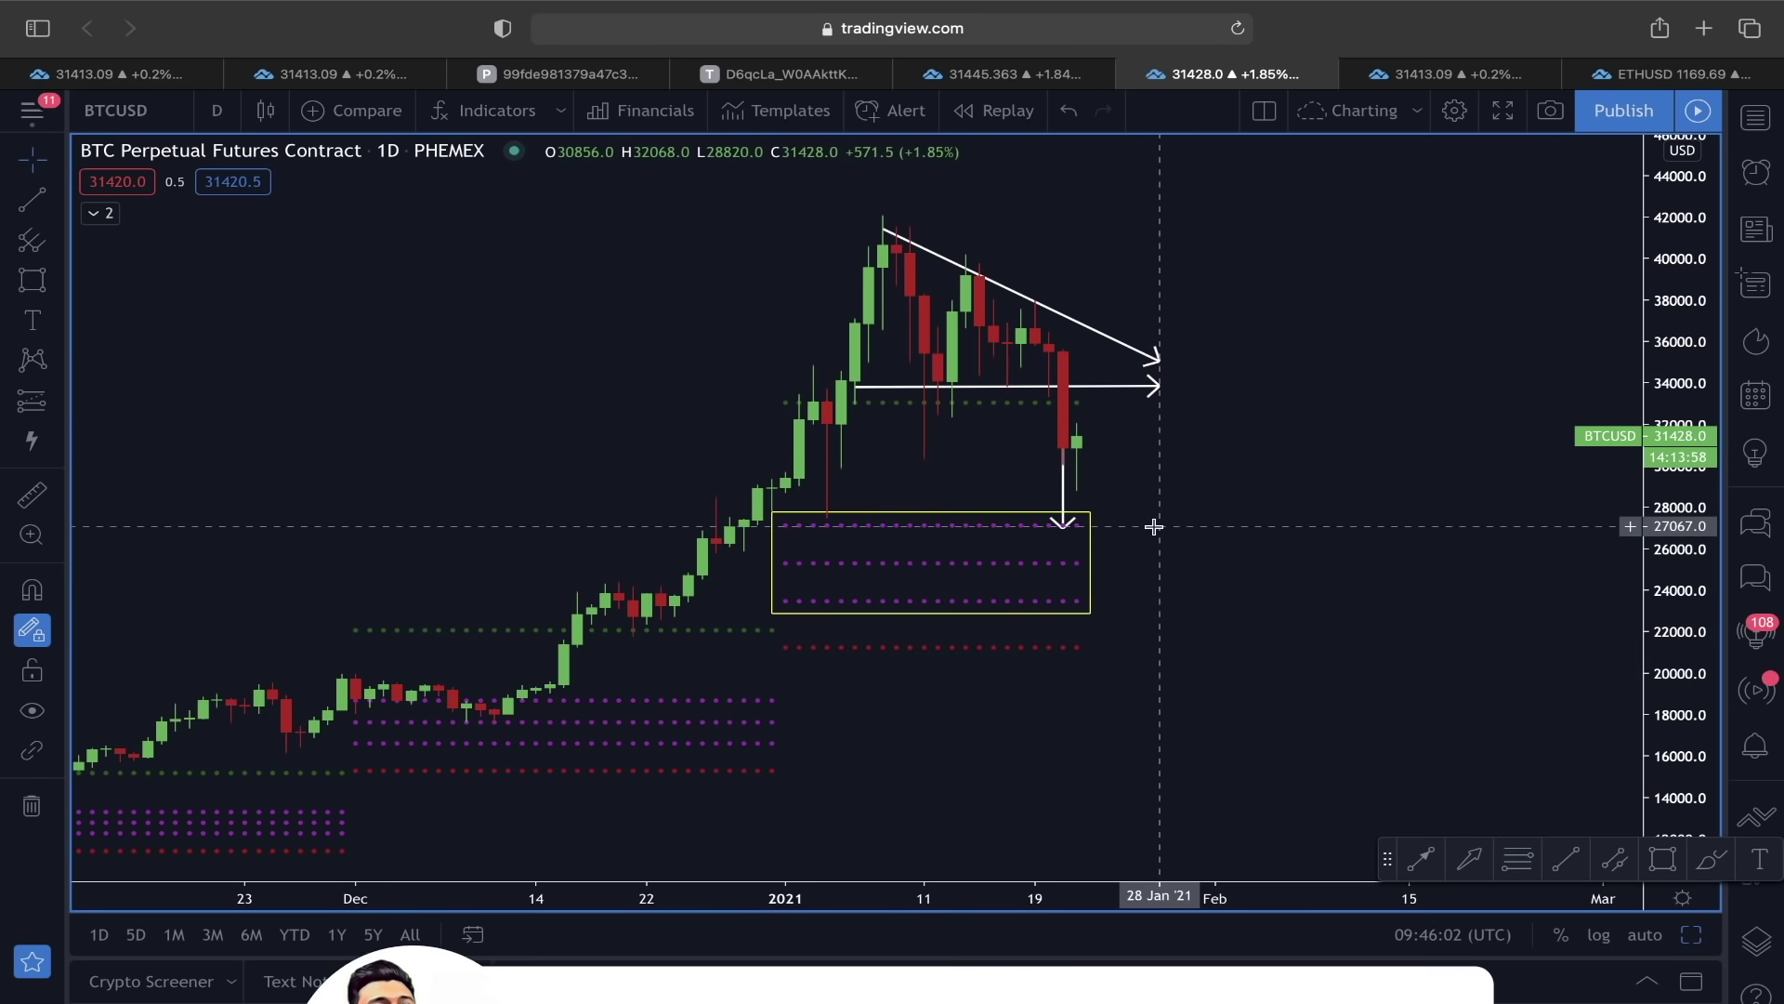
Switch to the split Bitcoin and Ethereum 4-hour layout and bring up Bitcoin's price range from mid-November to mid-December 2020.
{"action": "left_click", "coordinate": [302, 80]}
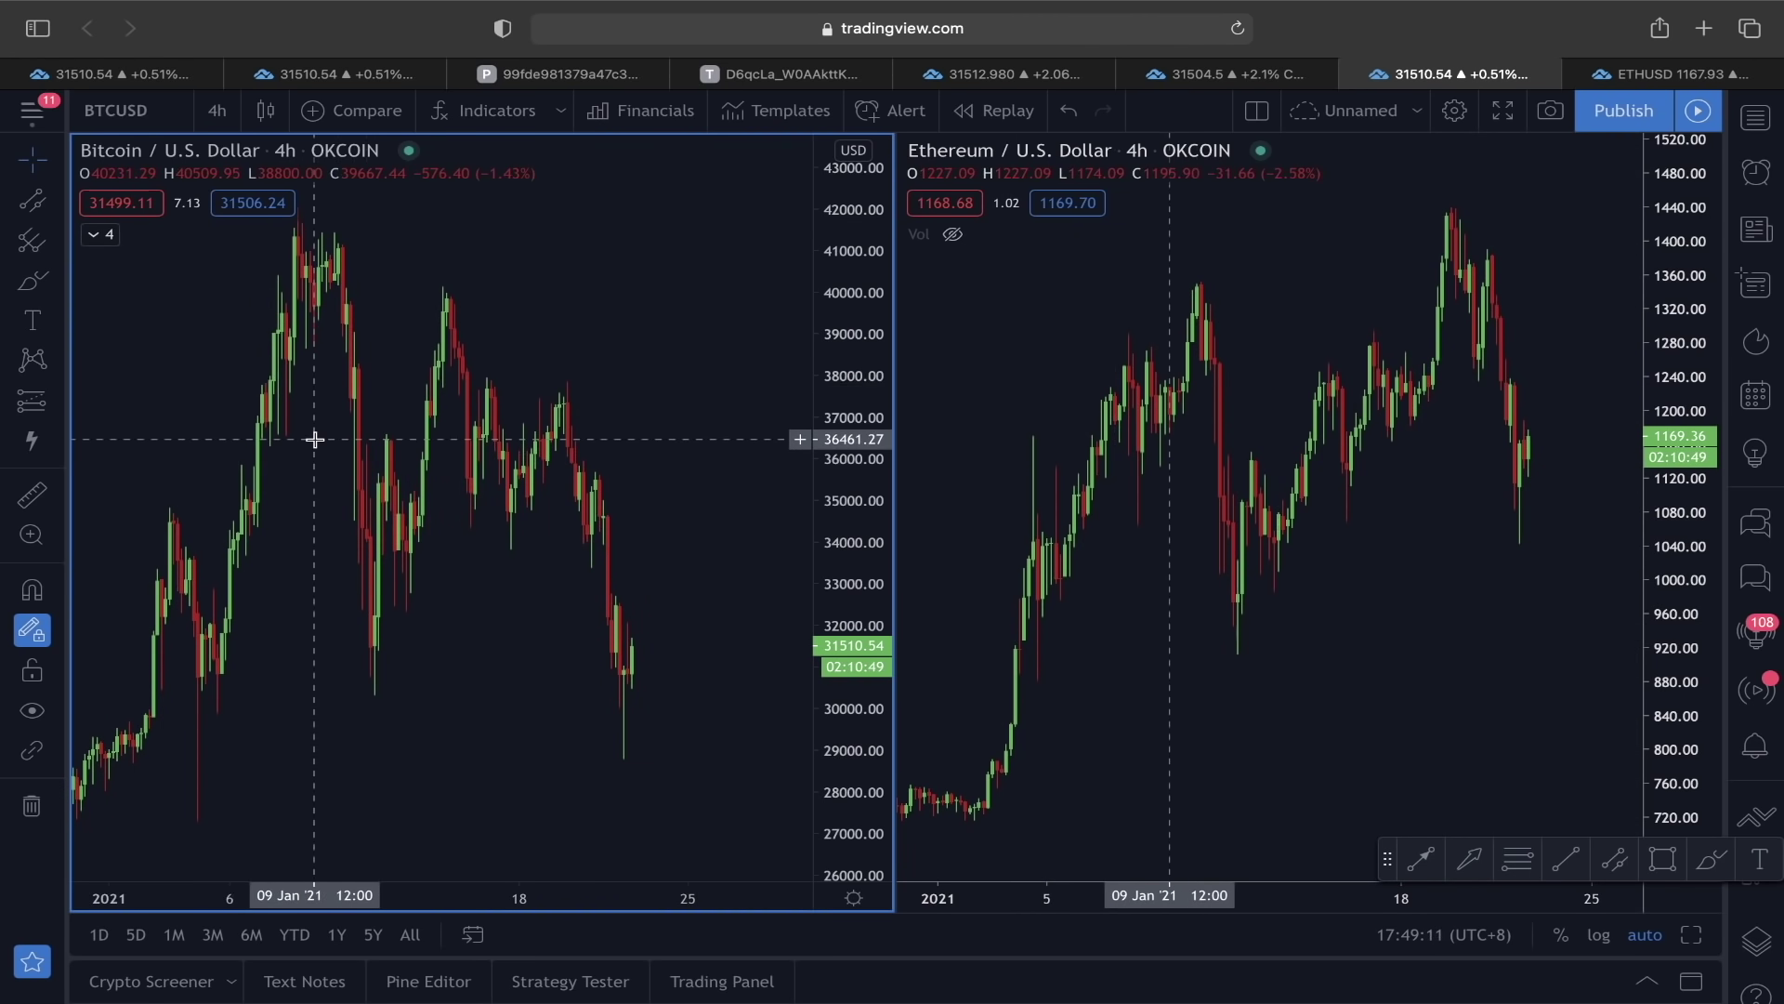
{"action": "scroll", "coordinate": [352, 482], "scroll_direction": "up", "scroll_amount": 1}
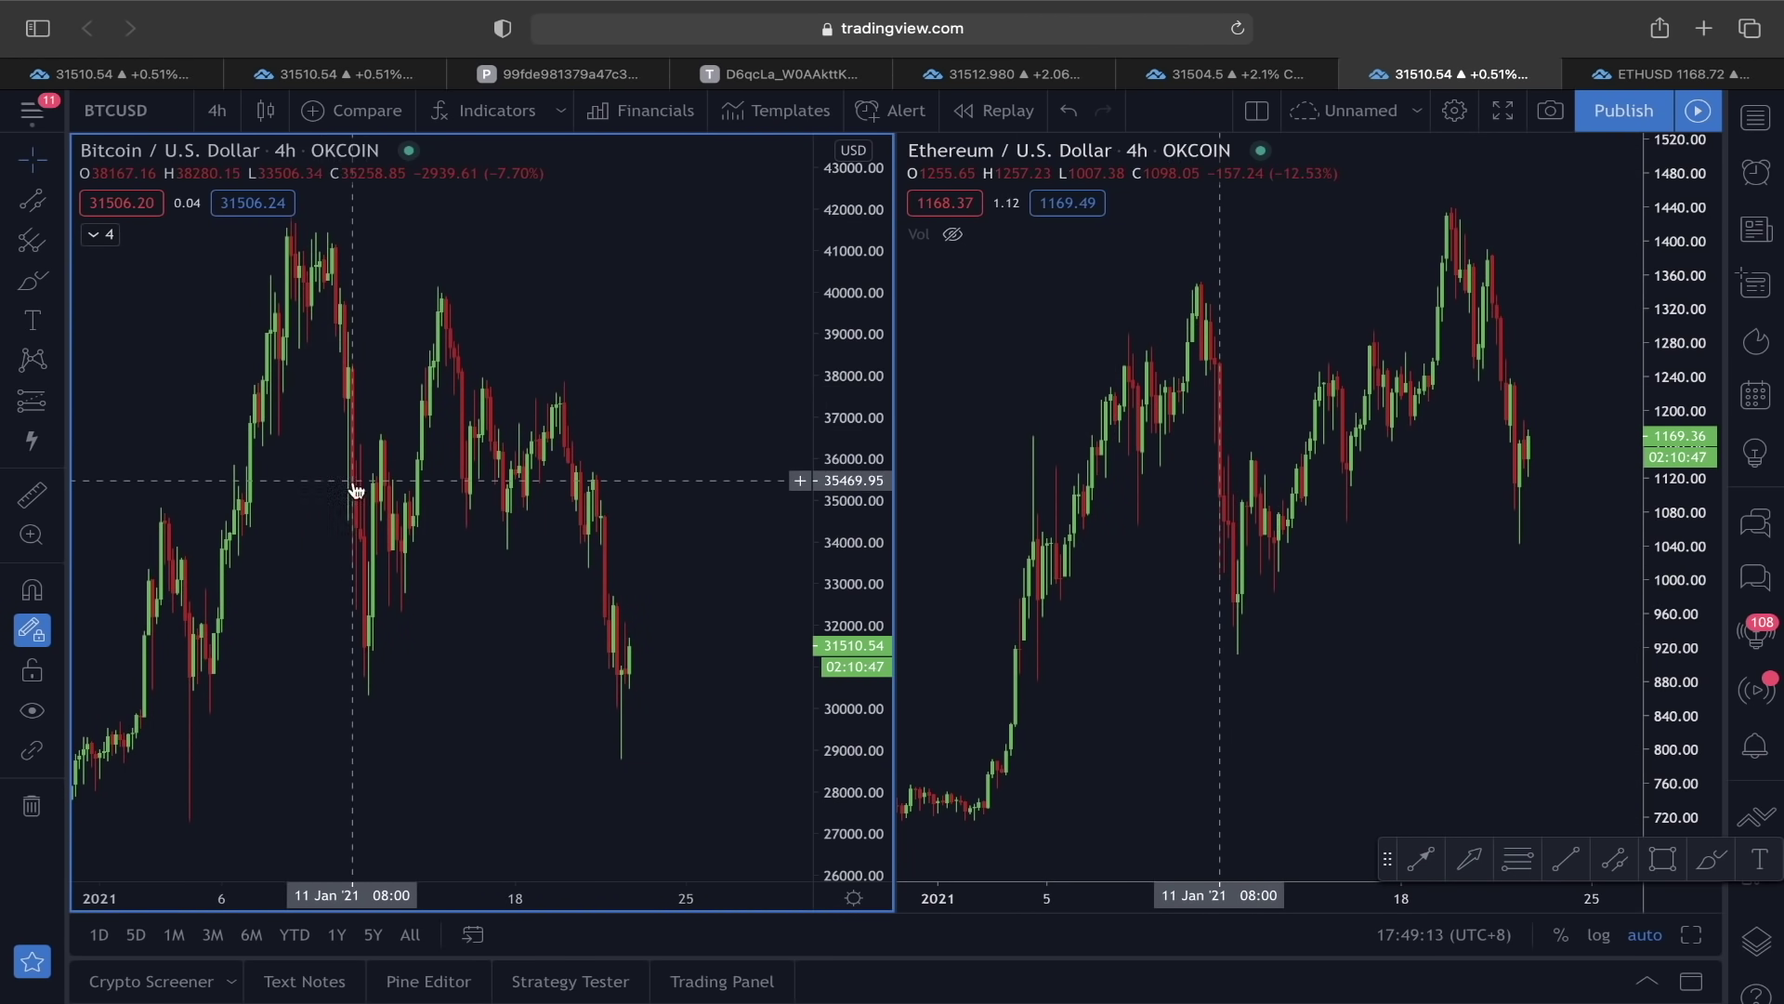
{"action": "left_click_drag", "start_coordinate": [353, 483], "coordinate": [395, 521]}
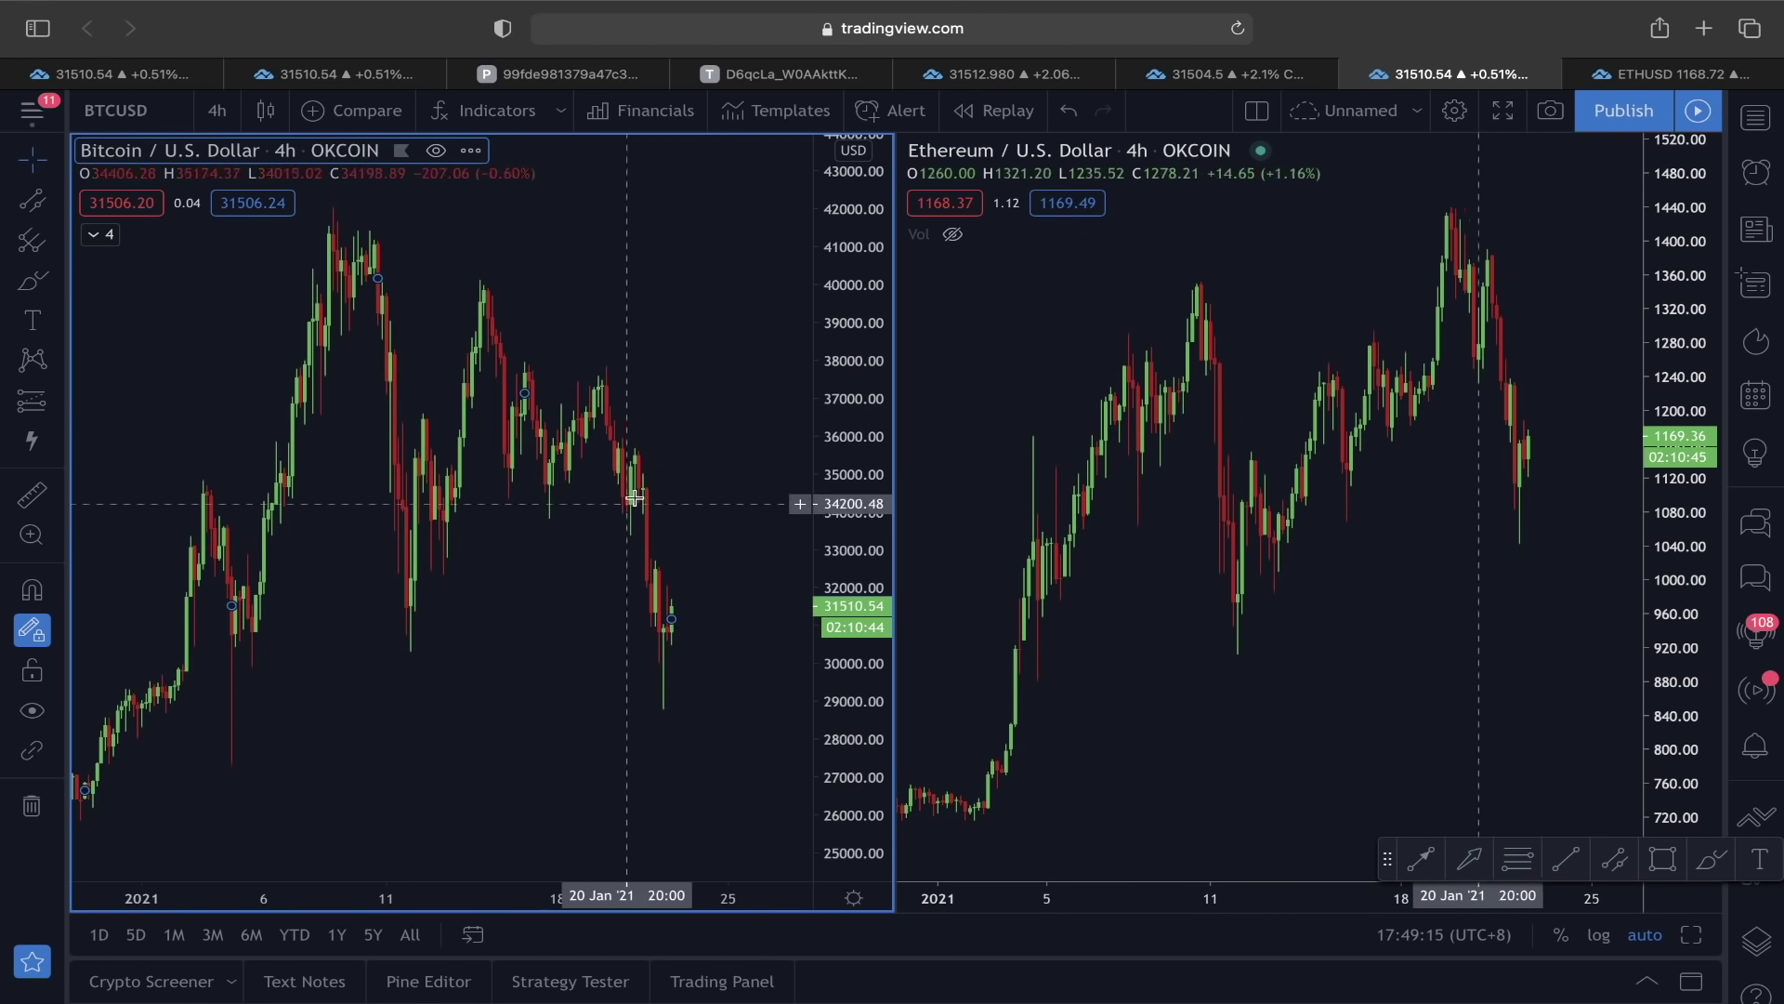
{"action": "scroll", "coordinate": [620, 519], "scroll_direction": "left", "scroll_amount": 10}
{"action": "left_click_drag", "start_coordinate": [618, 604], "coordinate": [671, 597]}
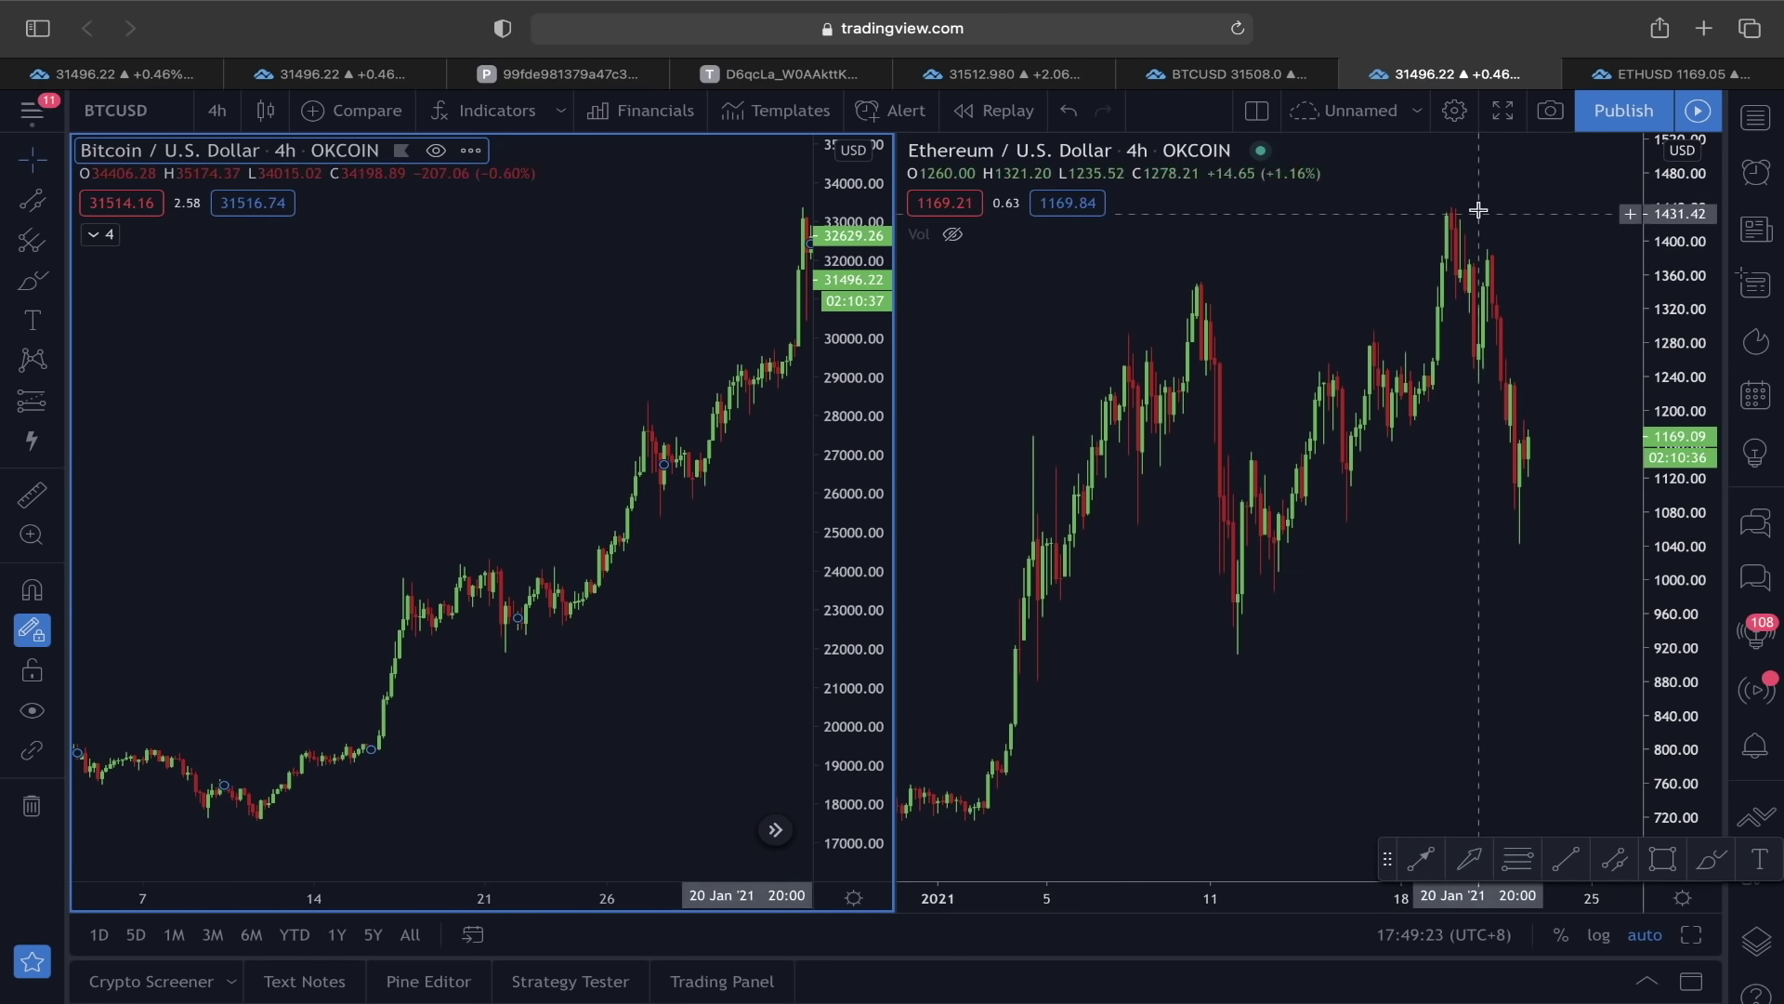
{"action": "scroll", "coordinate": [530, 625], "scroll_direction": "left", "scroll_amount": 10}
{"action": "scroll", "coordinate": [596, 630], "scroll_direction": "left", "scroll_amount": 5}
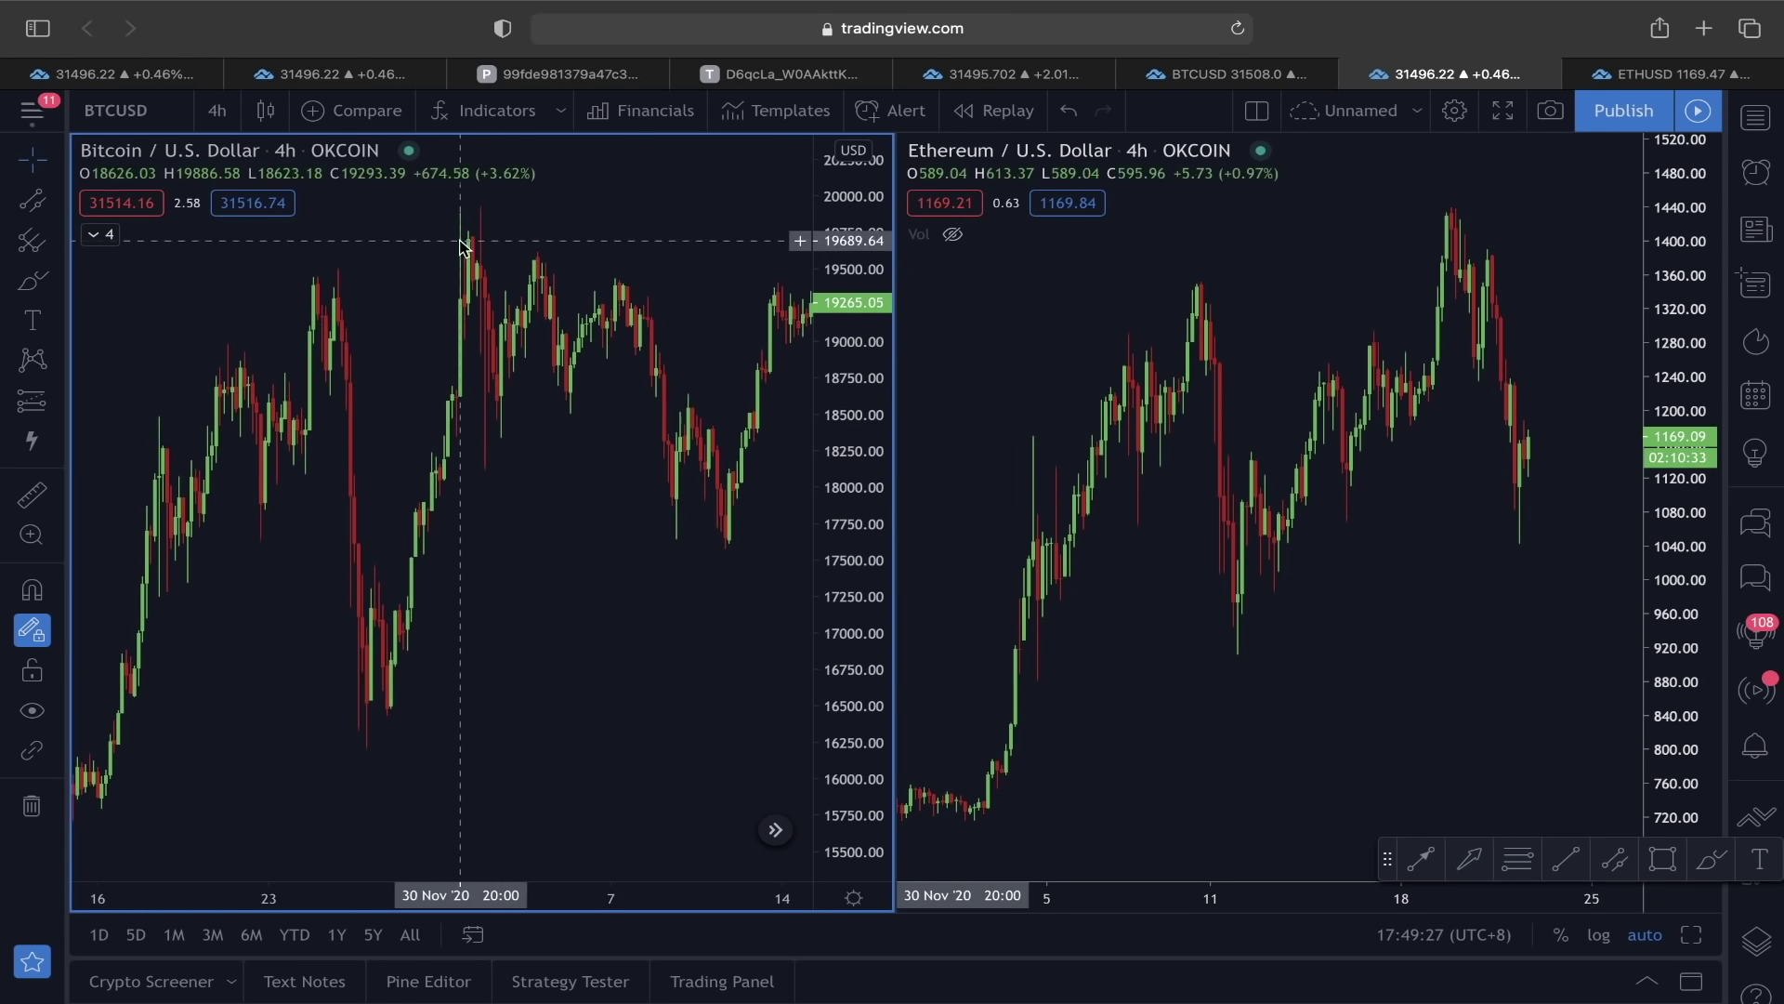
{"action": "scroll", "coordinate": [331, 343], "scroll_direction": "down", "scroll_amount": 2}
{"action": "left_click_drag", "start_coordinate": [697, 438], "coordinate": [611, 431]}
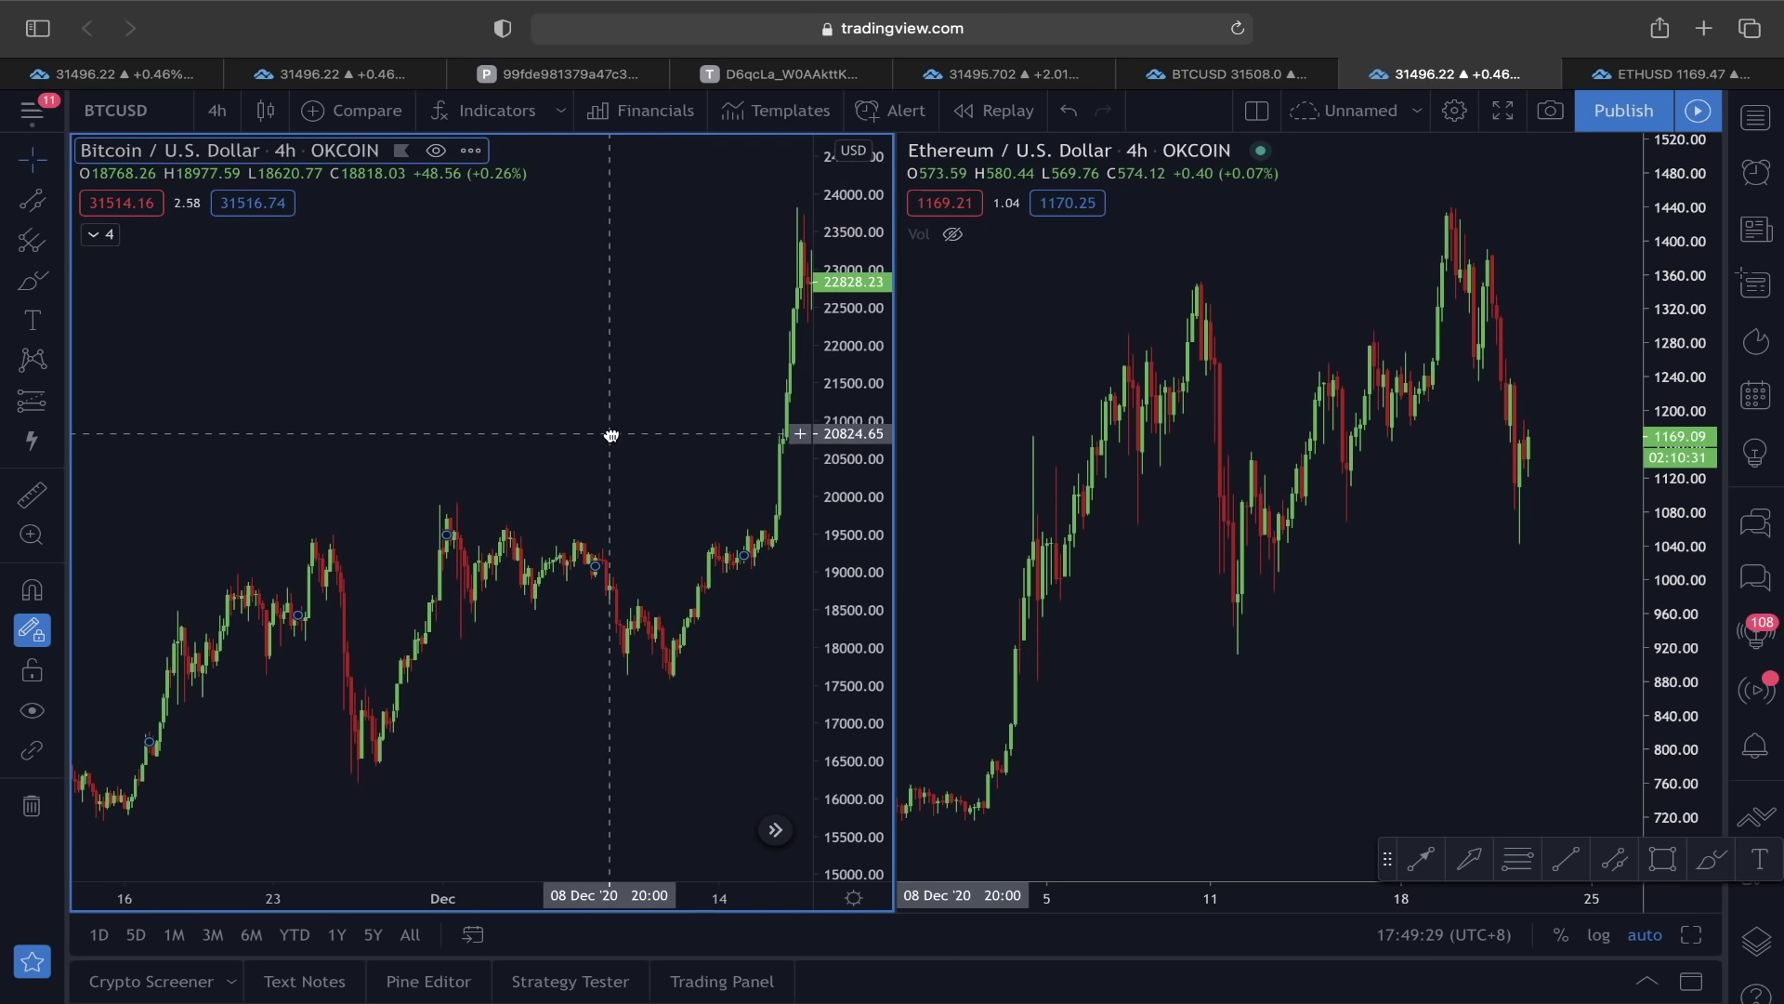
Draw a horizontal parallel channel around Bitcoin's range starting 22 November 2020, between about 19,700 and 16,500.
{"action": "left_click", "coordinate": [32, 200]}
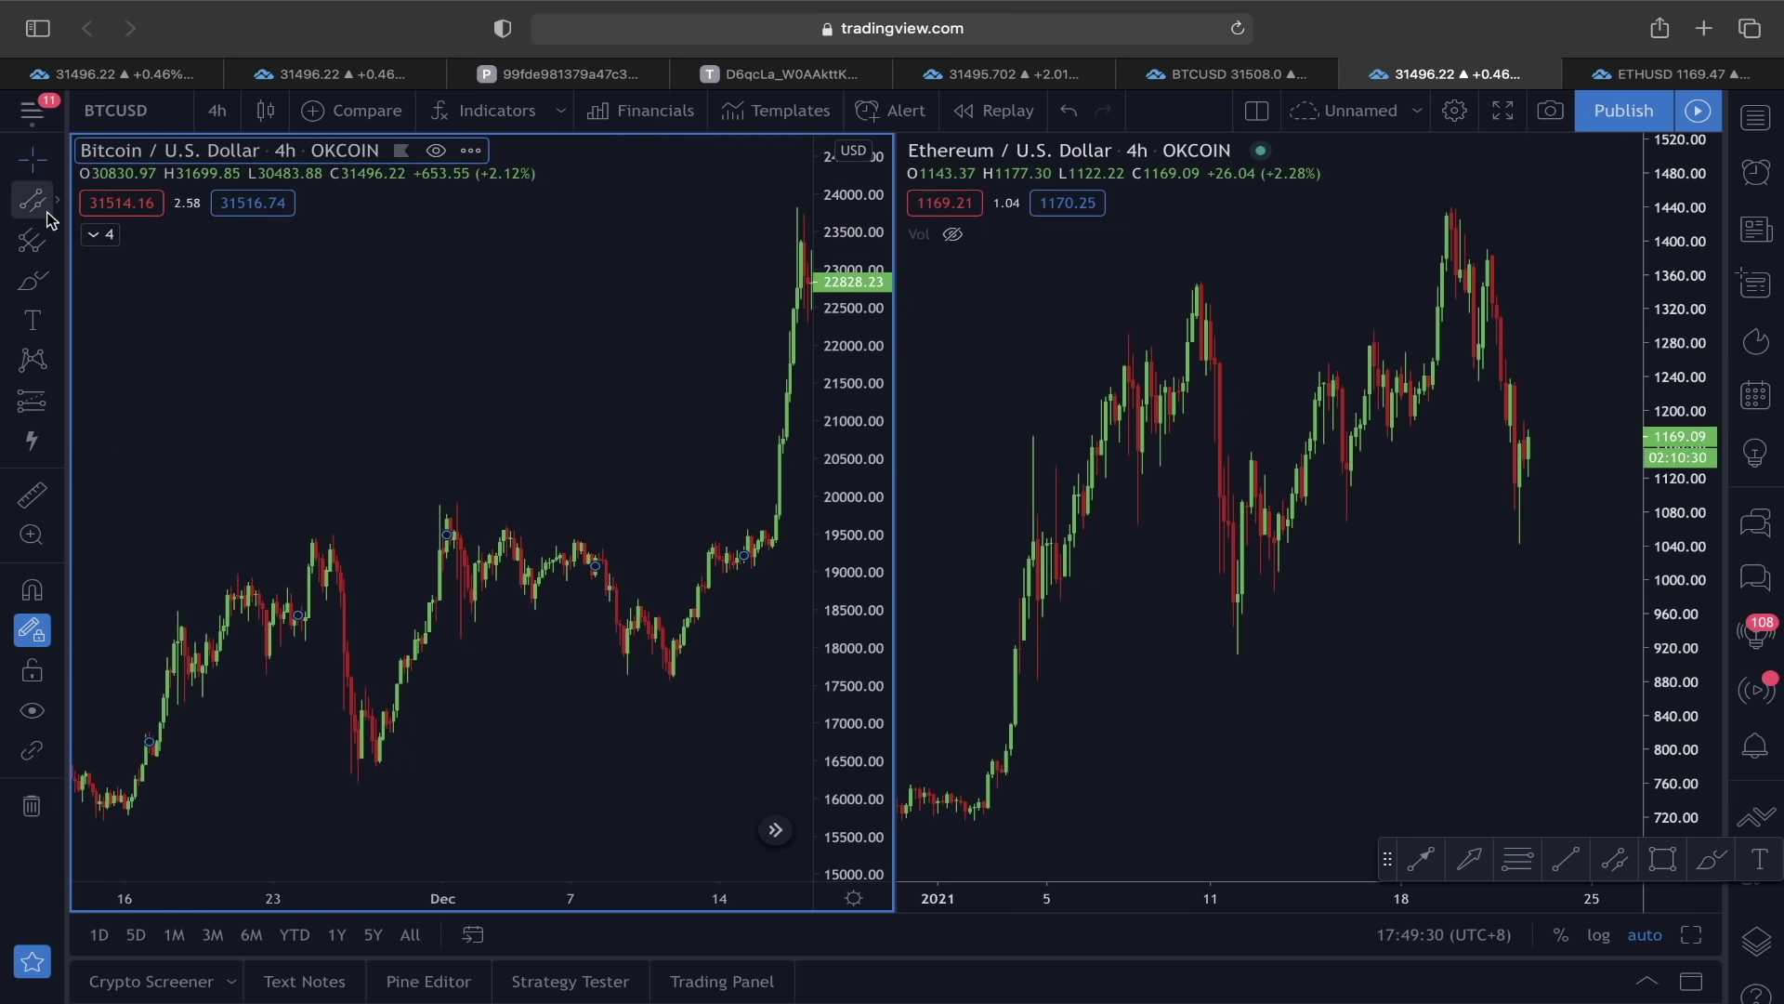
{"action": "left_click", "coordinate": [263, 518]}
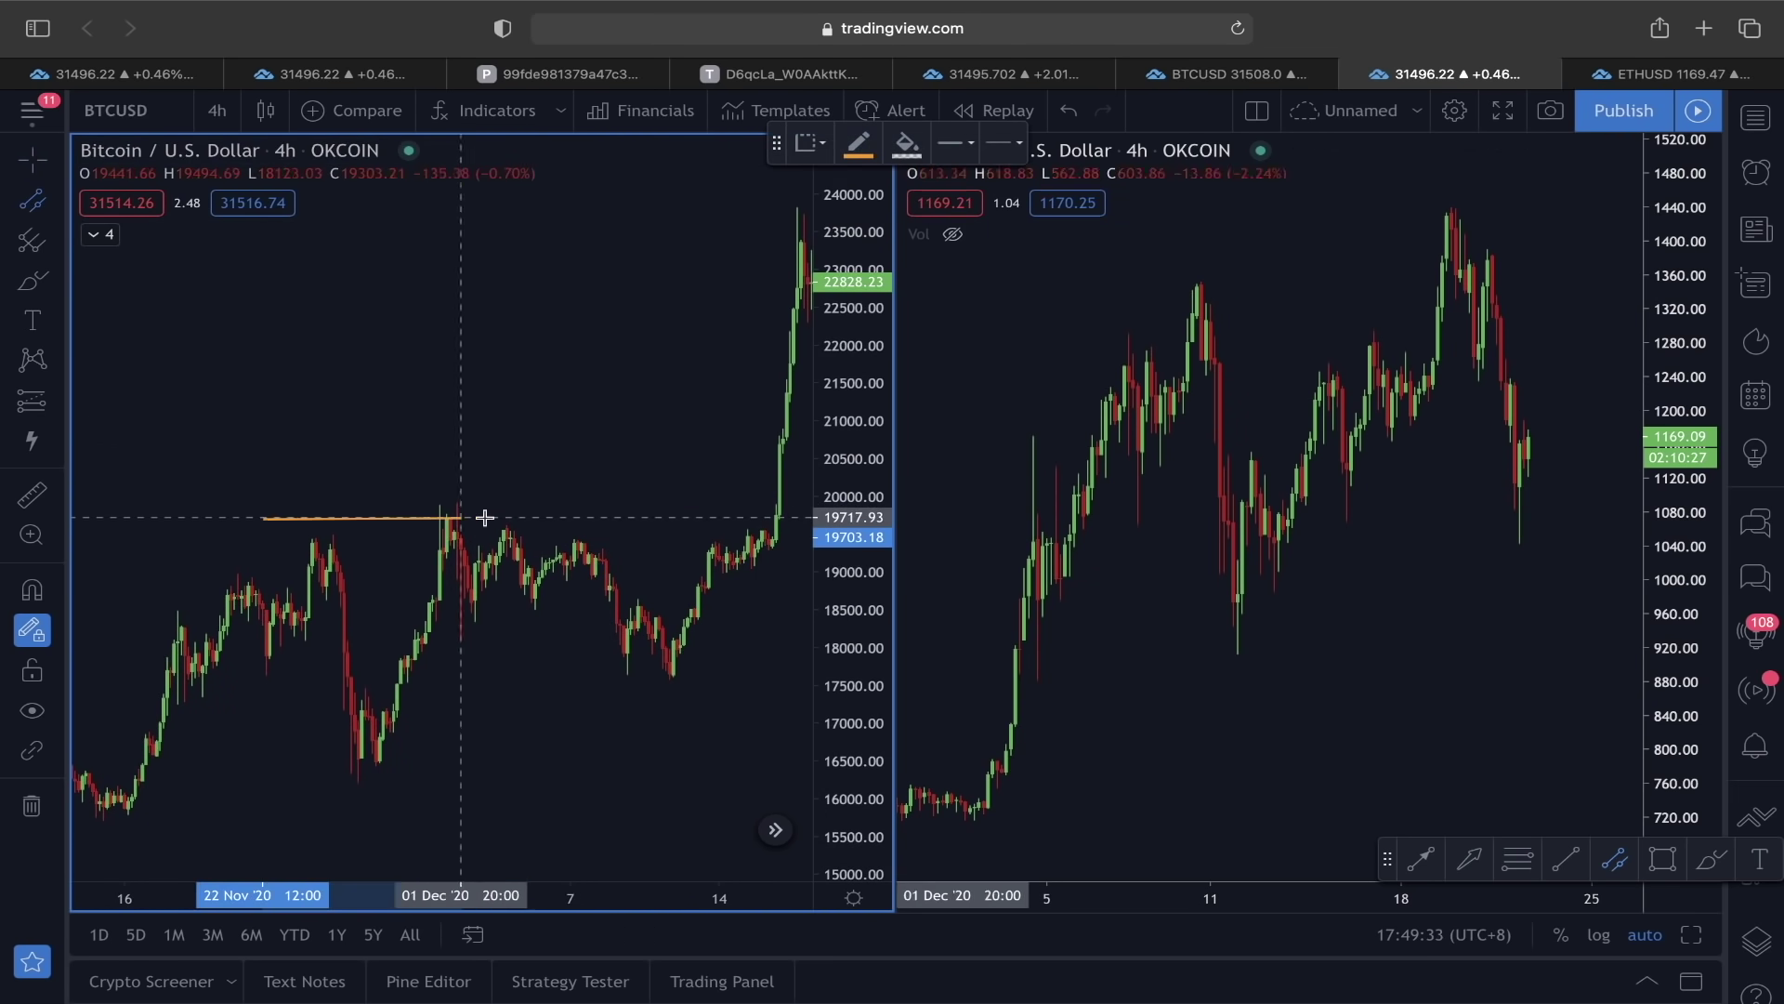
{"action": "left_click", "coordinate": [783, 520]}
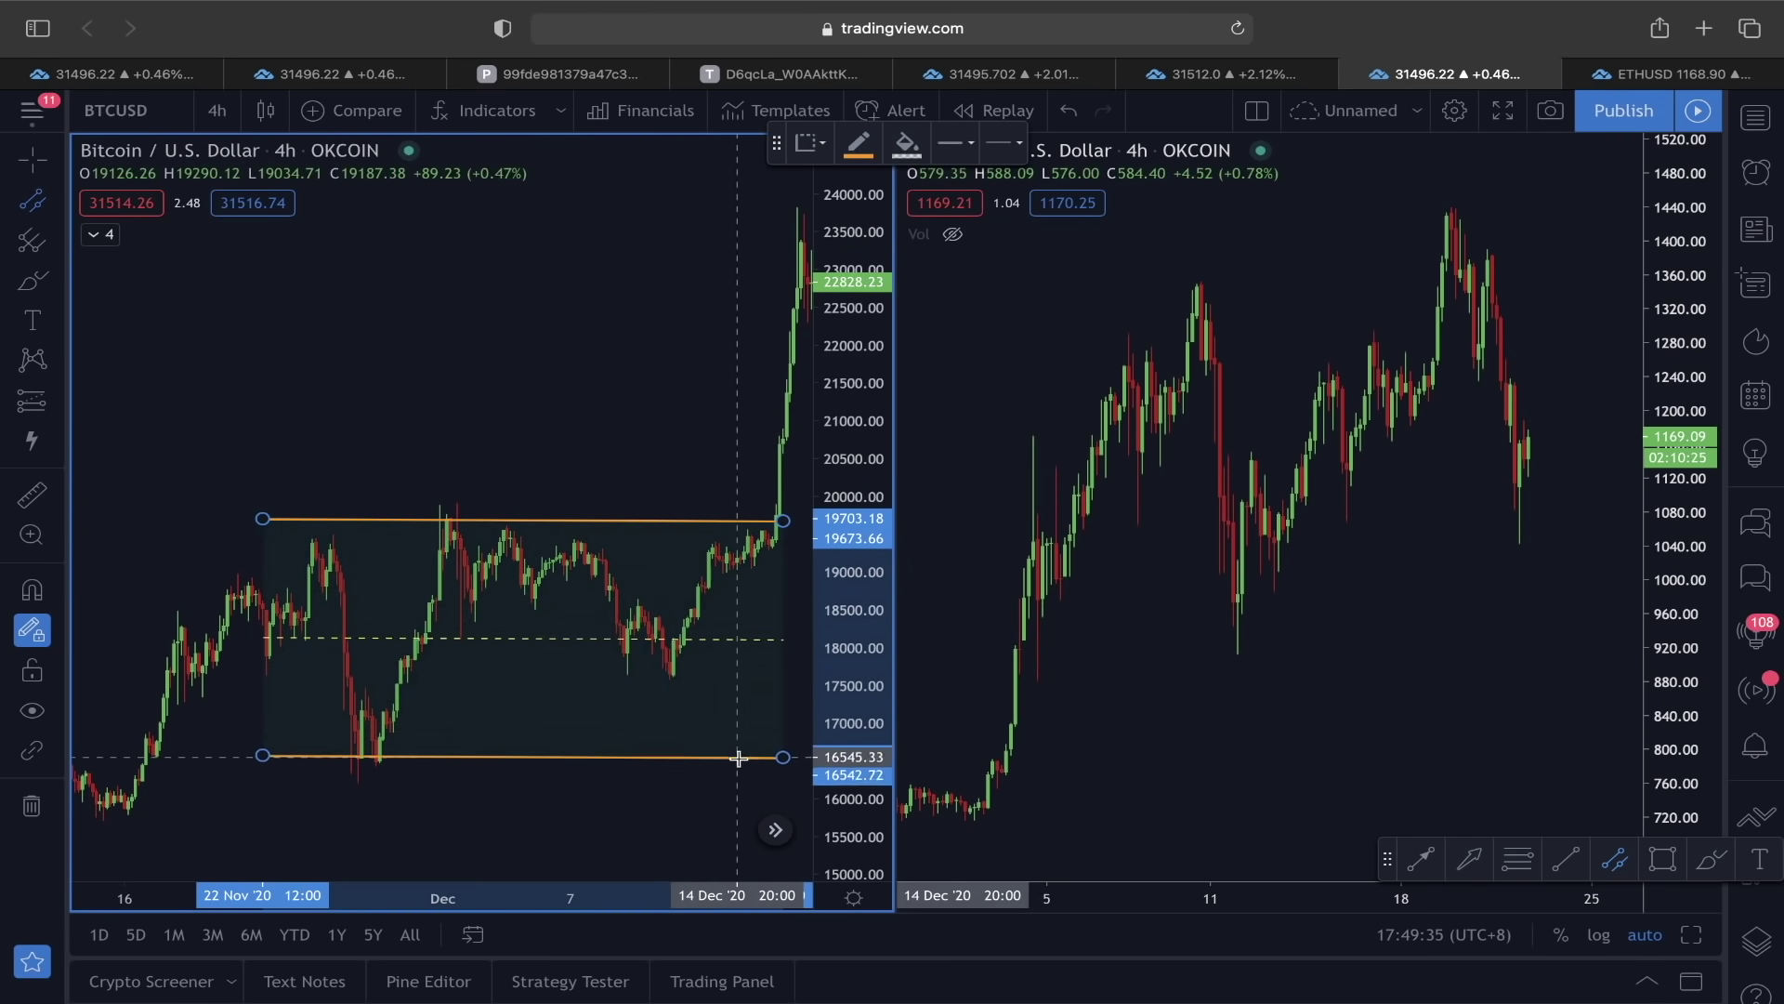
{"action": "left_click", "coordinate": [740, 760]}
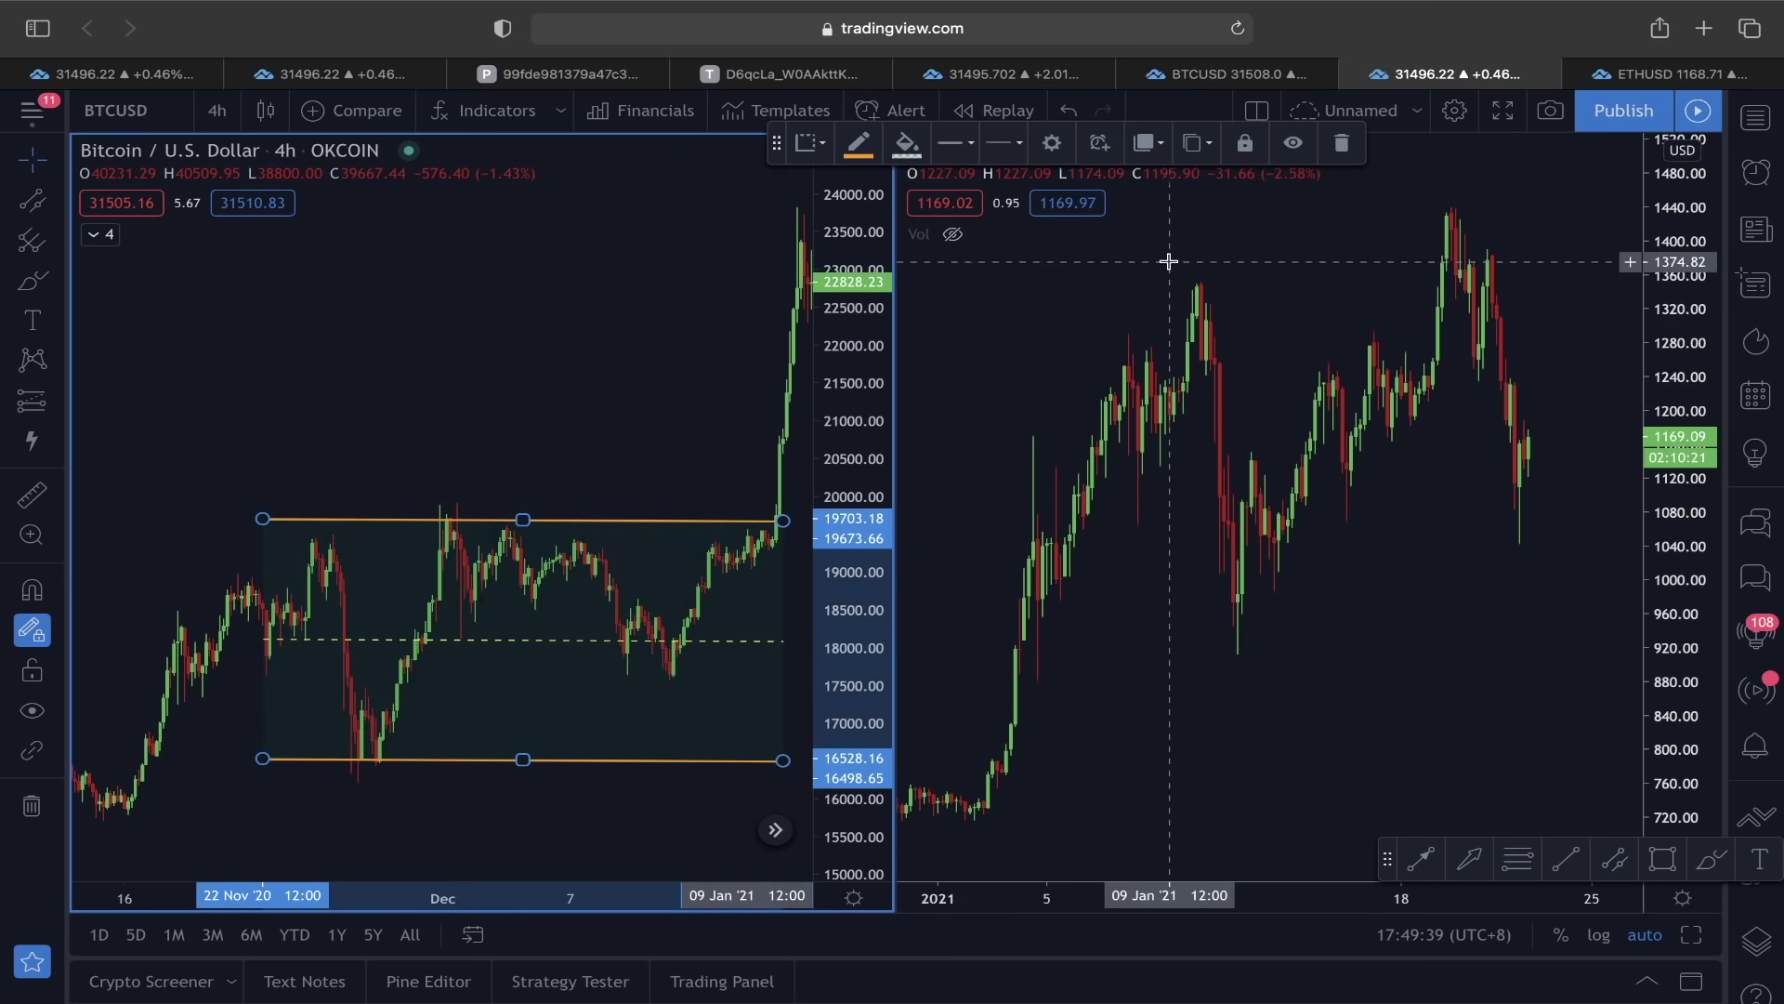
Draw a horizontal parallel channel around Ethereum's range from 7 to 26 January 2021, between about 1,433 and 970.
{"action": "left_click", "coordinate": [1122, 222]}
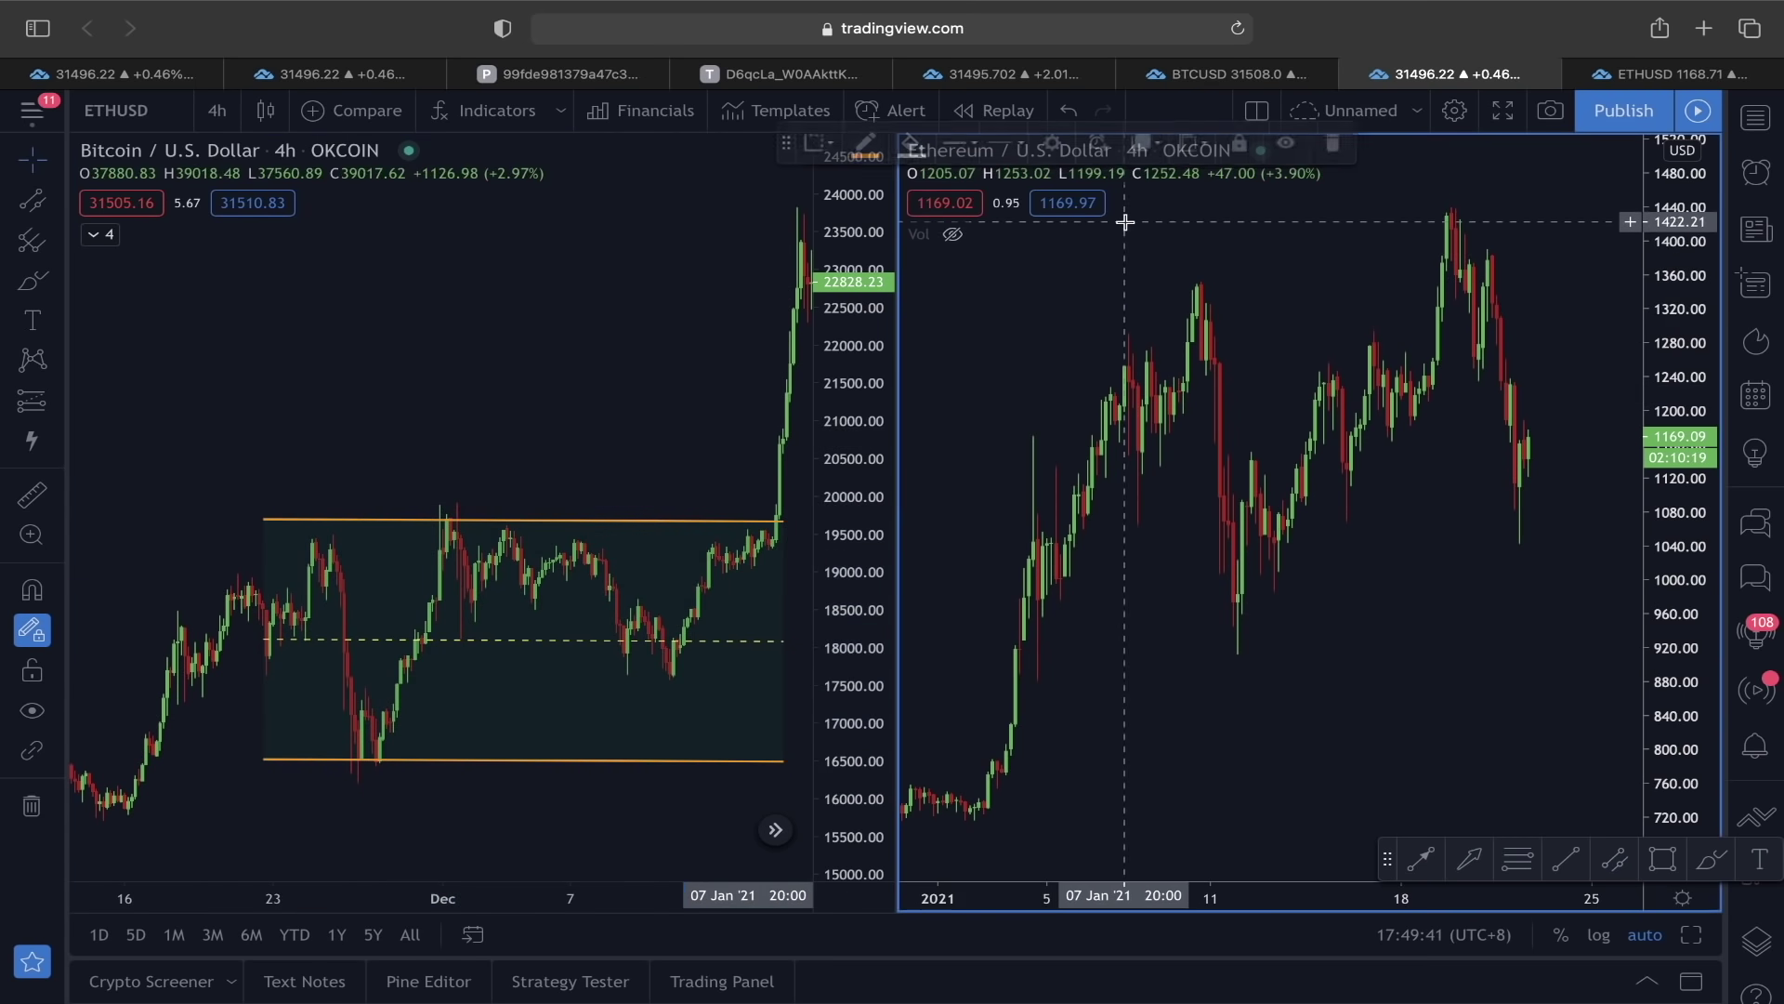
{"action": "left_click", "coordinate": [32, 200]}
{"action": "left_click", "coordinate": [1120, 212]}
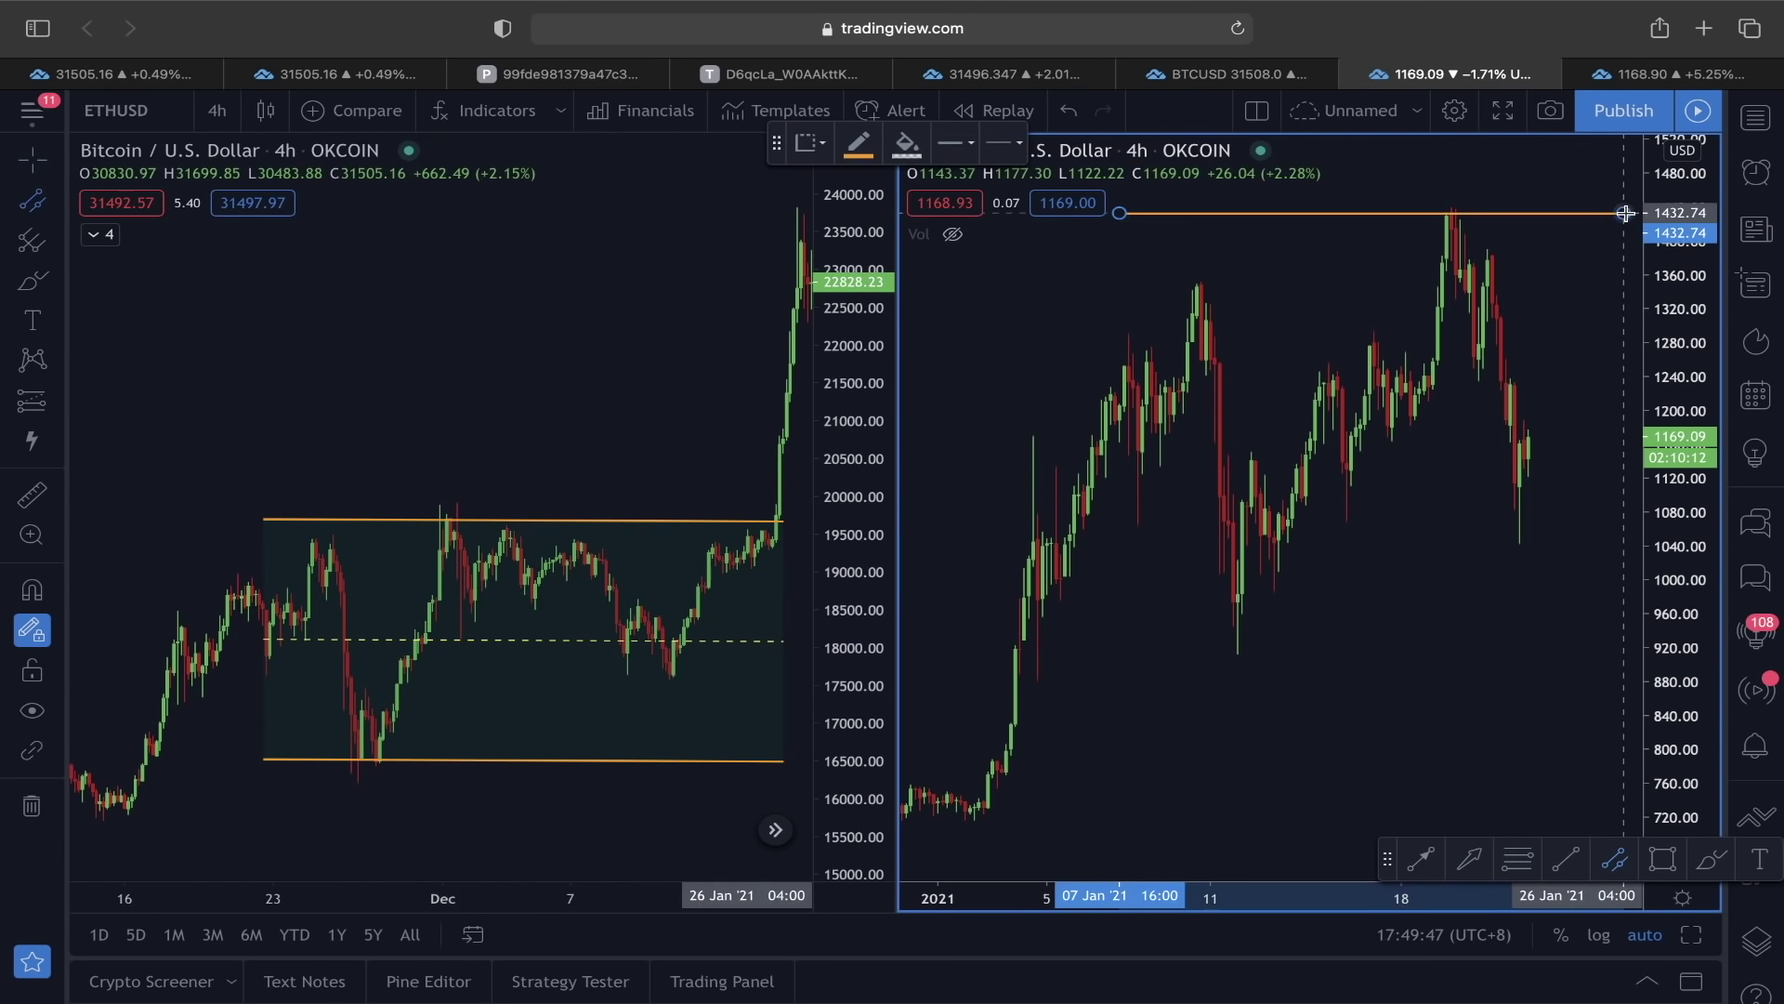
{"action": "left_click", "coordinate": [1626, 213]}
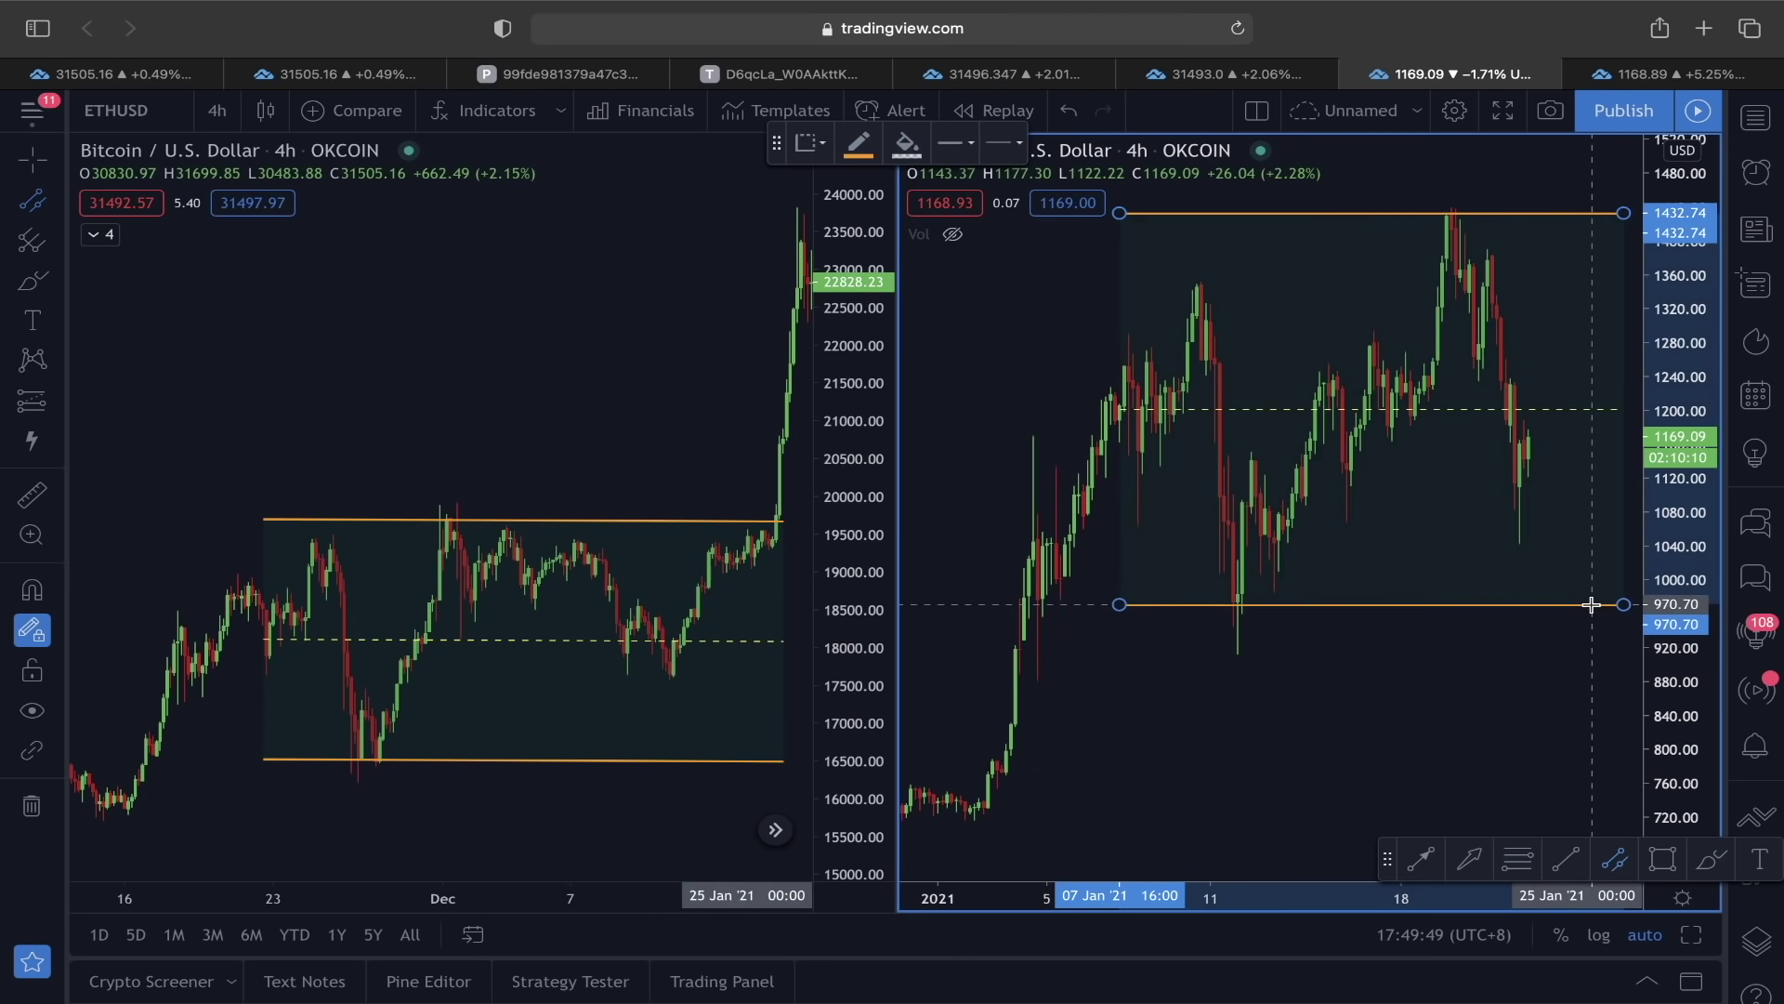
{"action": "left_click", "coordinate": [1590, 605]}
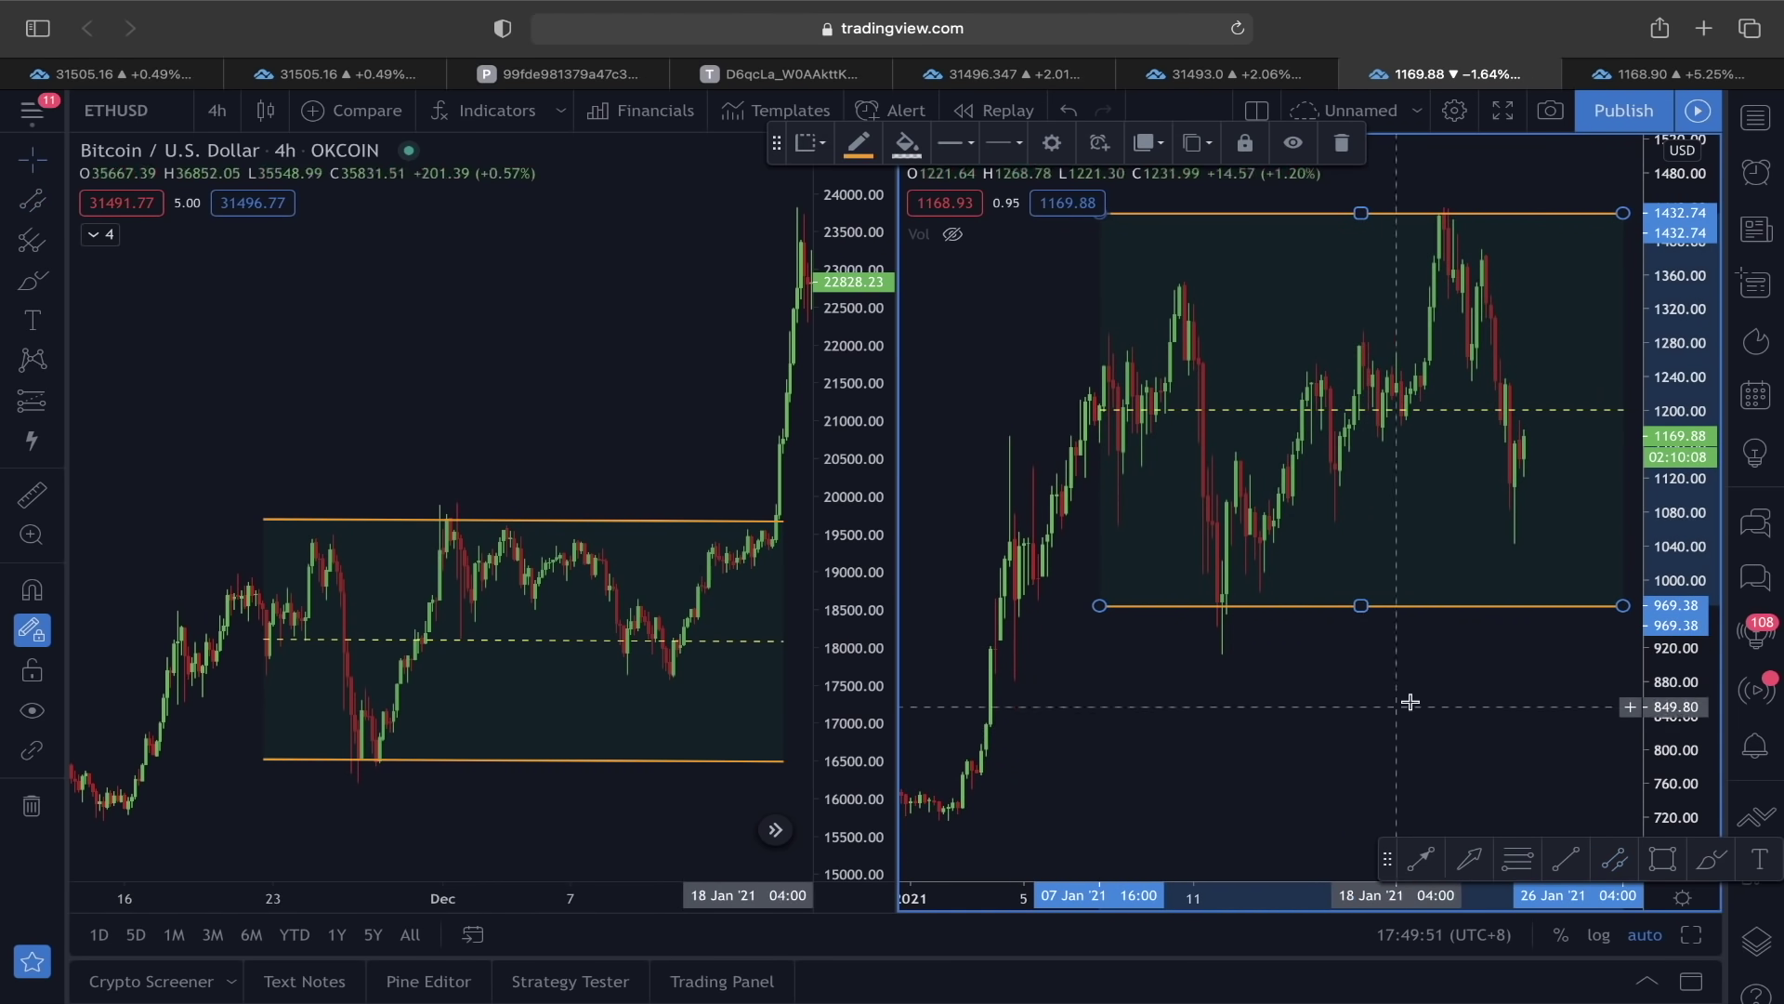
Compress the Ethereum chart's price scale and reposition the channel to leave empty room above it.
{"action": "left_click_drag", "start_coordinate": [1692, 386], "coordinate": [1692, 437]}
{"action": "left_click_drag", "start_coordinate": [1472, 709], "coordinate": [1407, 836]}
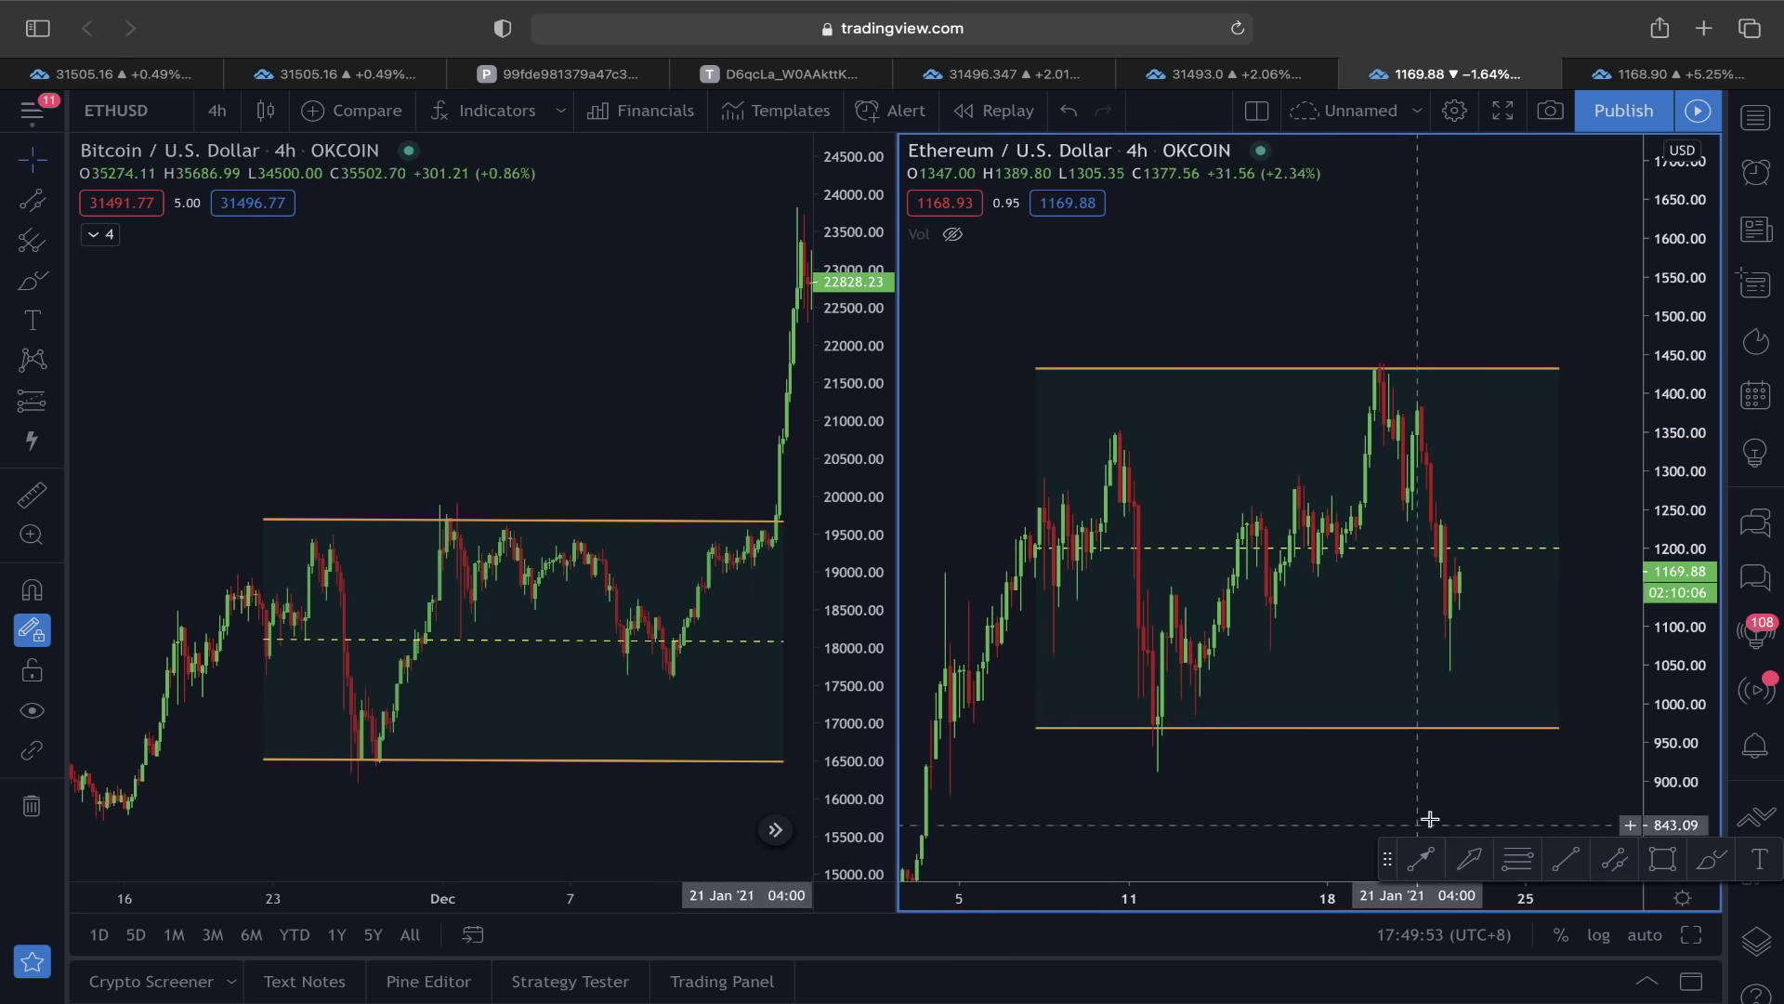
{"action": "left_click_drag", "start_coordinate": [1666, 450], "coordinate": [1659, 645]}
{"action": "left_click_drag", "start_coordinate": [1430, 706], "coordinate": [1445, 761]}
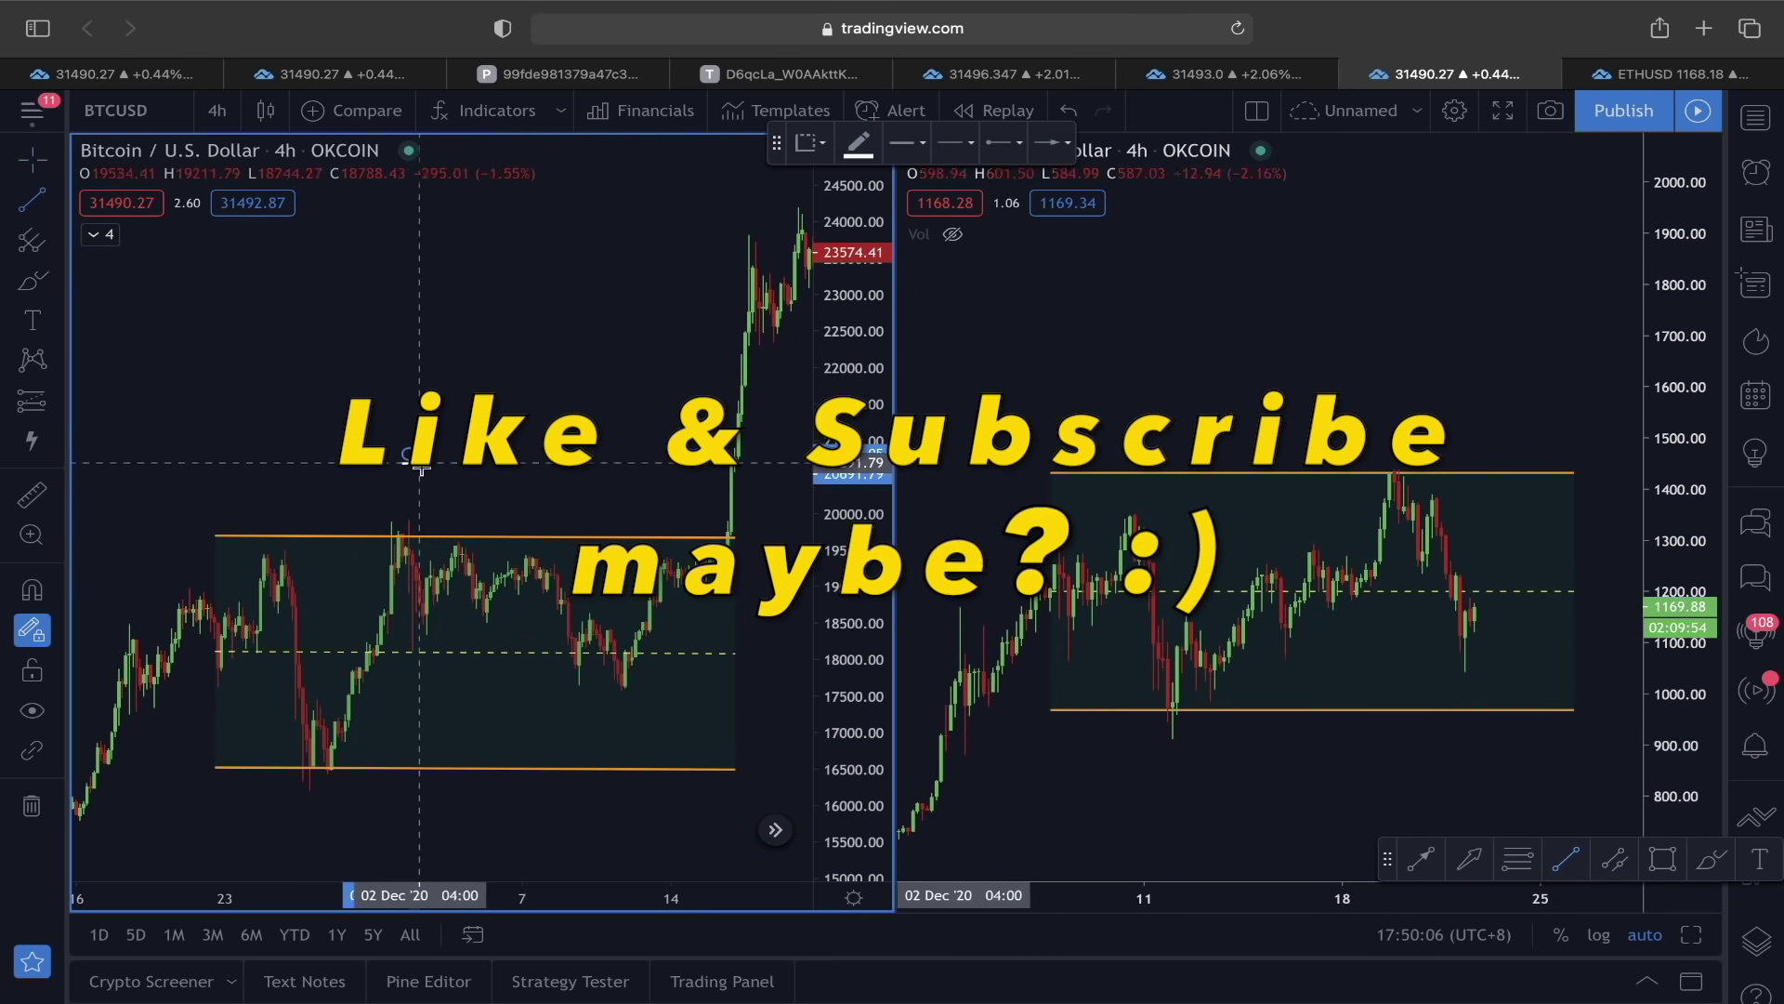
Draw arrows marking the 1 December high and late-November low on Bitcoin, and the 19 January high and 12 January low on Ethereum.
{"action": "left_click_drag", "start_coordinate": [406, 454], "coordinate": [401, 523]}
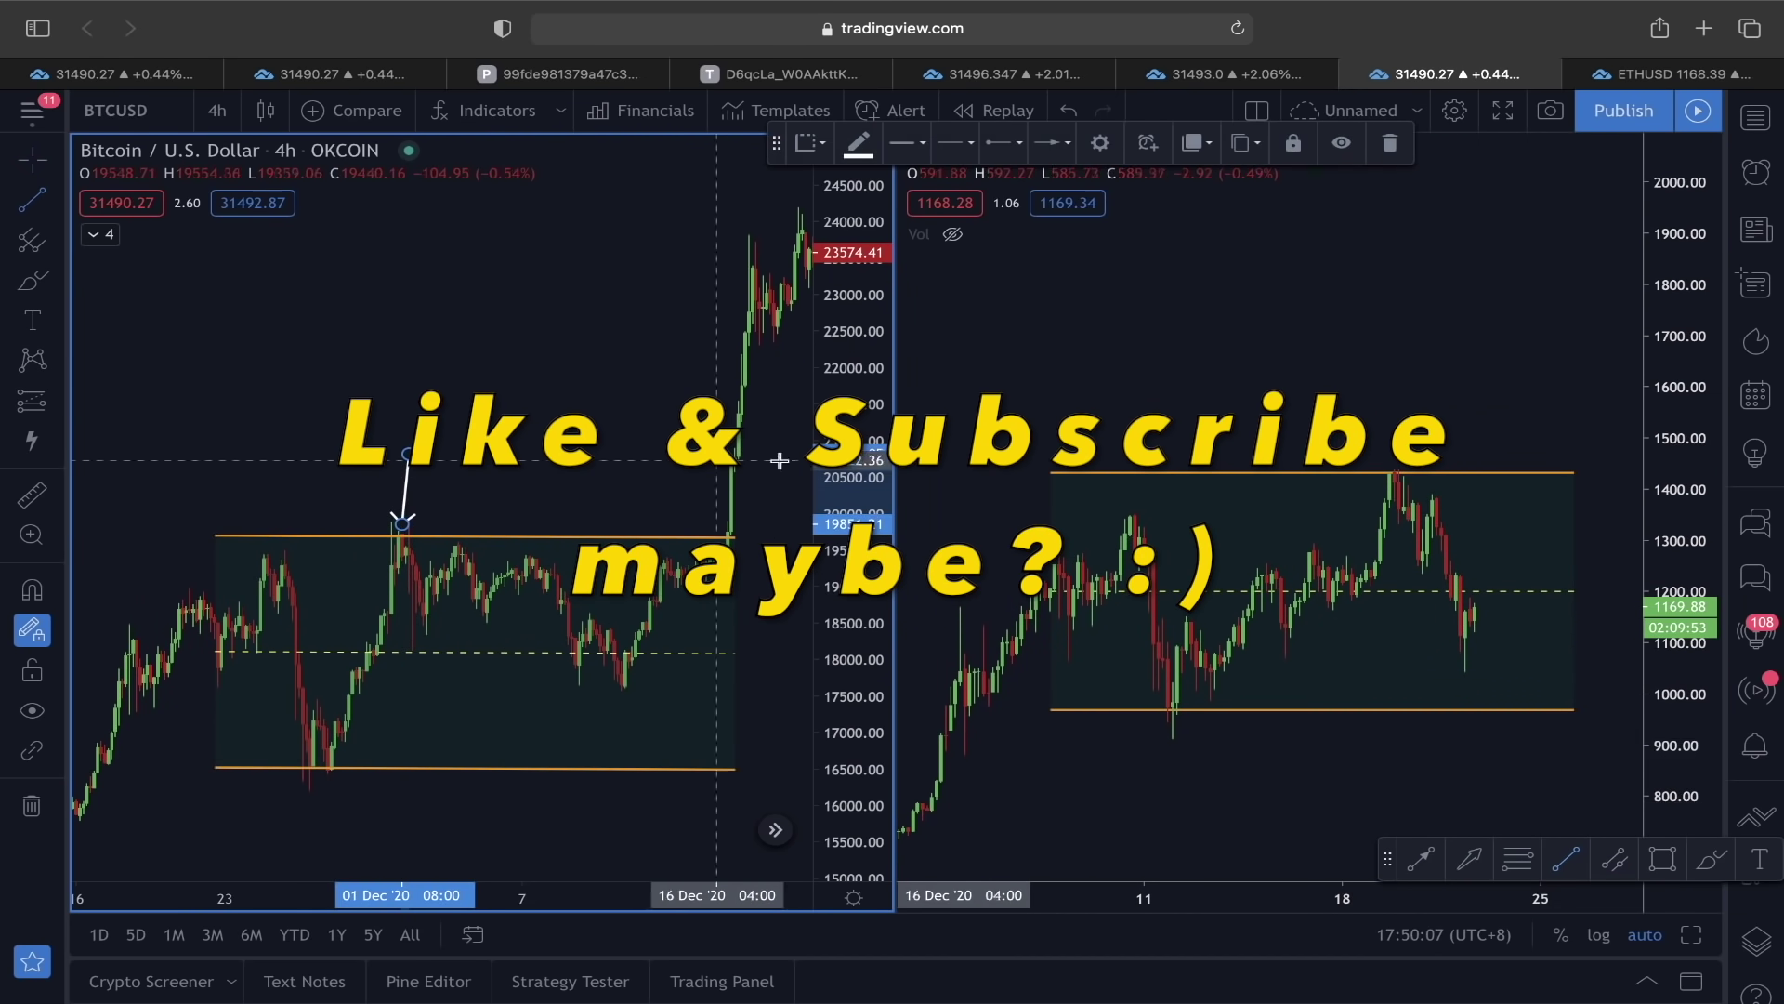
{"action": "left_click_drag", "start_coordinate": [1257, 424], "coordinate": [1384, 462]}
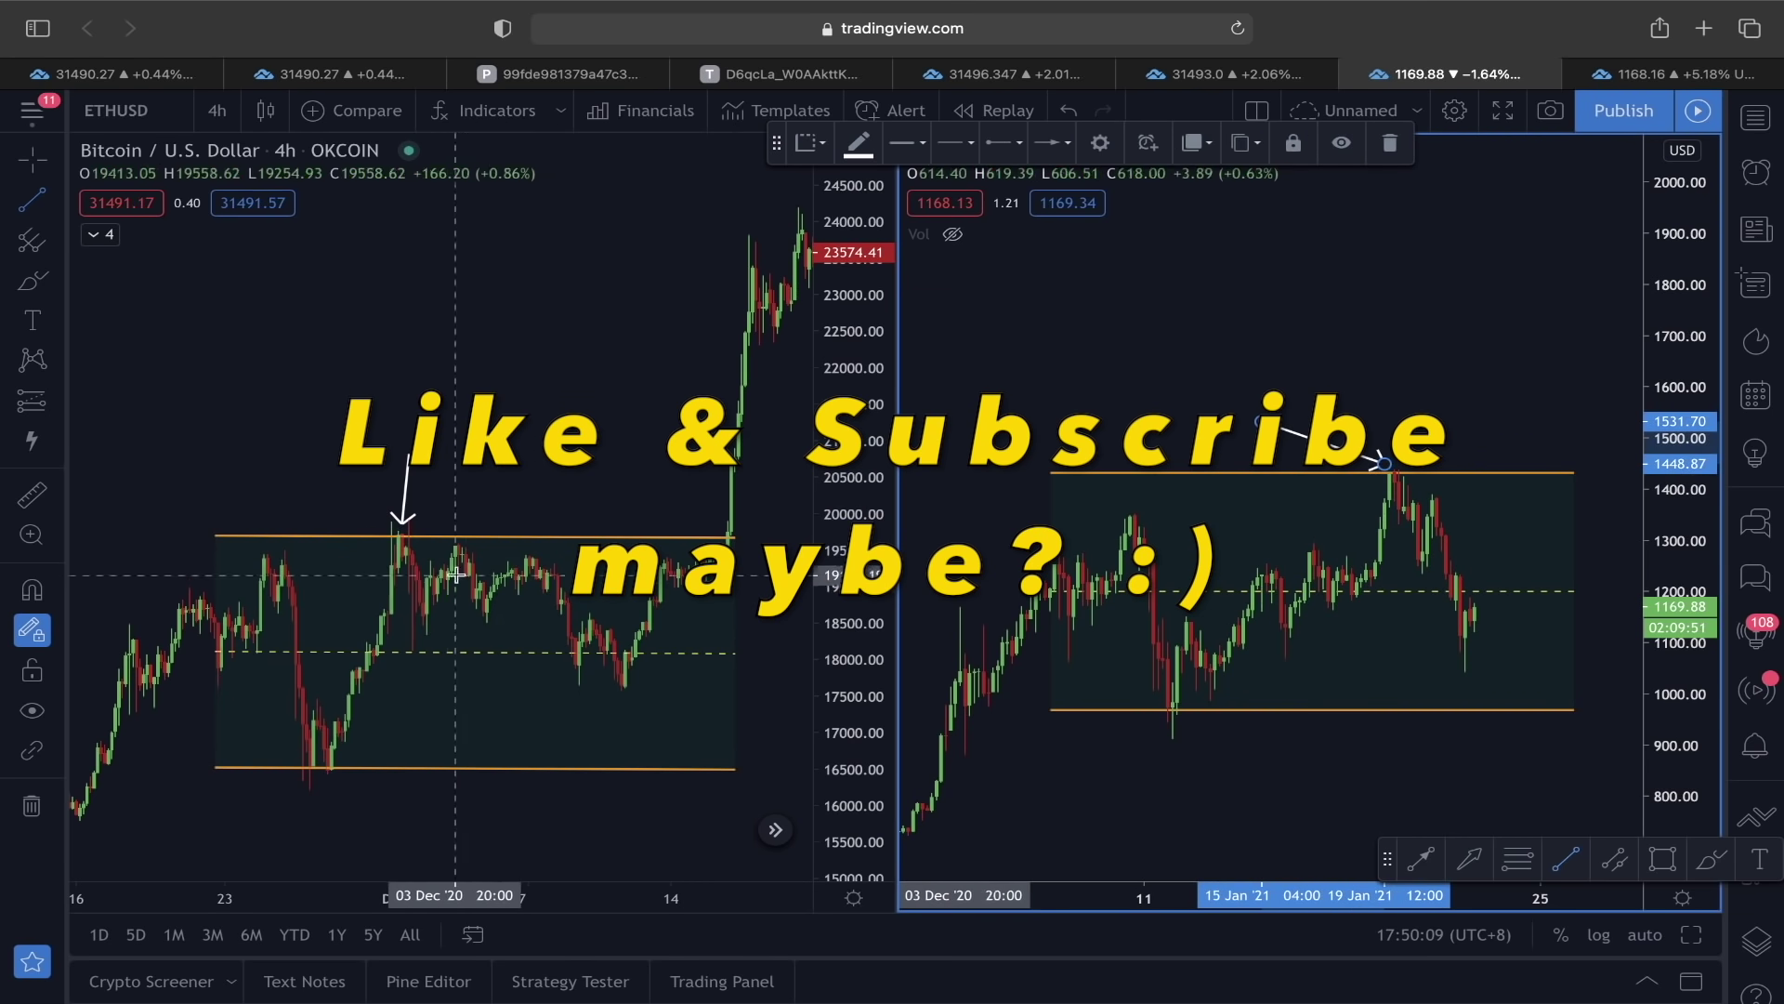
{"action": "left_click", "coordinate": [320, 775]}
{"action": "left_click_drag", "start_coordinate": [278, 829], "coordinate": [308, 780]}
{"action": "left_click_drag", "start_coordinate": [1139, 770], "coordinate": [1172, 721]}
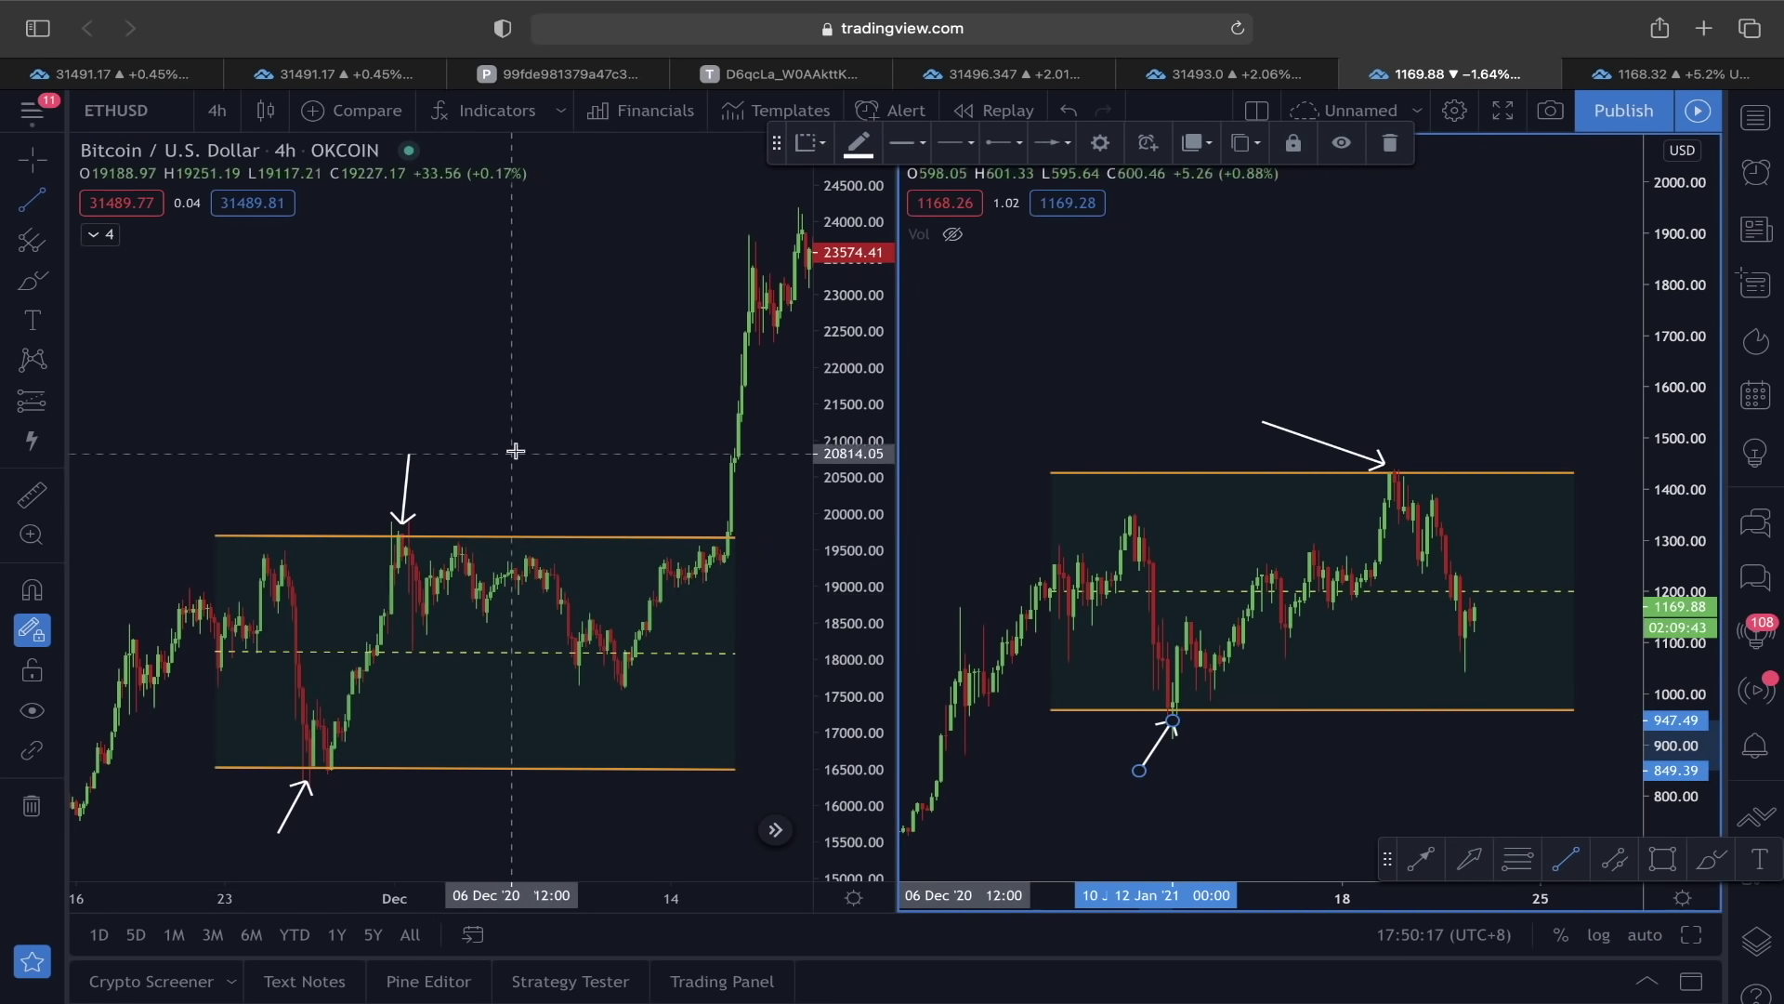
Draw a rising support arrow on Bitcoin from about 14,470 on 7 November through the higher lows to about 19,060 on 26 December.
{"action": "scroll", "coordinate": [515, 446], "scroll_direction": "down", "scroll_amount": 2}
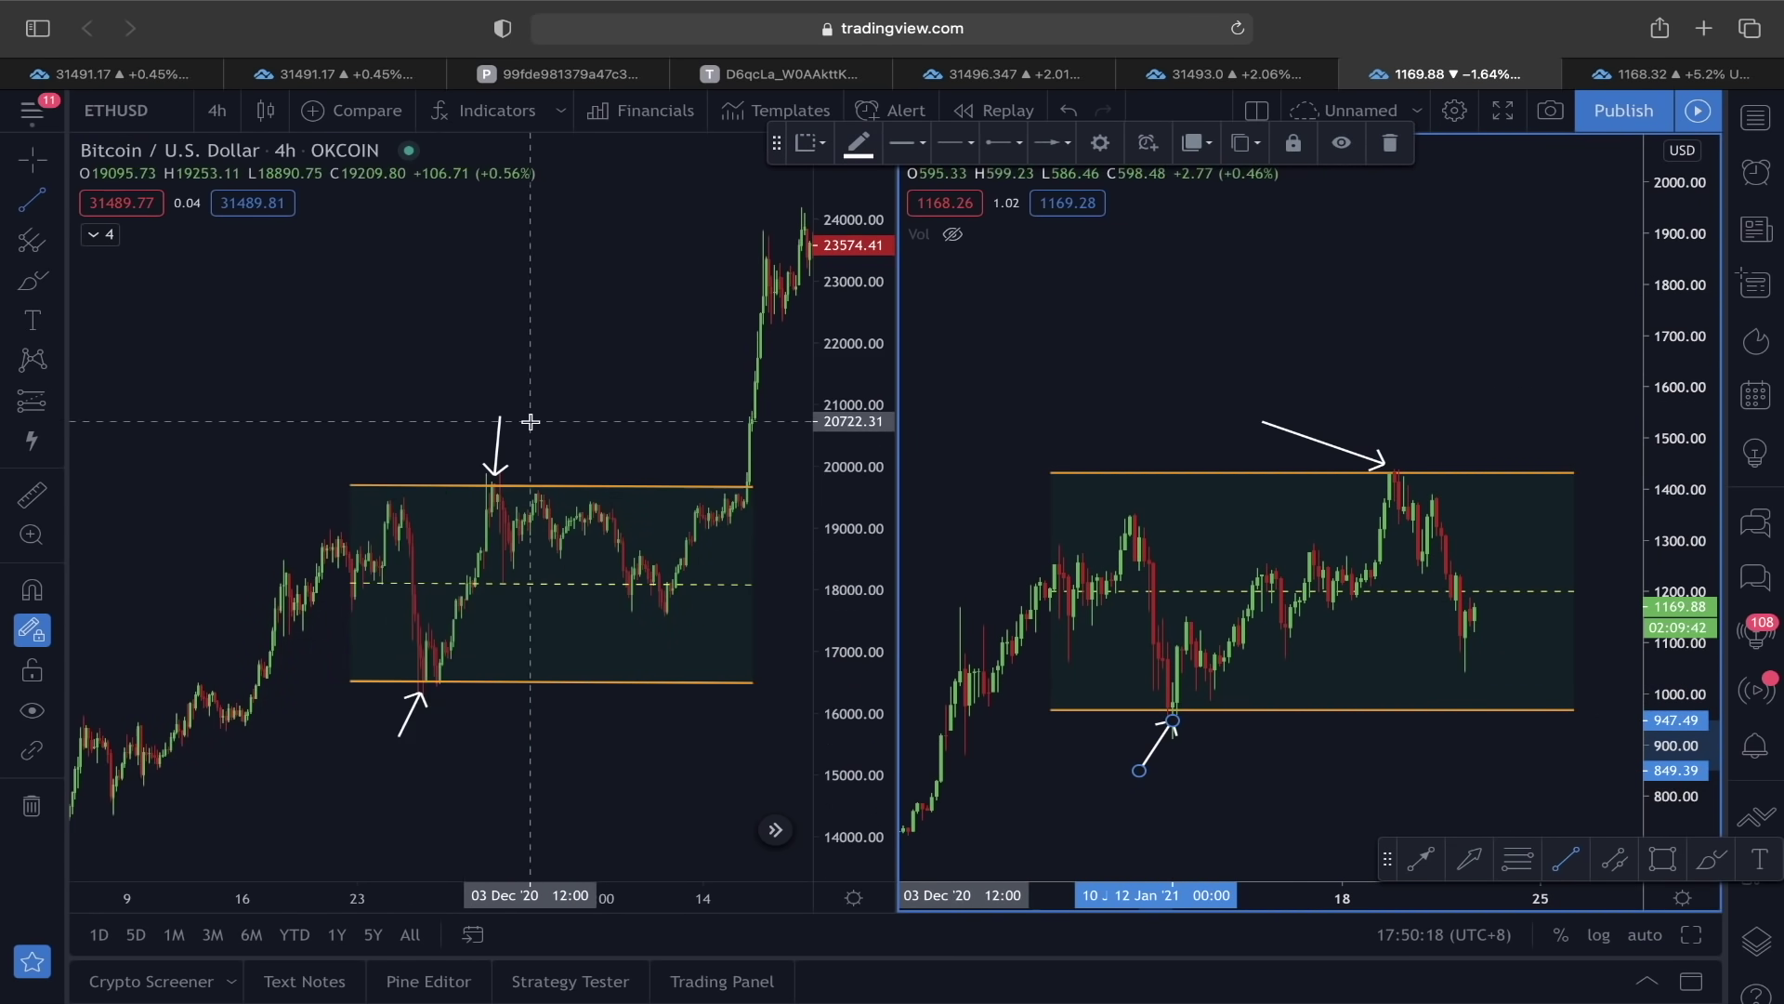
{"action": "left_click", "coordinate": [39, 195]}
{"action": "left_click", "coordinate": [186, 195]}
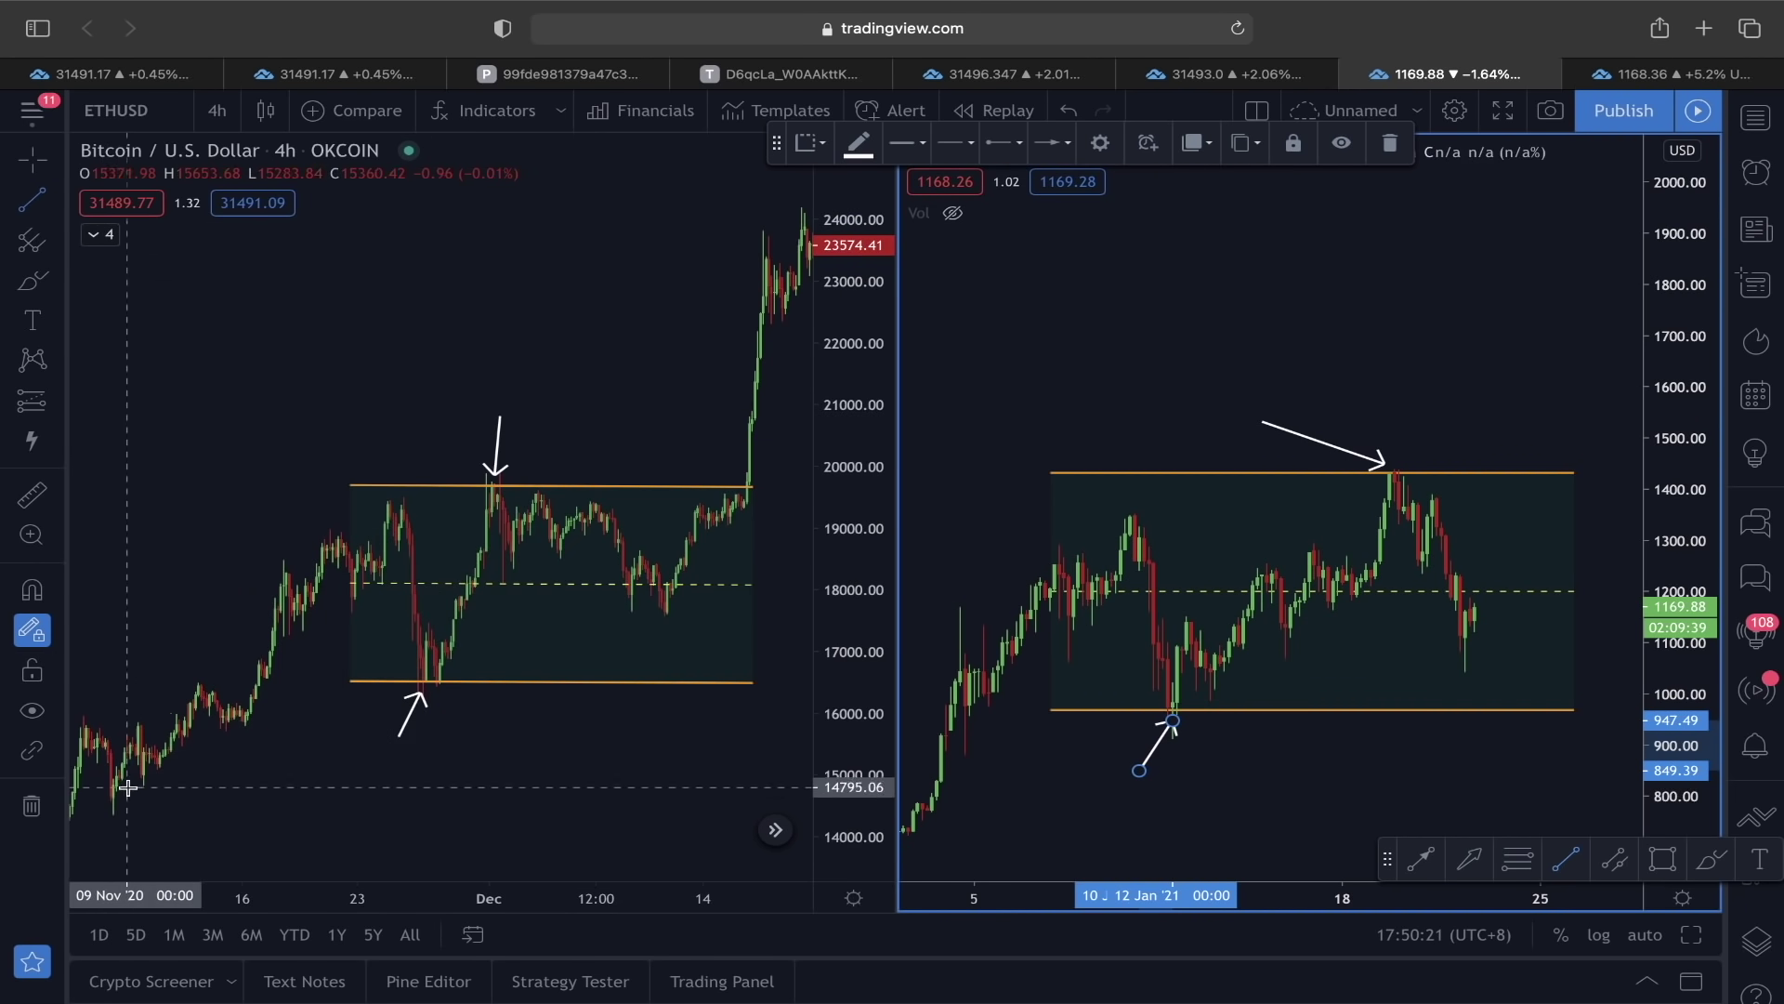
{"action": "left_click", "coordinate": [109, 808]}
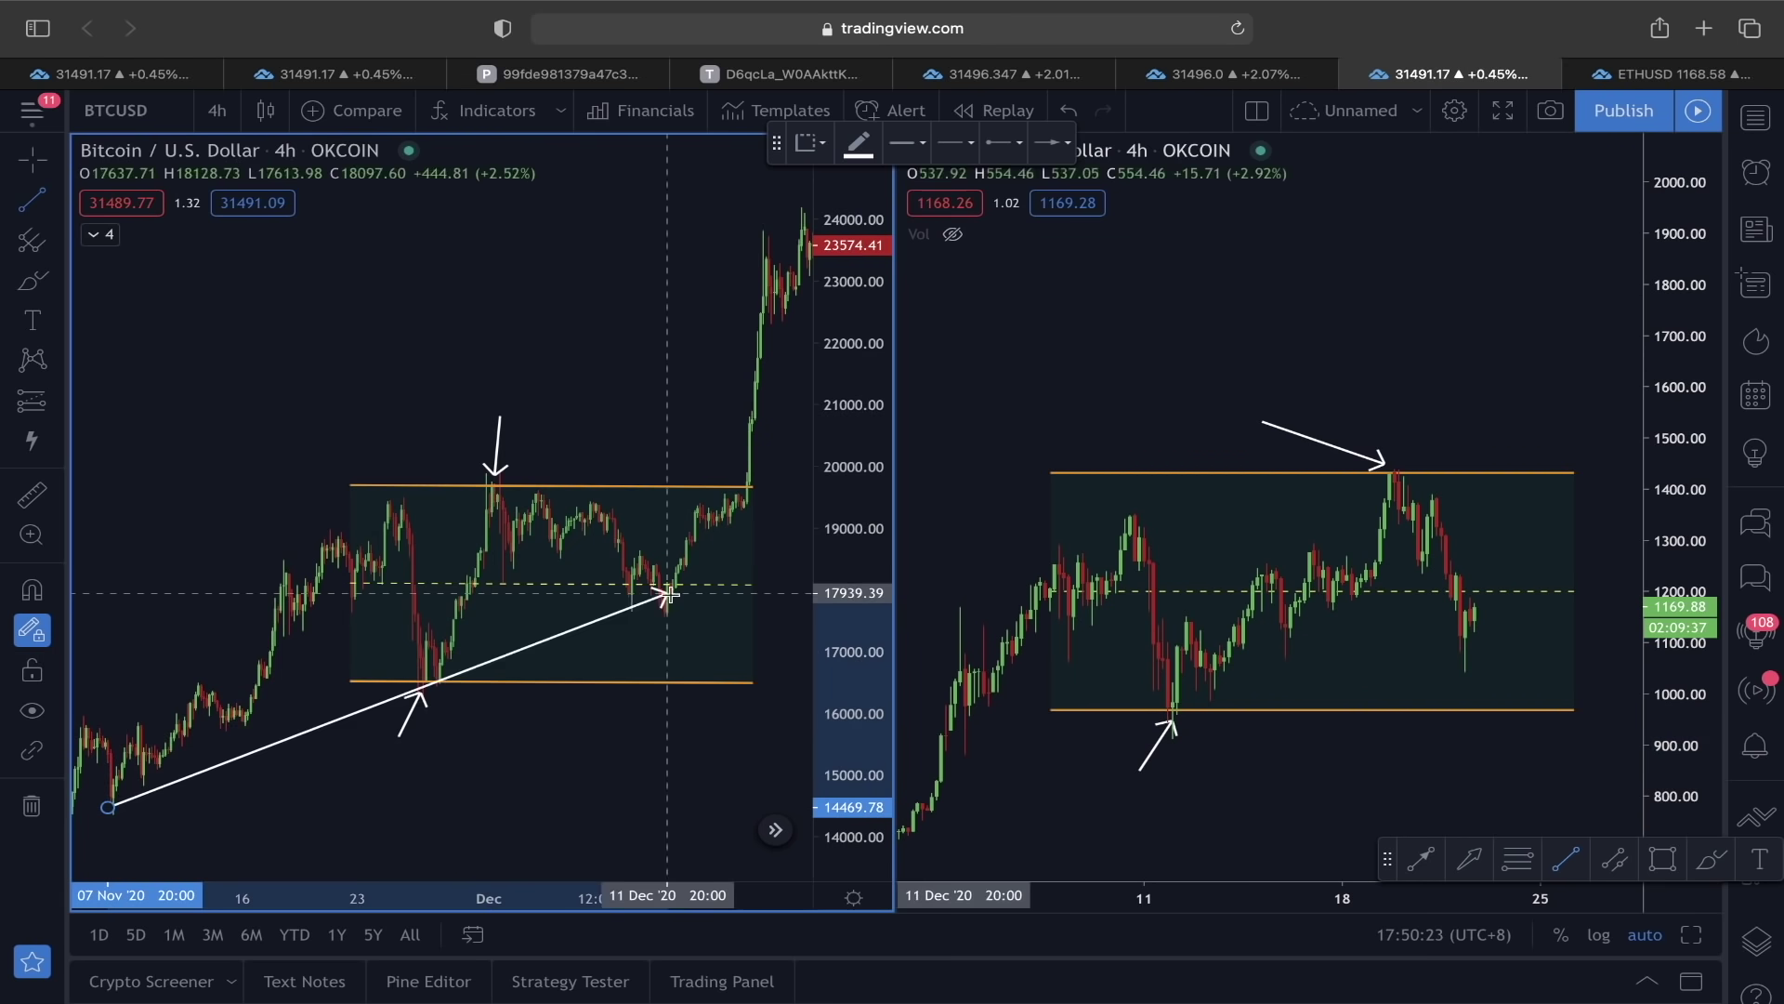
{"action": "left_click", "coordinate": [800, 566]}
{"action": "left_click_drag", "start_coordinate": [774, 503], "coordinate": [650, 519]}
{"action": "left_click_drag", "start_coordinate": [671, 692], "coordinate": [759, 664]}
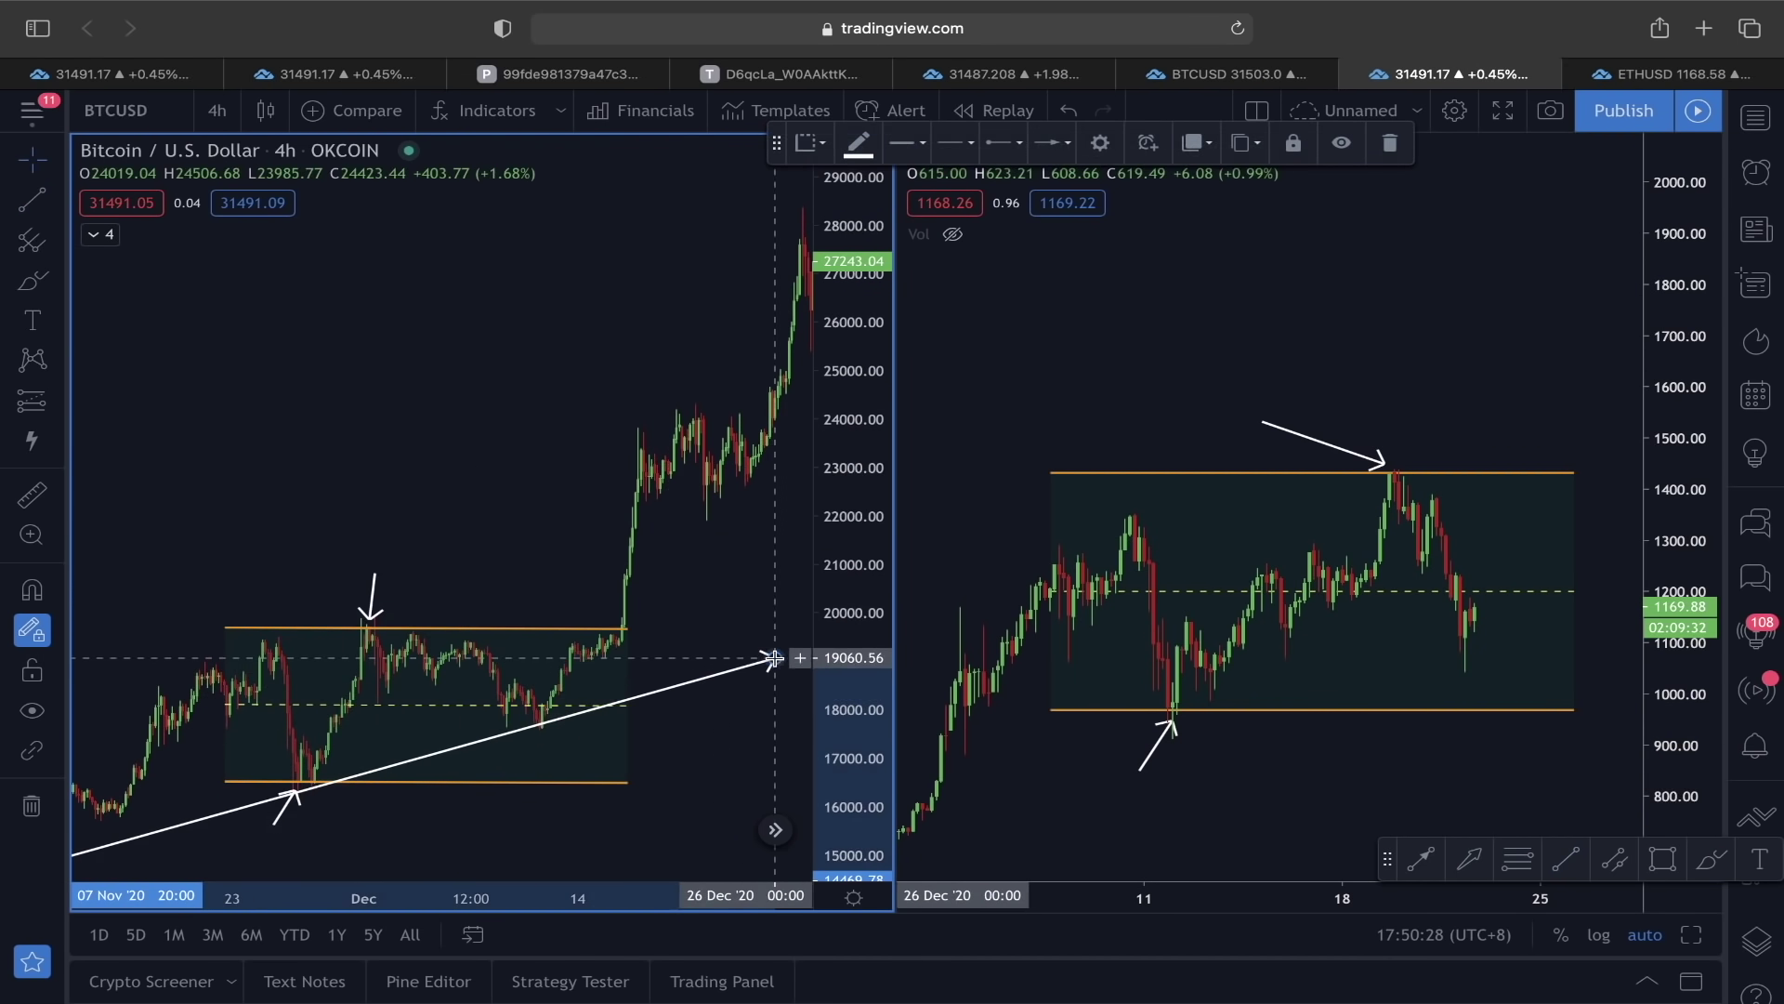
Draw a near-horizontal resistance arrow along Bitcoin's range top at about 19,600, from 22 November to 26 December.
{"action": "left_click", "coordinate": [222, 631]}
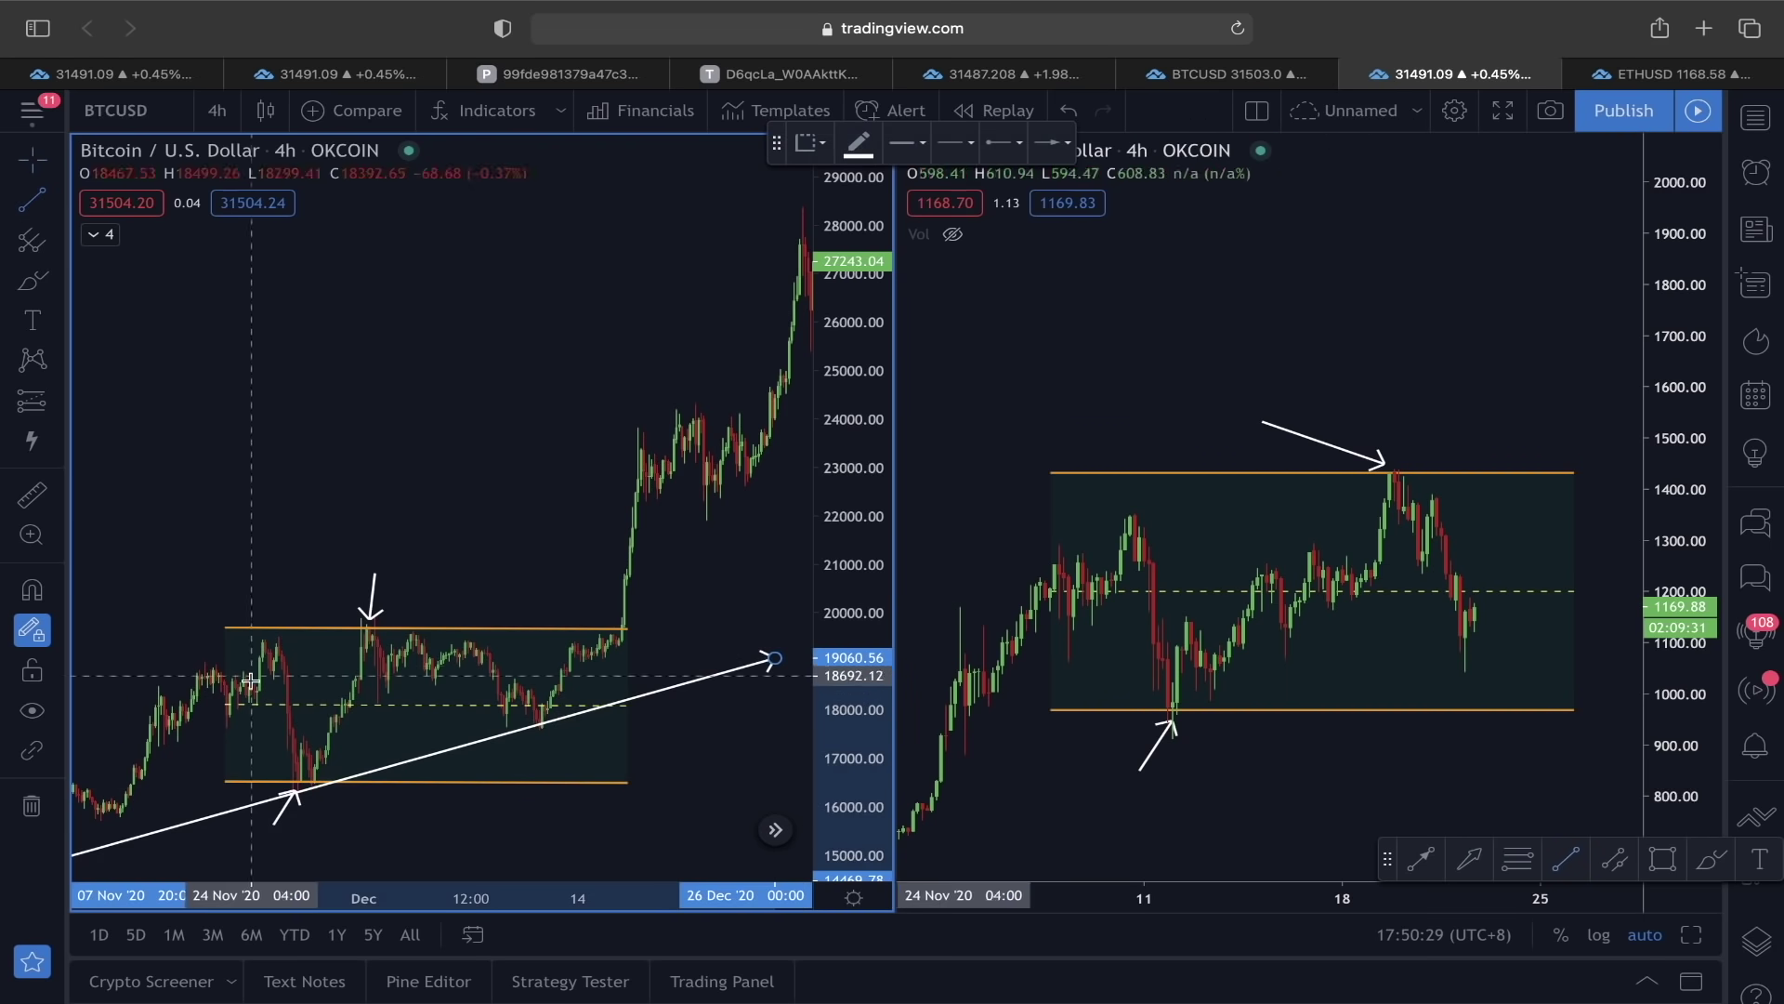
{"action": "left_click", "coordinate": [216, 632]}
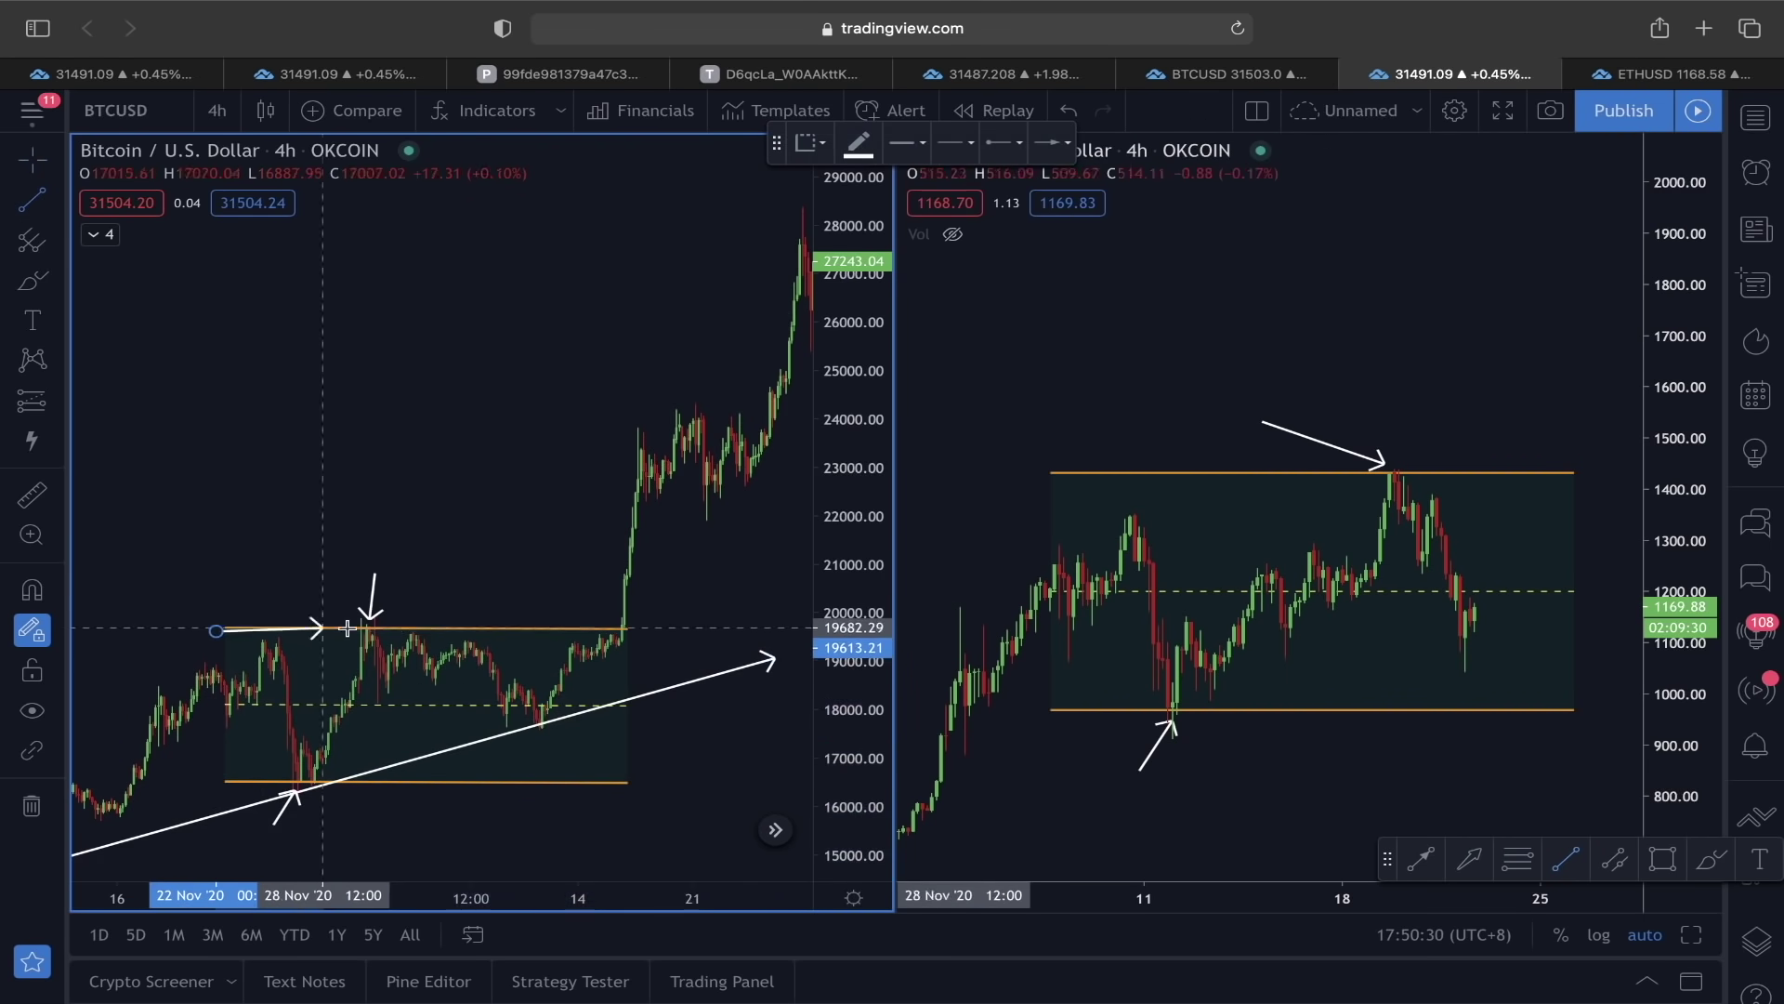
{"action": "left_click", "coordinate": [774, 631]}
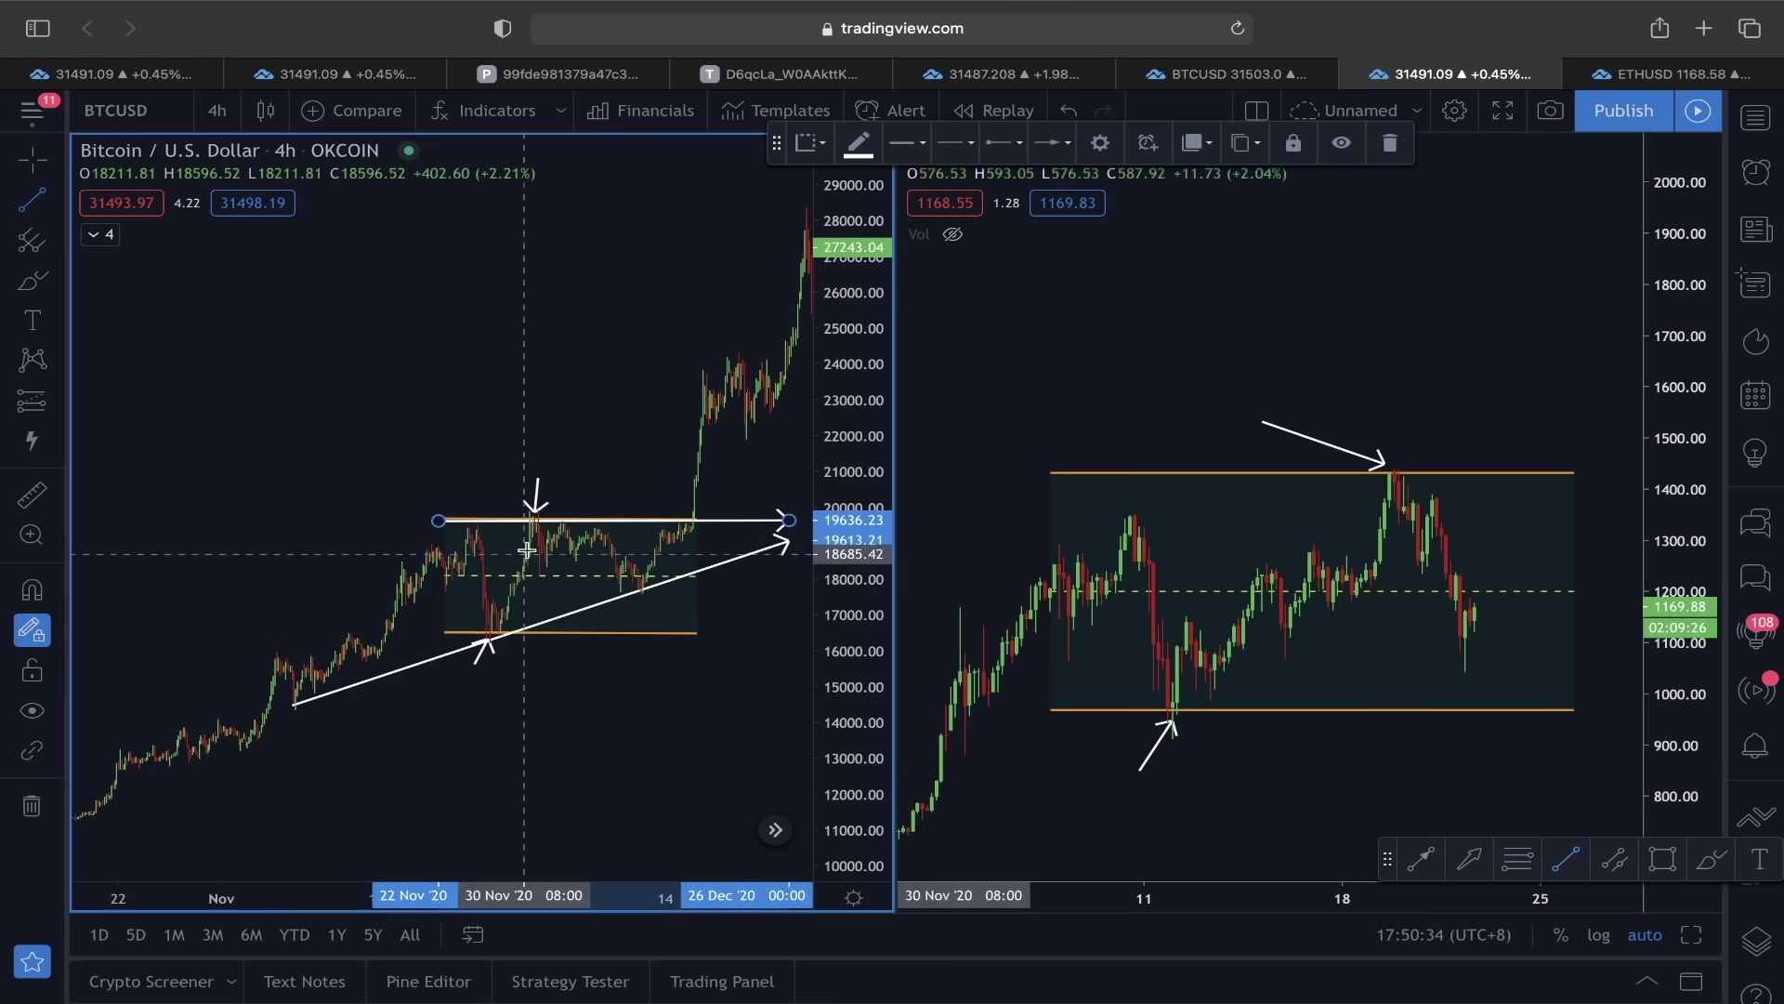
Trace Bitcoin's swings inside the triangle with connected arrows, ending with the leg from about 17,580 up to about 24,365.
{"action": "scroll", "coordinate": [483, 609], "scroll_direction": "left", "scroll_amount": 3}
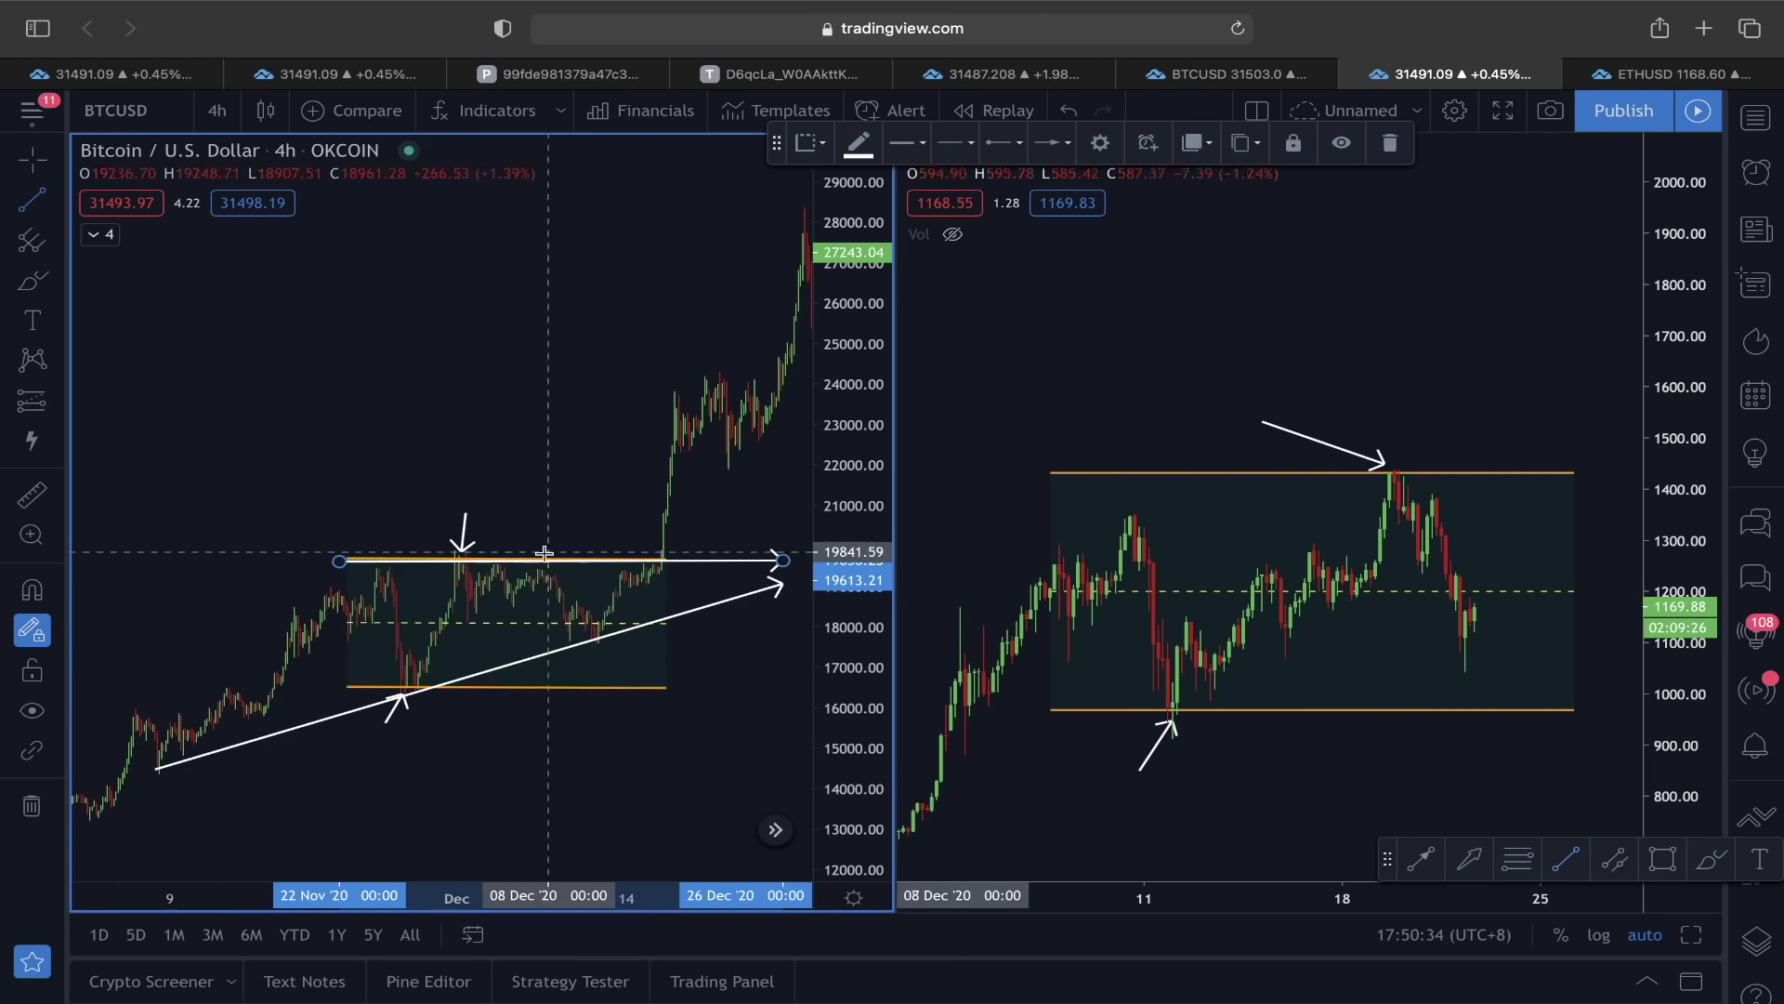
{"action": "left_click", "coordinate": [164, 769]}
{"action": "left_click", "coordinate": [378, 571]}
{"action": "left_click", "coordinate": [410, 695]}
{"action": "left_click", "coordinate": [464, 550]}
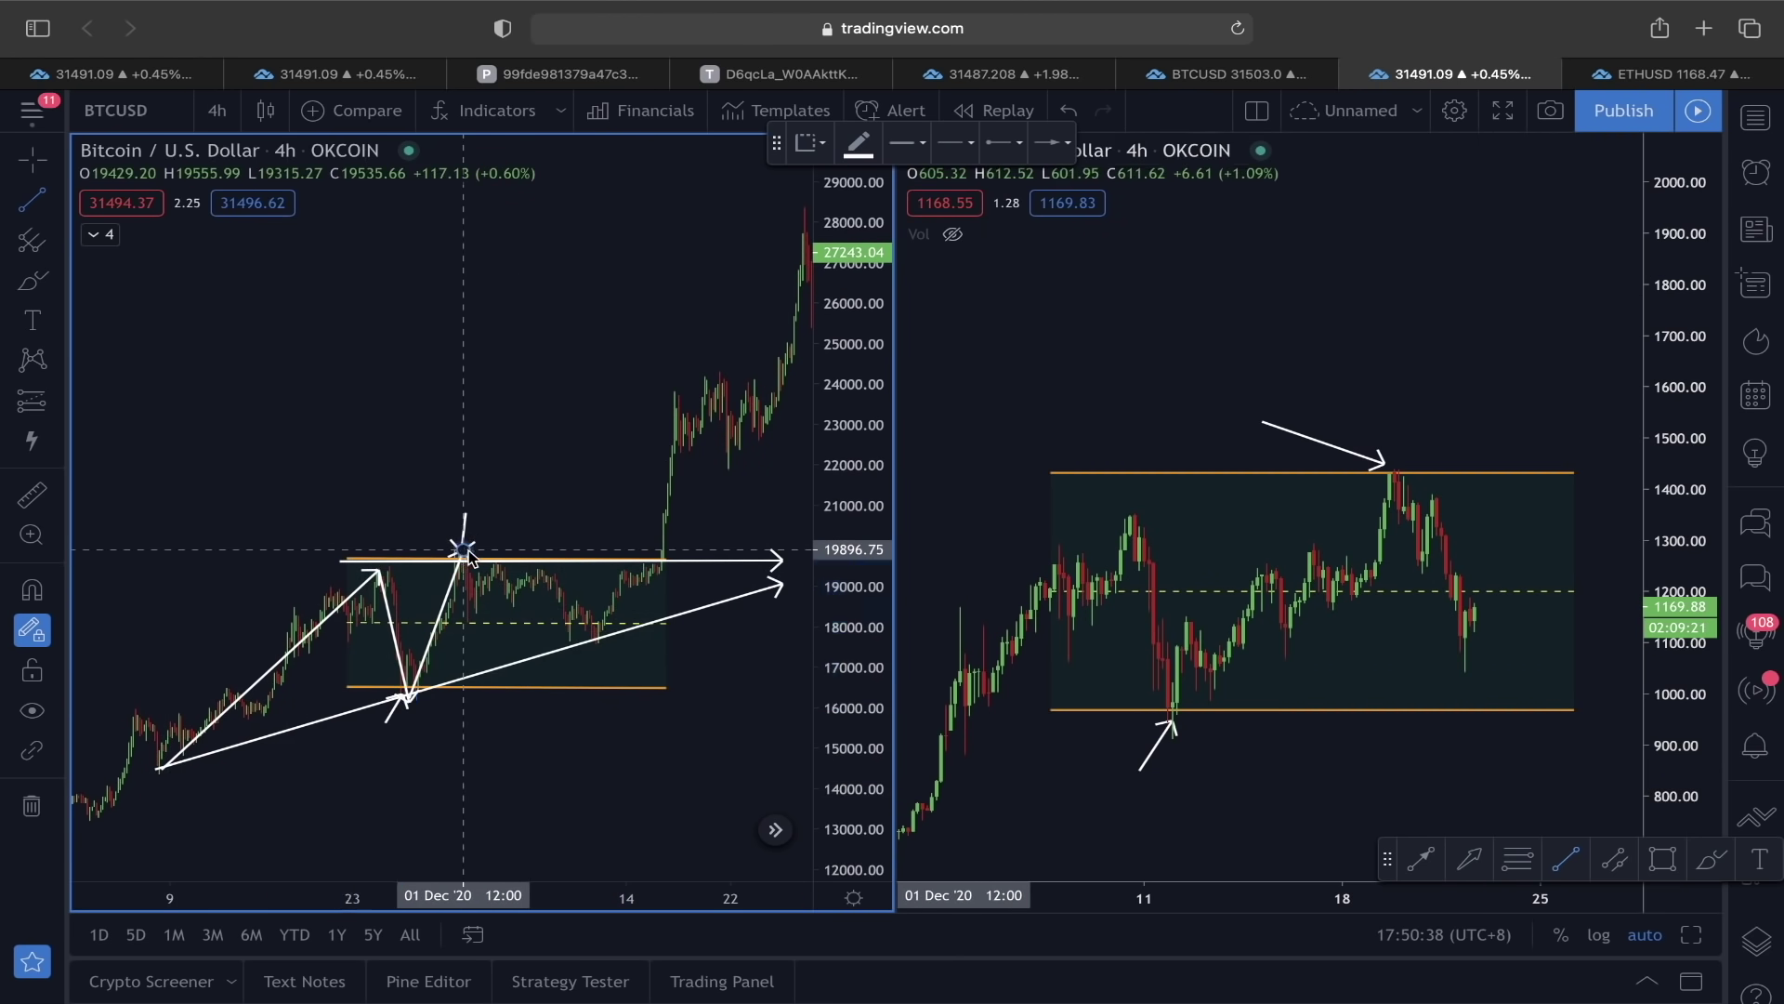
{"action": "left_click", "coordinate": [594, 641]}
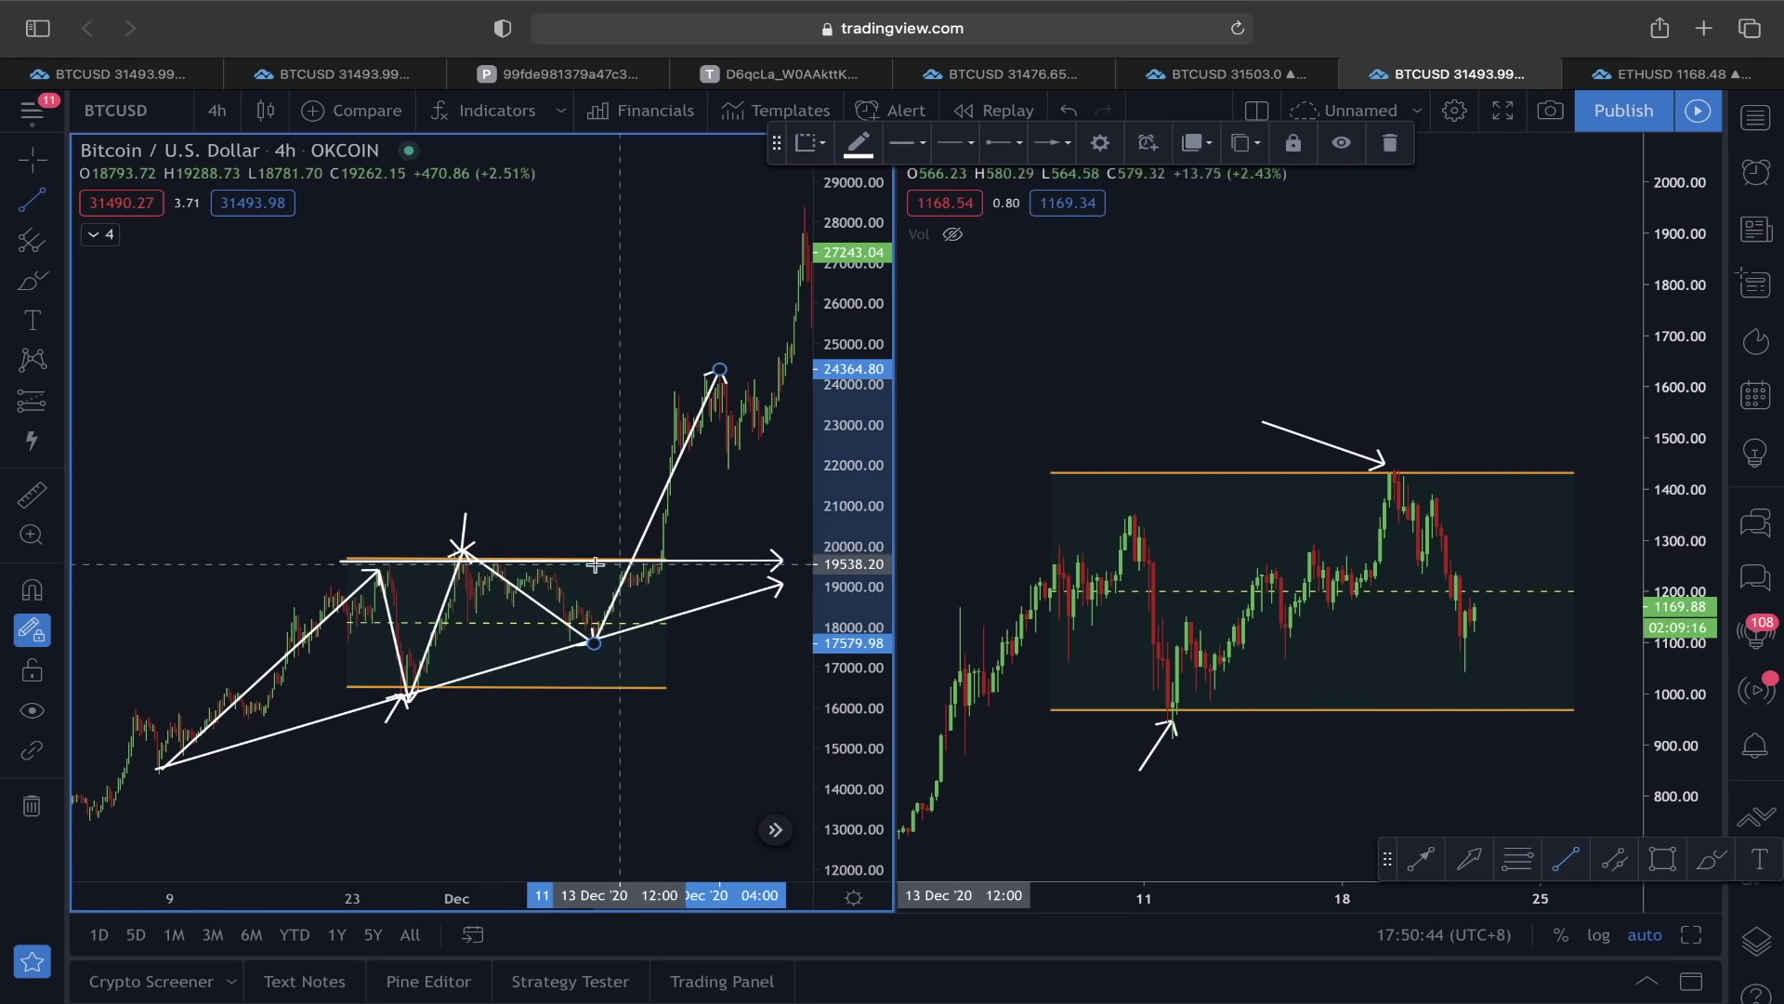
{"action": "left_click_drag", "start_coordinate": [455, 372], "coordinate": [418, 374]}
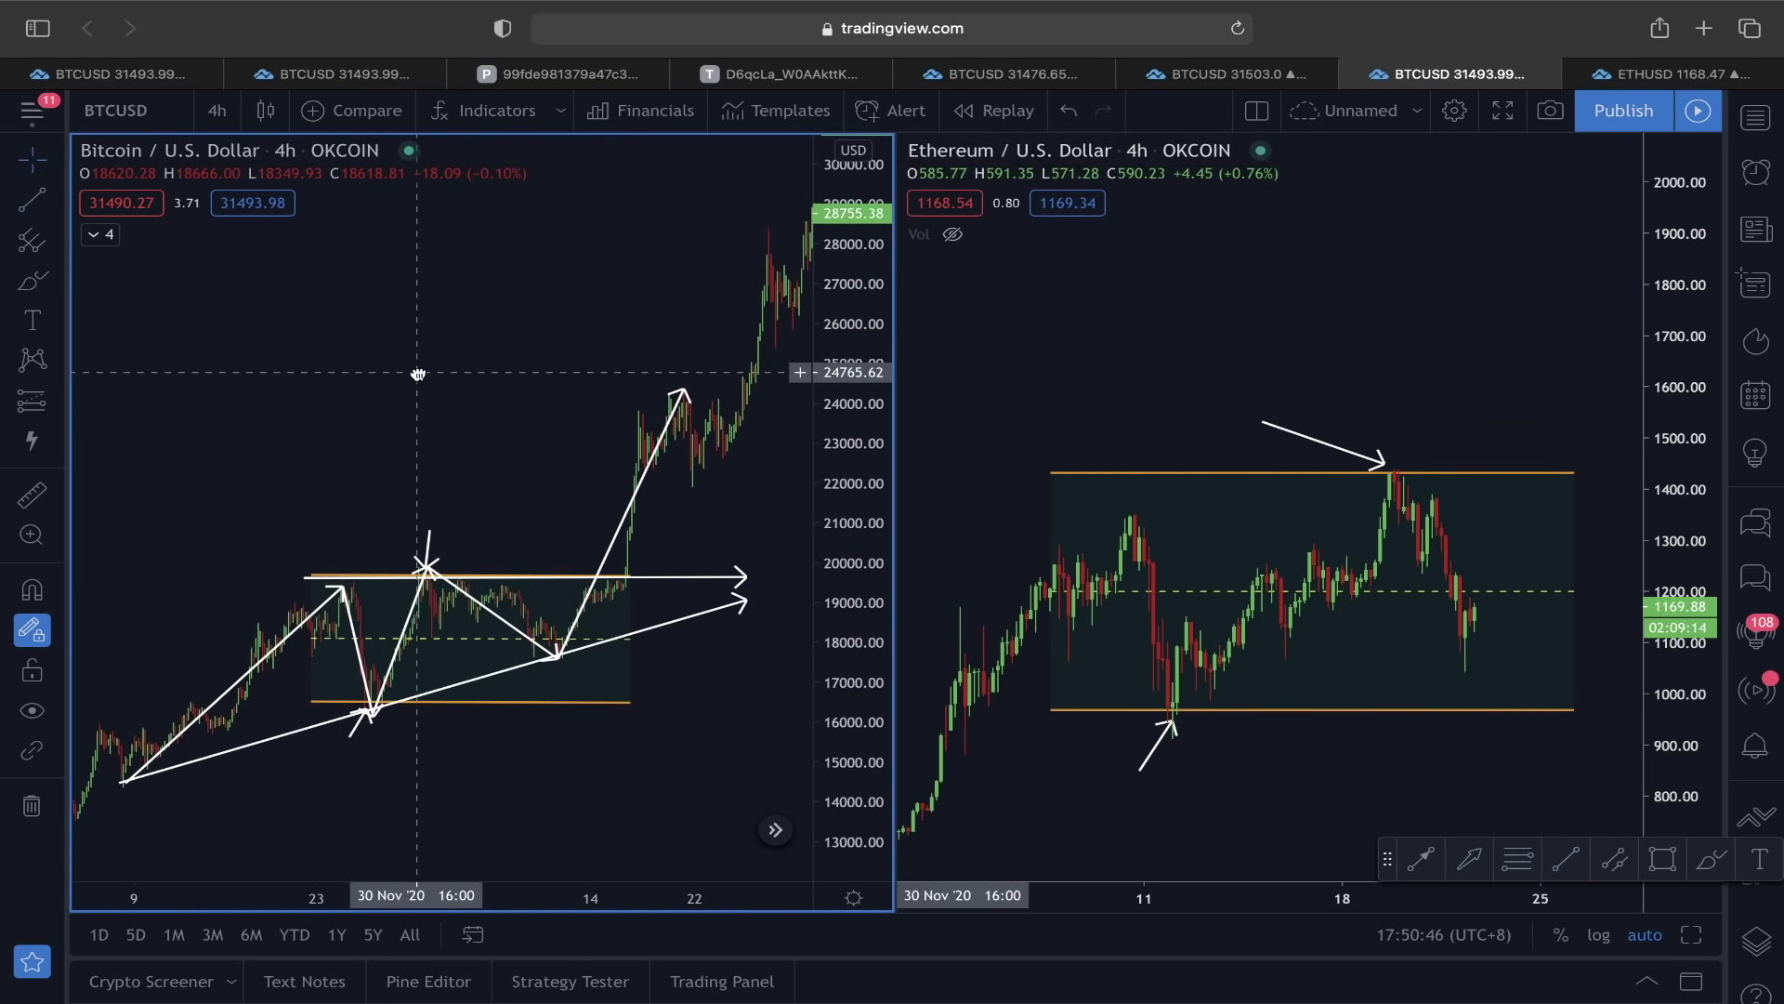
Draw a rising support arrow on Ethereum from about 708 on 2 January through the lows to about 1,387 on 4 February.
{"action": "left_click", "coordinate": [32, 200]}
{"action": "scroll", "coordinate": [1015, 781], "scroll_direction": "down", "scroll_amount": 3}
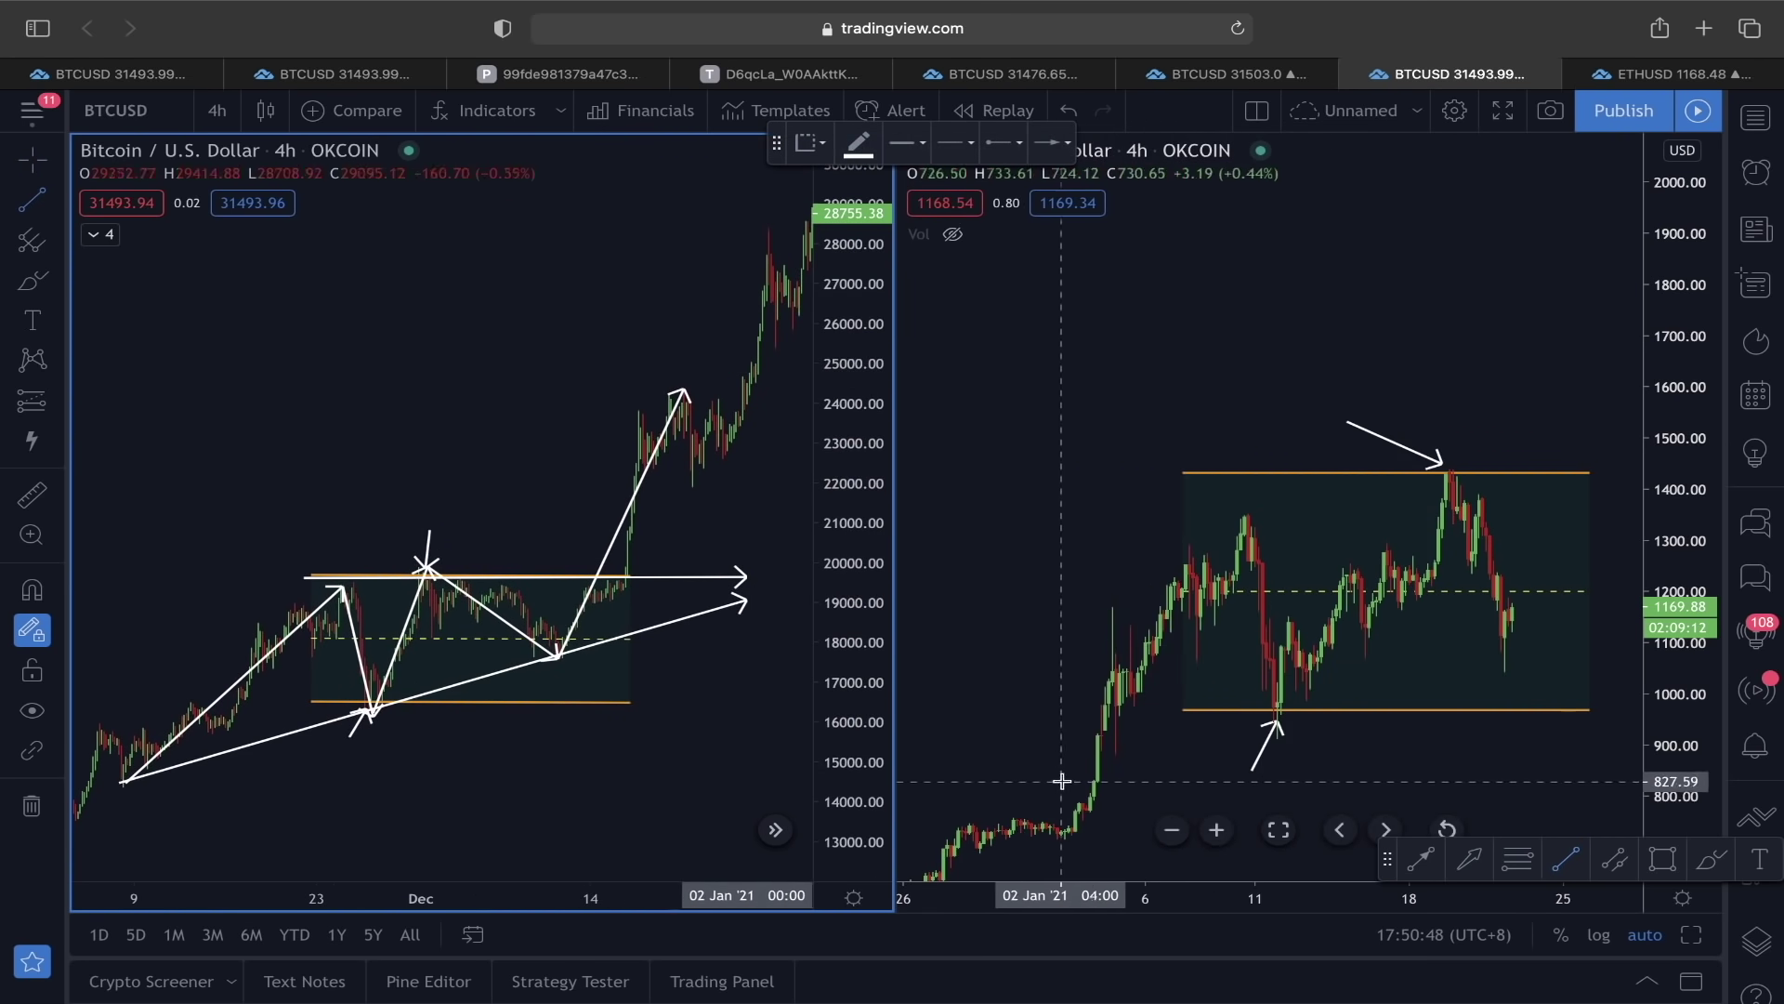
{"action": "left_click_drag", "start_coordinate": [1681, 351], "coordinate": [1681, 460]}
{"action": "left_click_drag", "start_coordinate": [1410, 393], "coordinate": [1361, 343]}
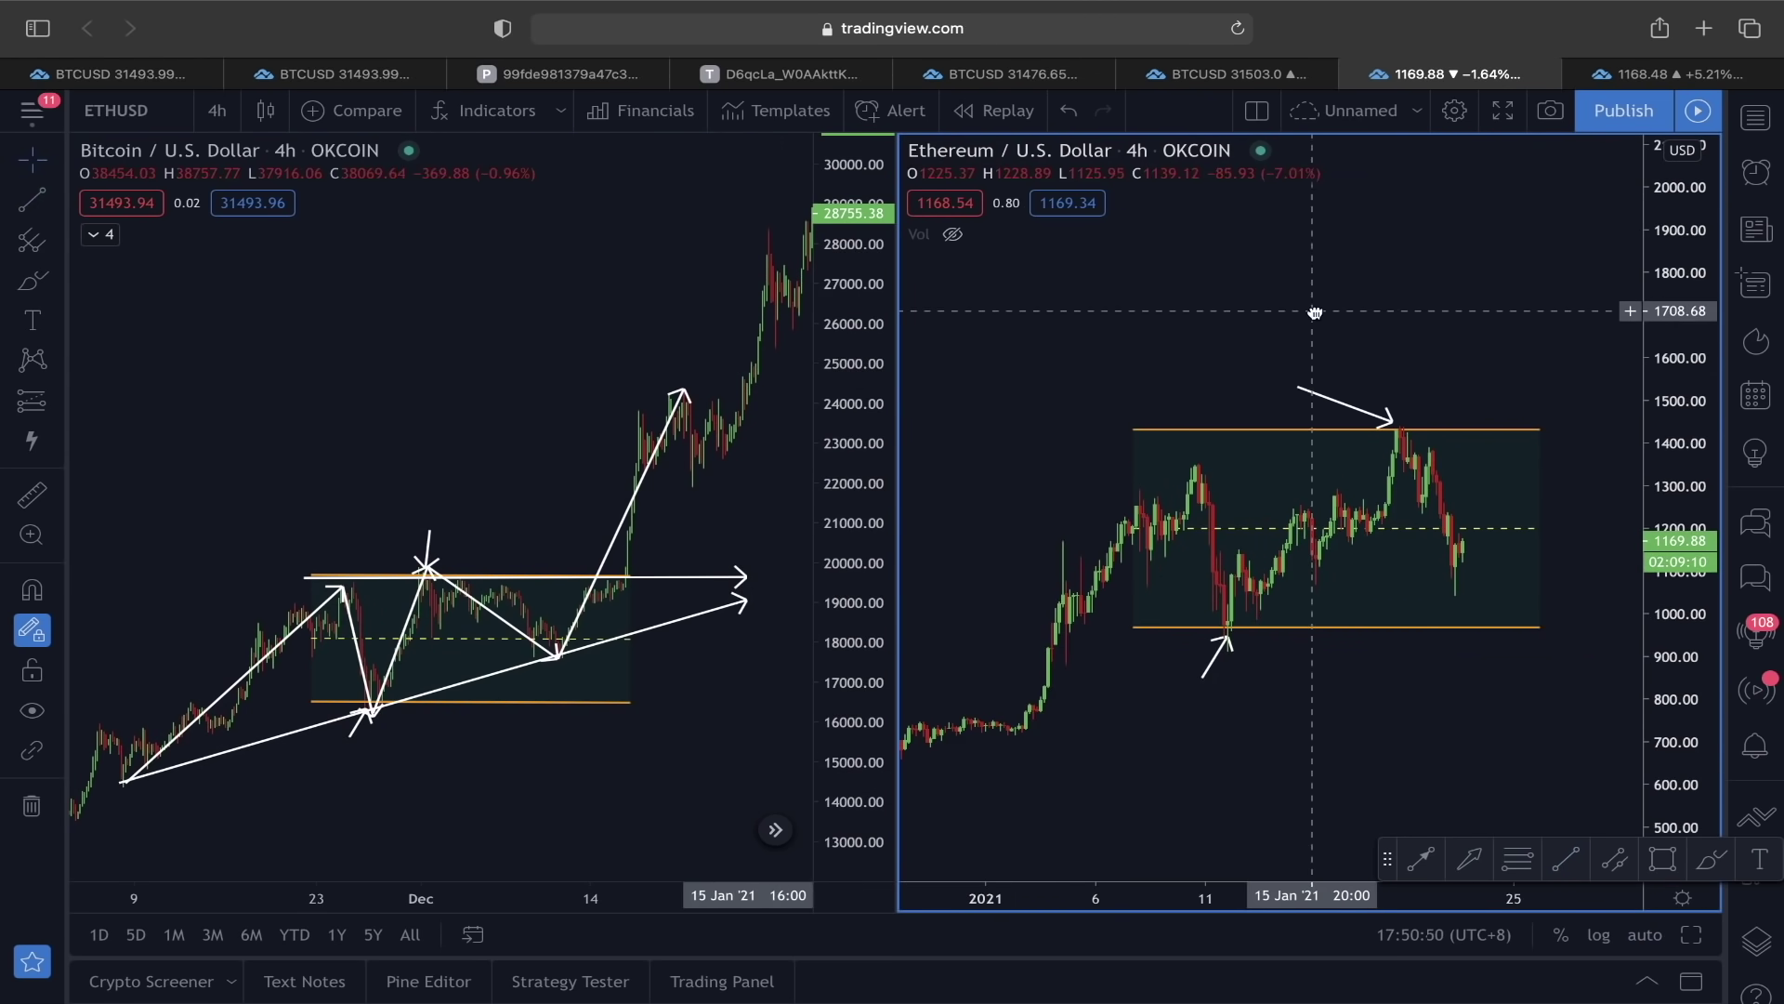
{"action": "left_click", "coordinate": [33, 200]}
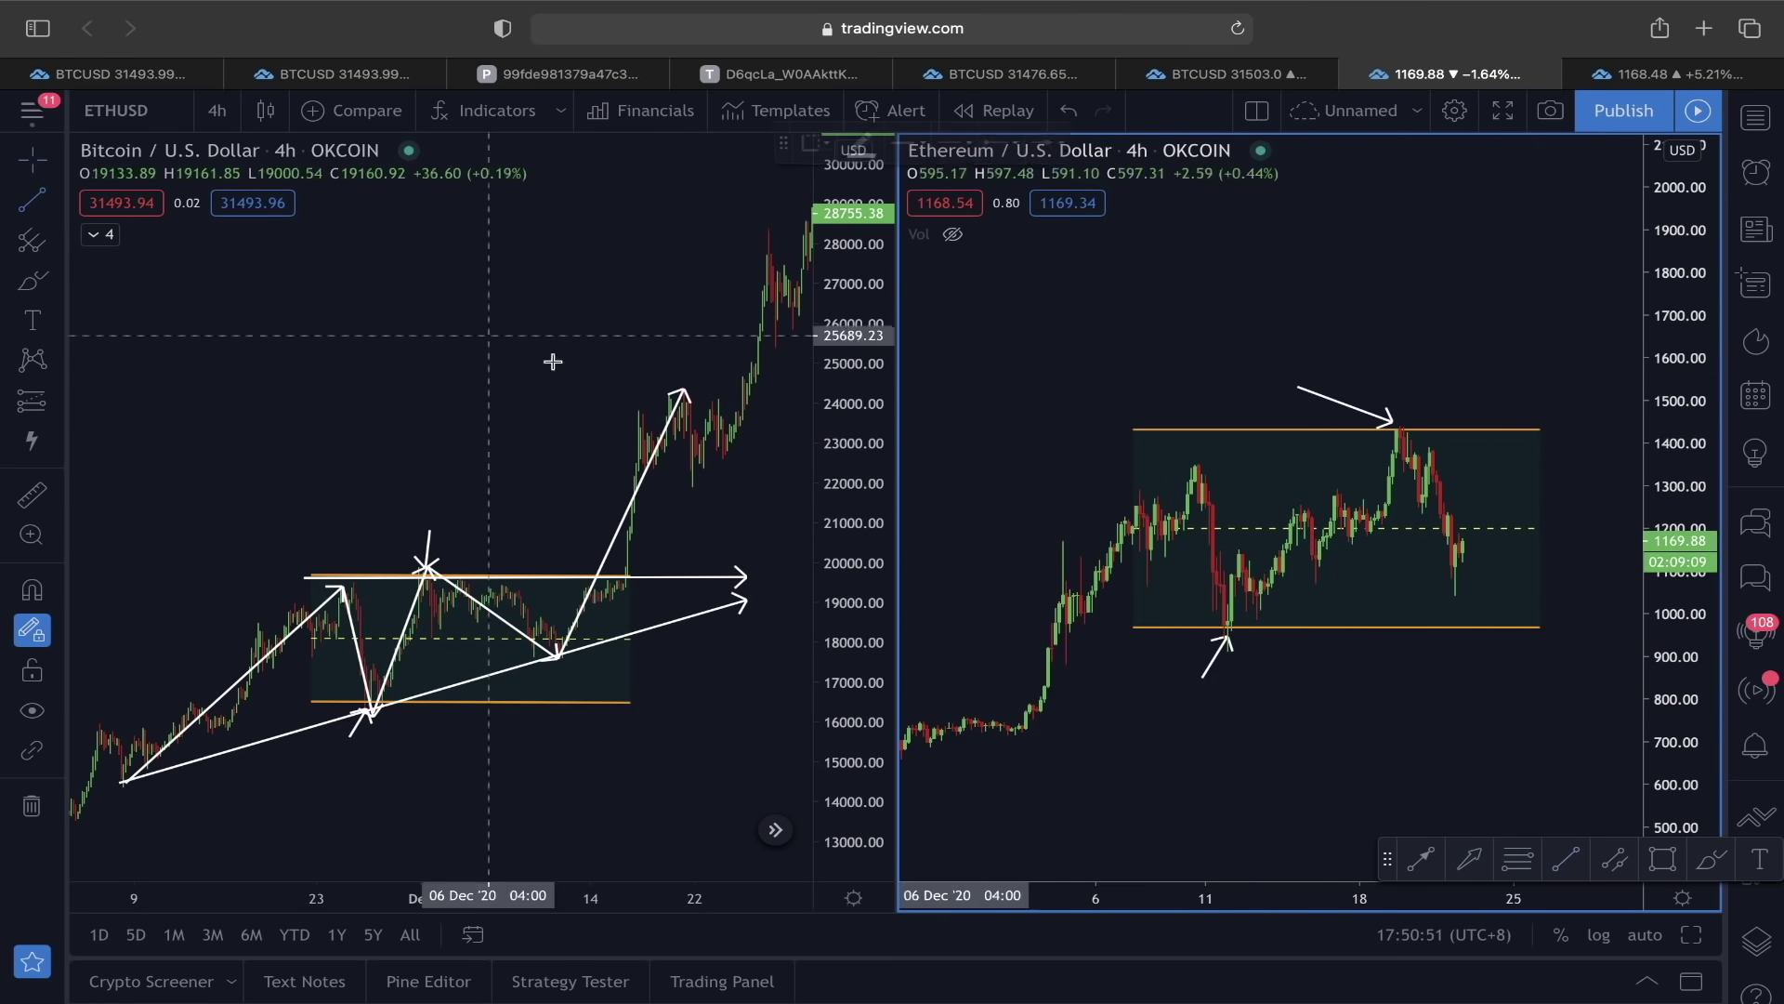
{"action": "left_click", "coordinate": [1018, 738]}
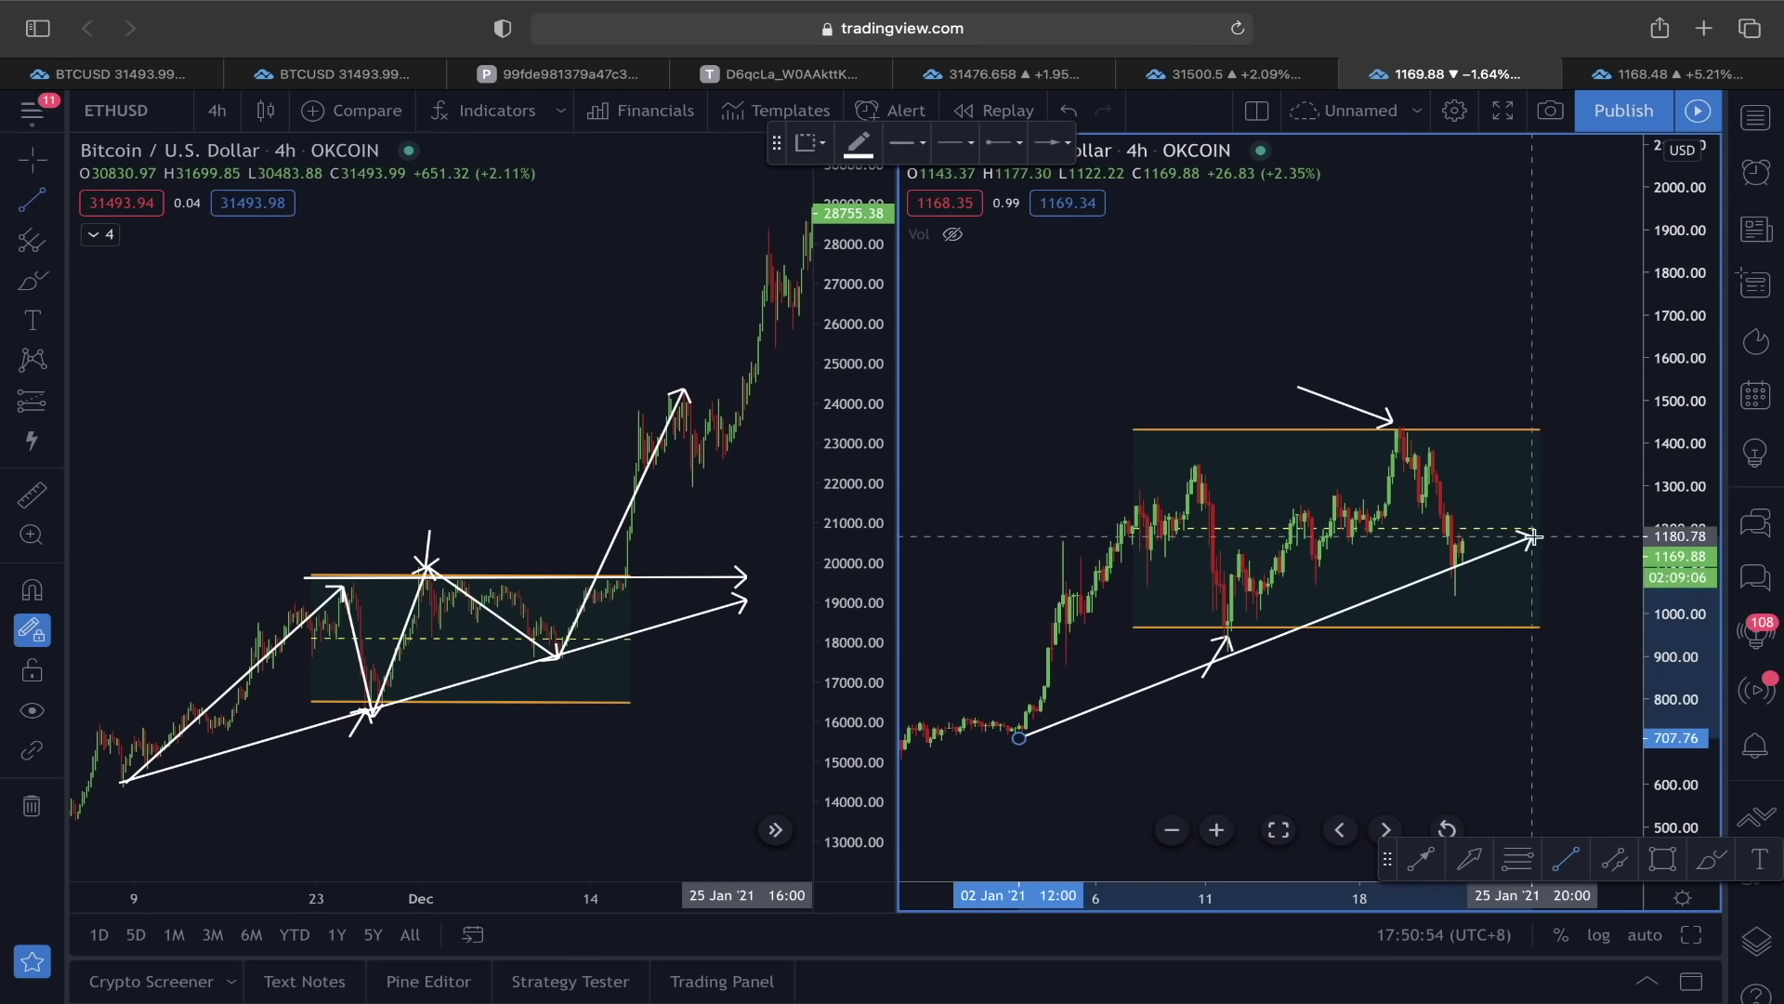
{"action": "left_click", "coordinate": [1614, 510]}
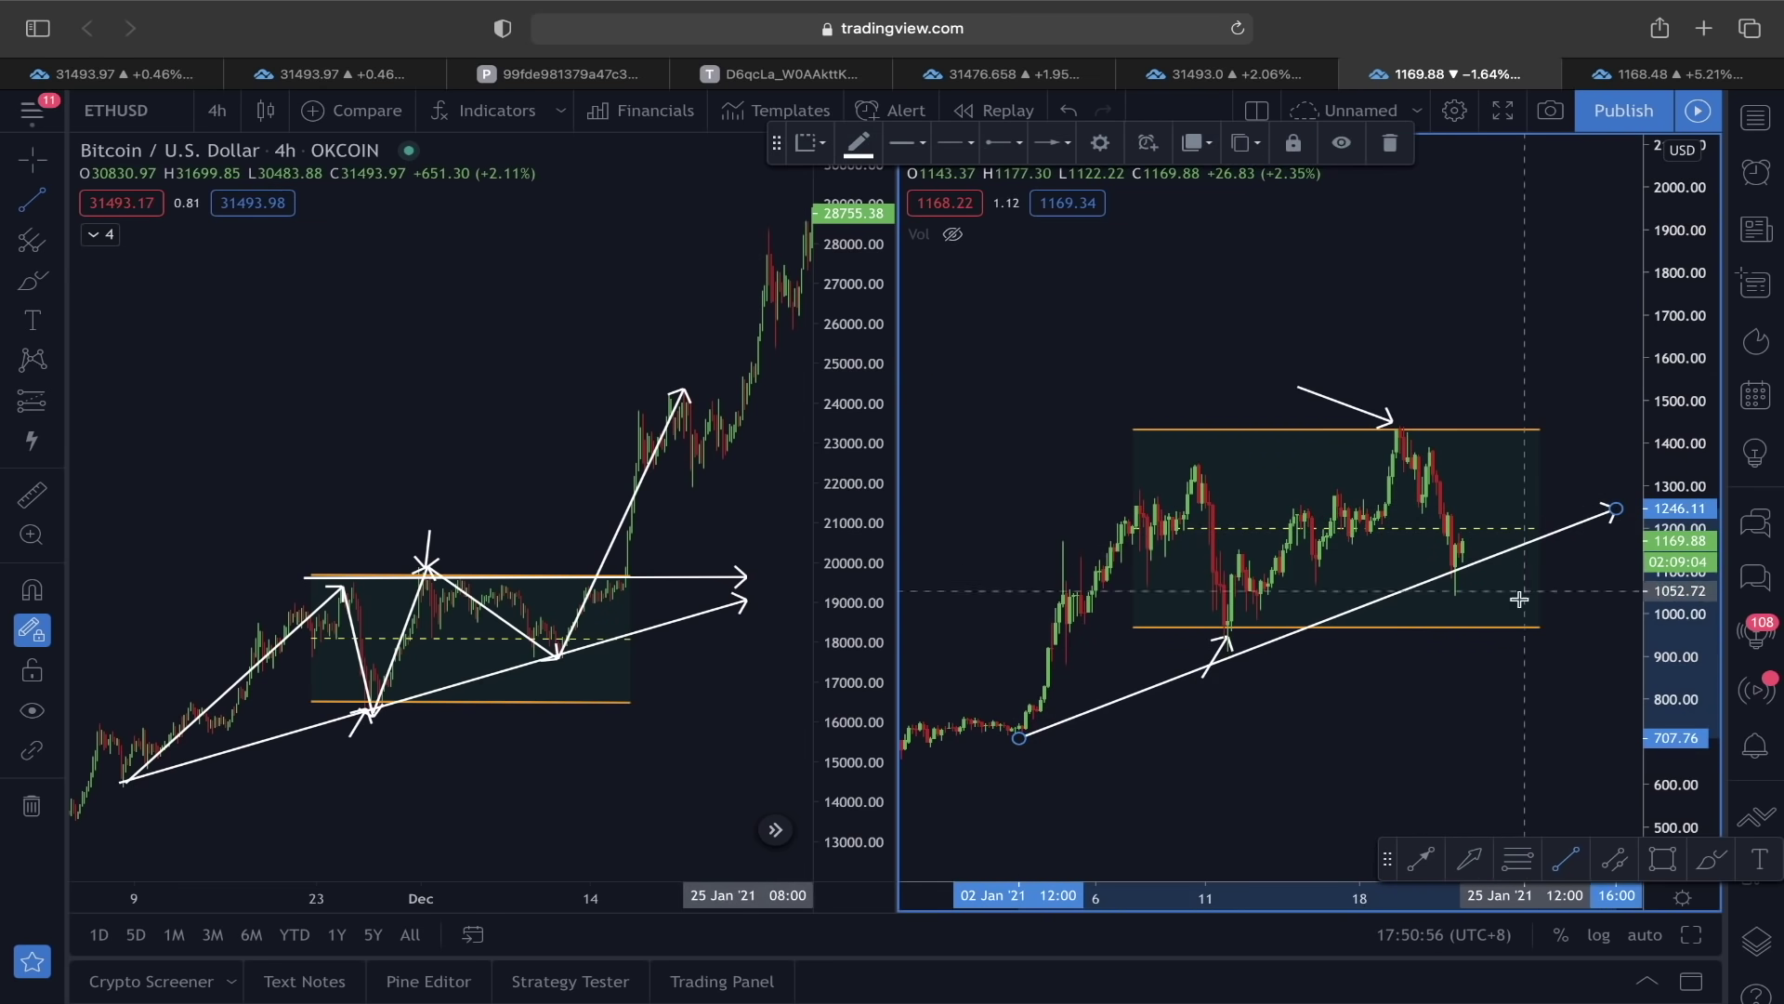
{"action": "scroll", "coordinate": [1515, 614], "scroll_direction": "right", "scroll_amount": 3}
{"action": "left_click_drag", "start_coordinate": [1502, 549], "coordinate": [1601, 500]}
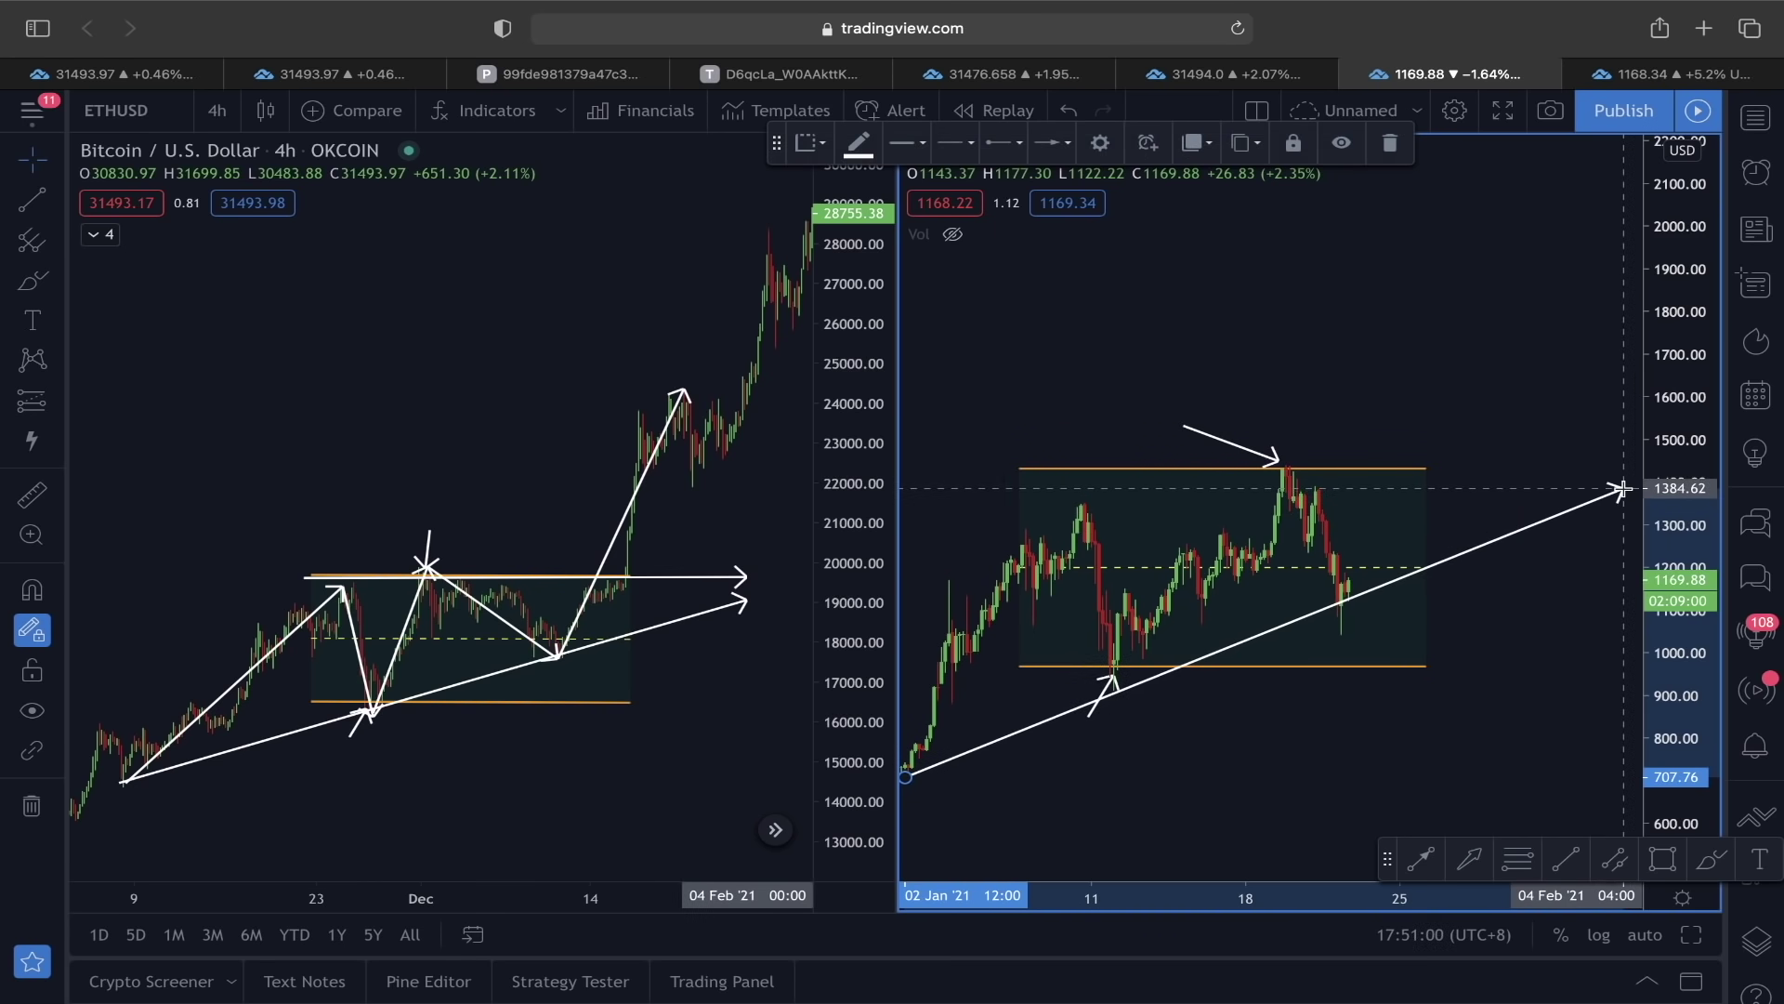
{"action": "left_click_drag", "start_coordinate": [1625, 492], "coordinate": [1631, 496]}
{"action": "left_click", "coordinate": [1633, 494]}
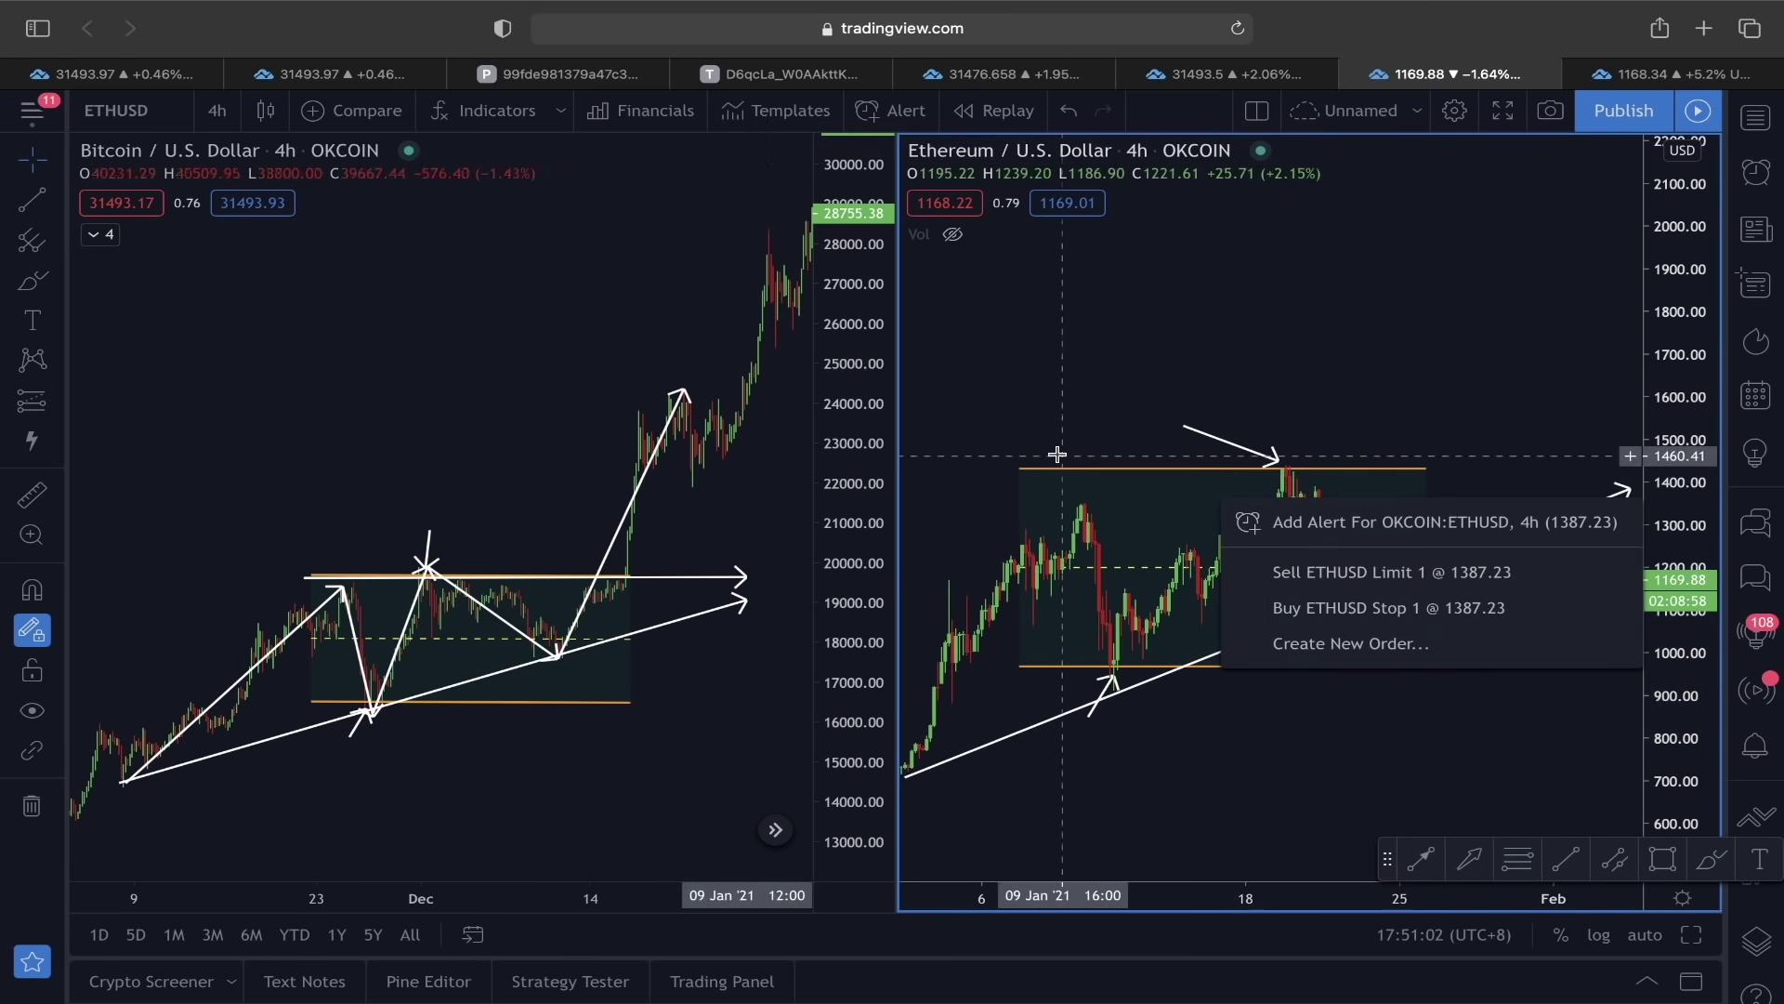
{"action": "left_click", "coordinate": [1167, 454]}
Draw a near-horizontal resistance arrow along Ethereum's range top from about 1,424 on 7 January to about 1,434 on 4 February.
{"action": "left_click", "coordinate": [48, 207]}
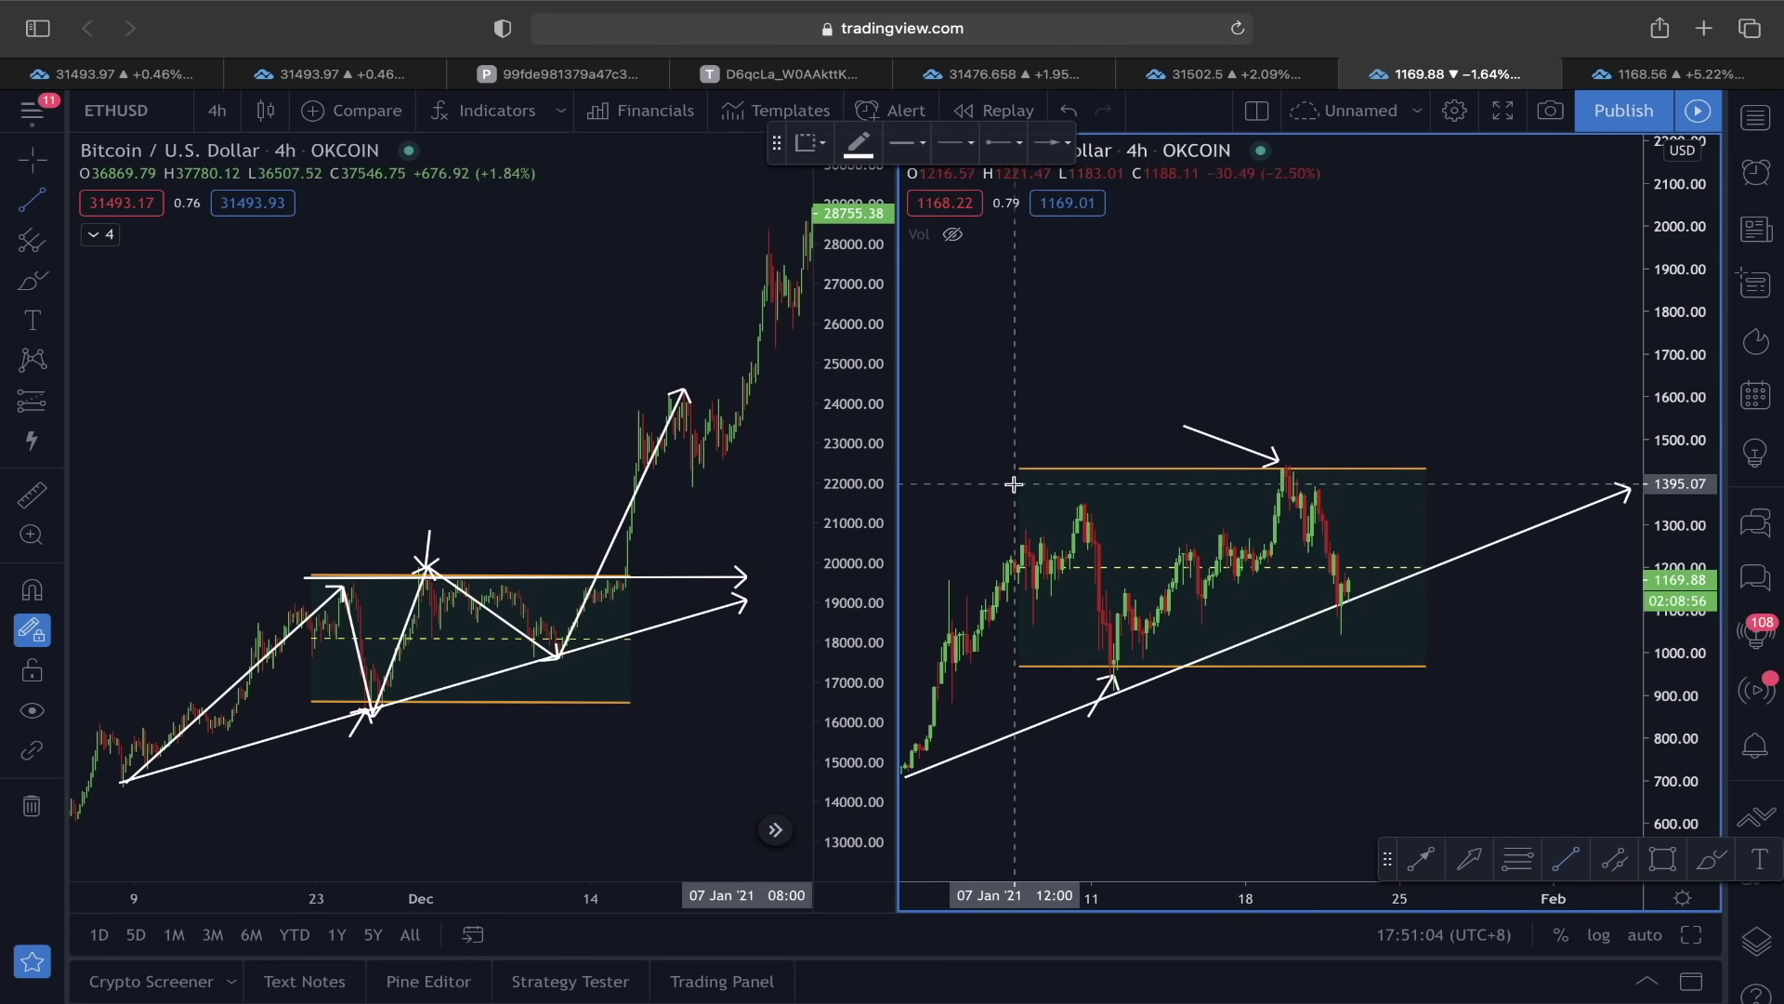
{"action": "left_click", "coordinate": [1006, 471]}
{"action": "left_click", "coordinate": [1630, 464]}
Trace Ethereum's swings with connected arrows from about 689 to the first high, down to 925, up to 1,455 and down to 1,121.
{"action": "scroll", "coordinate": [1462, 709], "scroll_direction": "left", "scroll_amount": 5}
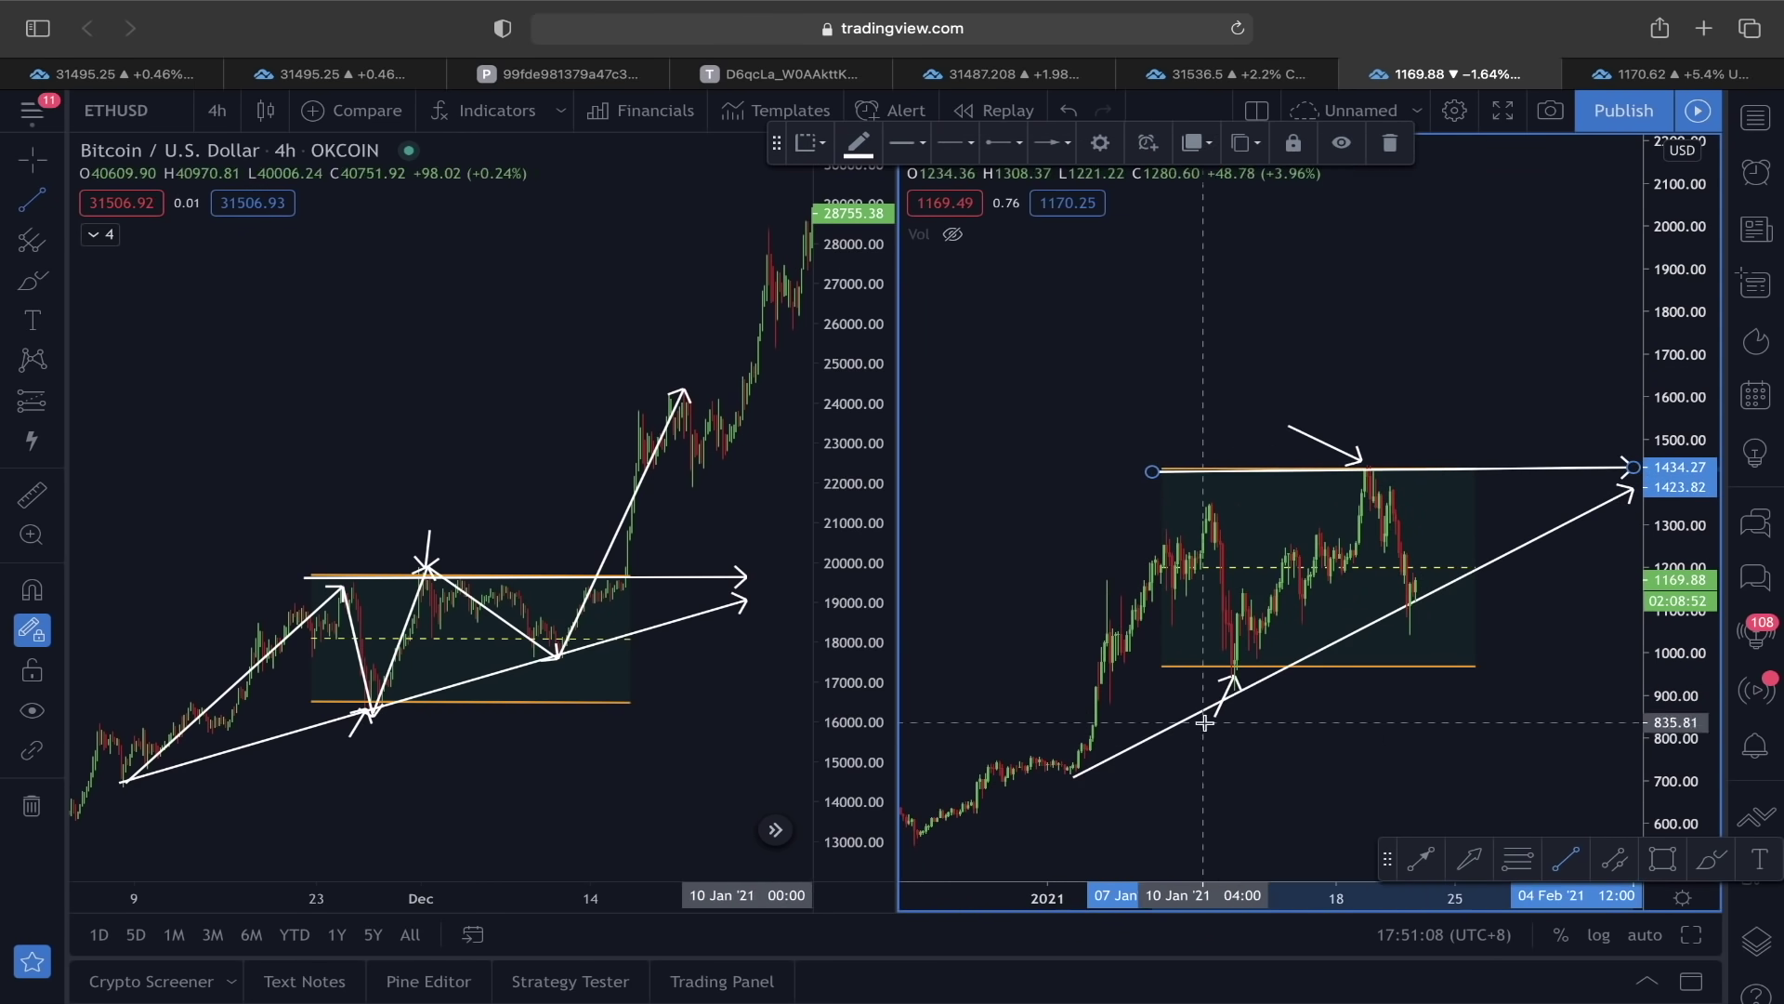
{"action": "scroll", "coordinate": [1211, 658], "scroll_direction": "up", "scroll_amount": 1}
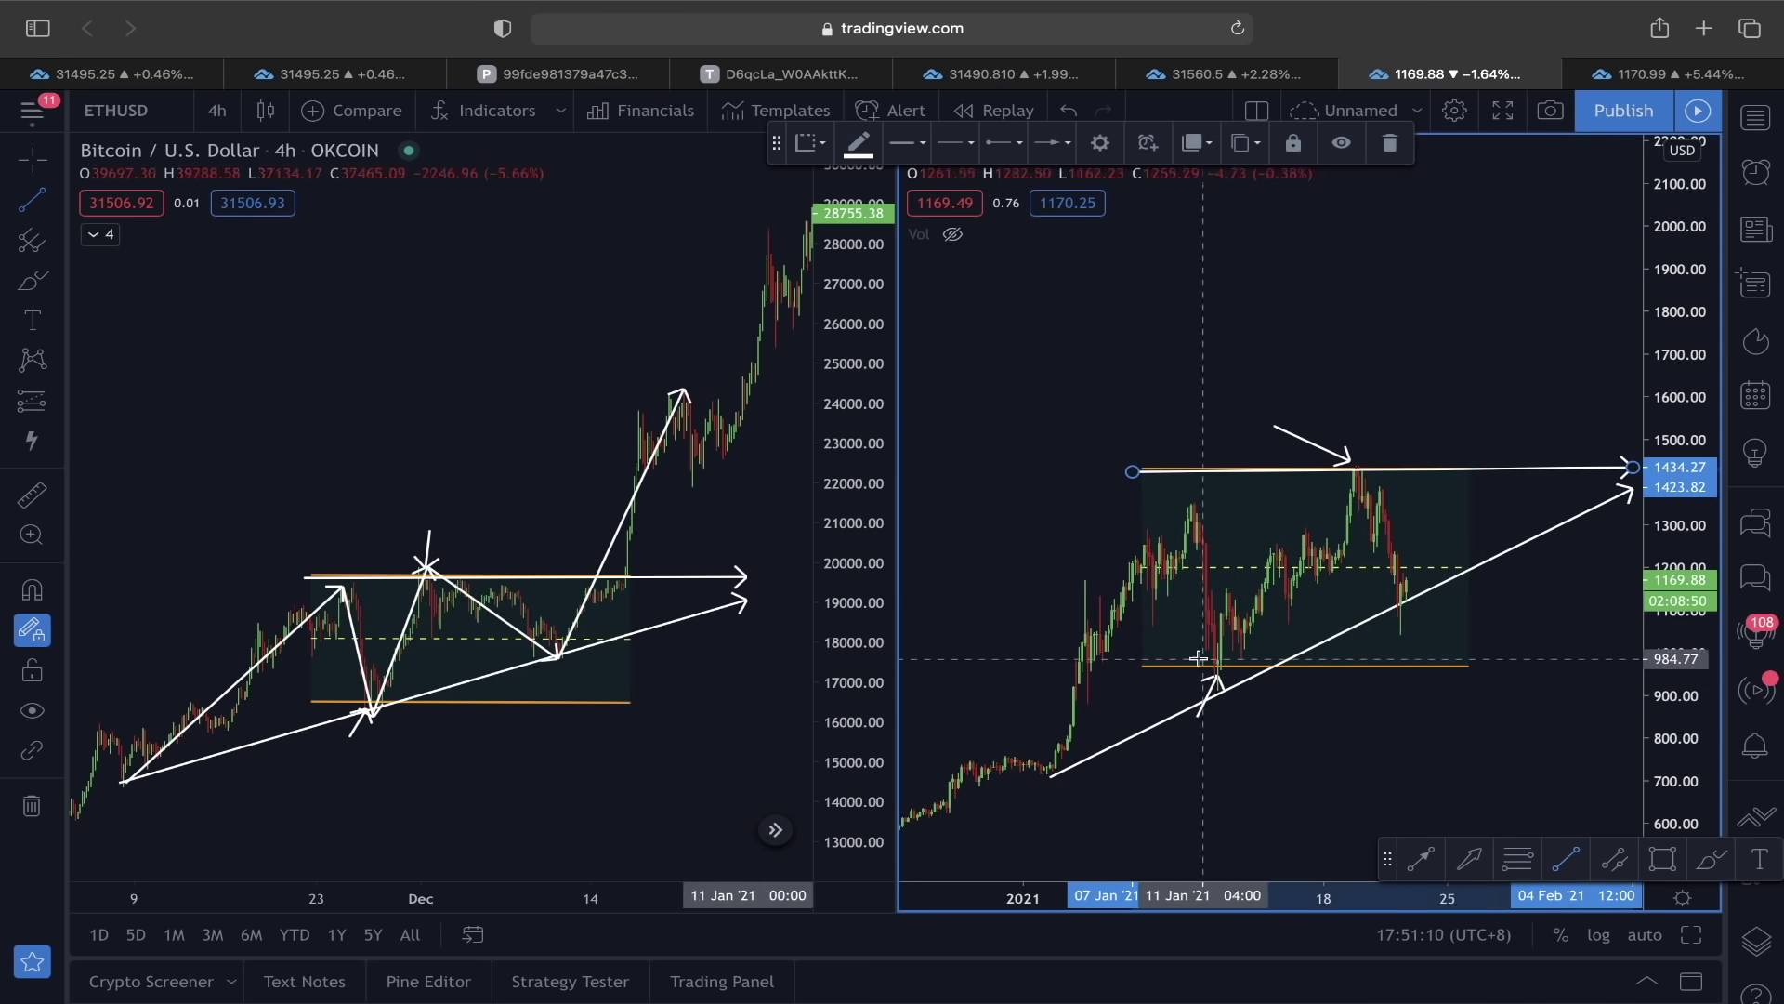
{"action": "left_click", "coordinate": [1027, 784]}
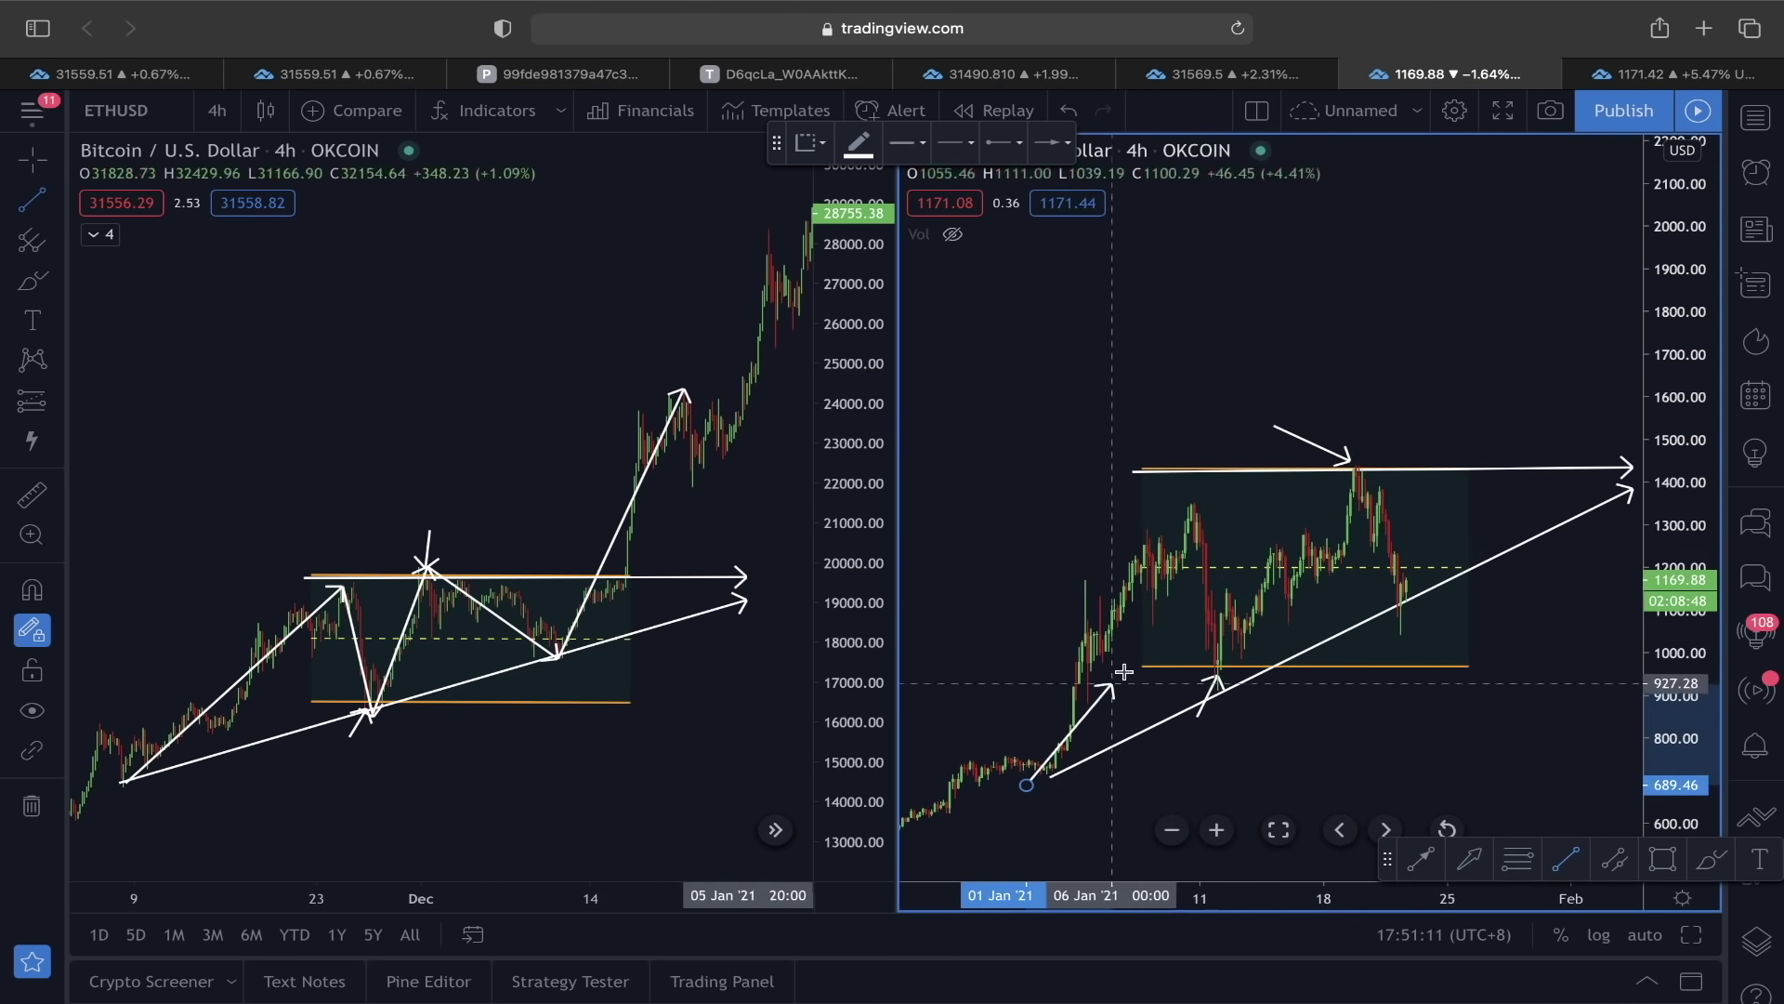
{"action": "left_click", "coordinate": [1196, 509]}
{"action": "left_click", "coordinate": [1226, 683]}
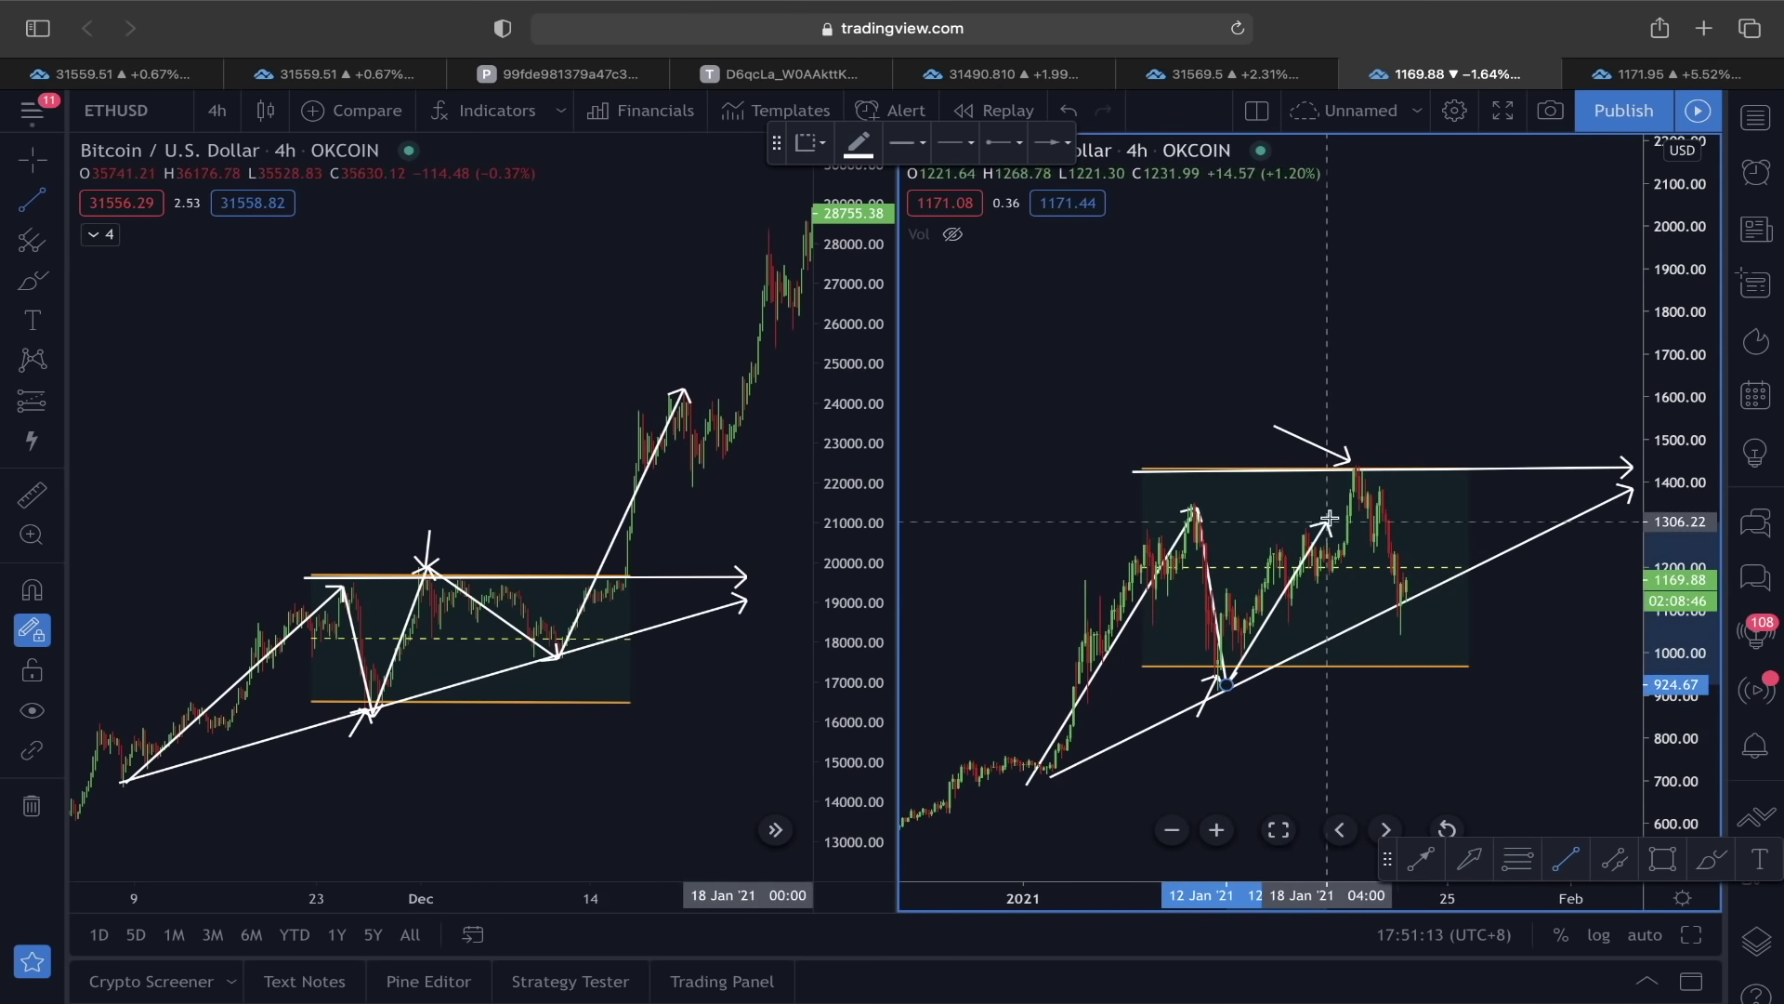
{"action": "left_click", "coordinate": [1357, 458]}
{"action": "double_click", "coordinate": [1403, 603]}
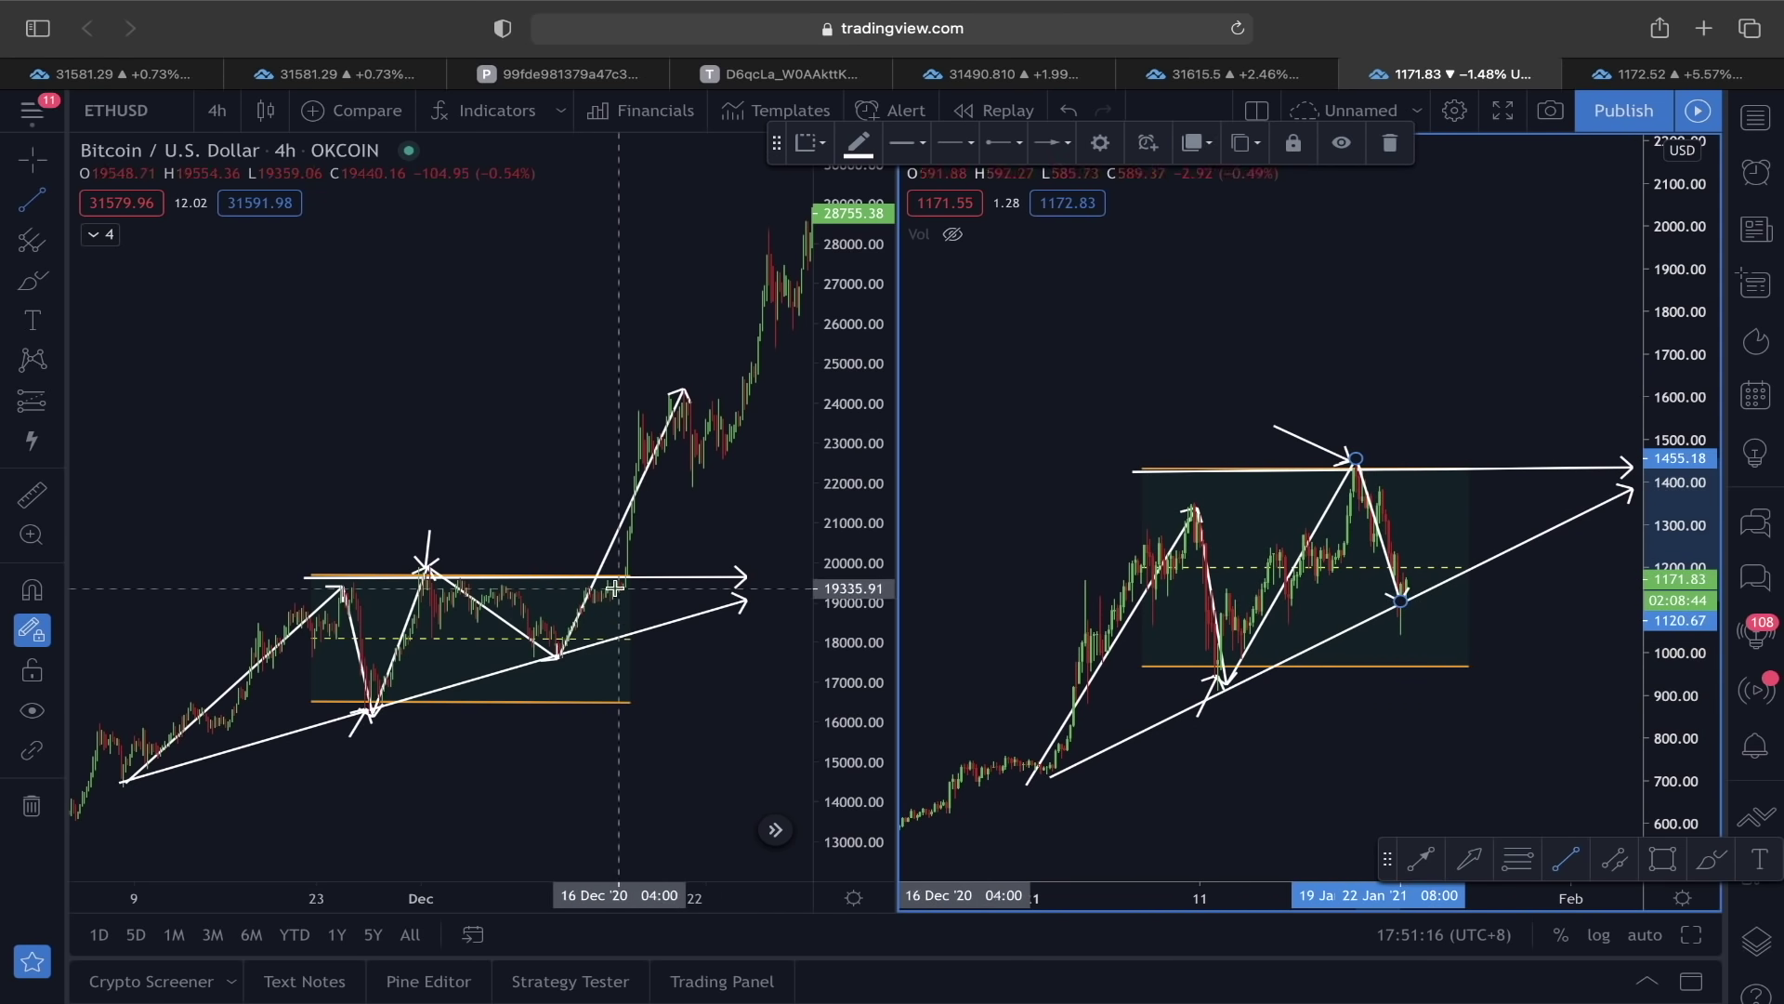
Draw Ethereum's projected path as arrows off triangle support: a small bounce, a dip to 1,210, a breakout, a retest near 1,479, and a rally to about 1,994.
{"action": "left_click", "coordinate": [1405, 602]}
{"action": "left_click", "coordinate": [1438, 558]}
{"action": "left_click", "coordinate": [1475, 564]}
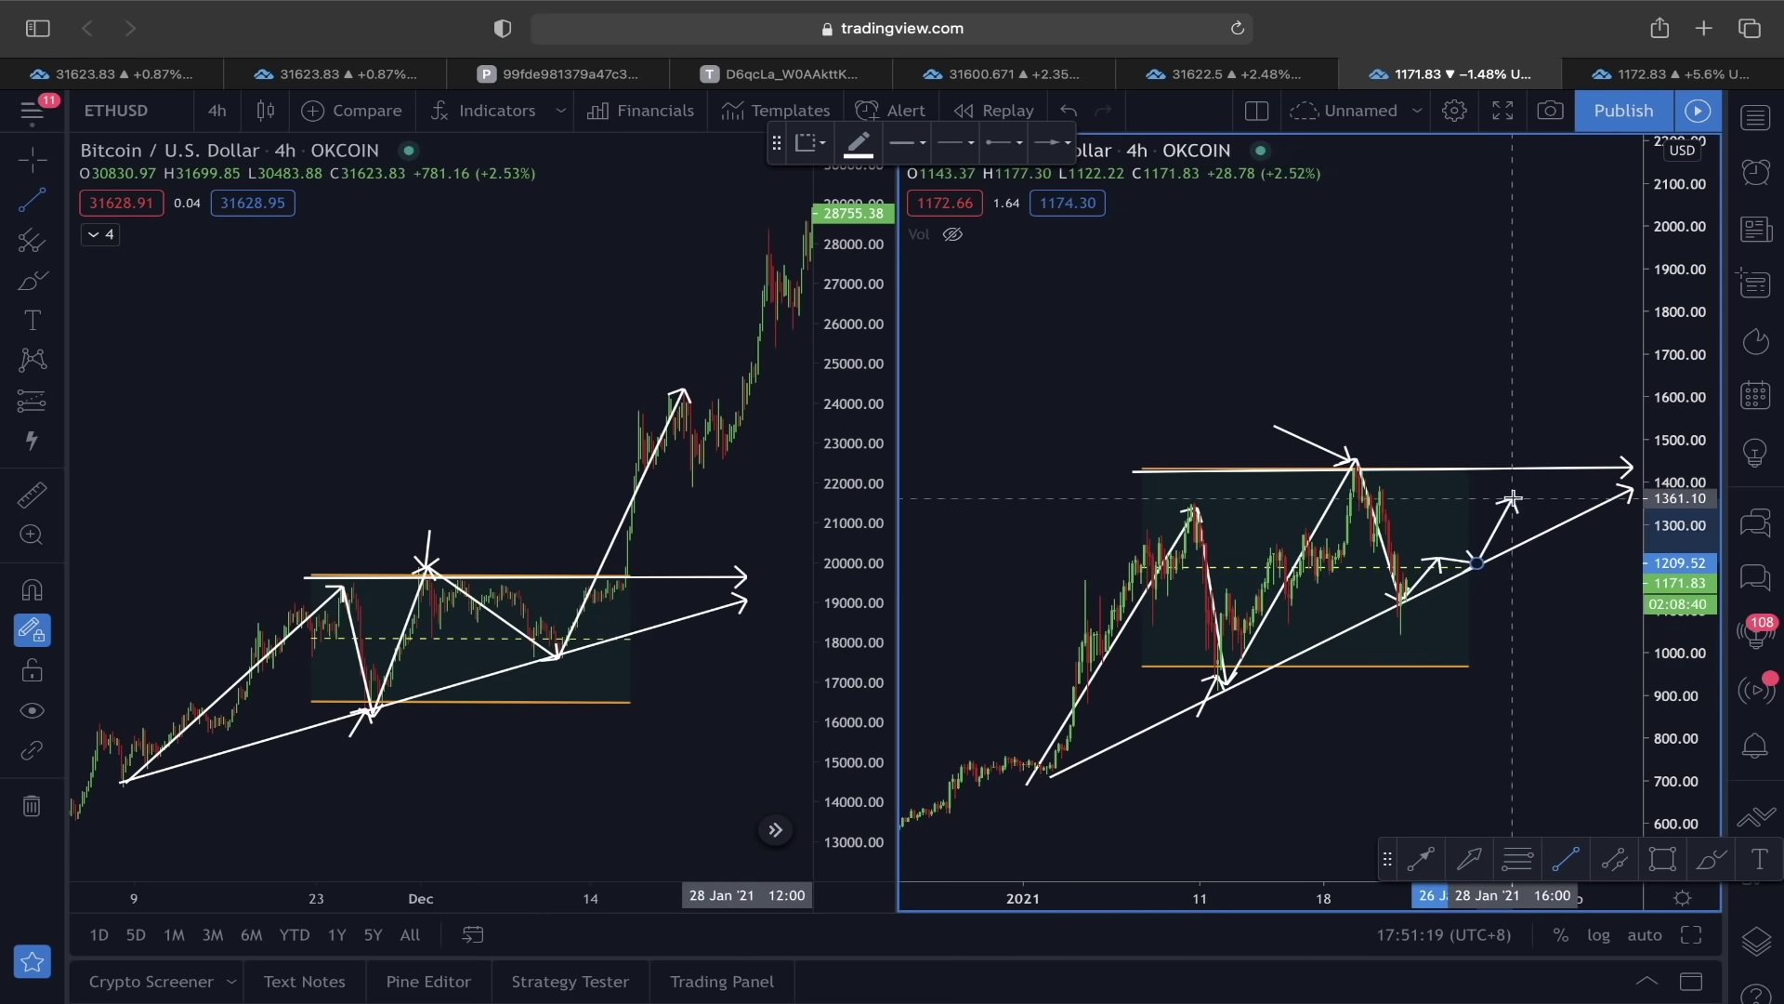
{"action": "left_click", "coordinate": [1508, 406]}
{"action": "left_click", "coordinate": [1550, 450]}
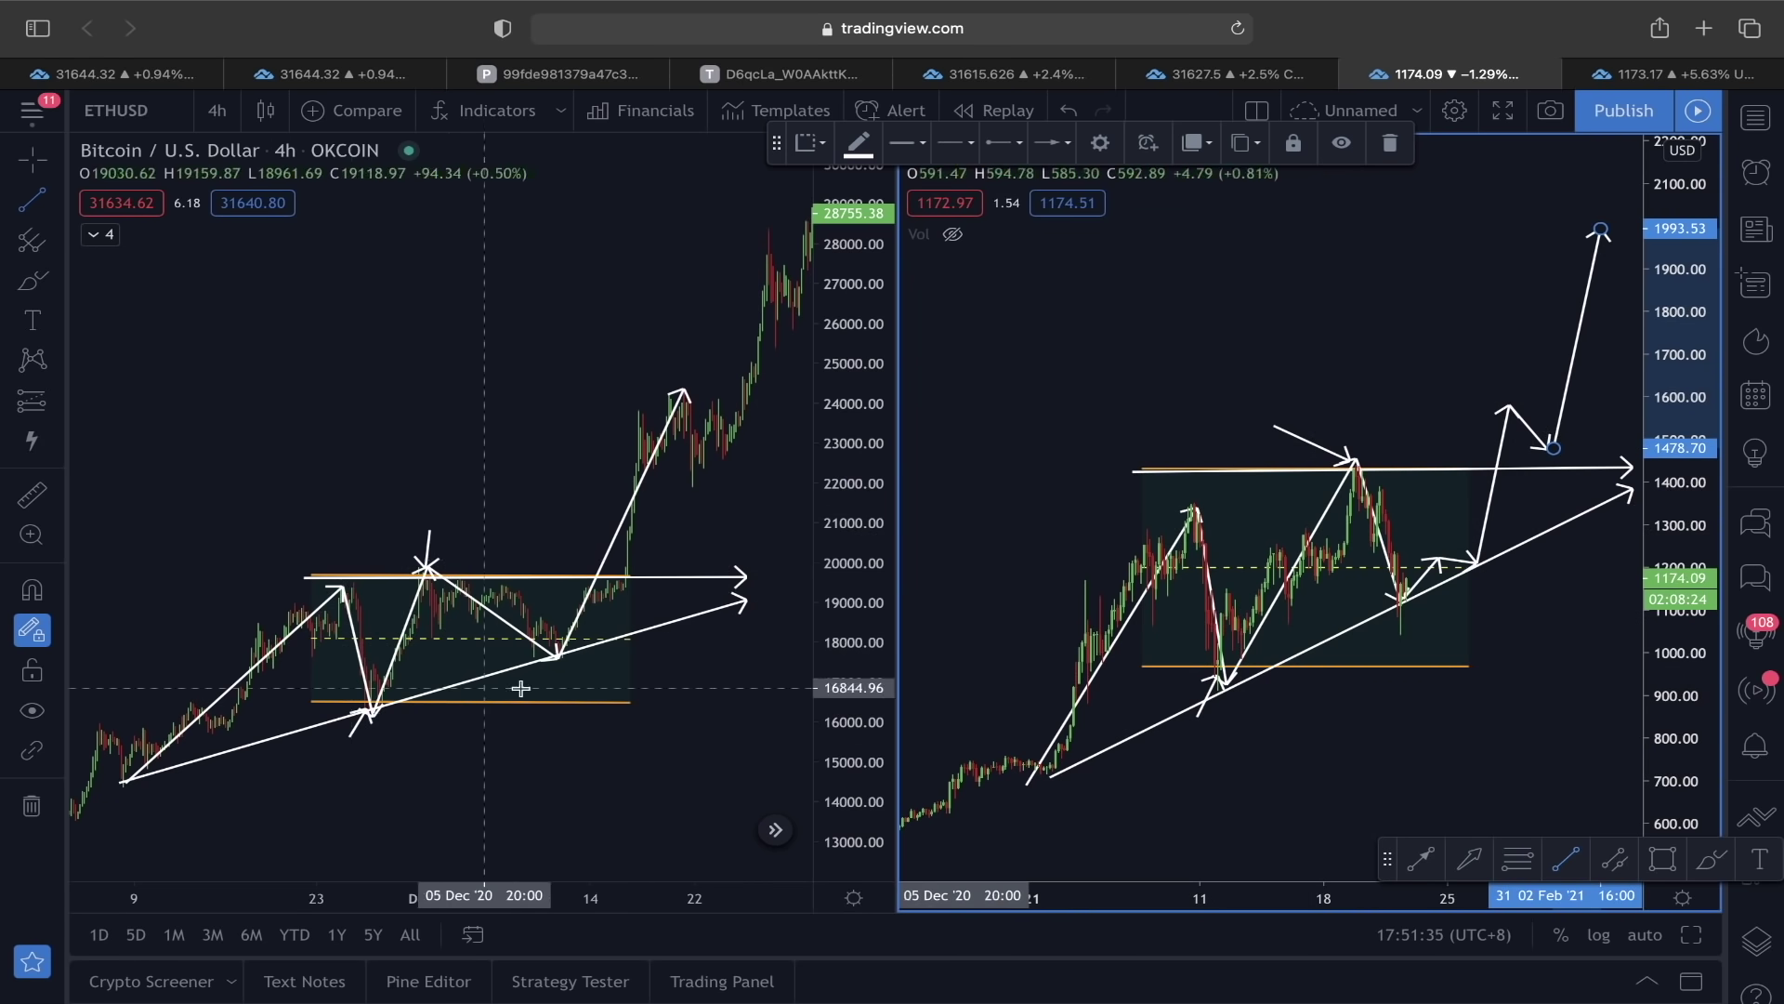
Compare Bitcoin's rally after its range breakout with the projected breakout path on Ethereum.
{"action": "left_click", "coordinate": [657, 359]}
{"action": "scroll", "coordinate": [632, 418], "scroll_direction": "right", "scroll_amount": 5}
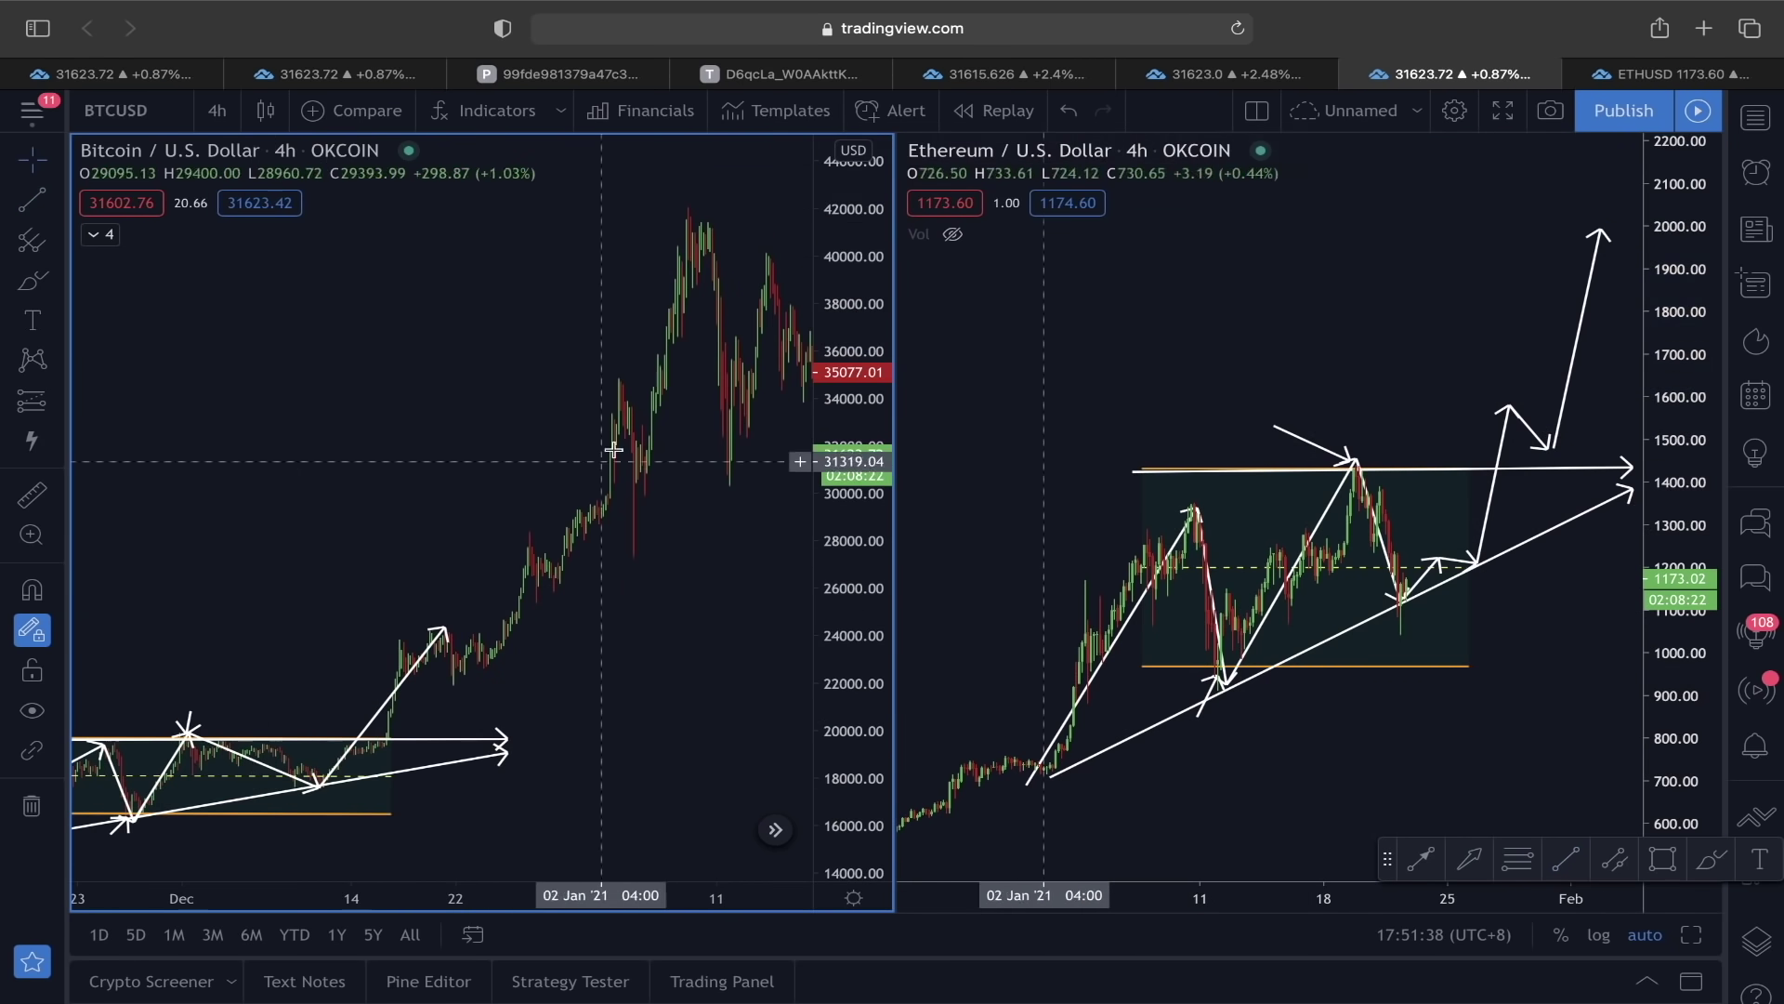
{"action": "scroll", "coordinate": [594, 371], "scroll_direction": "left", "scroll_amount": 5}
{"action": "left_click_drag", "start_coordinate": [1314, 311], "coordinate": [1189, 382]}
{"action": "left_click_drag", "start_coordinate": [1410, 260], "coordinate": [1404, 316]}
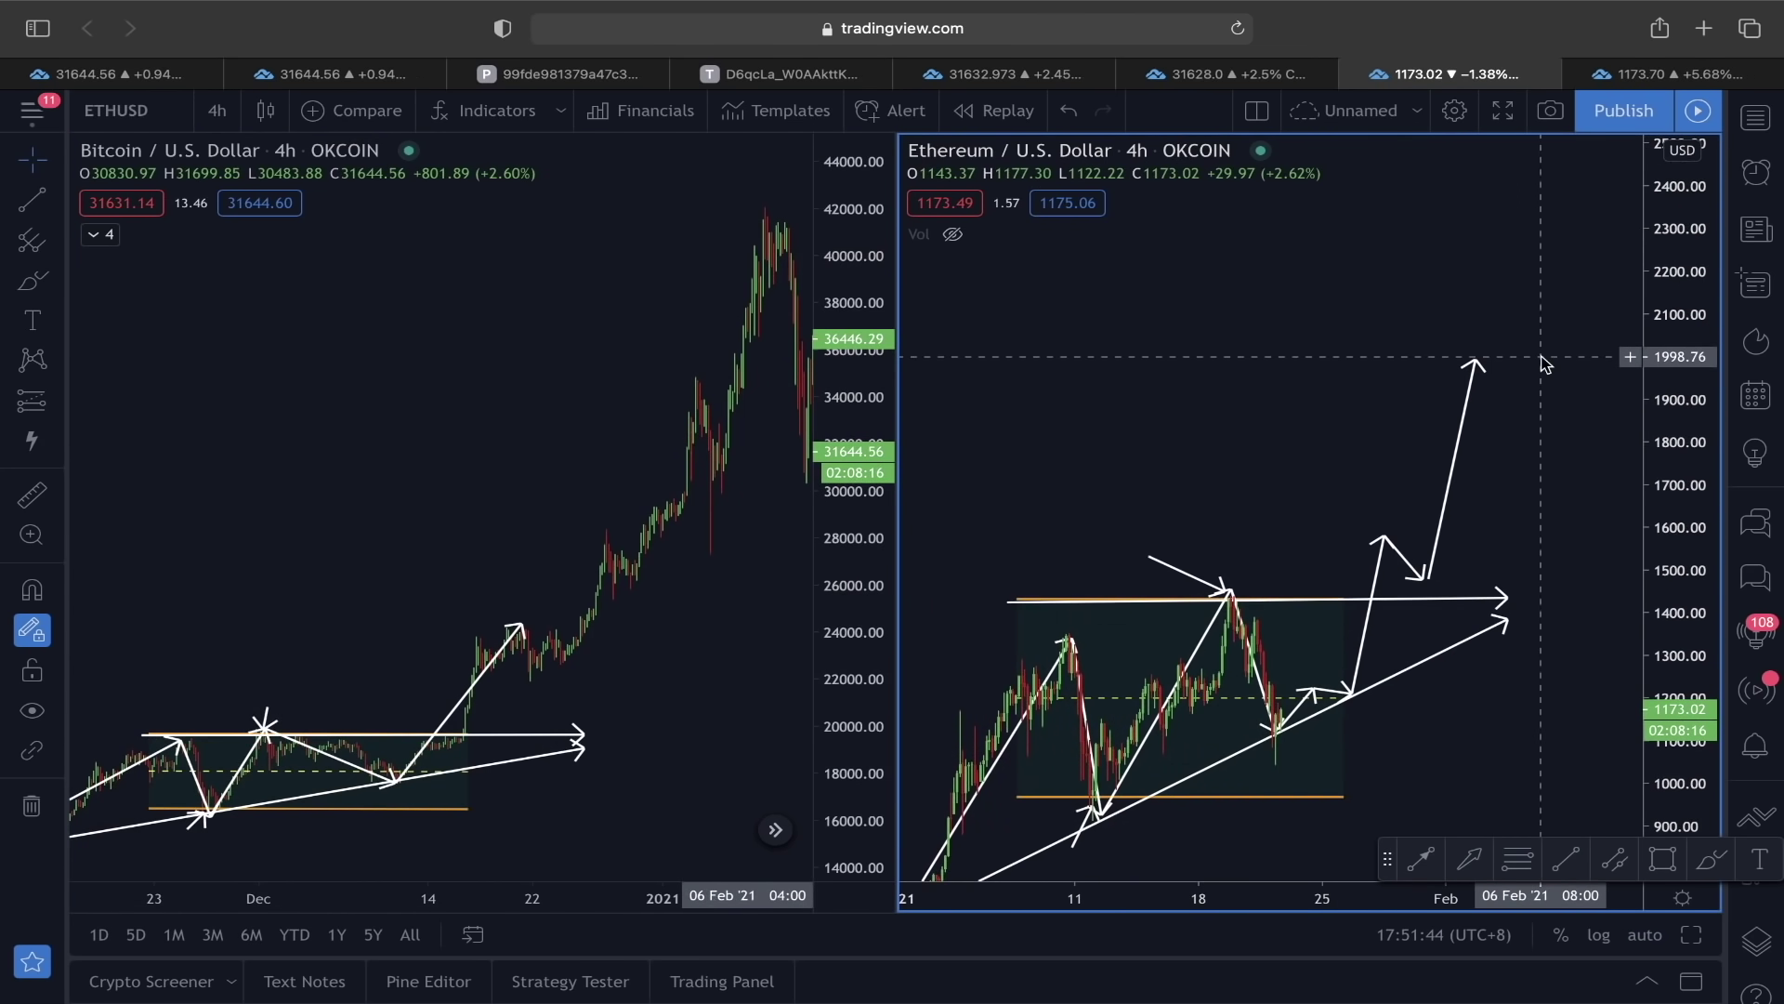
{"action": "left_click_drag", "start_coordinate": [1300, 336], "coordinate": [1372, 238]}
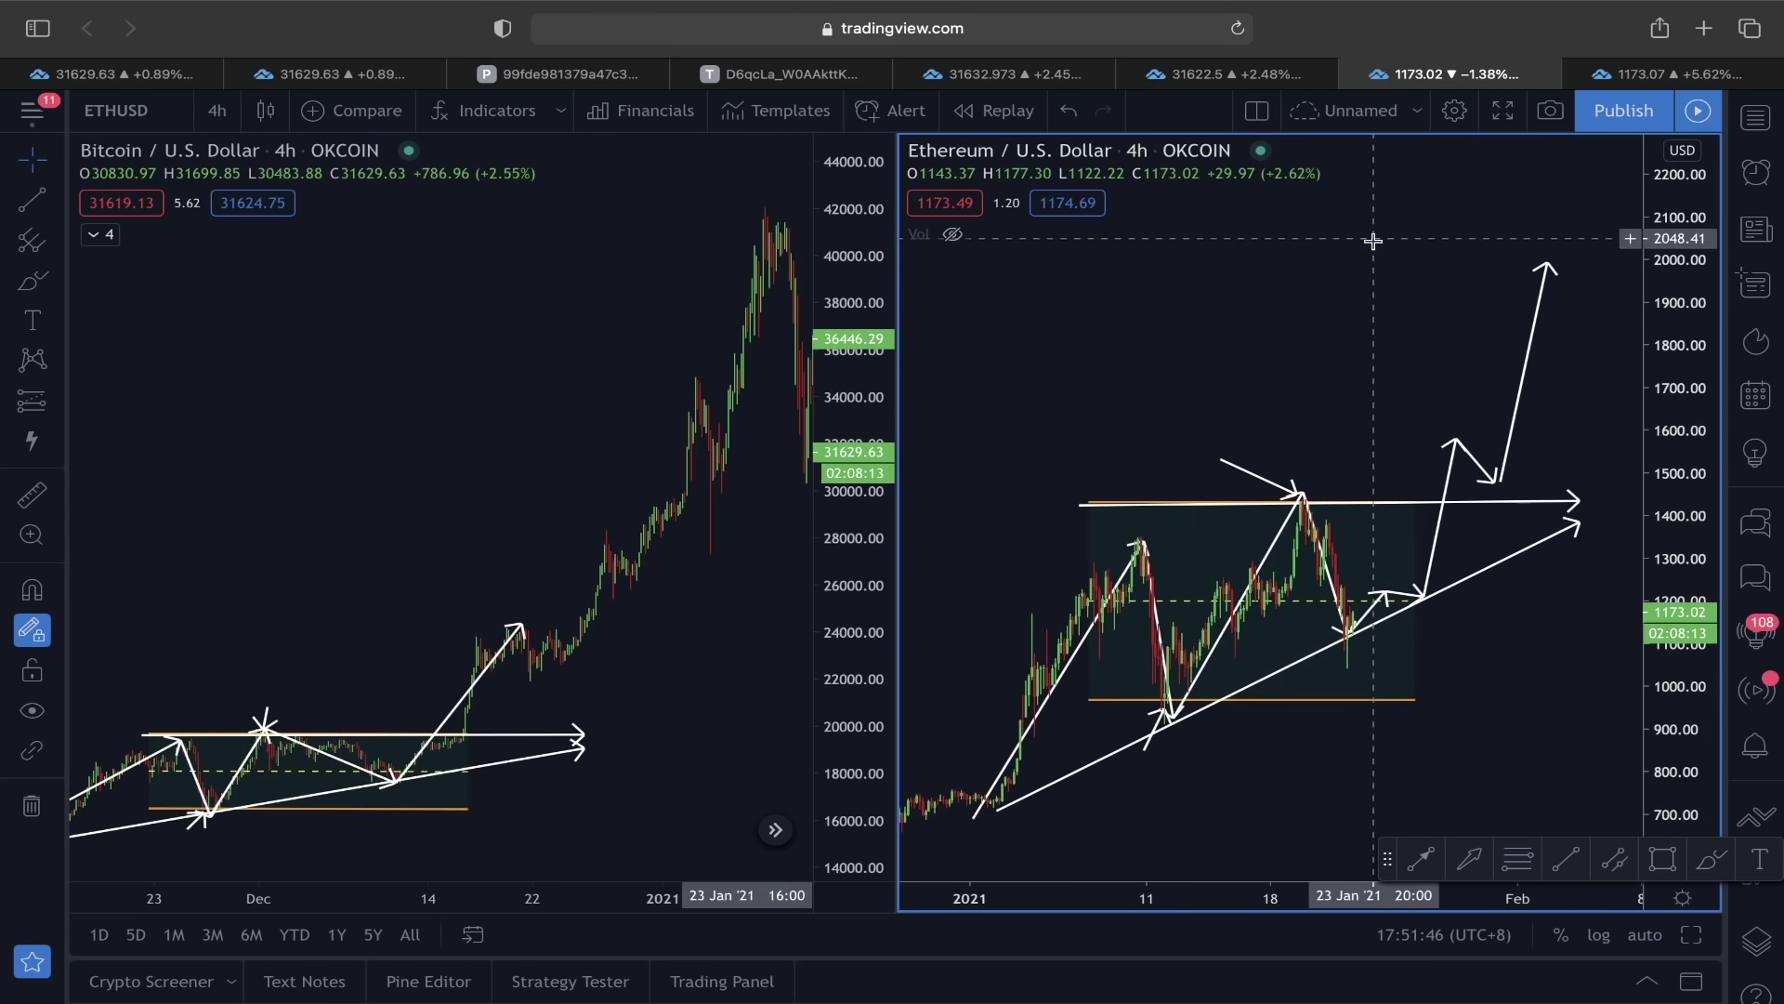
{"action": "left_click_drag", "start_coordinate": [167, 741], "coordinate": [395, 502]}
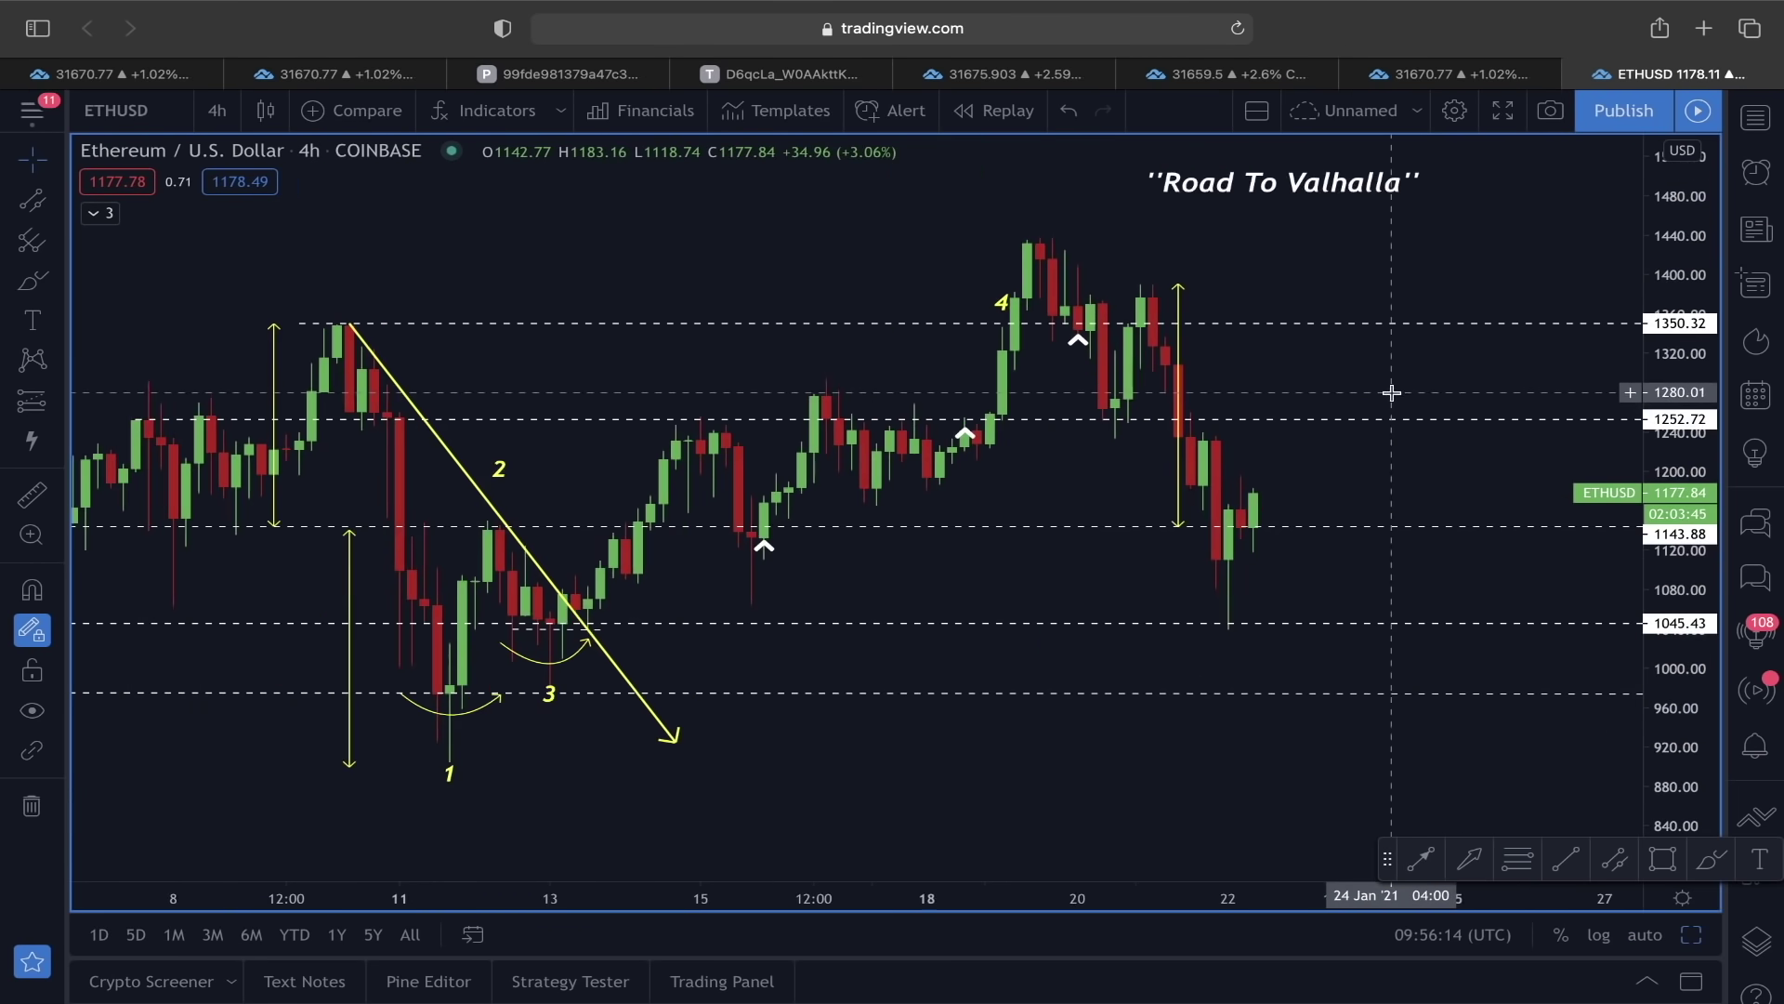
Switch to the Coinbase Ethereum 4-hour chart and bring the price action from 6 to 25 January 2021 into view.
{"action": "left_click_drag", "start_coordinate": [1391, 394], "coordinate": [1449, 393]}
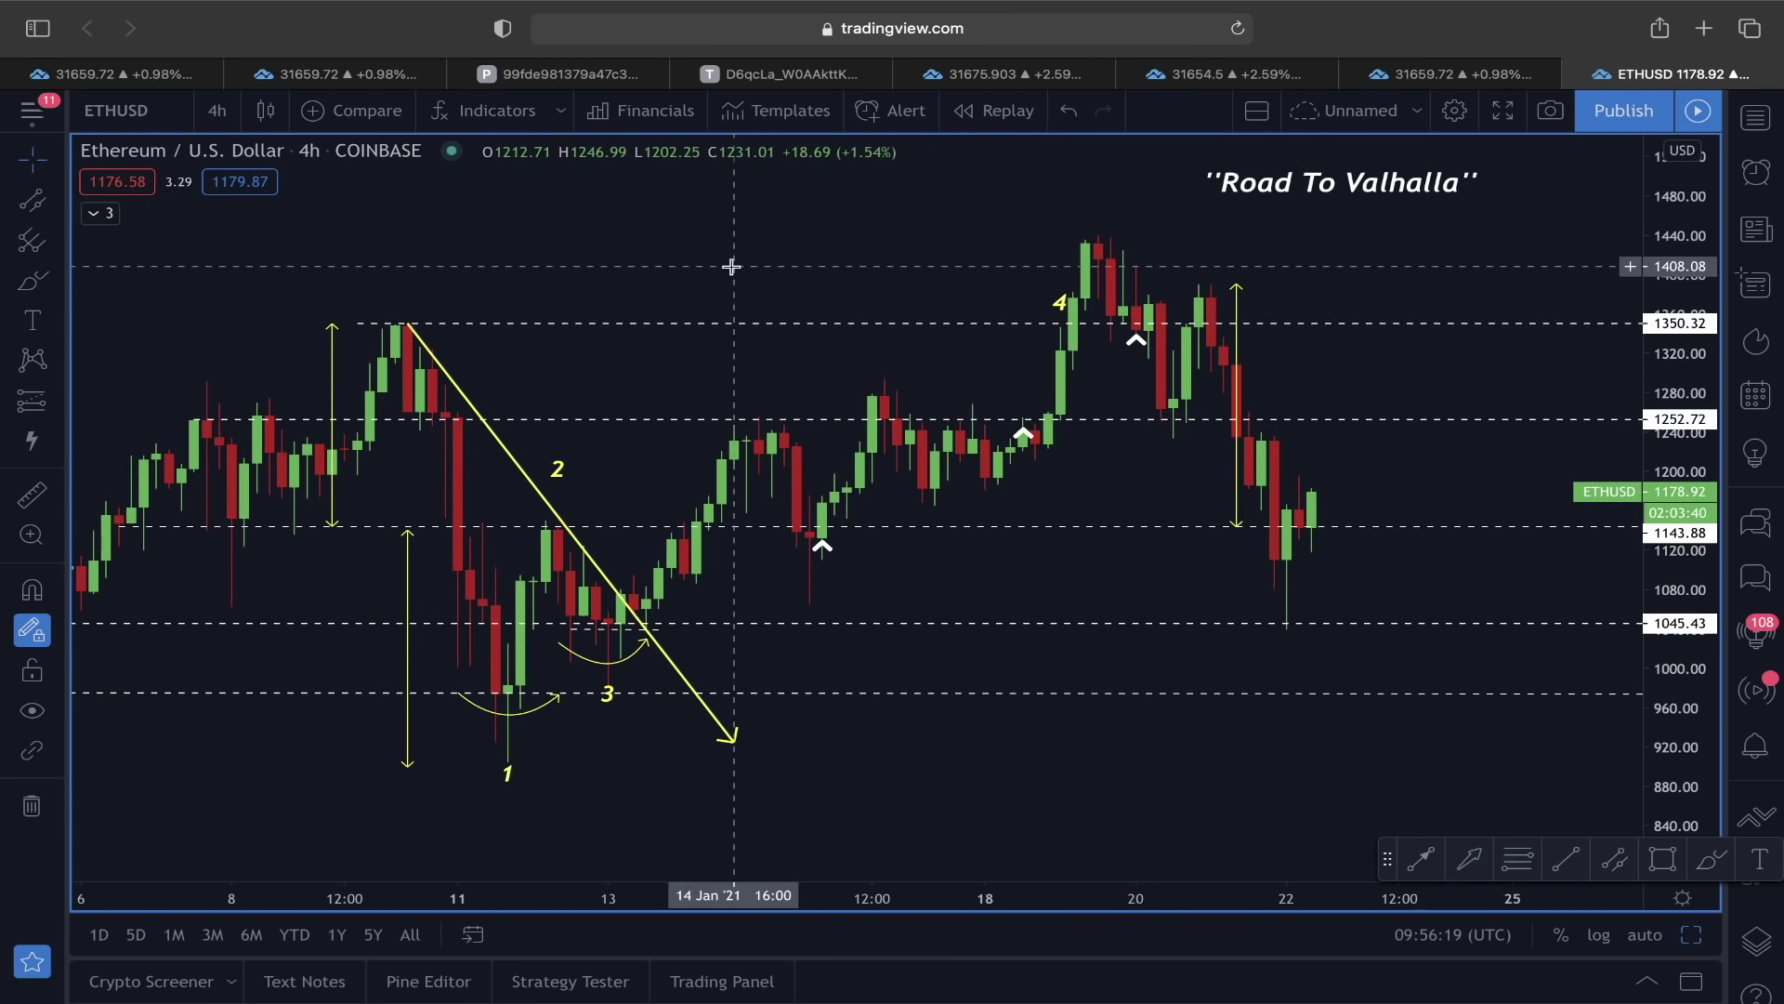
{"action": "scroll", "coordinate": [790, 278], "scroll_direction": "left", "scroll_amount": 4}
{"action": "left_click_drag", "start_coordinate": [951, 270], "coordinate": [894, 263]}
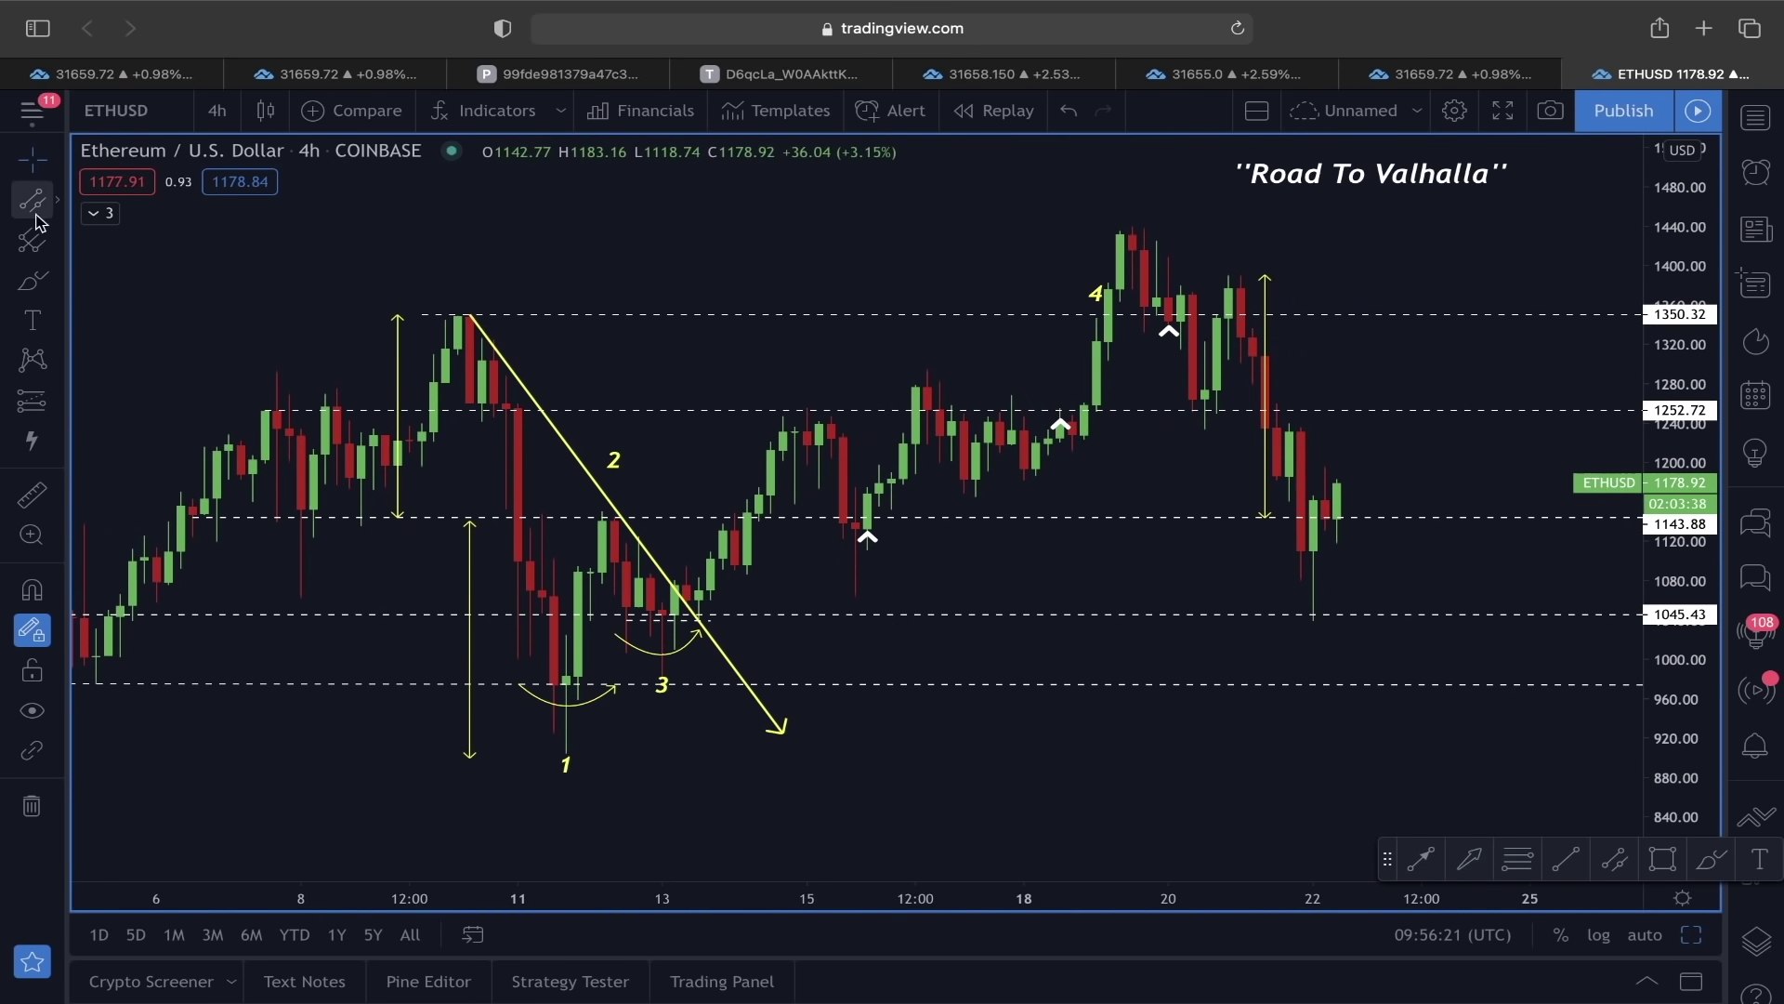
Mark the labelled points 1, 2 and 3 with freehand brush strokes on the 4-hour chart, and undo the strokes.
{"action": "left_click", "coordinate": [25, 289]}
{"action": "left_click_drag", "start_coordinate": [562, 756], "coordinate": [564, 764]}
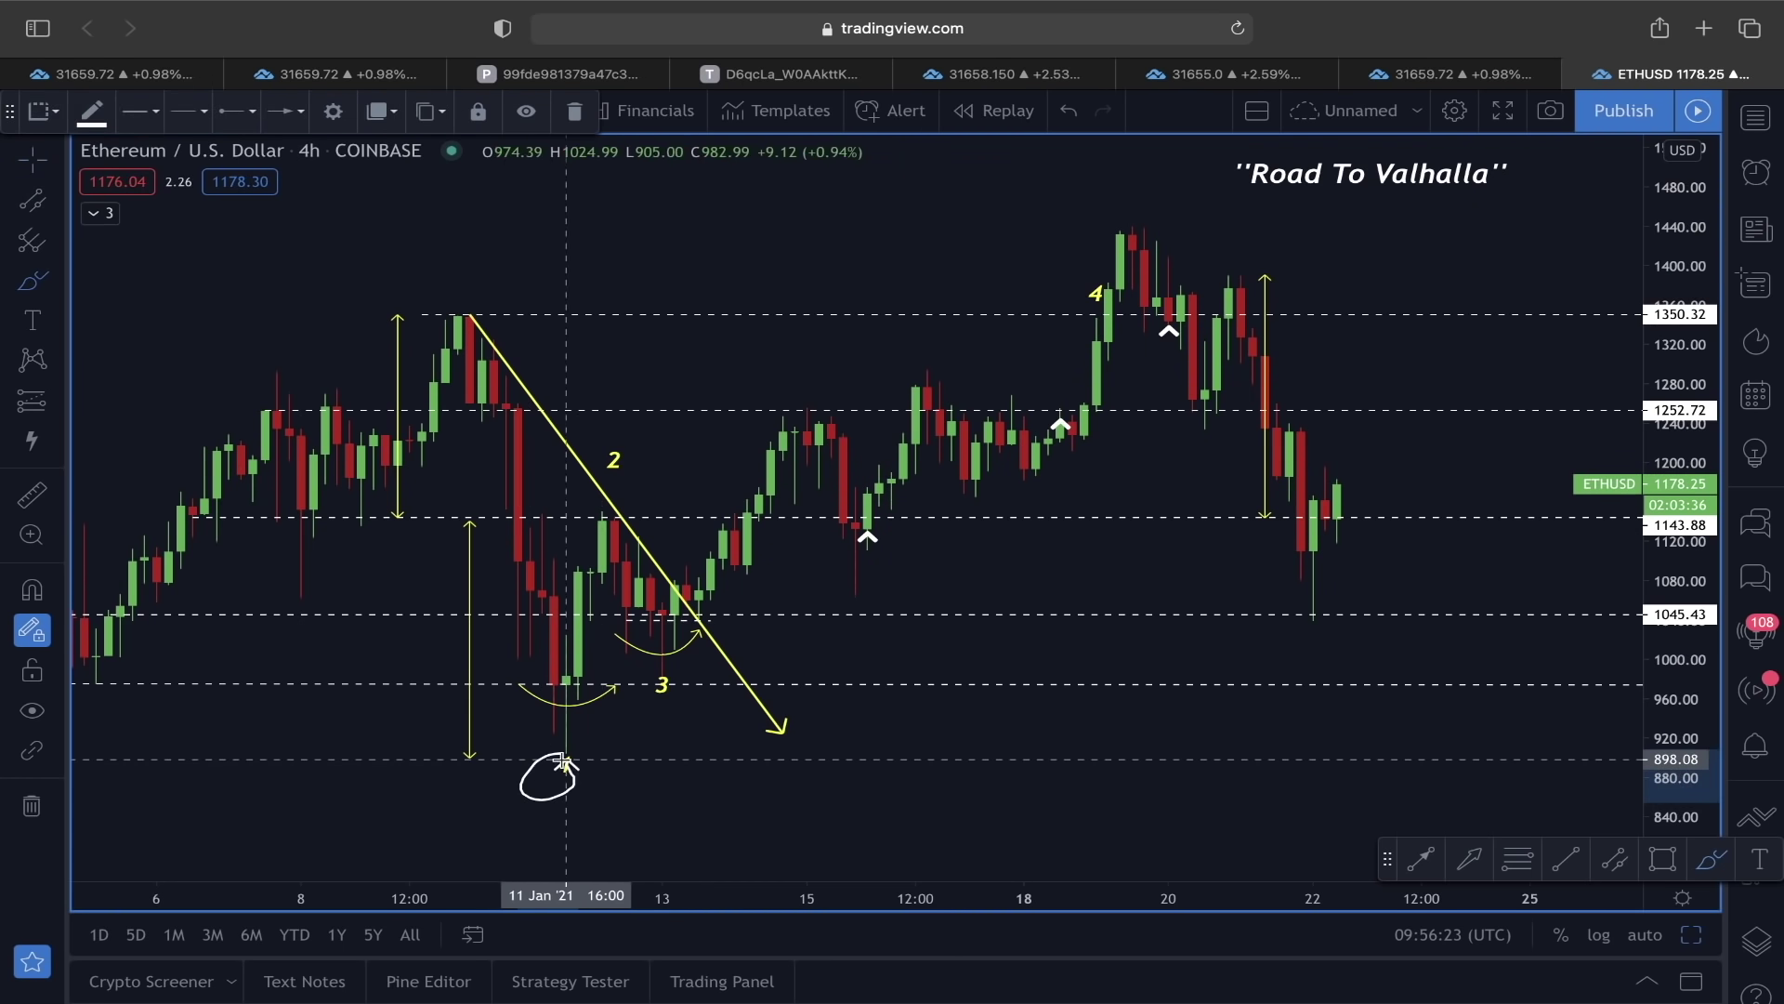
{"action": "mouse_move", "coordinate": [635, 433]}
{"action": "left_mouse_down"}
{"action": "mouse_move", "coordinate": [583, 479]}
{"action": "mouse_move", "coordinate": [638, 436]}
{"action": "left_mouse_up"}
{"action": "mouse_move", "coordinate": [705, 632]}
{"action": "left_mouse_down"}
{"action": "mouse_move", "coordinate": [642, 720]}
{"action": "mouse_move", "coordinate": [699, 640]}
{"action": "left_mouse_up"}
{"action": "key", "text": "super+z"}
{"action": "key", "text": "super+z"}
{"action": "key", "text": "super+z"}
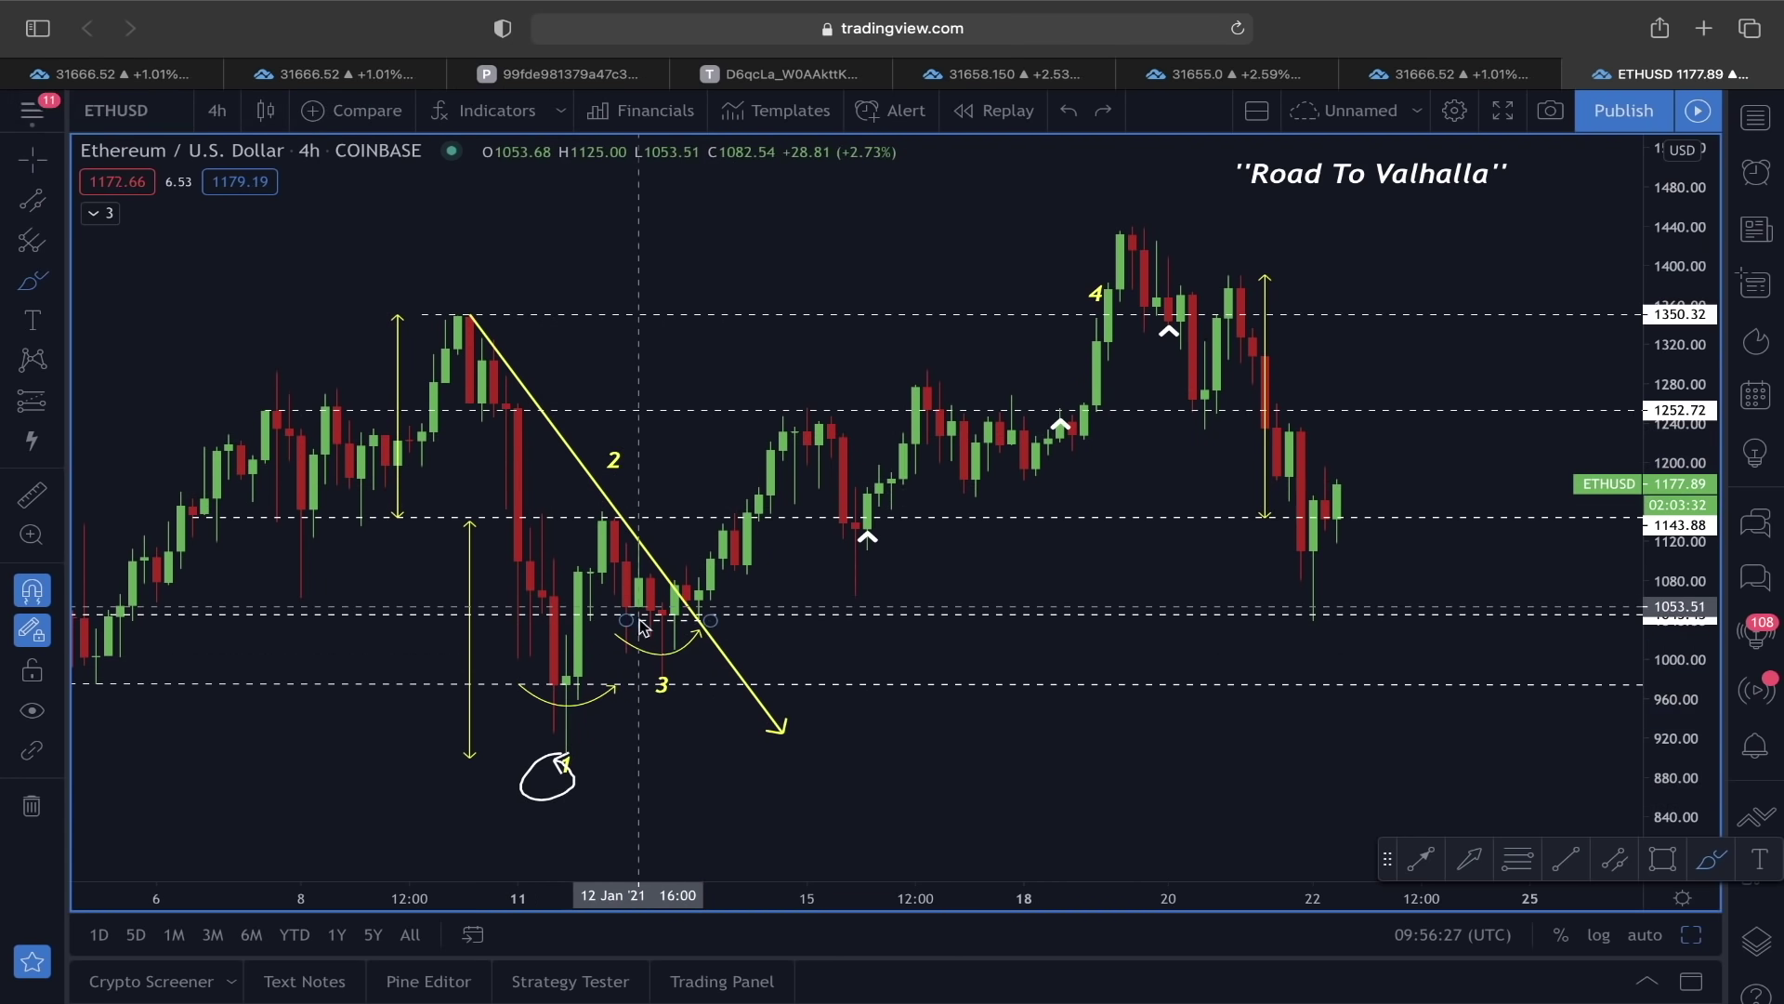
Move the lower vertical range arrow up to span about 1,148 to 1,387 above the bounce high, and undo the move.
{"action": "left_click", "coordinate": [472, 548]}
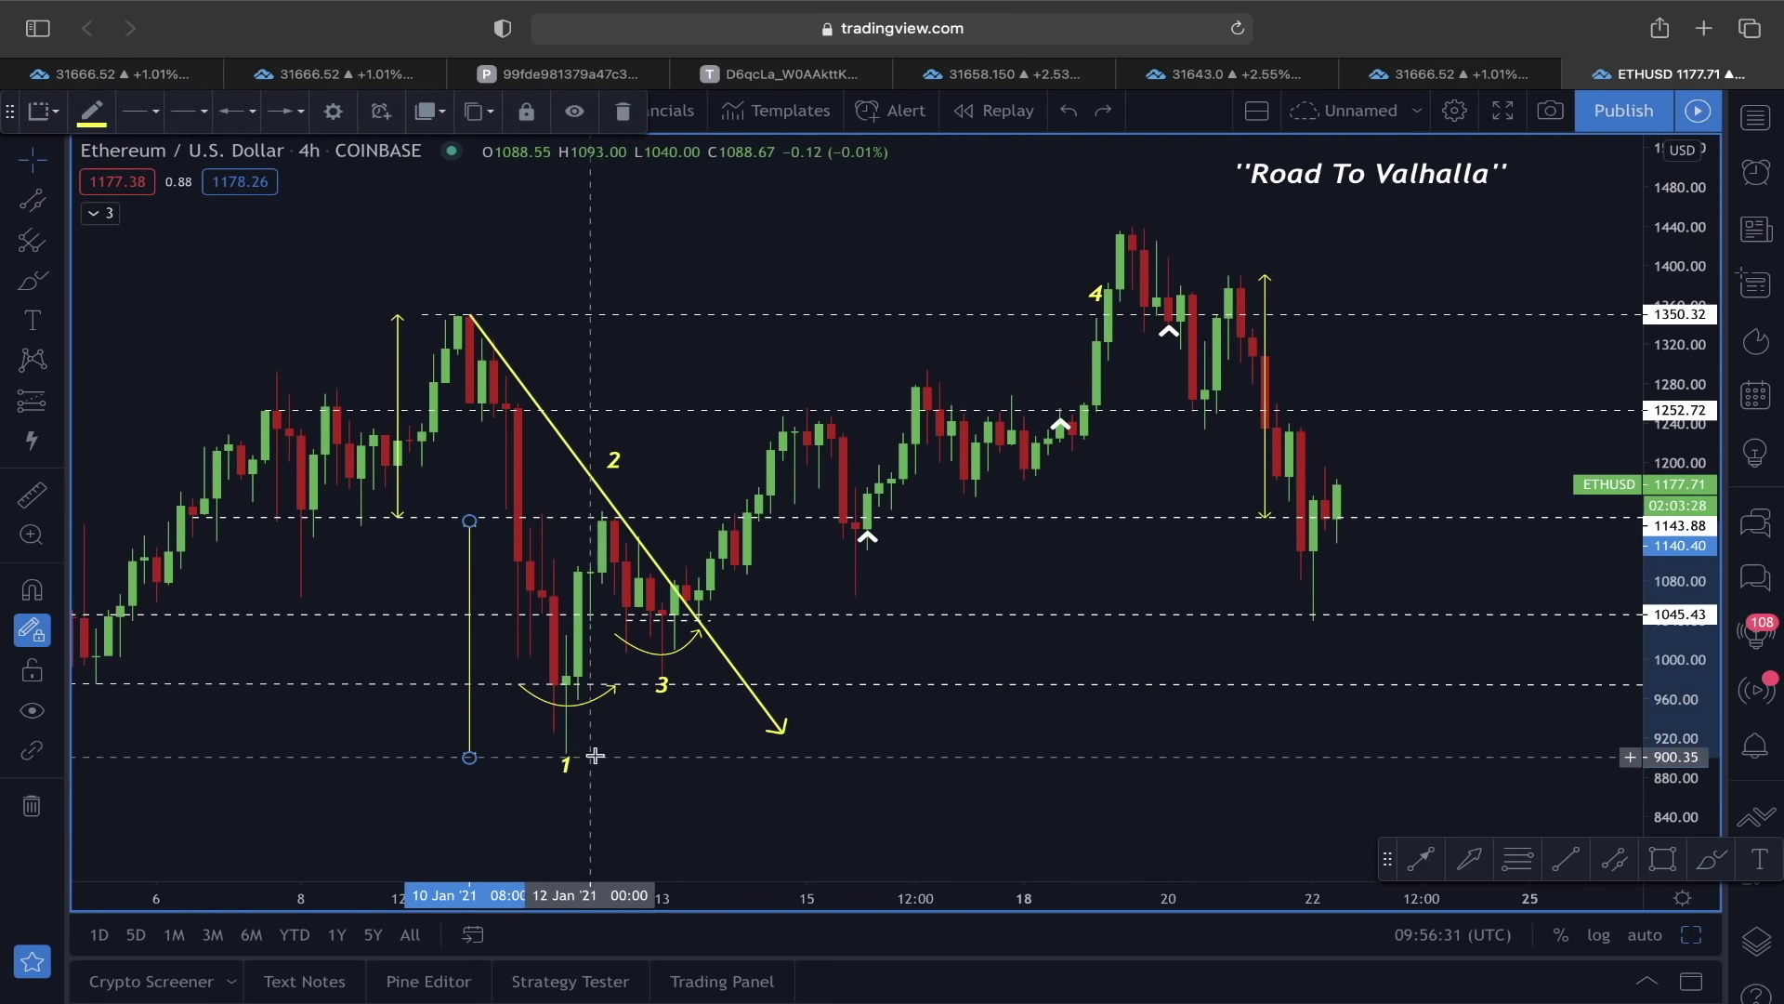
{"action": "left_click_drag", "start_coordinate": [476, 592], "coordinate": [609, 336]}
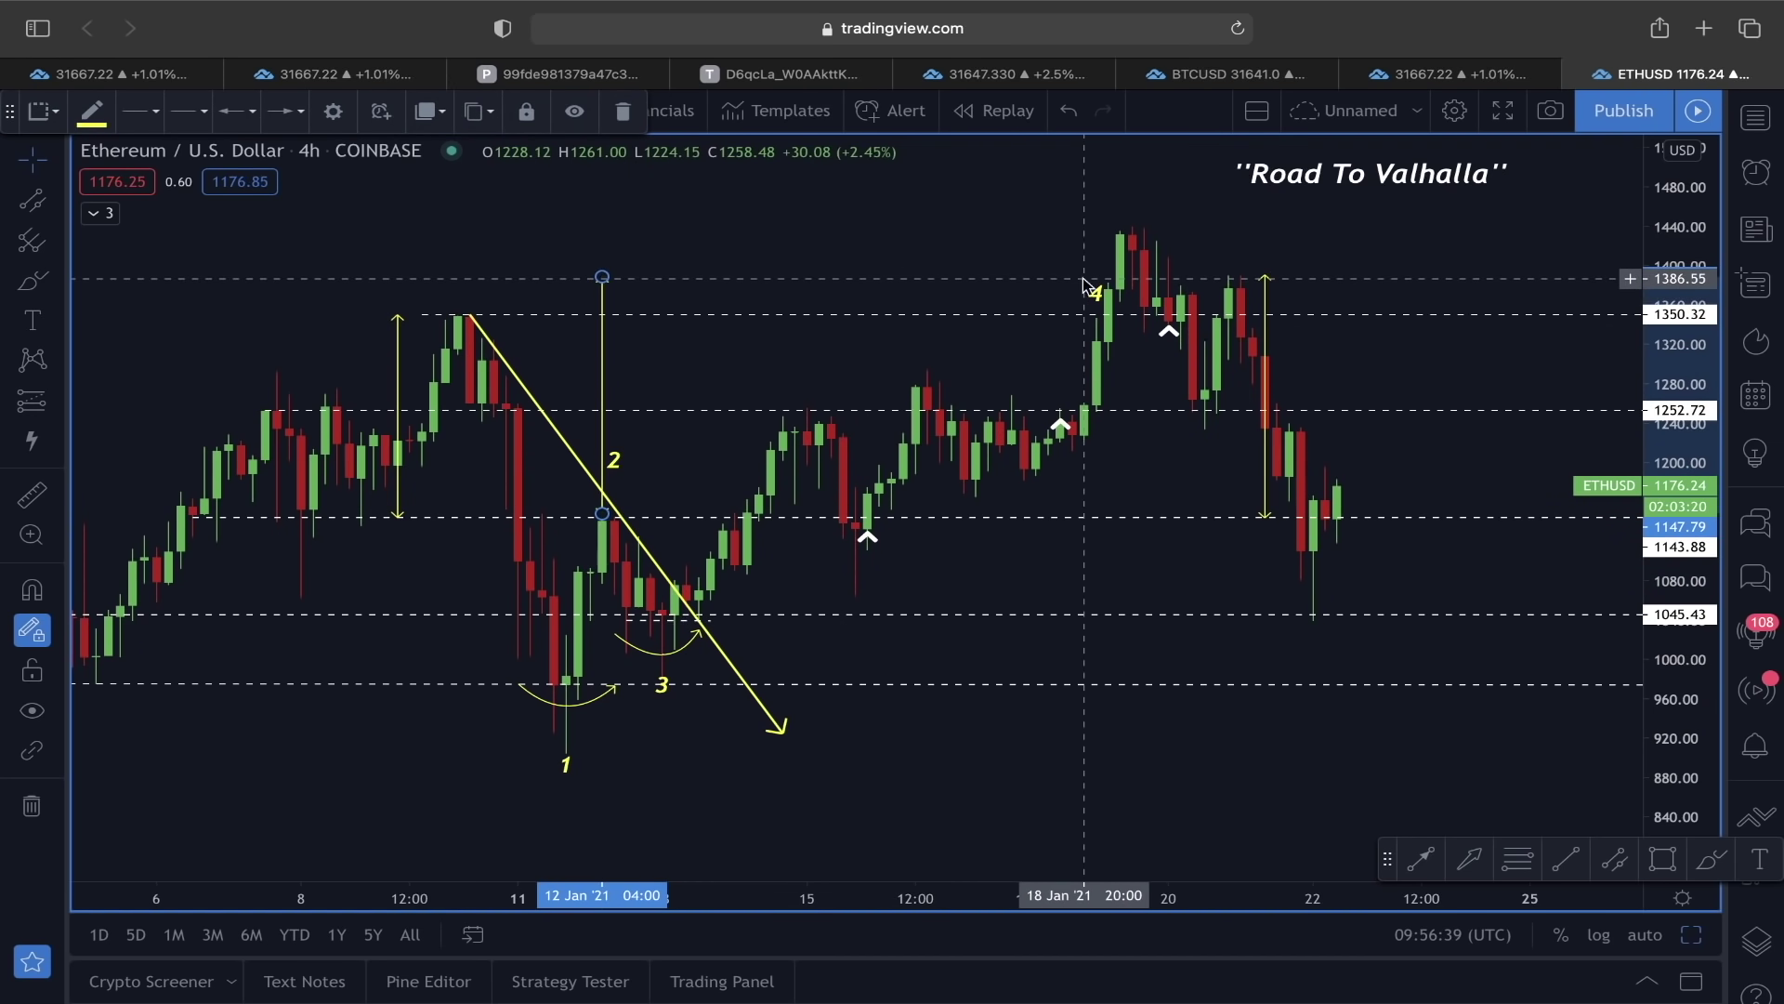
{"action": "left_click", "coordinate": [823, 278]}
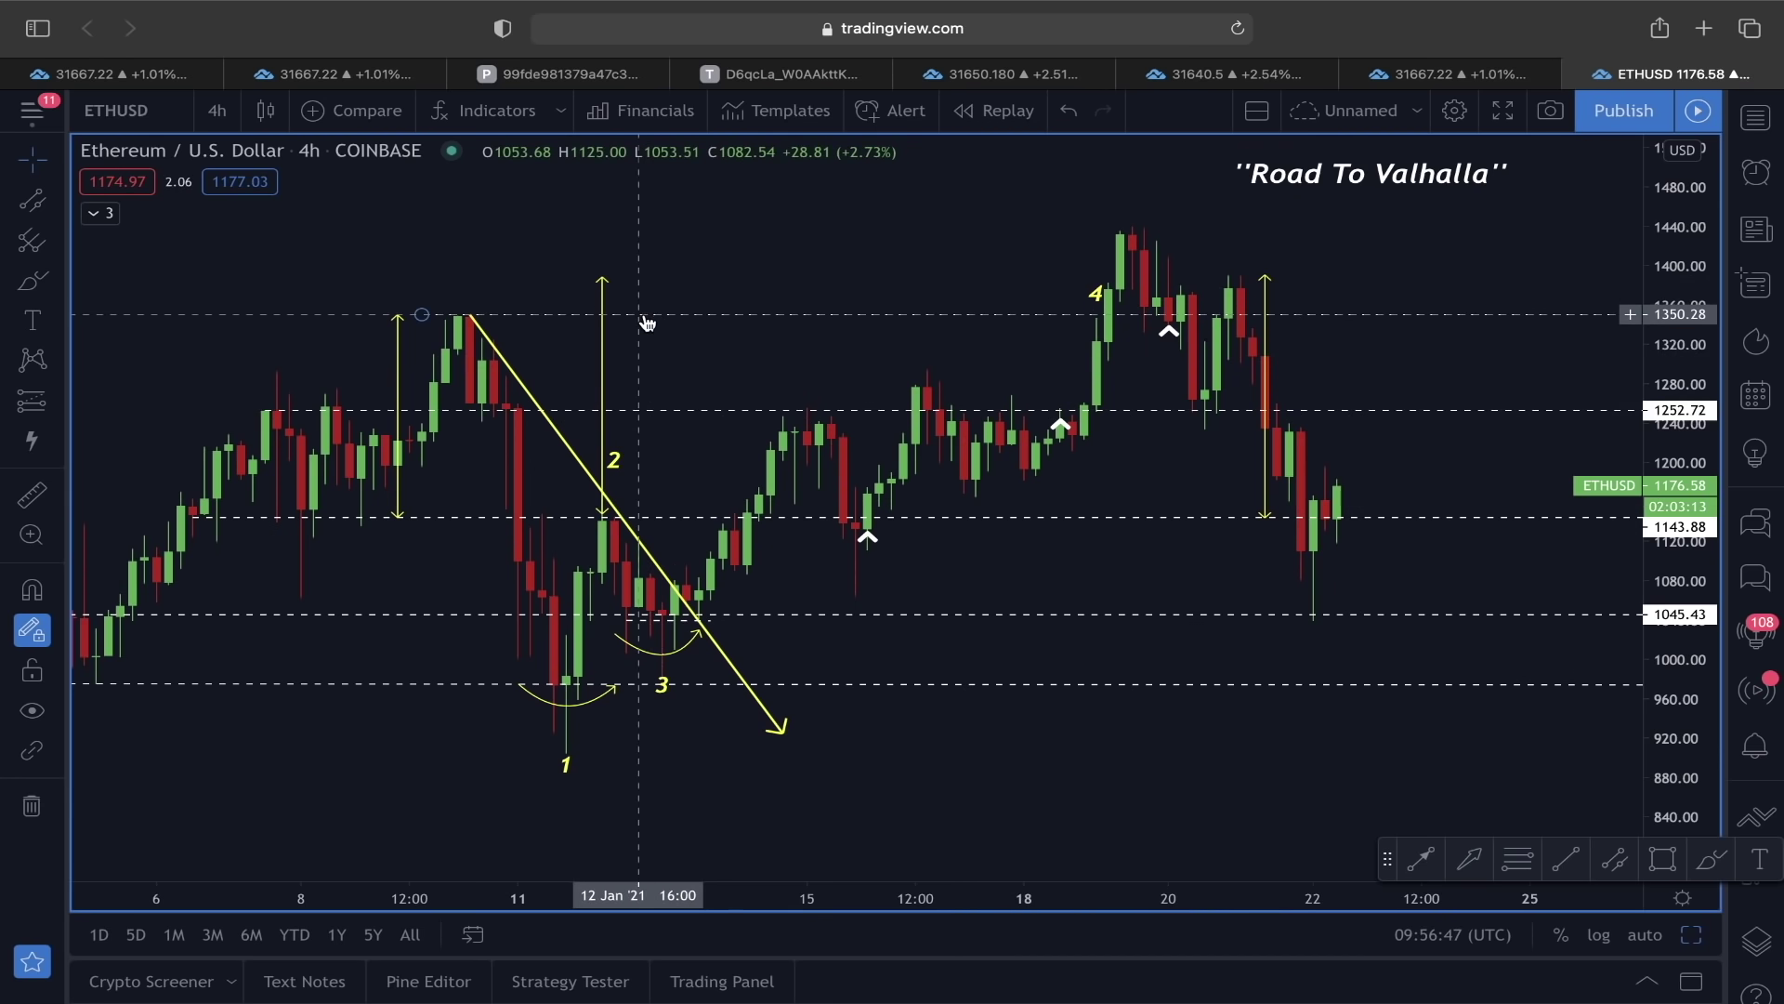
{"action": "key", "text": "super+z"}
Examine the pattern's labelled swings in January 2021 and look back over Ethereum's price history to November 2020.
{"action": "scroll", "coordinate": [991, 505], "scroll_direction": "up", "scroll_amount": 2}
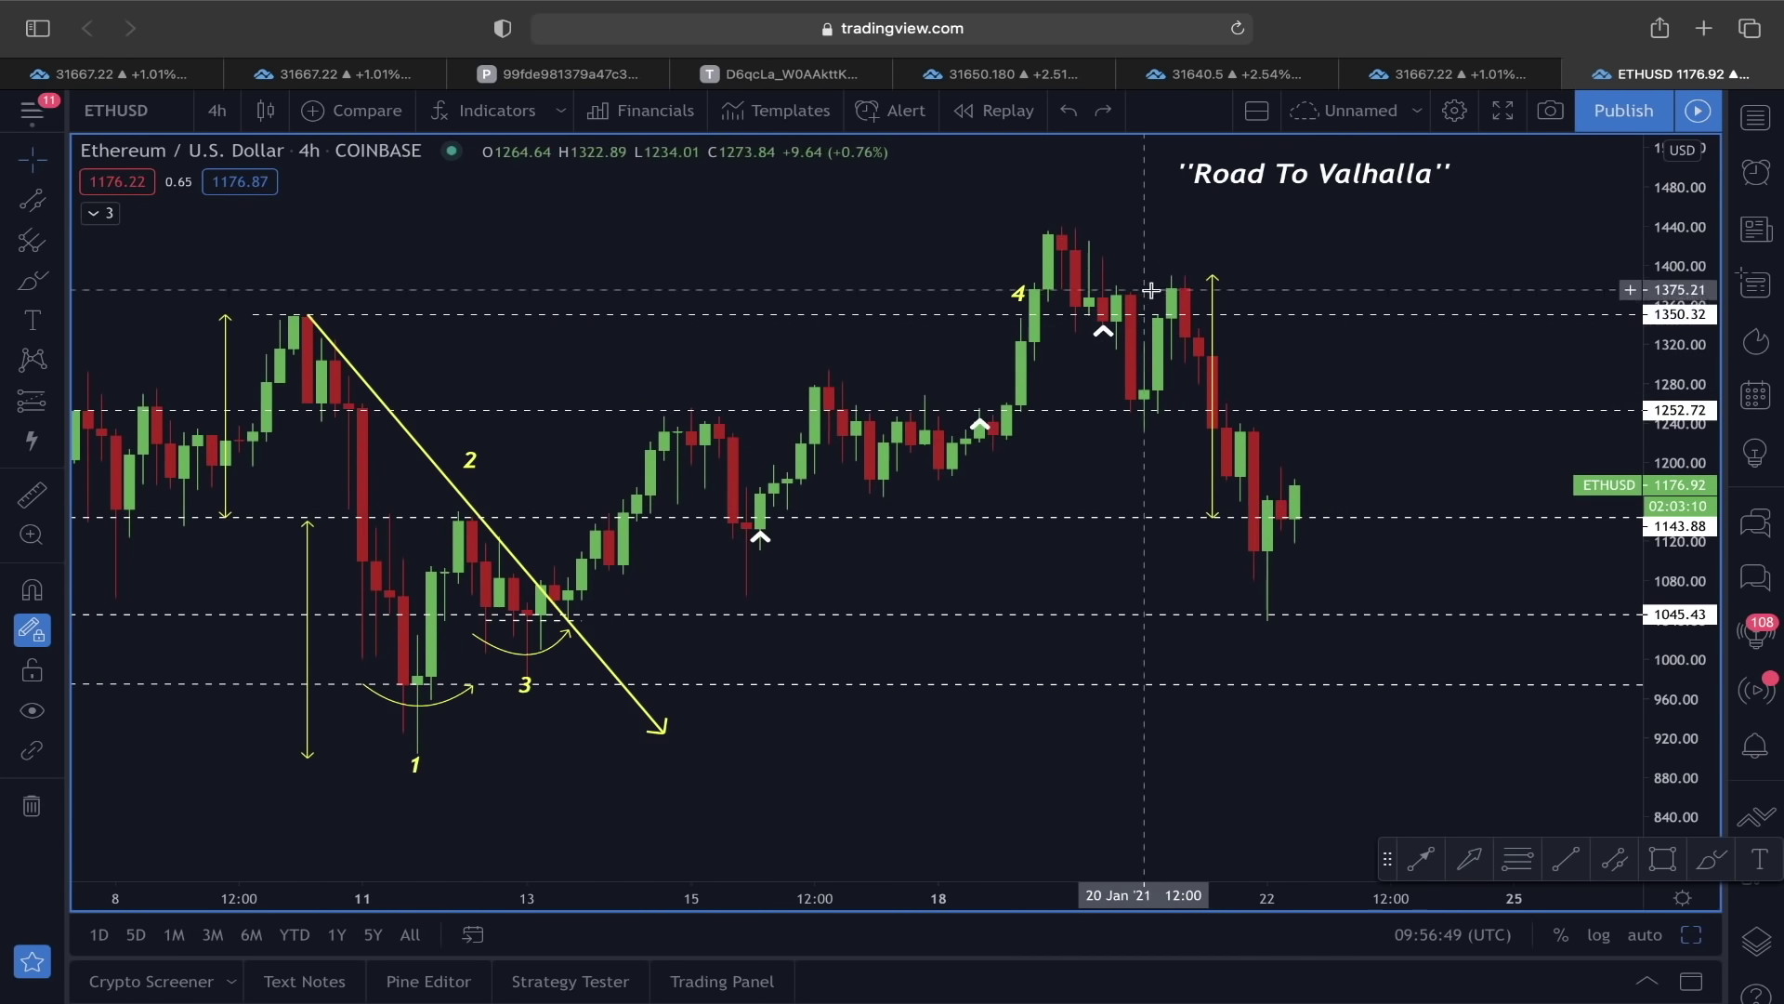
{"action": "left_click_drag", "start_coordinate": [1259, 449], "coordinate": [1133, 455]}
{"action": "scroll", "coordinate": [1133, 454], "scroll_direction": "down", "scroll_amount": 1}
{"action": "scroll", "coordinate": [1133, 454], "scroll_direction": "up", "scroll_amount": 1}
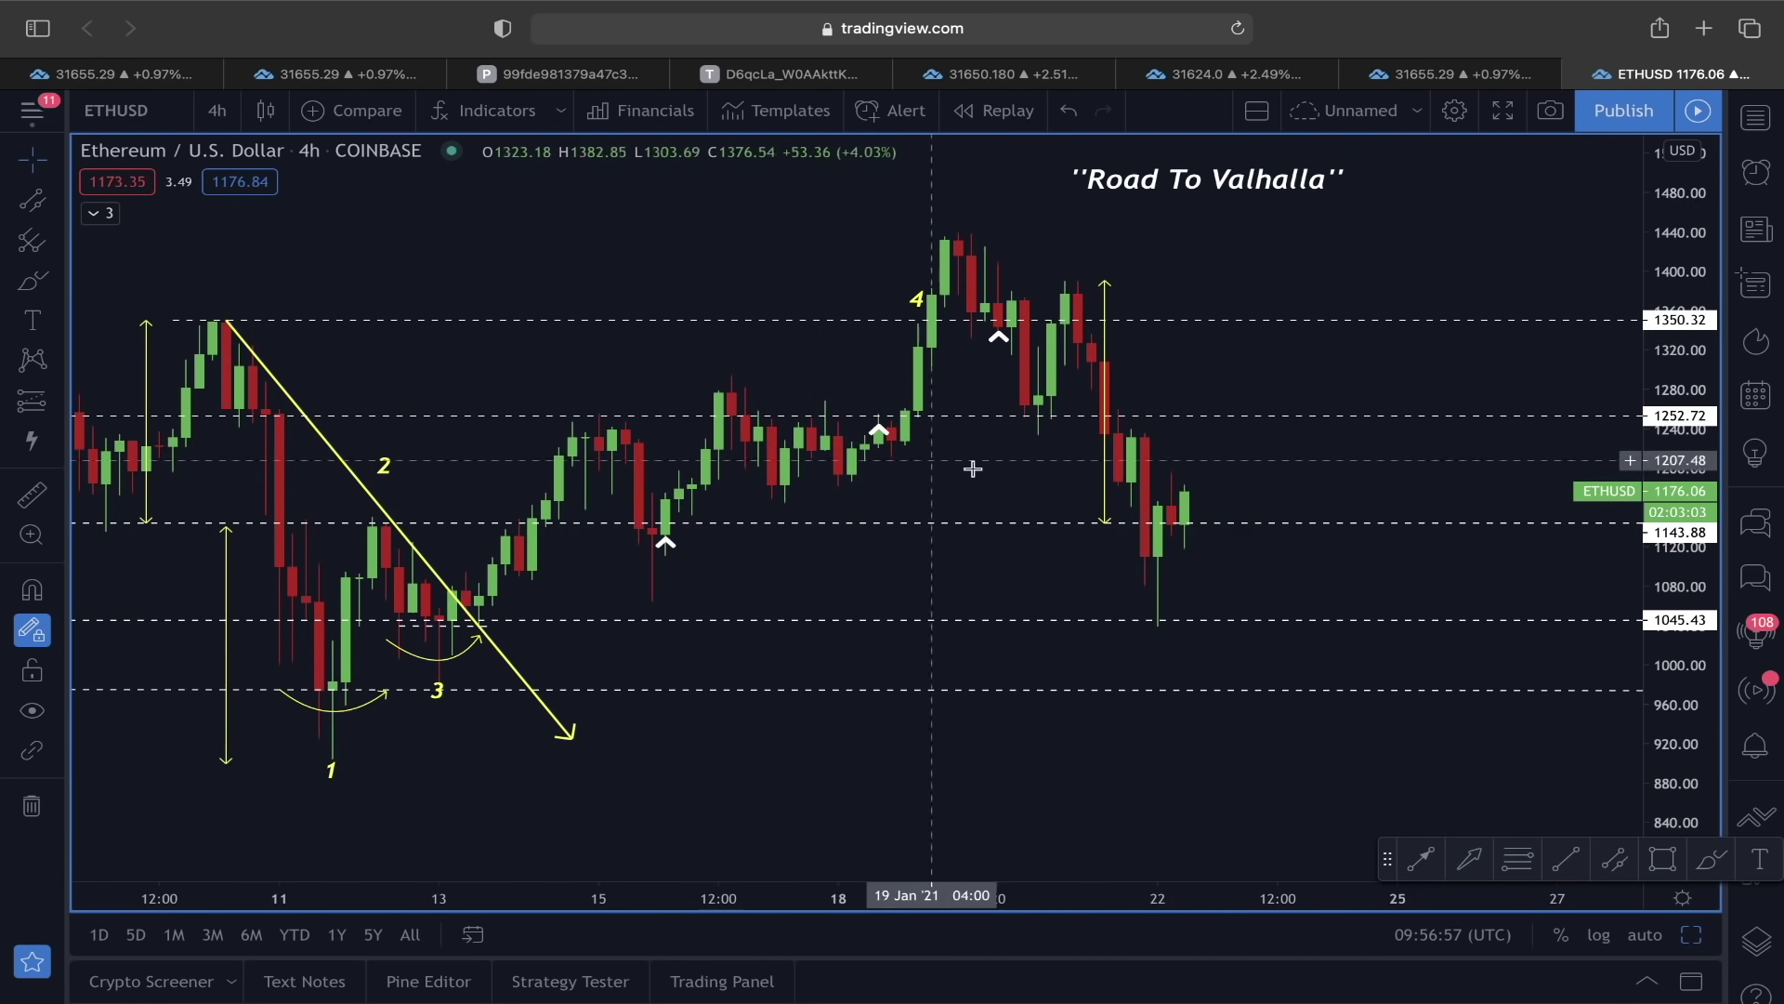
{"action": "scroll", "coordinate": [398, 459], "scroll_direction": "left", "scroll_amount": 10}
{"action": "left_click_drag", "start_coordinate": [396, 543], "coordinate": [604, 362]}
{"action": "left_click_drag", "start_coordinate": [465, 586], "coordinate": [783, 252]}
{"action": "scroll", "coordinate": [864, 494], "scroll_direction": "down", "scroll_amount": 5}
{"action": "left_click_drag", "start_coordinate": [864, 493], "coordinate": [815, 638]}
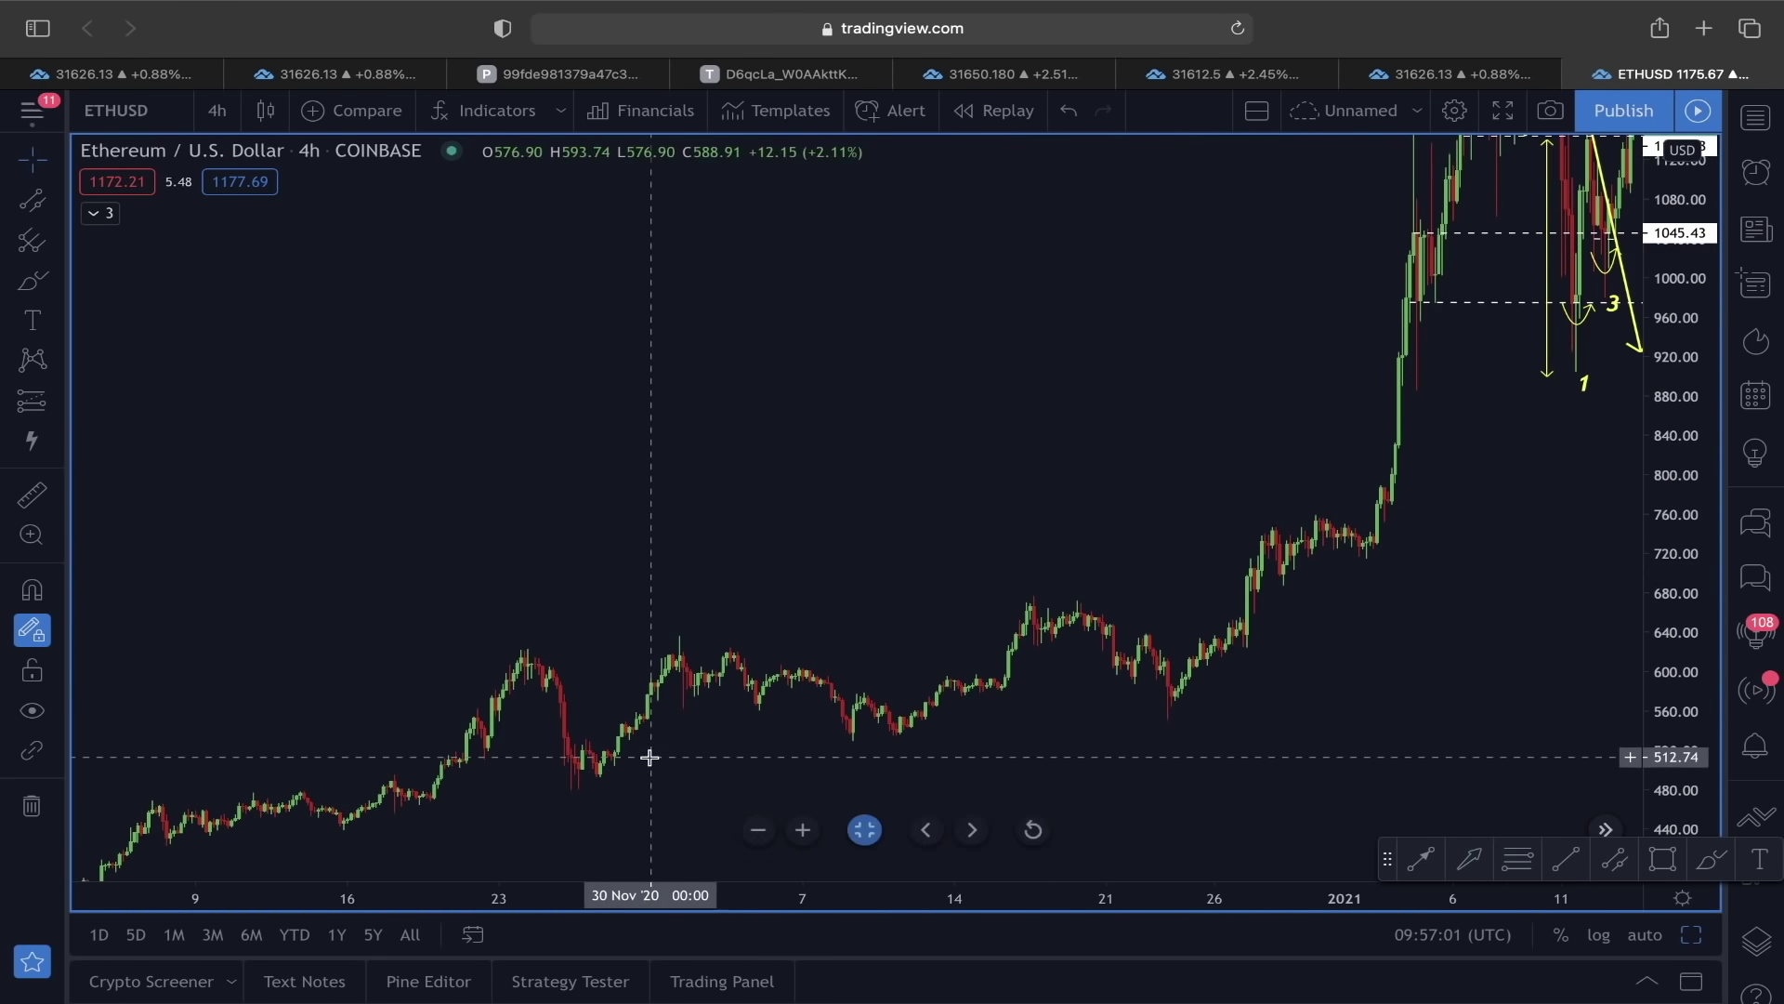
Examine the decline from the January 2021 high against the horizontal levels at 1,143.88 and 1,045.43.
{"action": "scroll", "coordinate": [1155, 378], "scroll_direction": "right", "scroll_amount": 5}
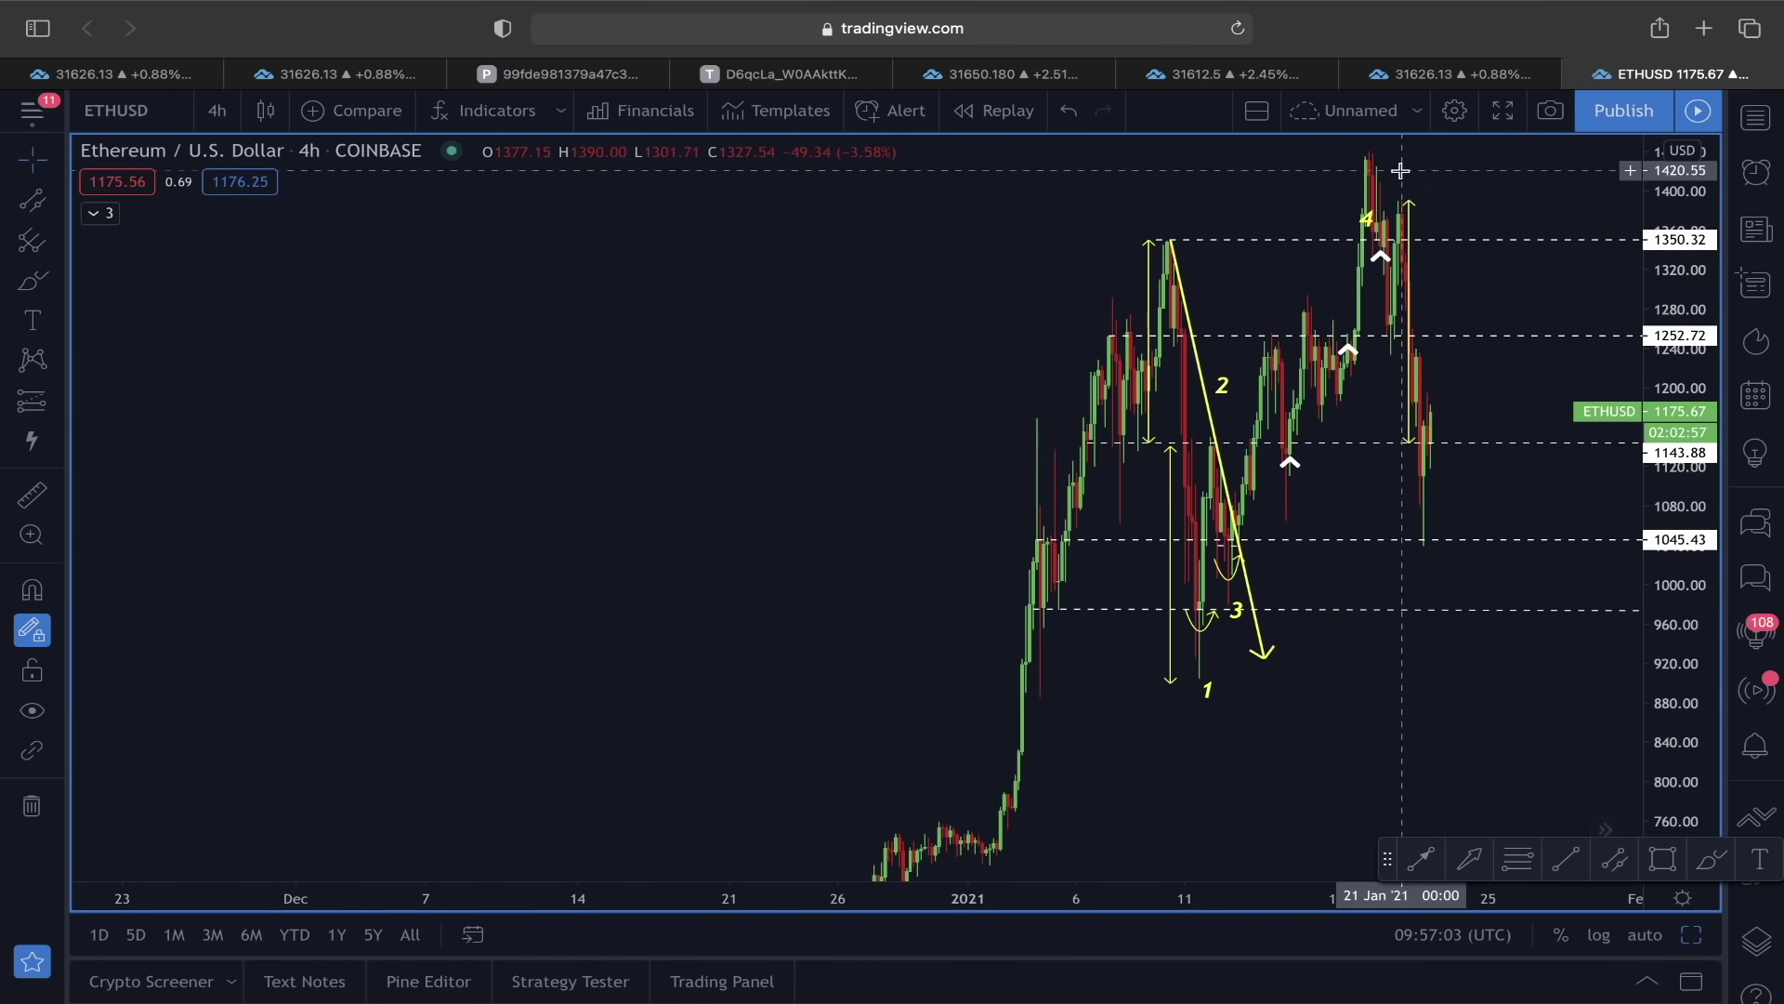
{"action": "scroll", "coordinate": [1409, 161], "scroll_direction": "right", "scroll_amount": 5}
{"action": "scroll", "coordinate": [1215, 371], "scroll_direction": "up", "scroll_amount": 3}
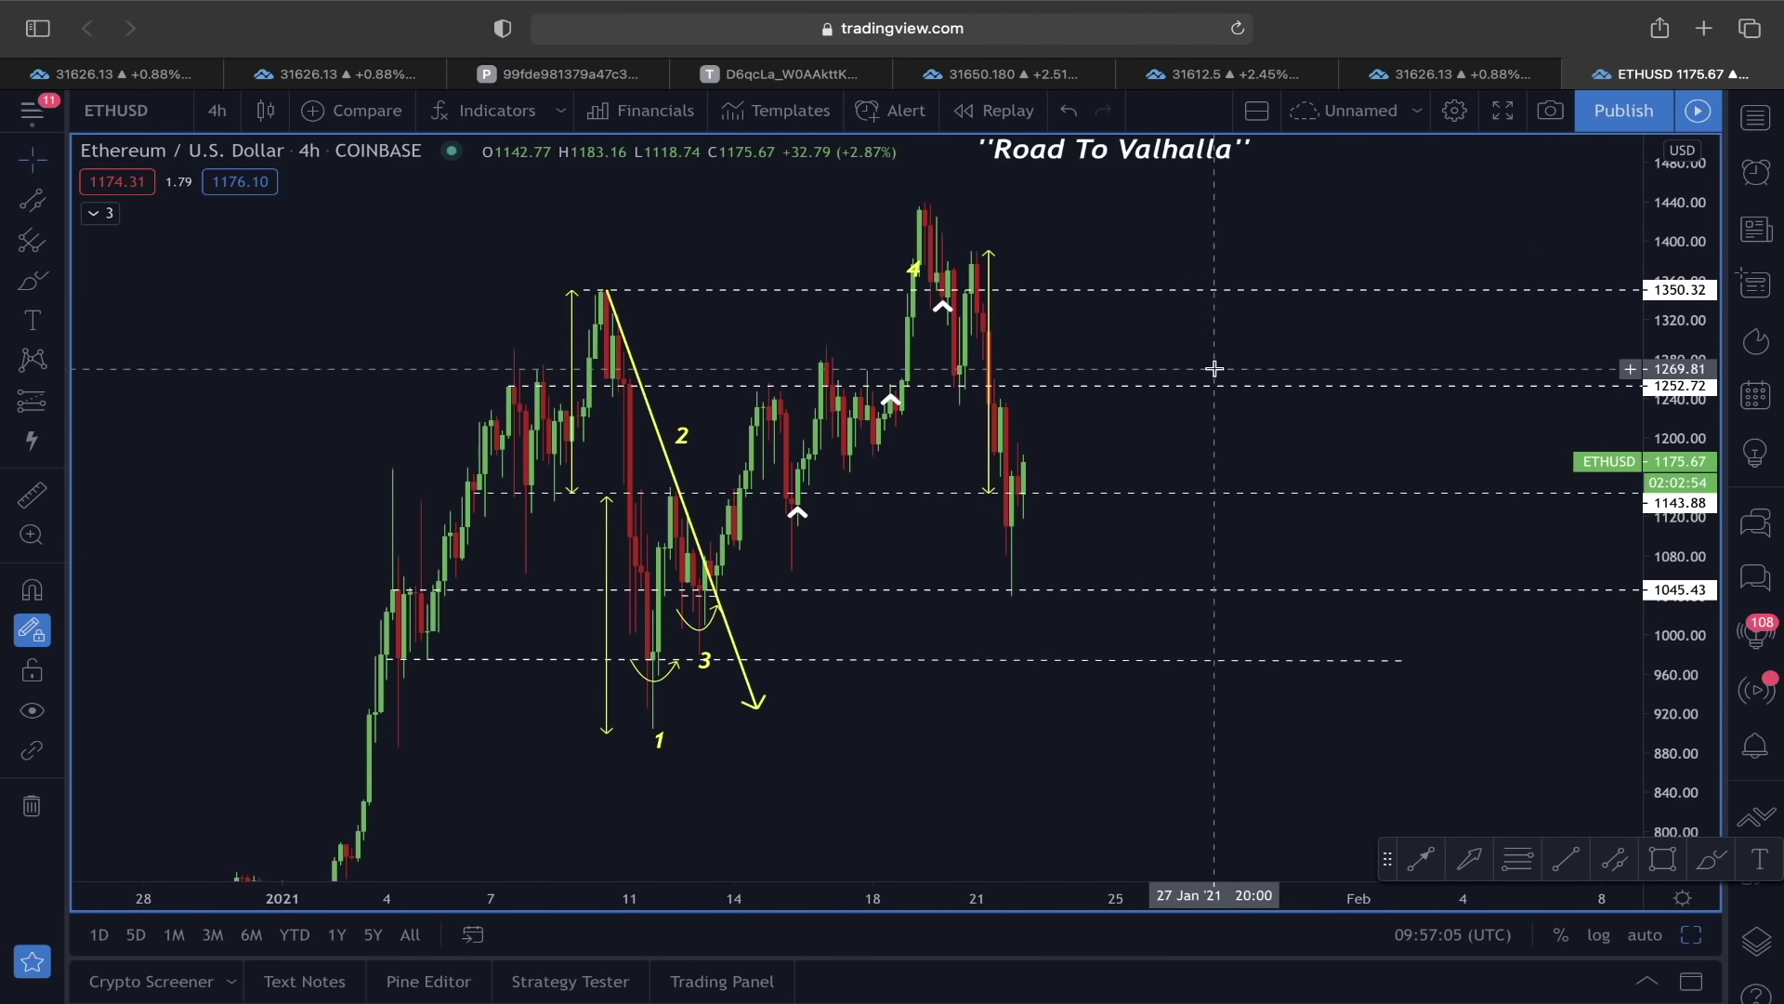
{"action": "scroll", "coordinate": [1348, 237], "scroll_direction": "right", "scroll_amount": 5}
{"action": "scroll", "coordinate": [1208, 241], "scroll_direction": "up", "scroll_amount": 2}
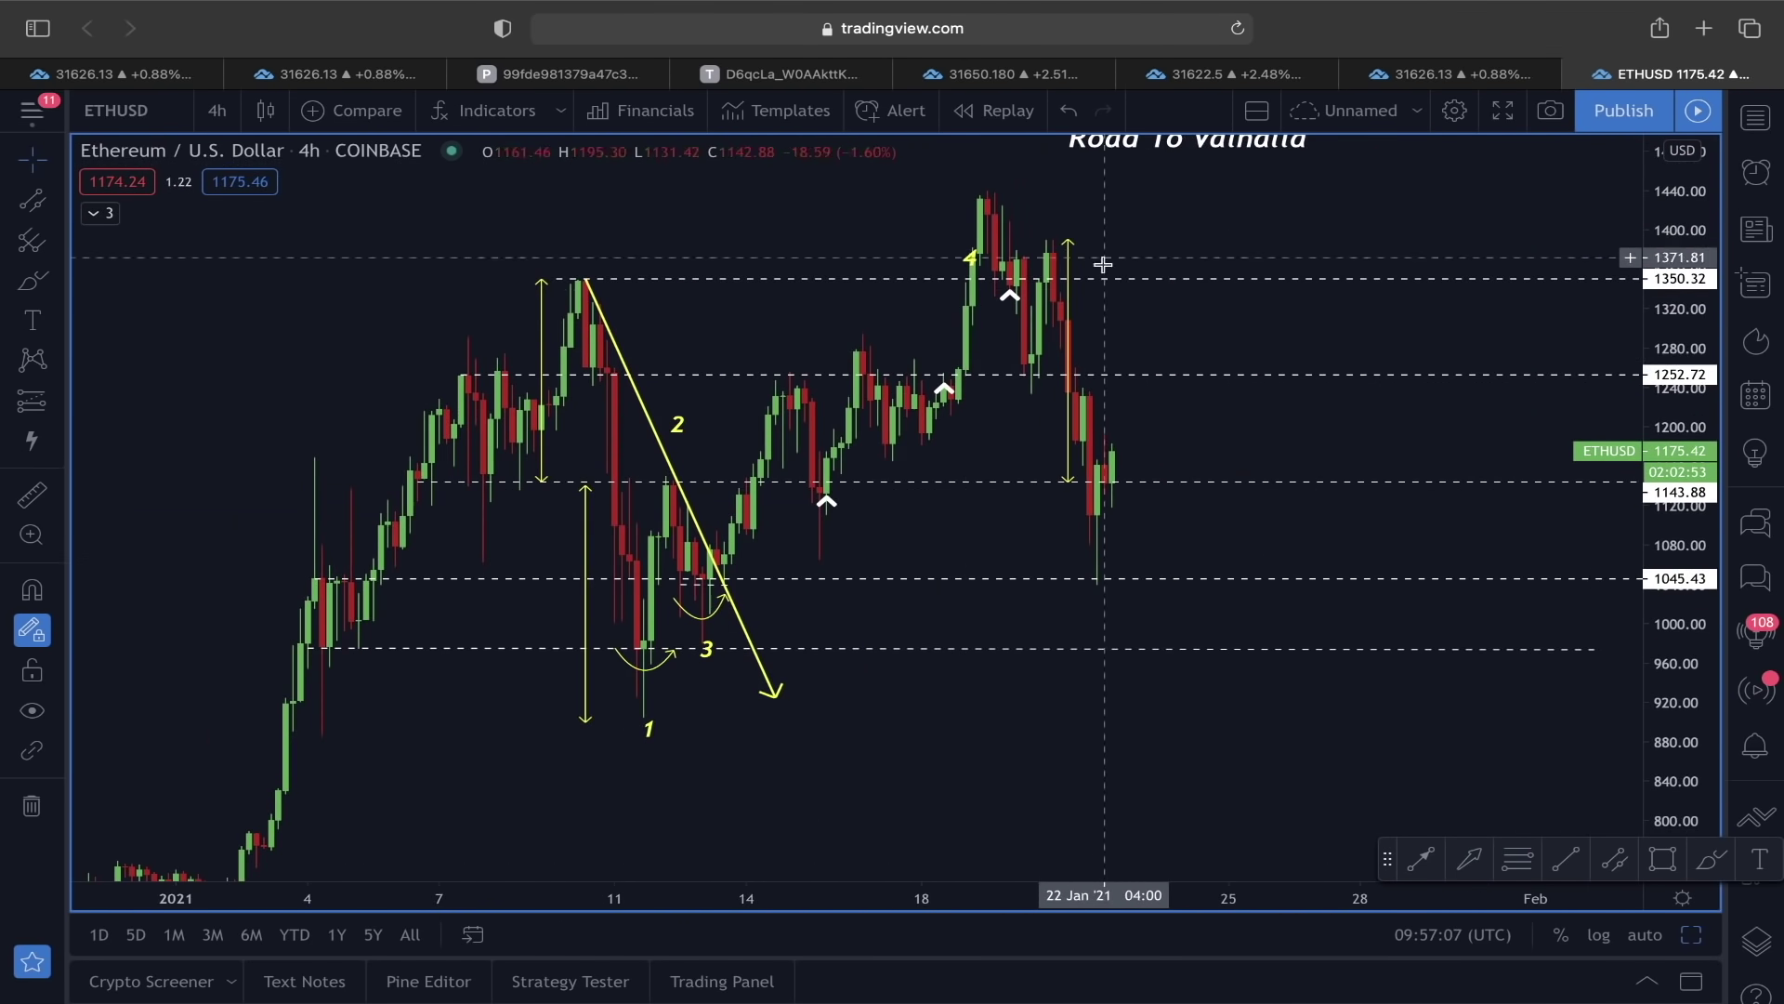
{"action": "scroll", "coordinate": [1143, 474], "scroll_direction": "right", "scroll_amount": 2}
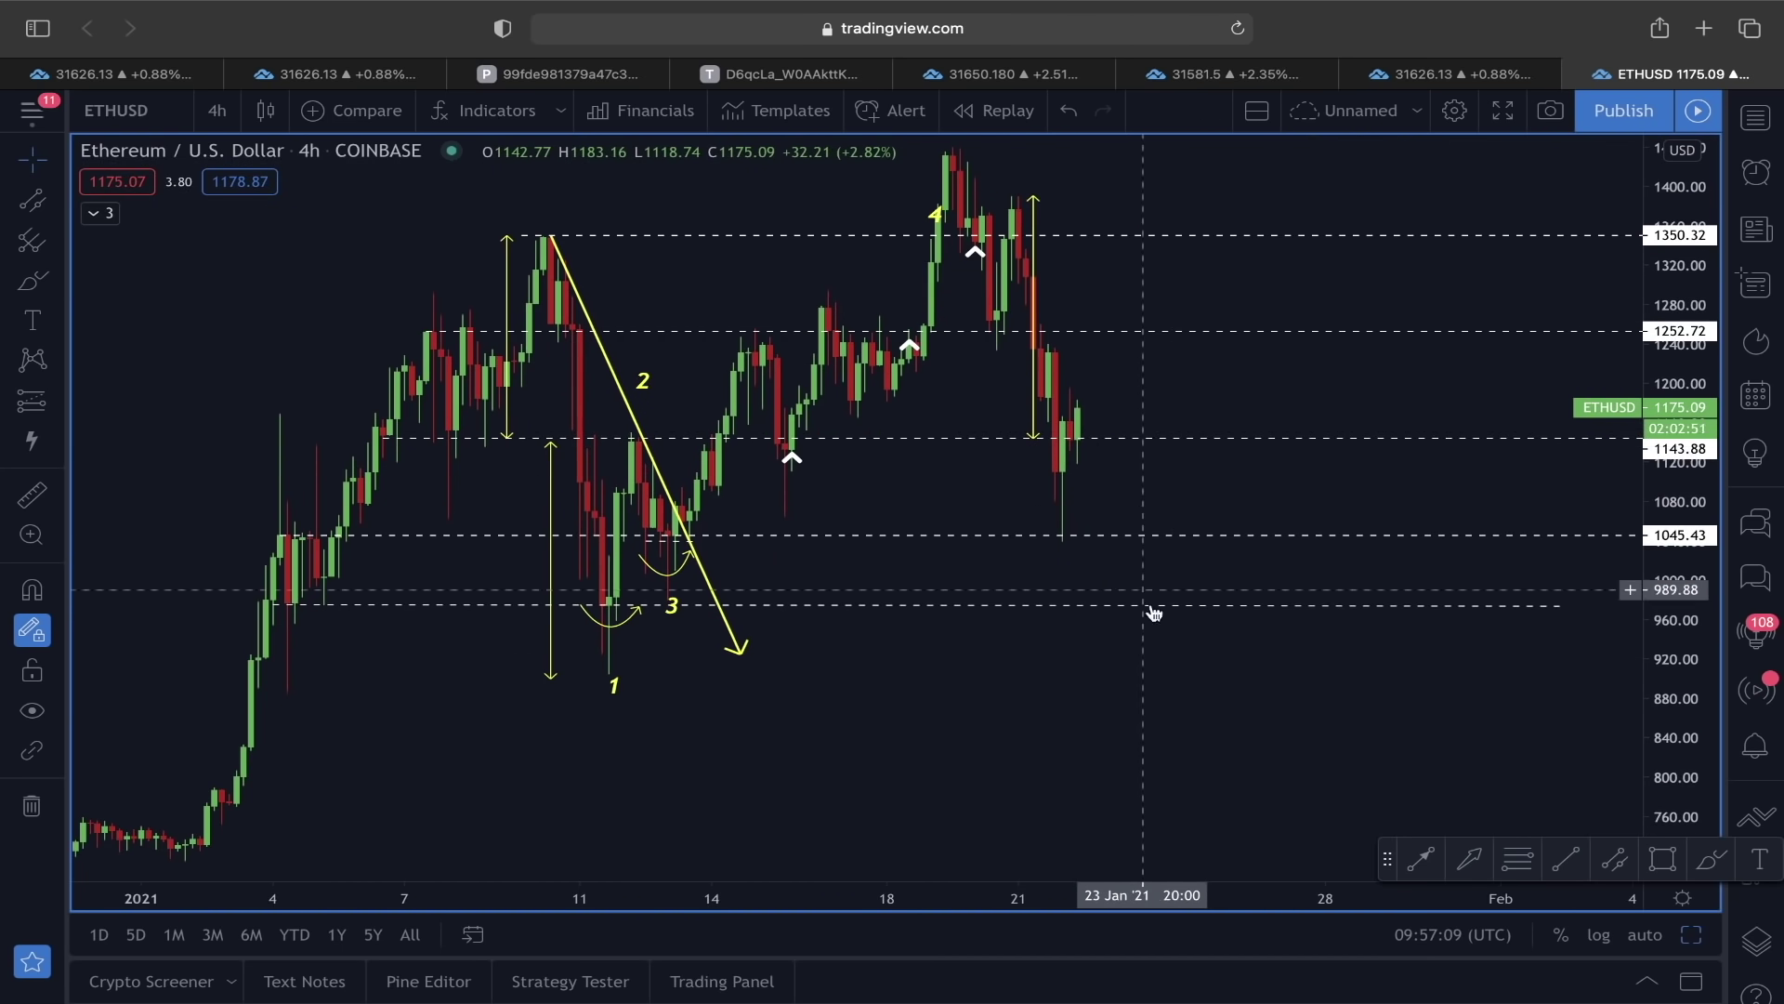
{"action": "left_click_drag", "start_coordinate": [1178, 467], "coordinate": [1173, 457]}
Draw a descending parallel channel around the pullback, its lower line running from about 1,372 on 19 January to about 910 on 23 January.
{"action": "left_click", "coordinate": [45, 276]}
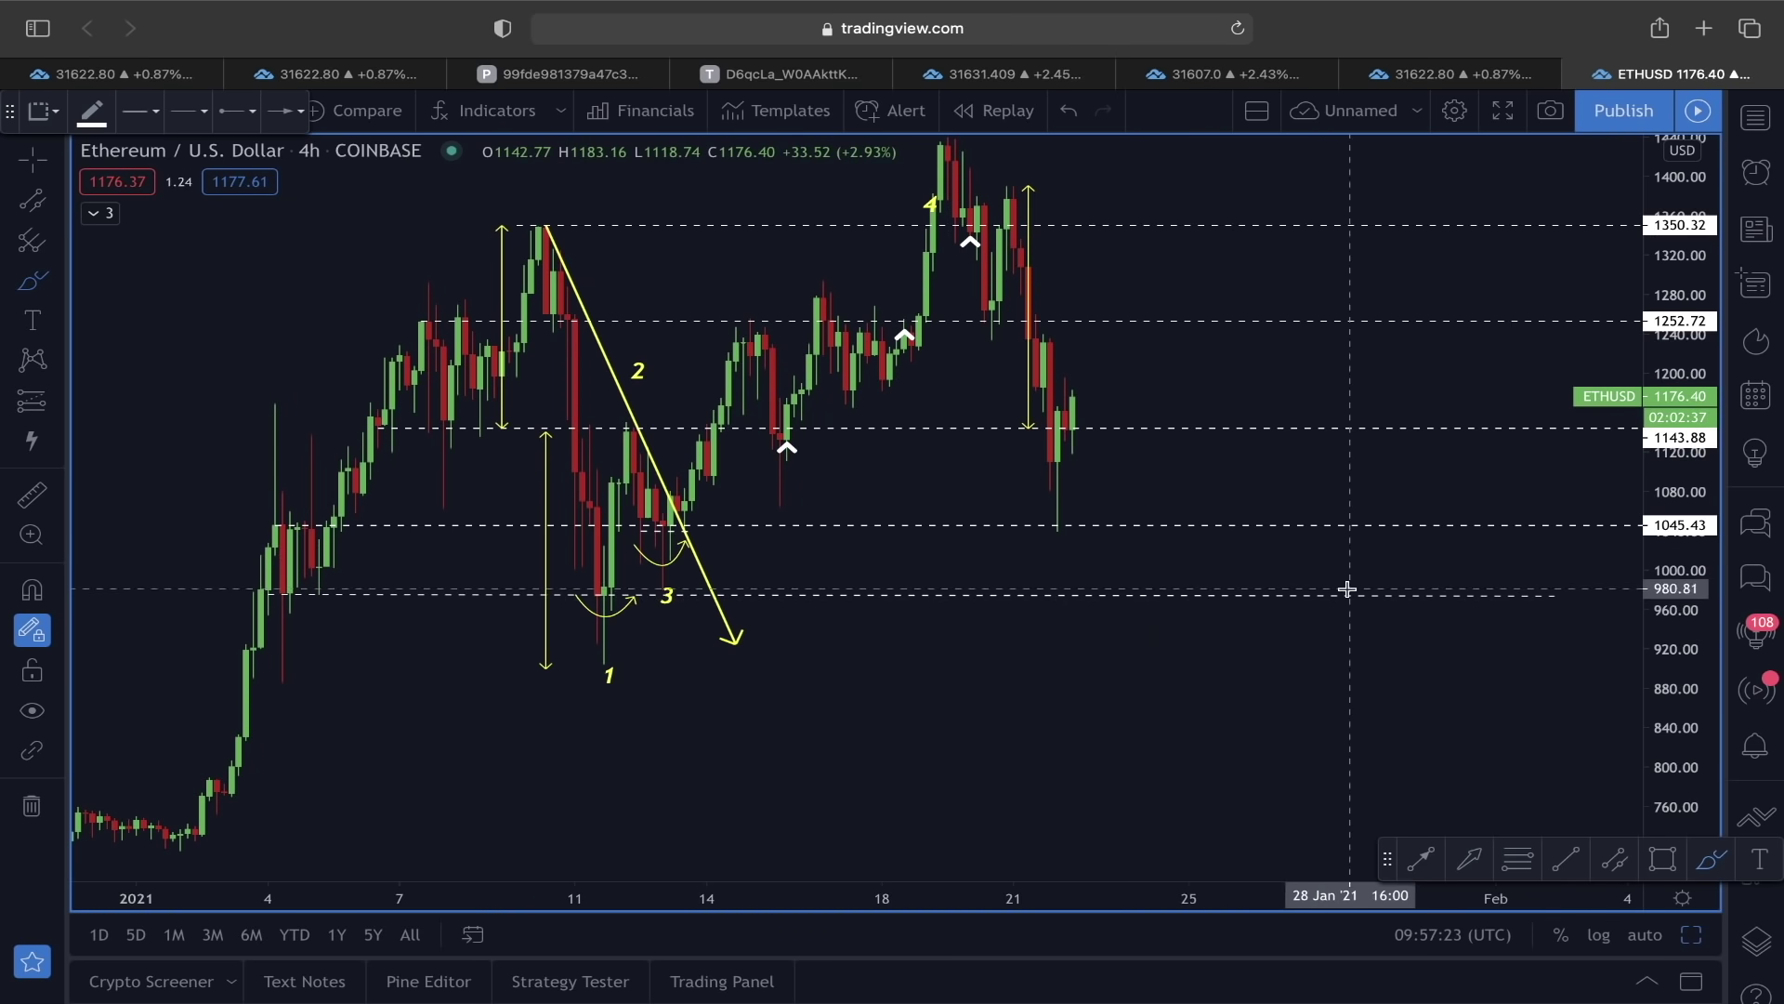
{"action": "scroll", "coordinate": [1266, 593], "scroll_direction": "right", "scroll_amount": 5}
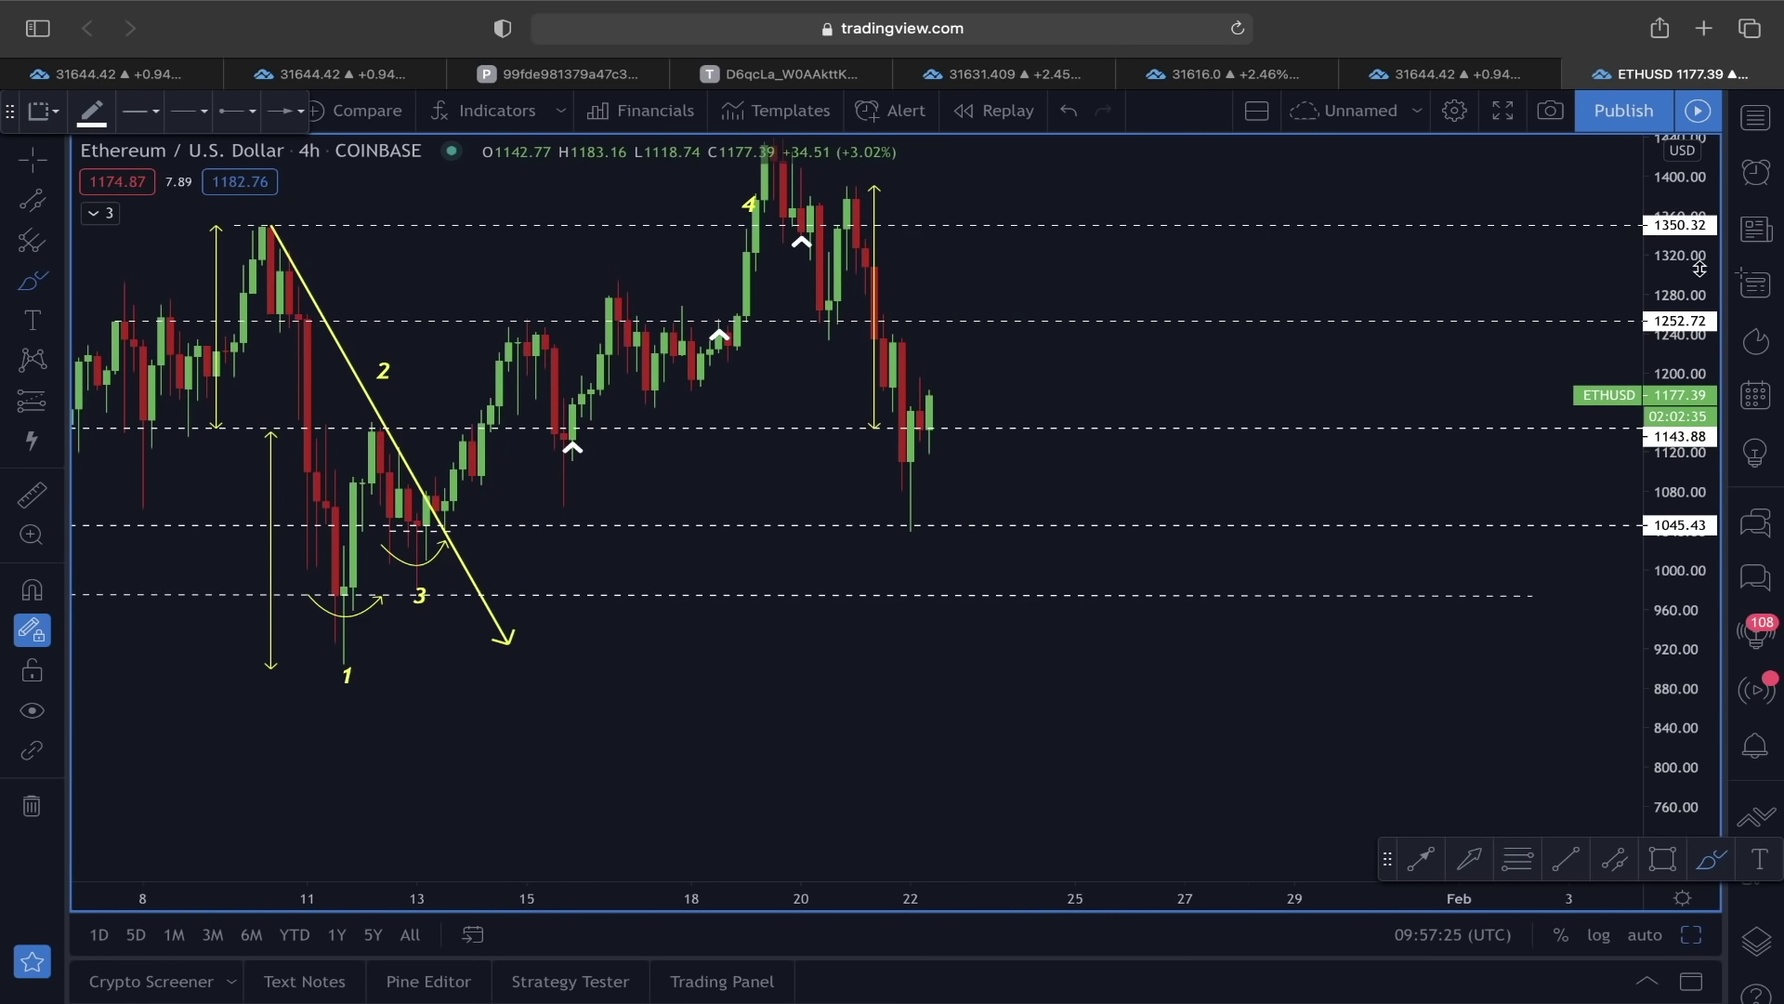
{"action": "left_click_drag", "start_coordinate": [1703, 268], "coordinate": [1702, 406]}
{"action": "scroll", "coordinate": [1476, 399], "scroll_direction": "up", "scroll_amount": 3}
{"action": "left_click", "coordinate": [26, 206]}
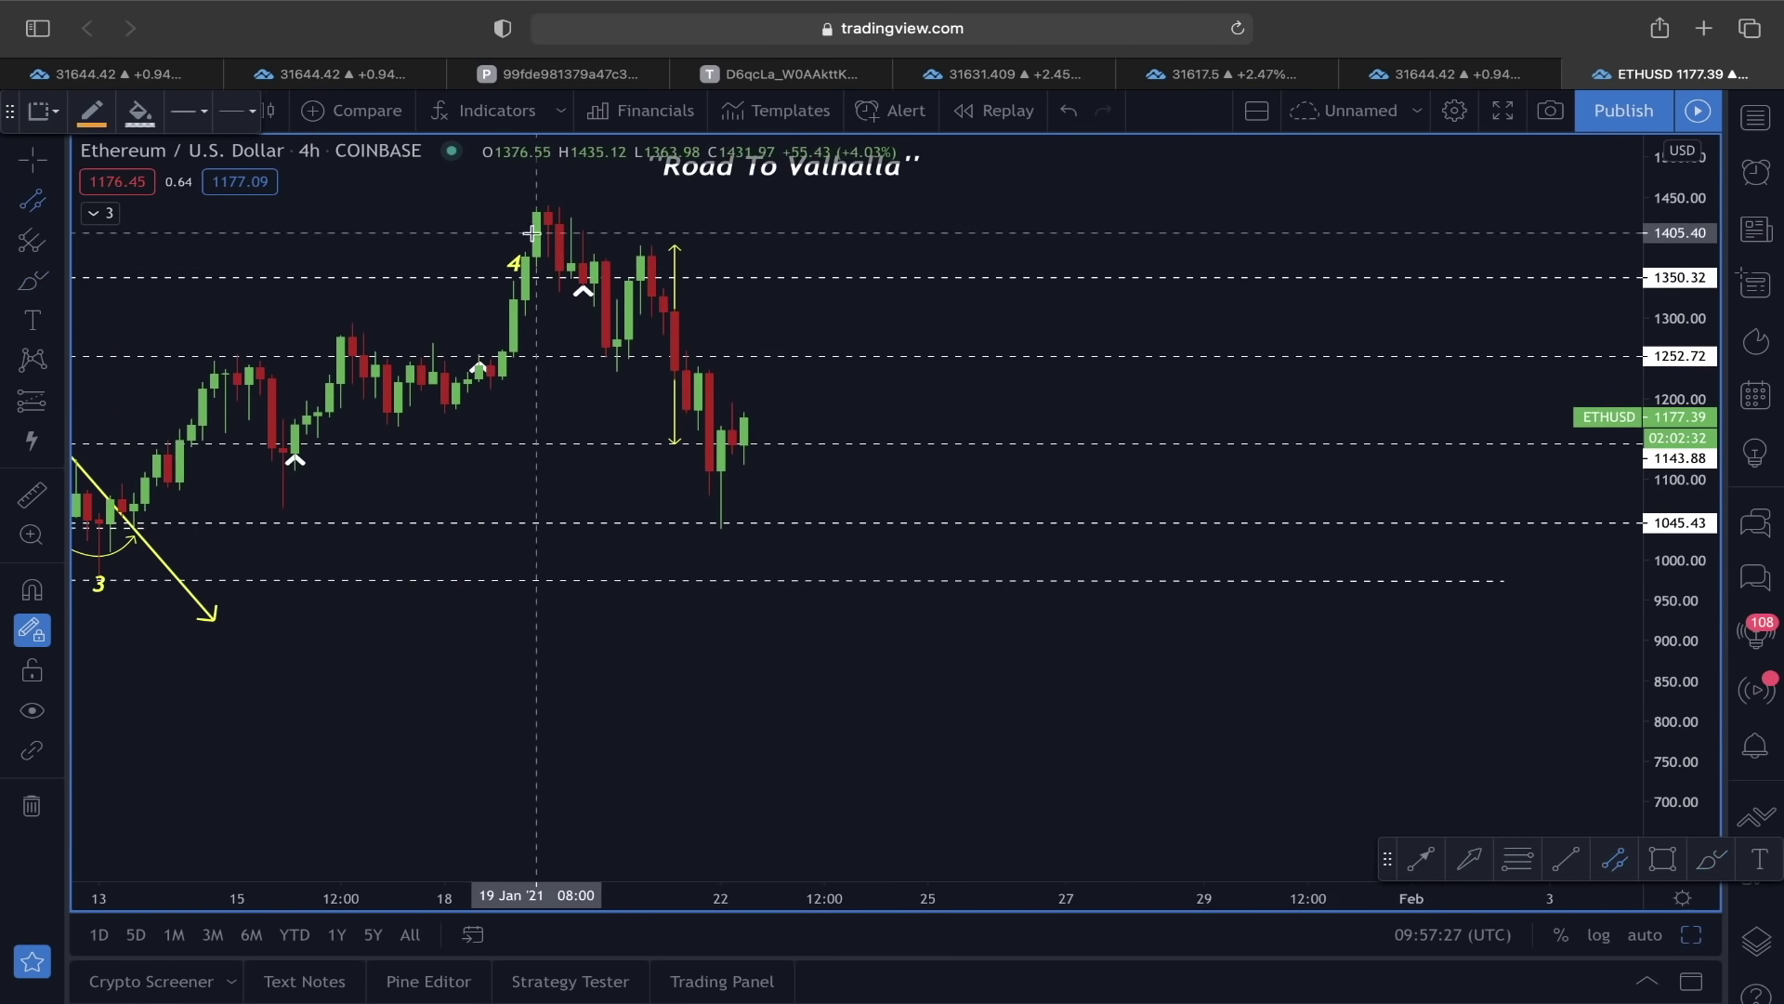
{"action": "left_click", "coordinate": [532, 264]}
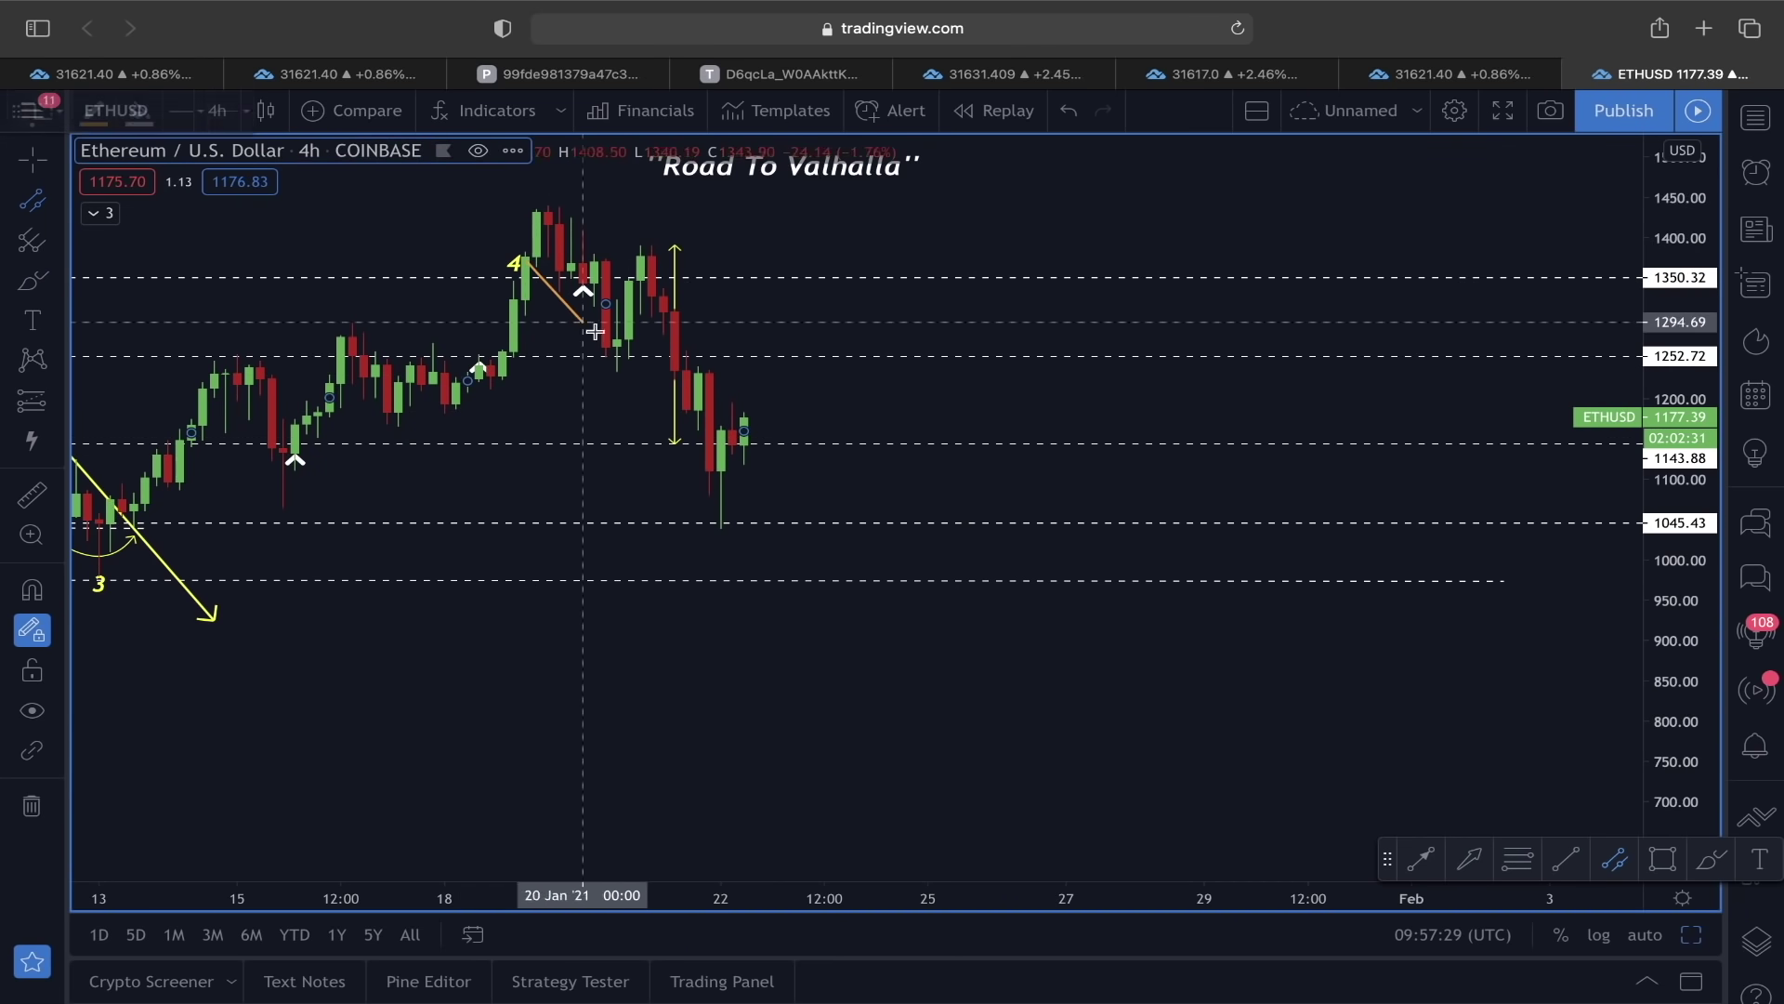
{"action": "left_click", "coordinate": [808, 633]}
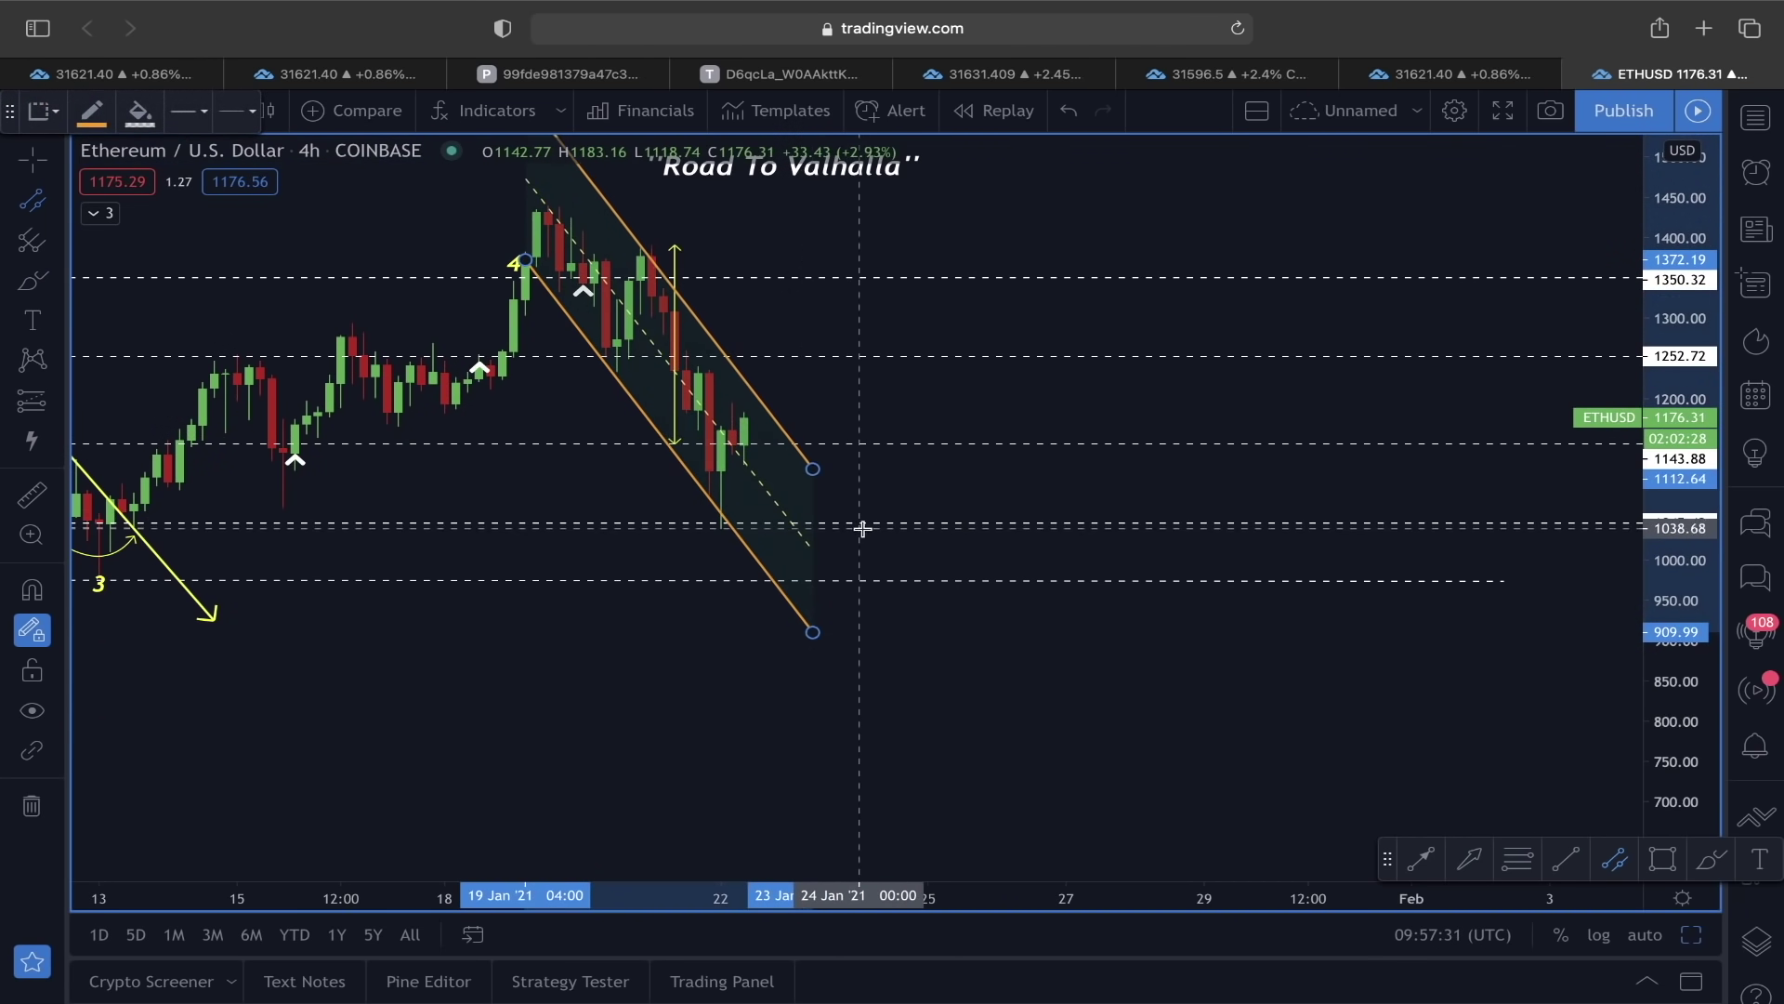
{"action": "left_click", "coordinate": [860, 526]}
Sketch a freehand path dipping below 1,000 and breaking out upward, extend the channel to 24 January, and undo the path and extension.
{"action": "scroll", "coordinate": [888, 537], "scroll_direction": "up", "scroll_amount": 2}
{"action": "scroll", "coordinate": [887, 537], "scroll_direction": "up", "scroll_amount": 2}
{"action": "left_click_drag", "start_coordinate": [526, 299], "coordinate": [1167, 326]}
{"action": "scroll", "coordinate": [1167, 353], "scroll_direction": "up", "scroll_amount": 2}
{"action": "left_click", "coordinate": [32, 275]}
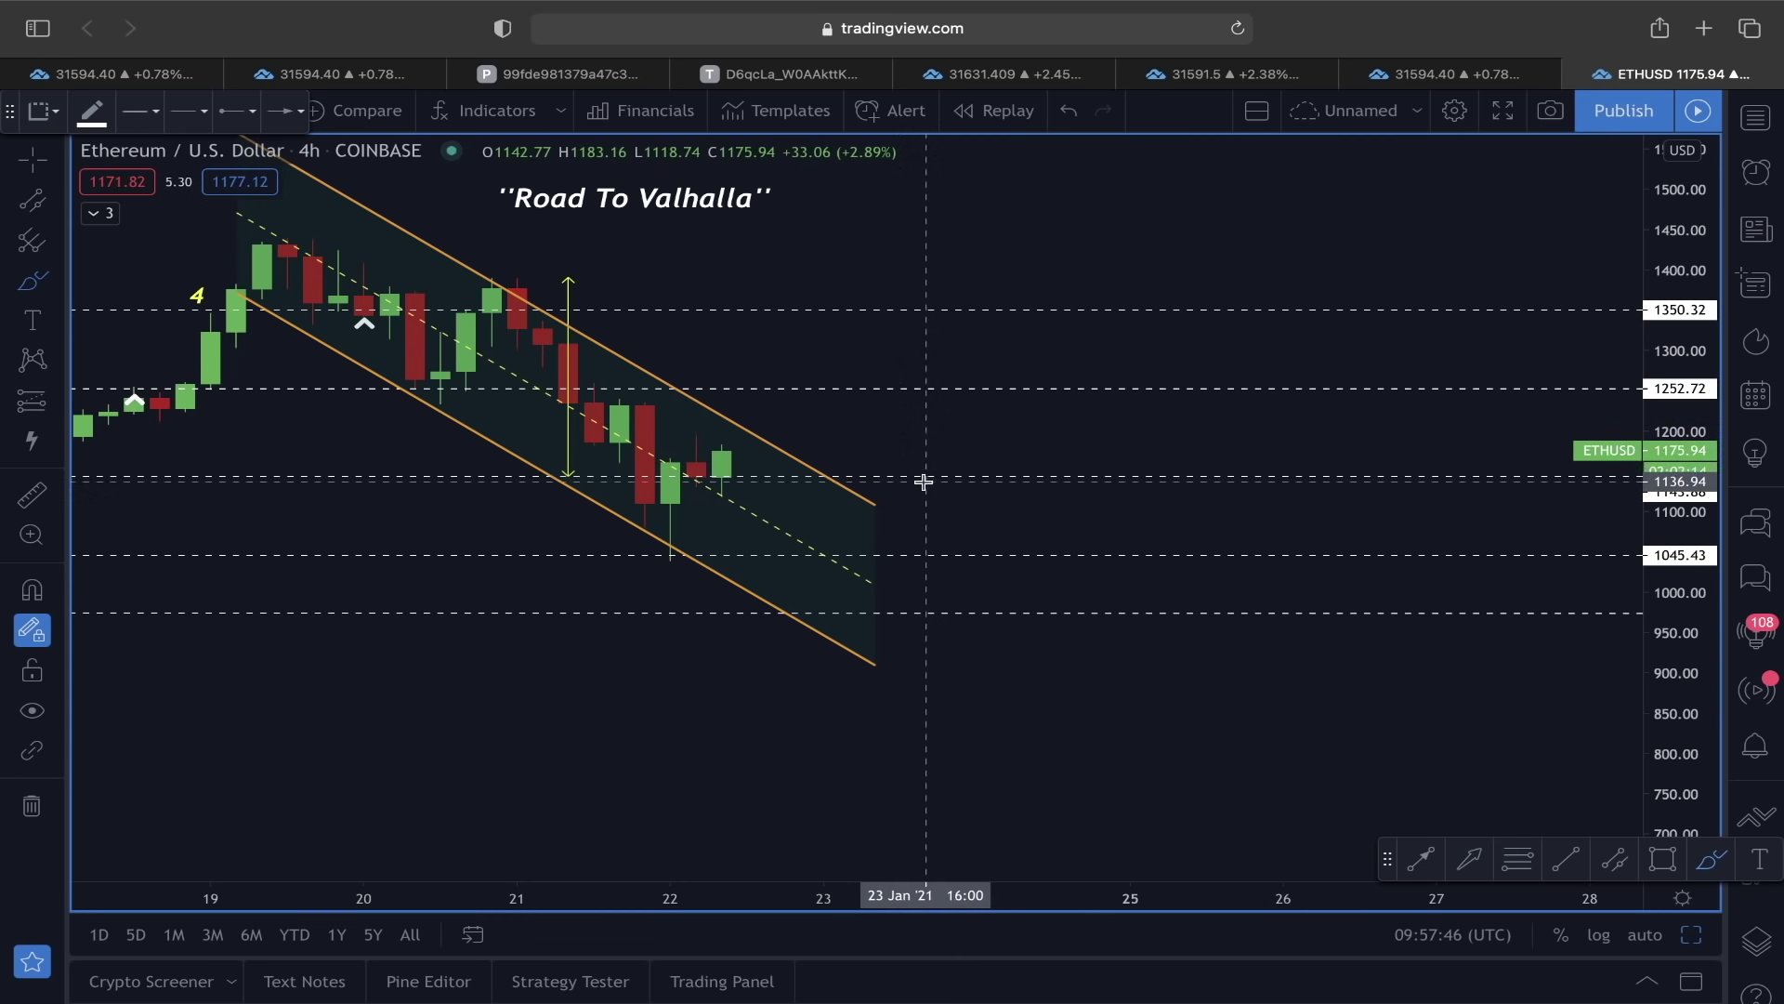
{"action": "scroll", "coordinate": [893, 469], "scroll_direction": "down", "scroll_amount": 2}
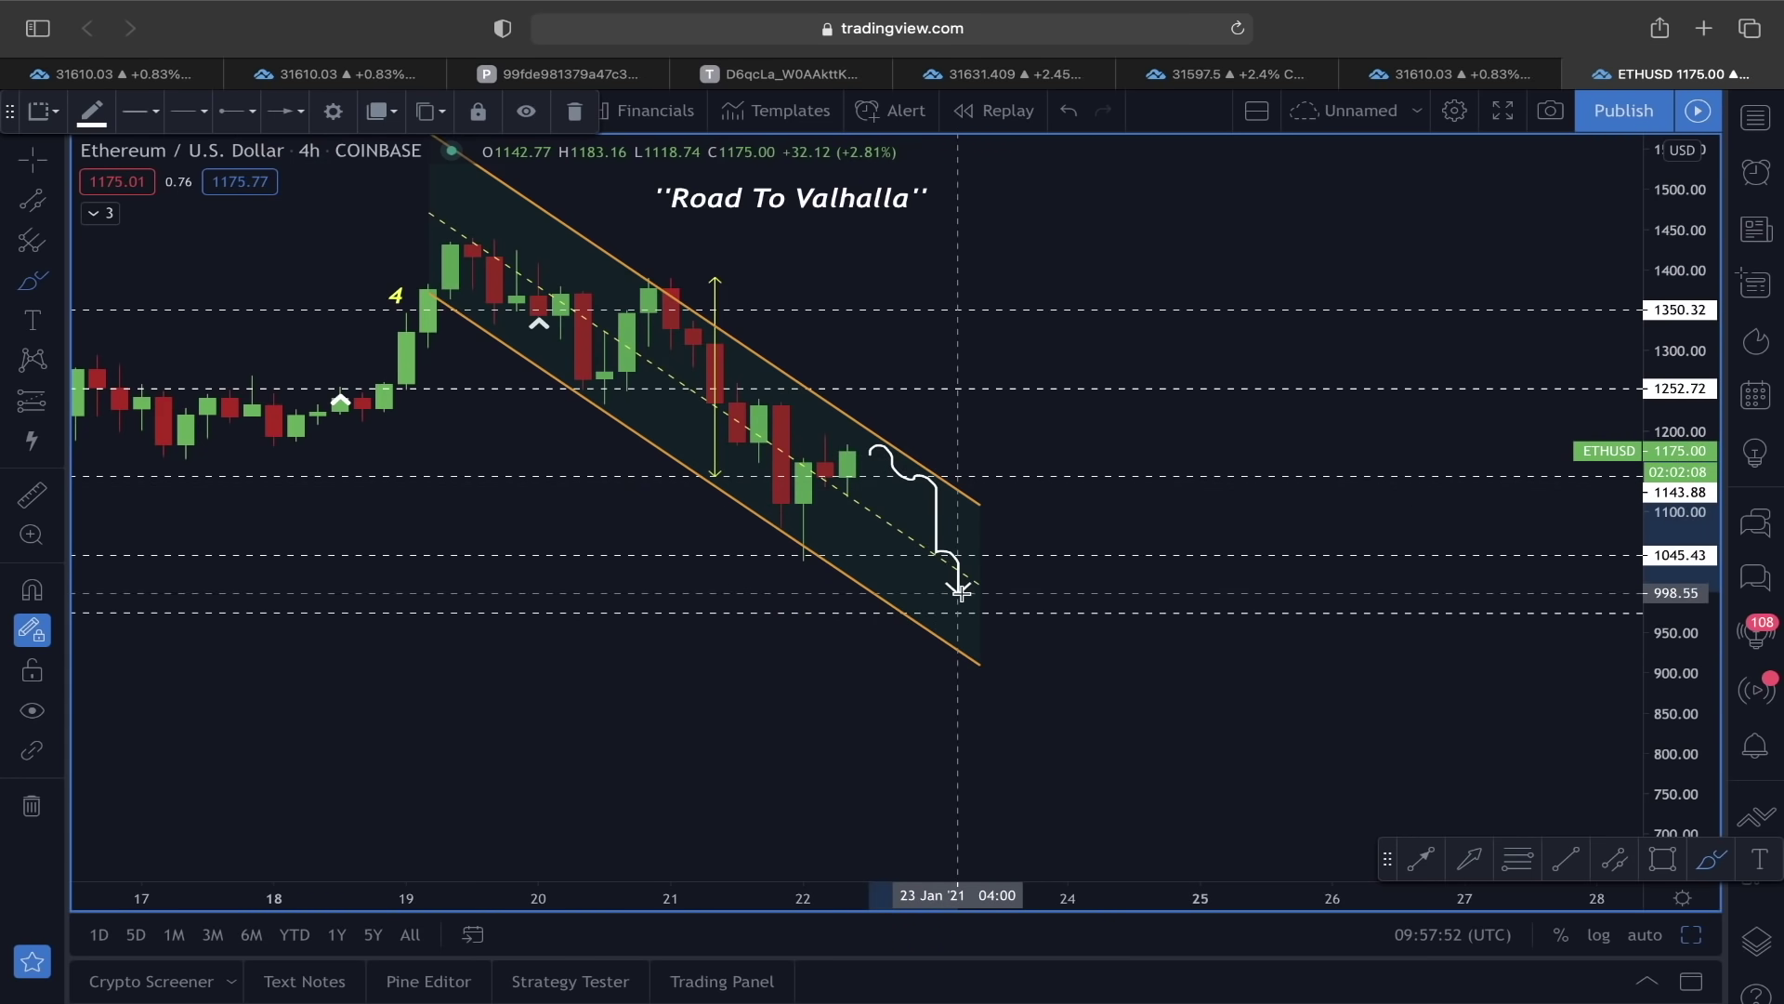
{"action": "left_click_drag", "start_coordinate": [980, 505], "coordinate": [1062, 555]}
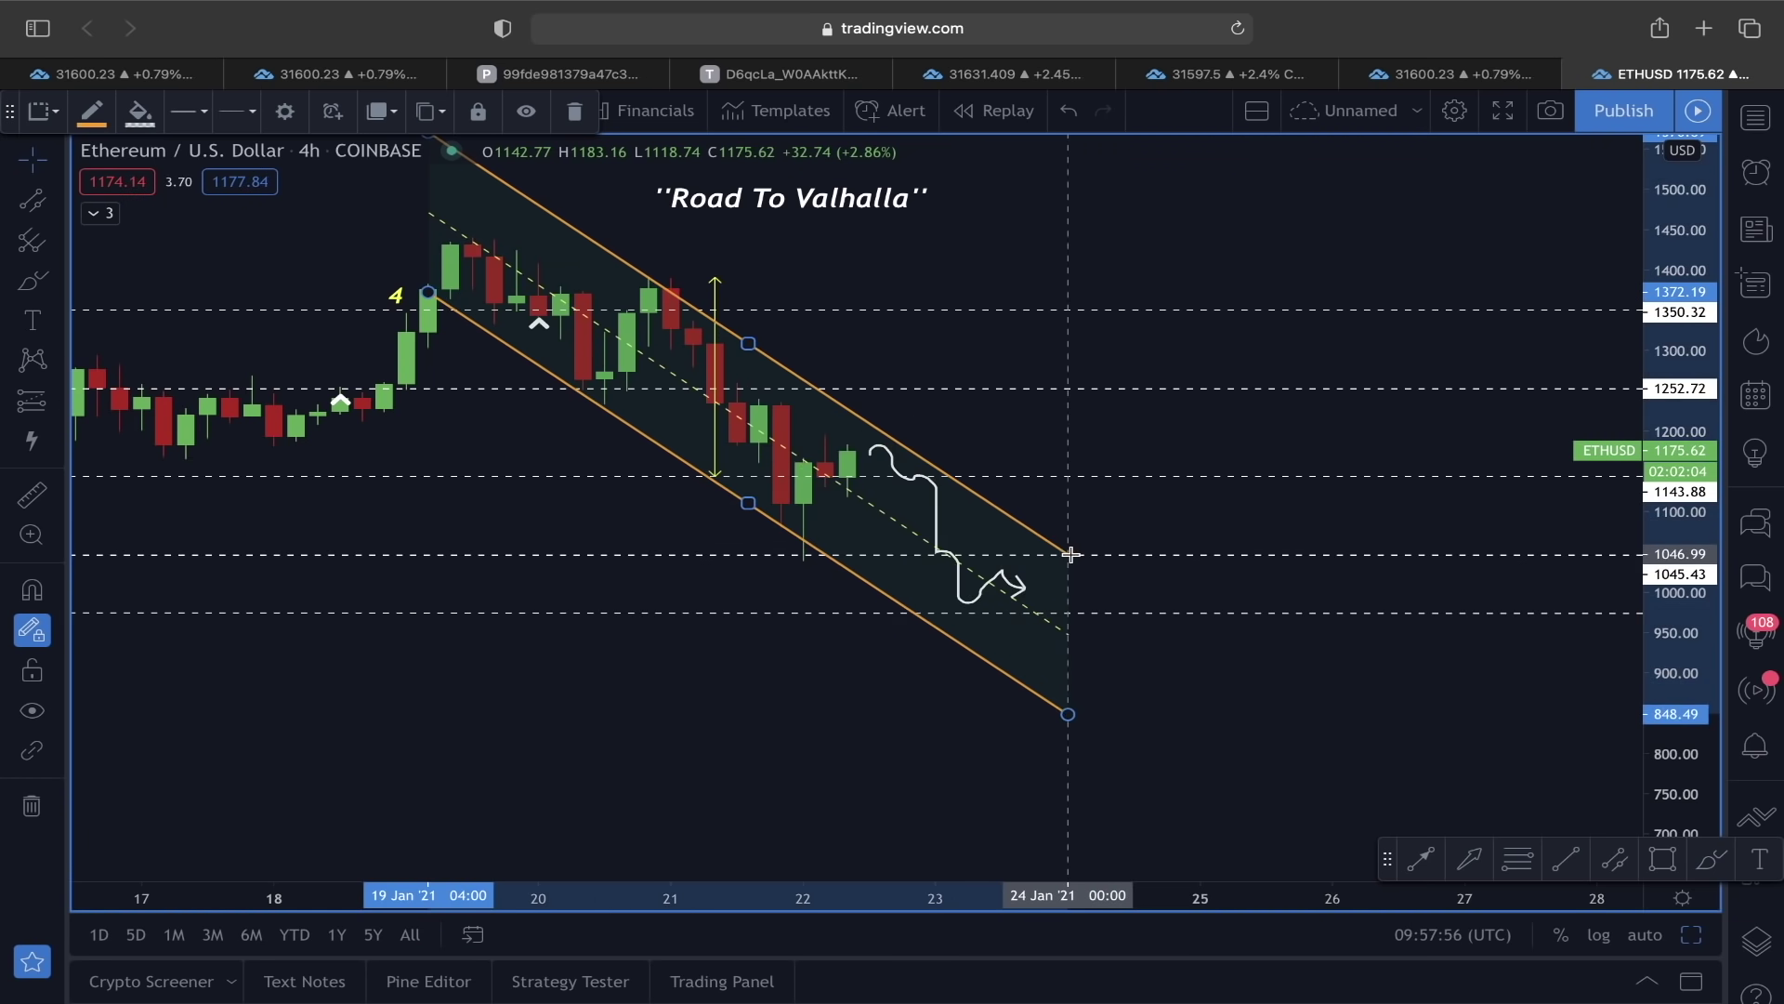
{"action": "left_click", "coordinate": [33, 281]}
{"action": "mouse_move", "coordinate": [1006, 565]}
{"action": "left_mouse_down"}
{"action": "mouse_move", "coordinate": [1043, 539]}
{"action": "mouse_move", "coordinate": [1155, 547]}
{"action": "left_mouse_up"}
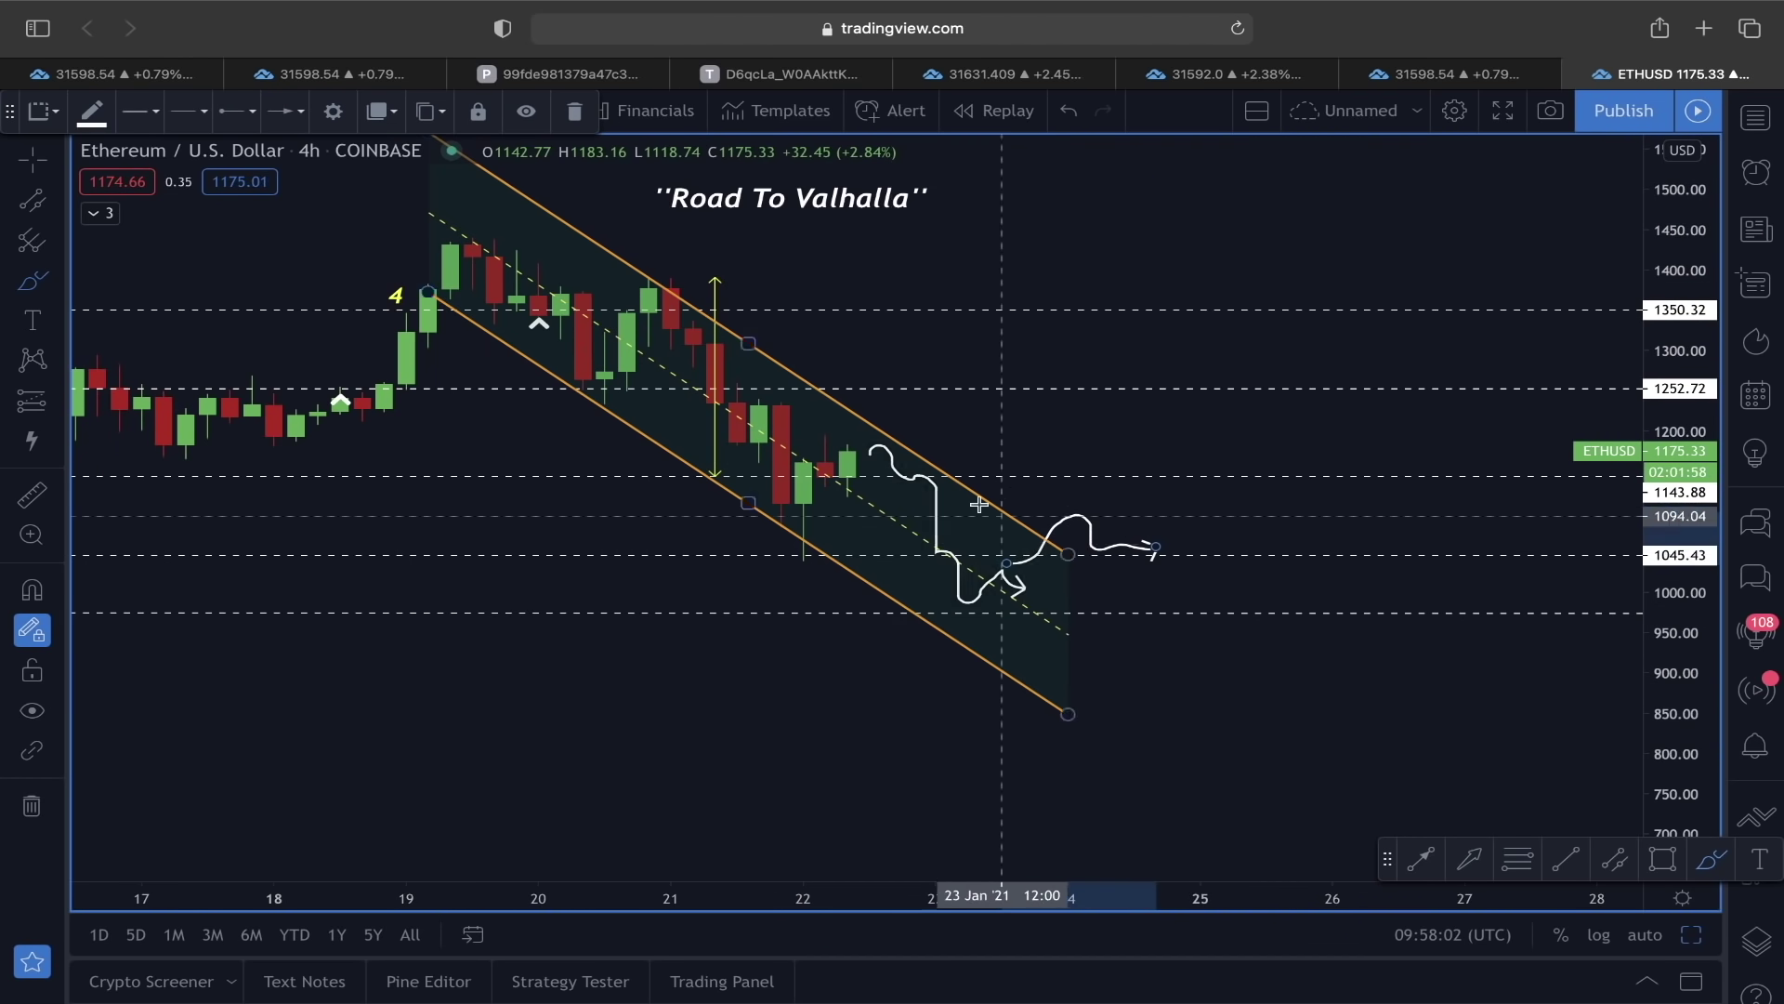
{"action": "mouse_move", "coordinate": [1159, 555]}
{"action": "left_mouse_down"}
{"action": "mouse_move", "coordinate": [1375, 418]}
{"action": "mouse_move", "coordinate": [1466, 257]}
{"action": "left_mouse_up"}
{"action": "key", "text": "super+z"}
{"action": "key", "text": "super+z"}
{"action": "key", "text": "super+z"}
Delete the descending parallel channel from the 4-hour chart.
{"action": "left_click_drag", "start_coordinate": [1617, 474], "coordinate": [928, 443]}
{"action": "scroll", "coordinate": [632, 375], "scroll_direction": "down", "scroll_amount": 3}
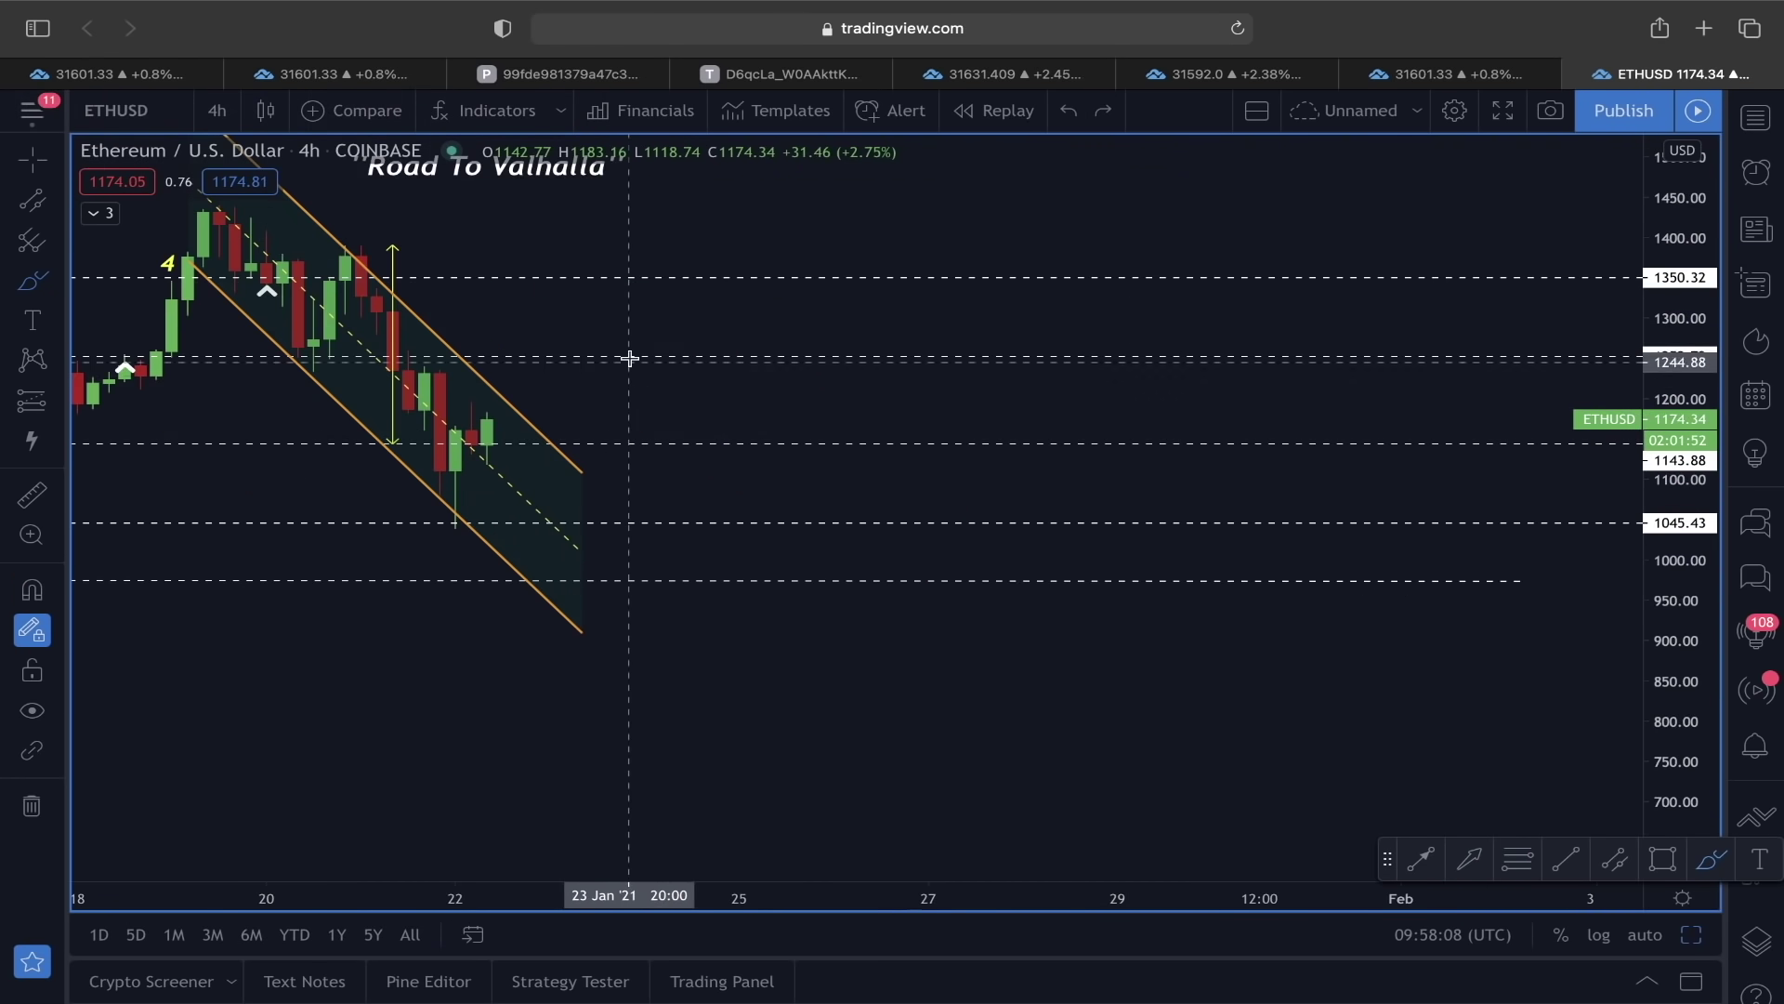
{"action": "left_click_drag", "start_coordinate": [678, 286], "coordinate": [1079, 358]}
{"action": "scroll", "coordinate": [1078, 359], "scroll_direction": "up", "scroll_amount": 3}
{"action": "left_click_drag", "start_coordinate": [1021, 272], "coordinate": [1248, 252]}
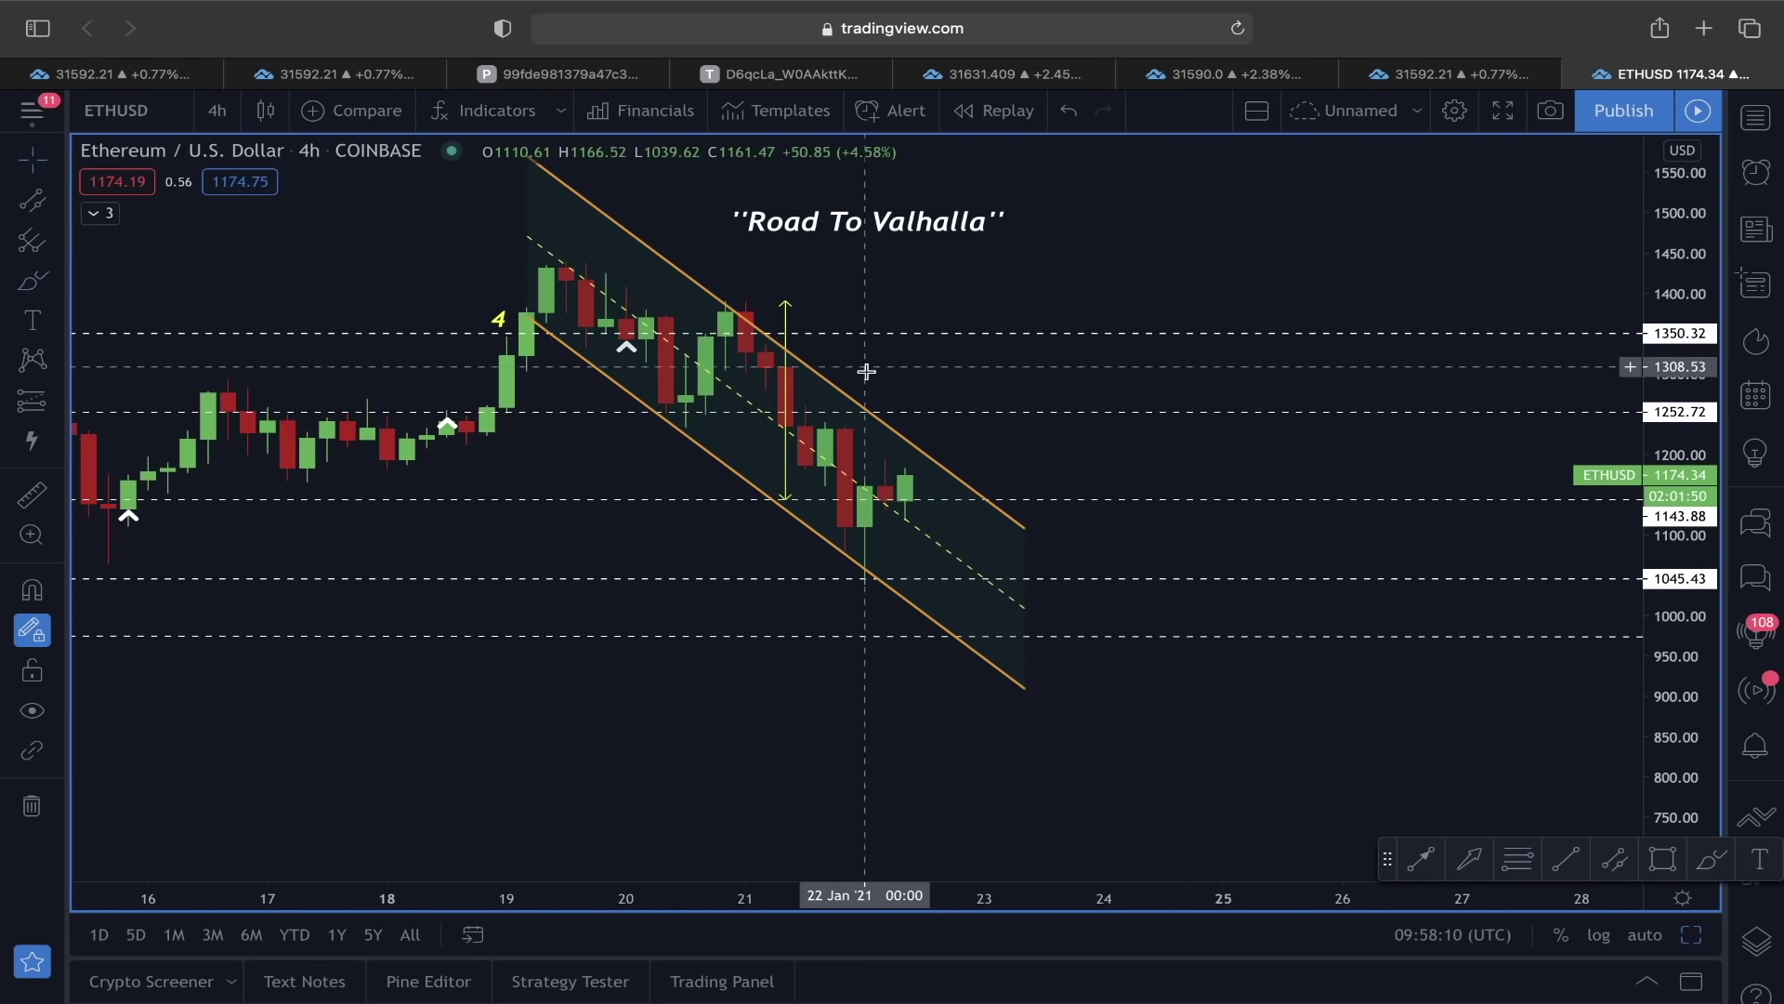
{"action": "key", "text": "Delete"}
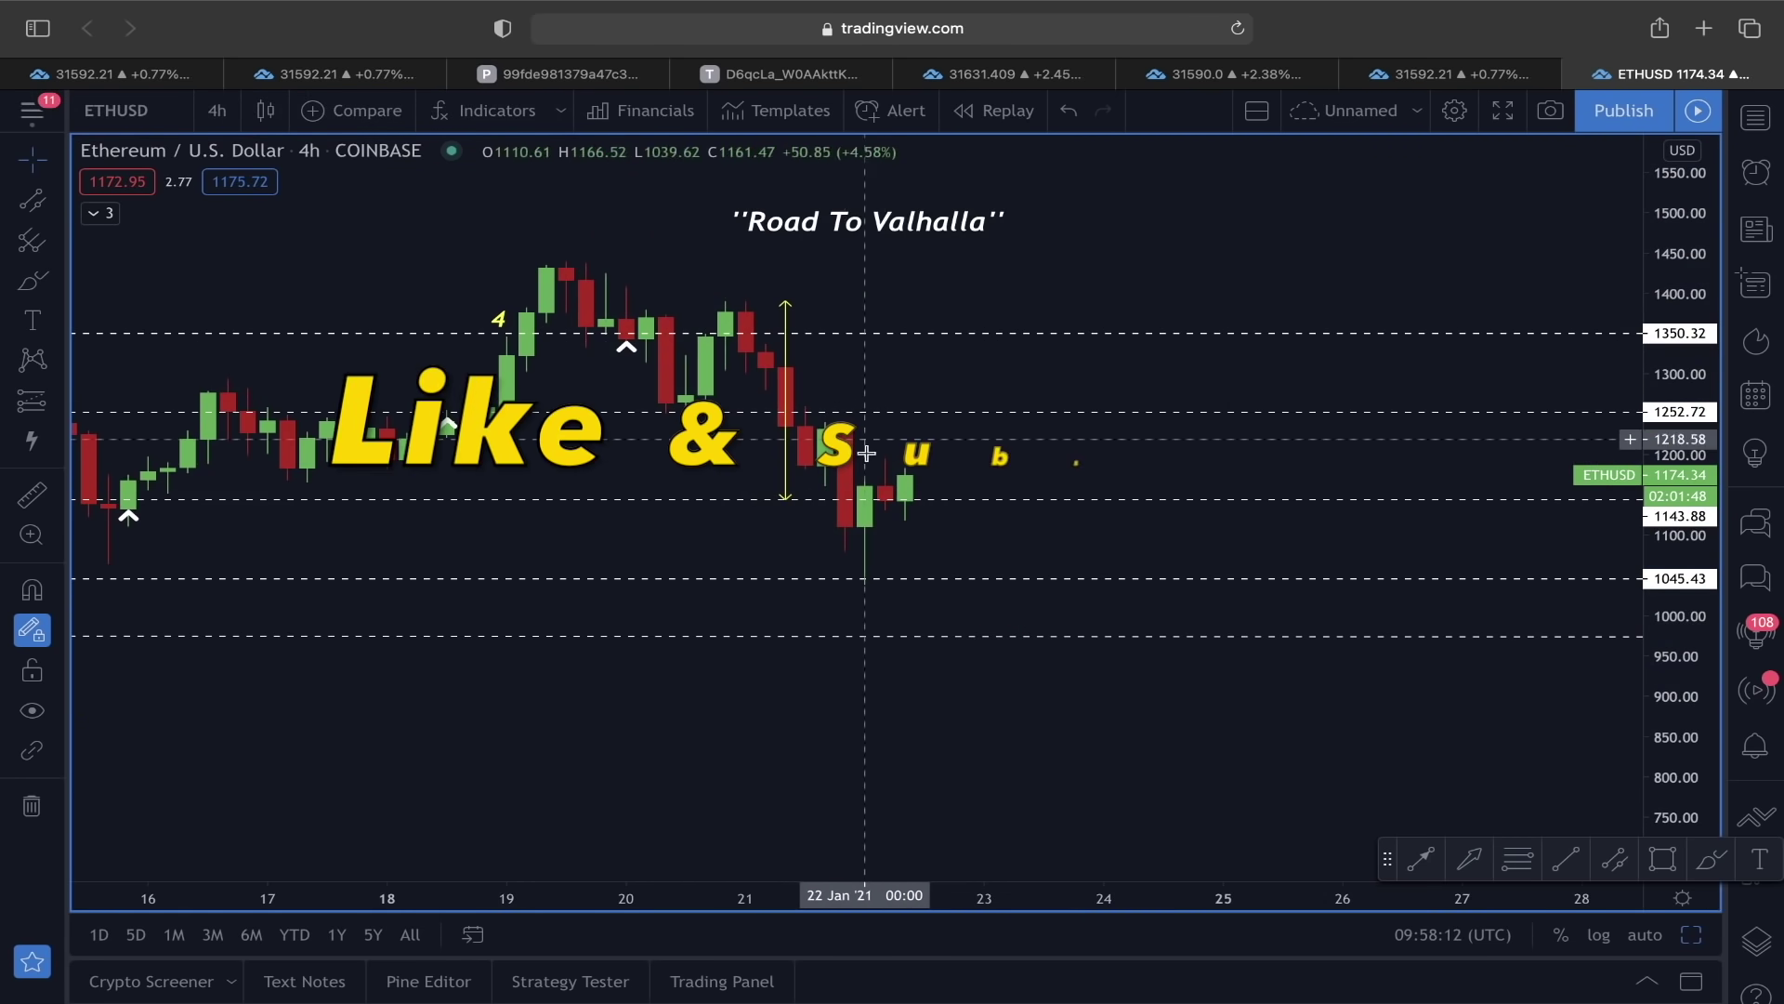
Switch from the 4-hour chart to the weekly Ethereum chart, maximise it, and show the price action from late 2018 onward.
{"action": "scroll", "coordinate": [994, 517], "scroll_direction": "down", "scroll_amount": 2}
{"action": "scroll", "coordinate": [993, 518], "scroll_direction": "up", "scroll_amount": 2}
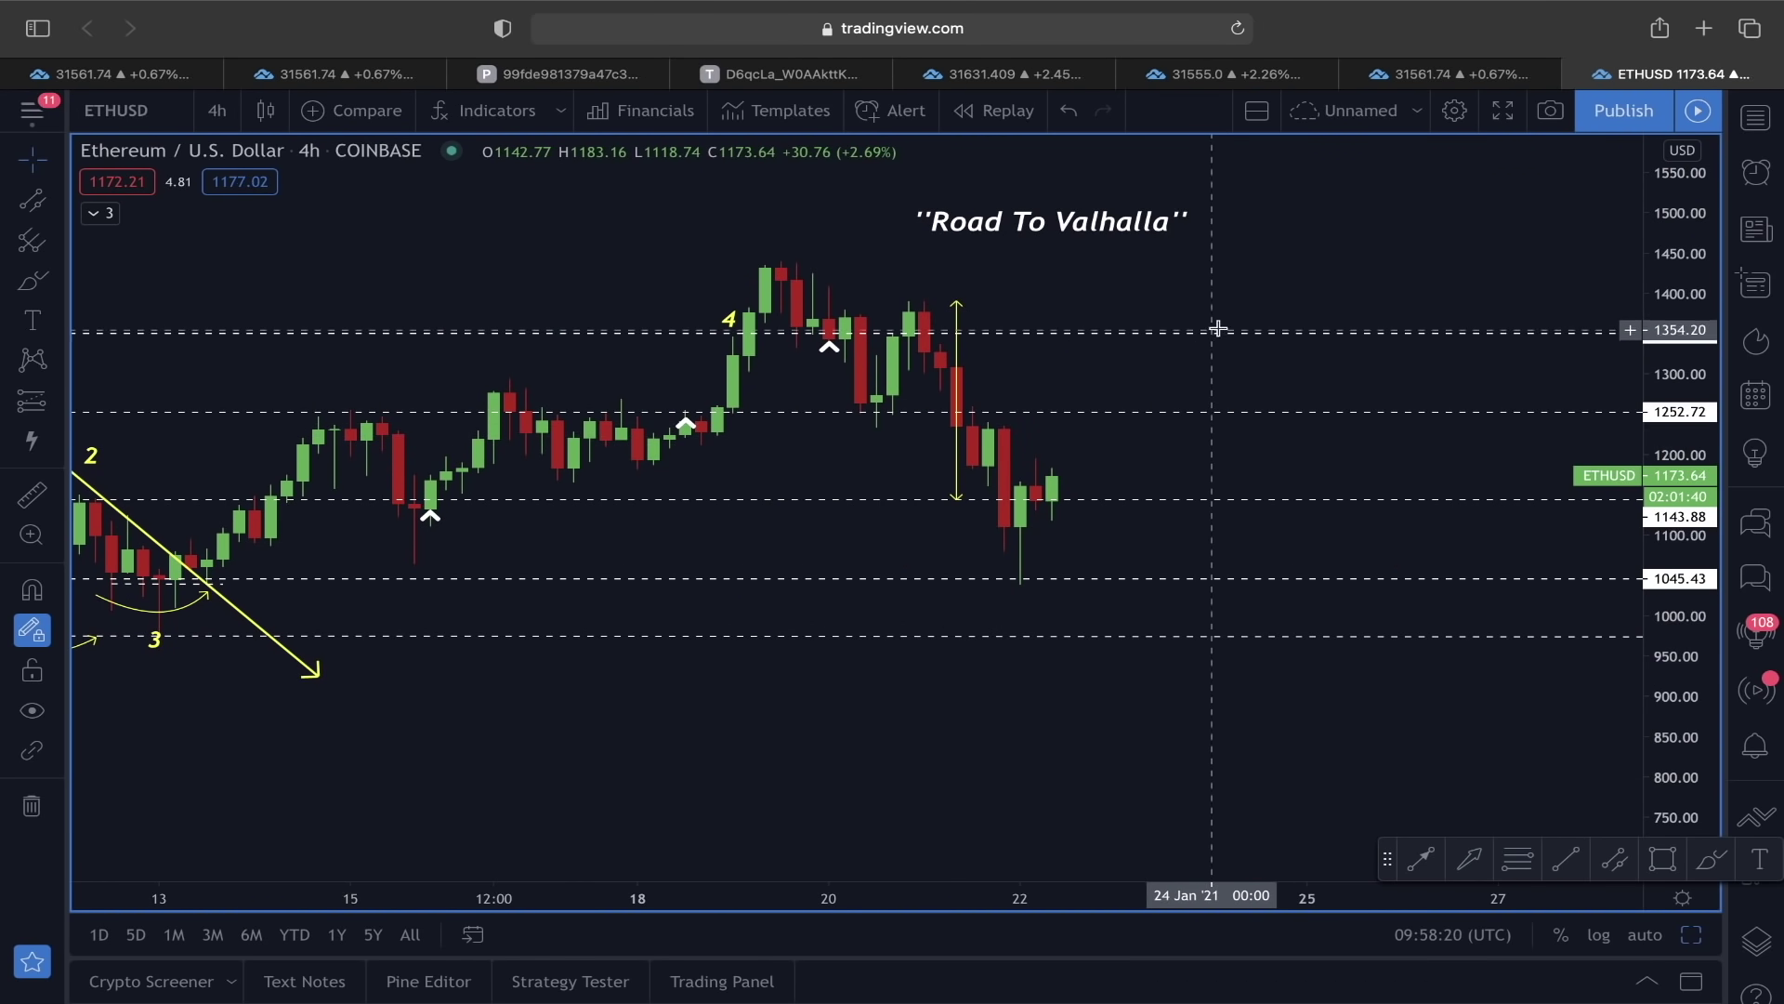
{"action": "scroll", "coordinate": [878, 679], "scroll_direction": "down", "scroll_amount": 2}
{"action": "left_click", "coordinate": [862, 829]}
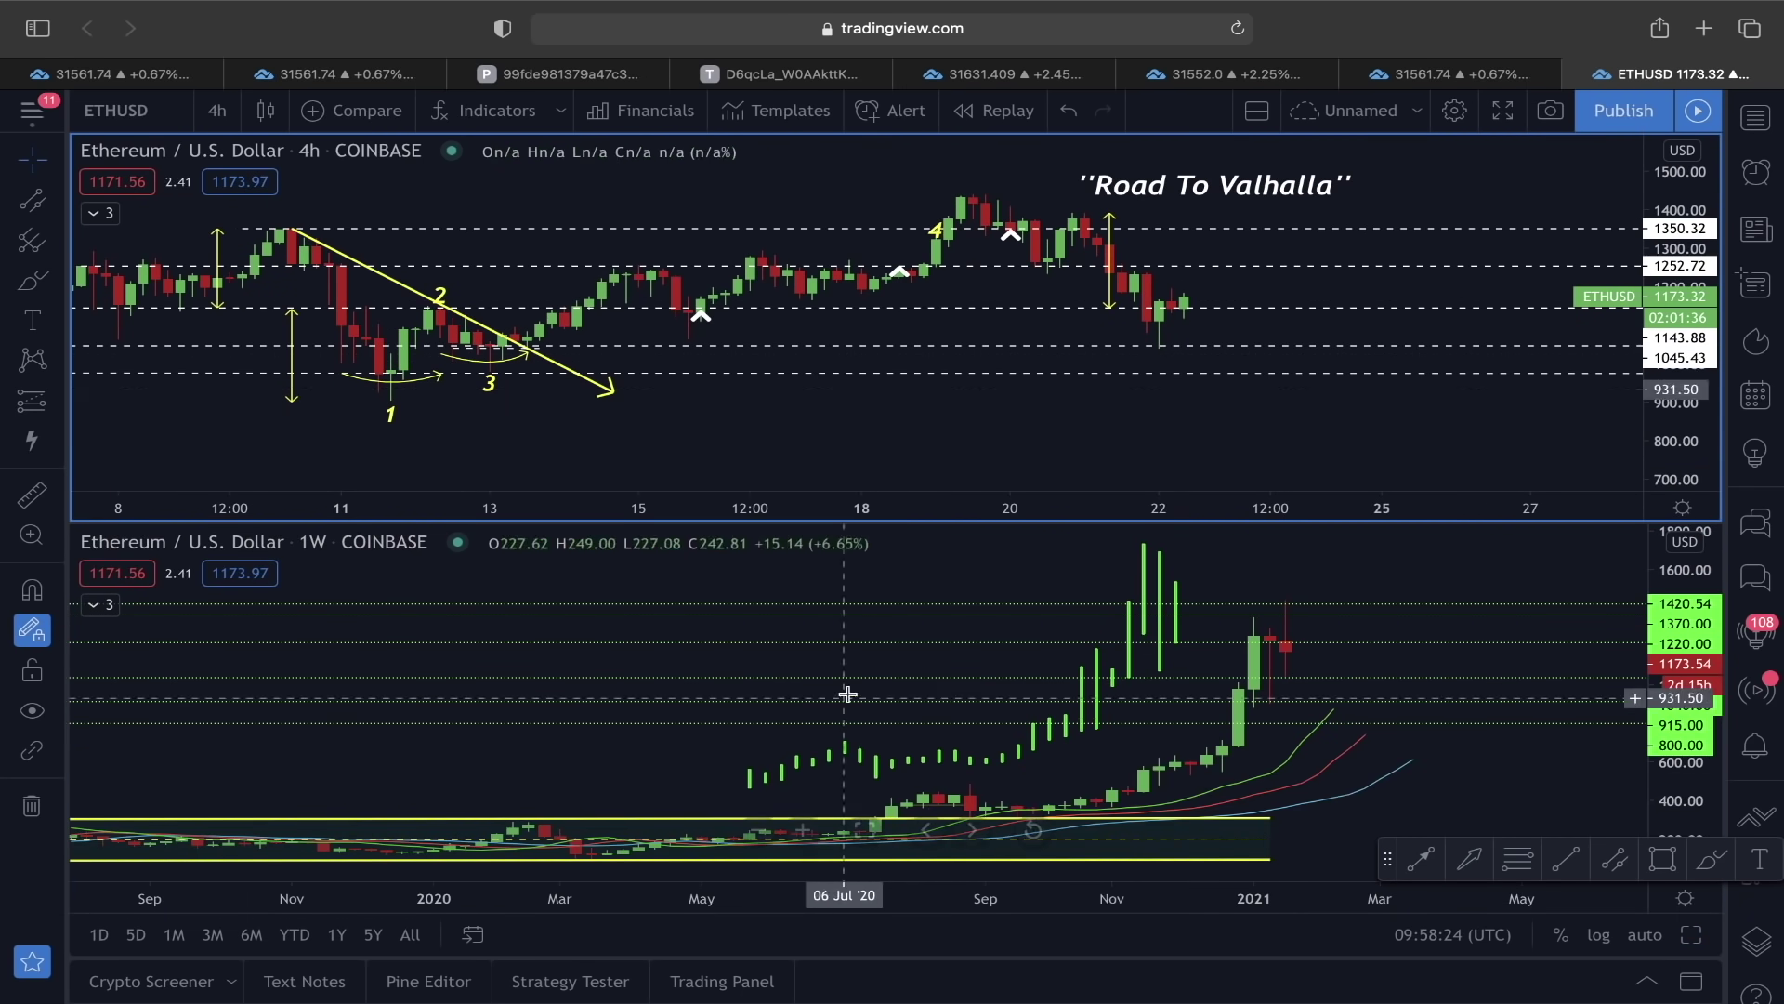
{"action": "left_click", "coordinate": [868, 832]}
{"action": "scroll", "coordinate": [957, 679], "scroll_direction": "down", "scroll_amount": 5}
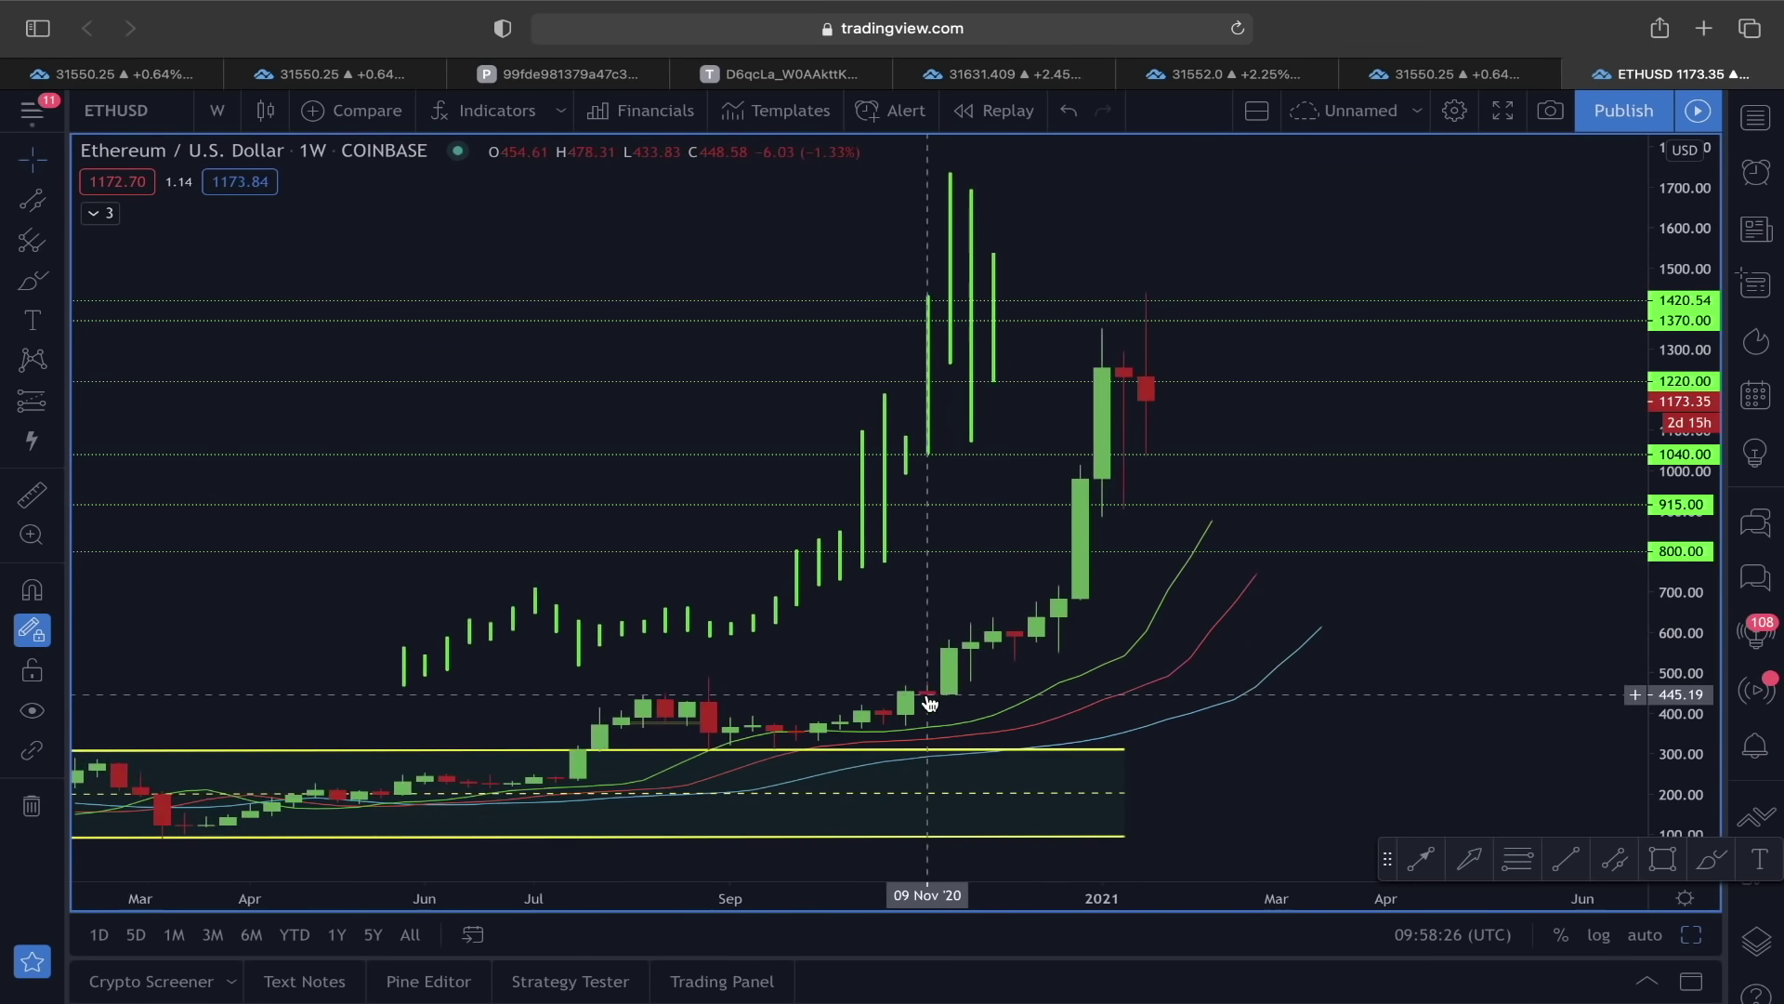
{"action": "scroll", "coordinate": [936, 683], "scroll_direction": "up", "scroll_amount": 4}
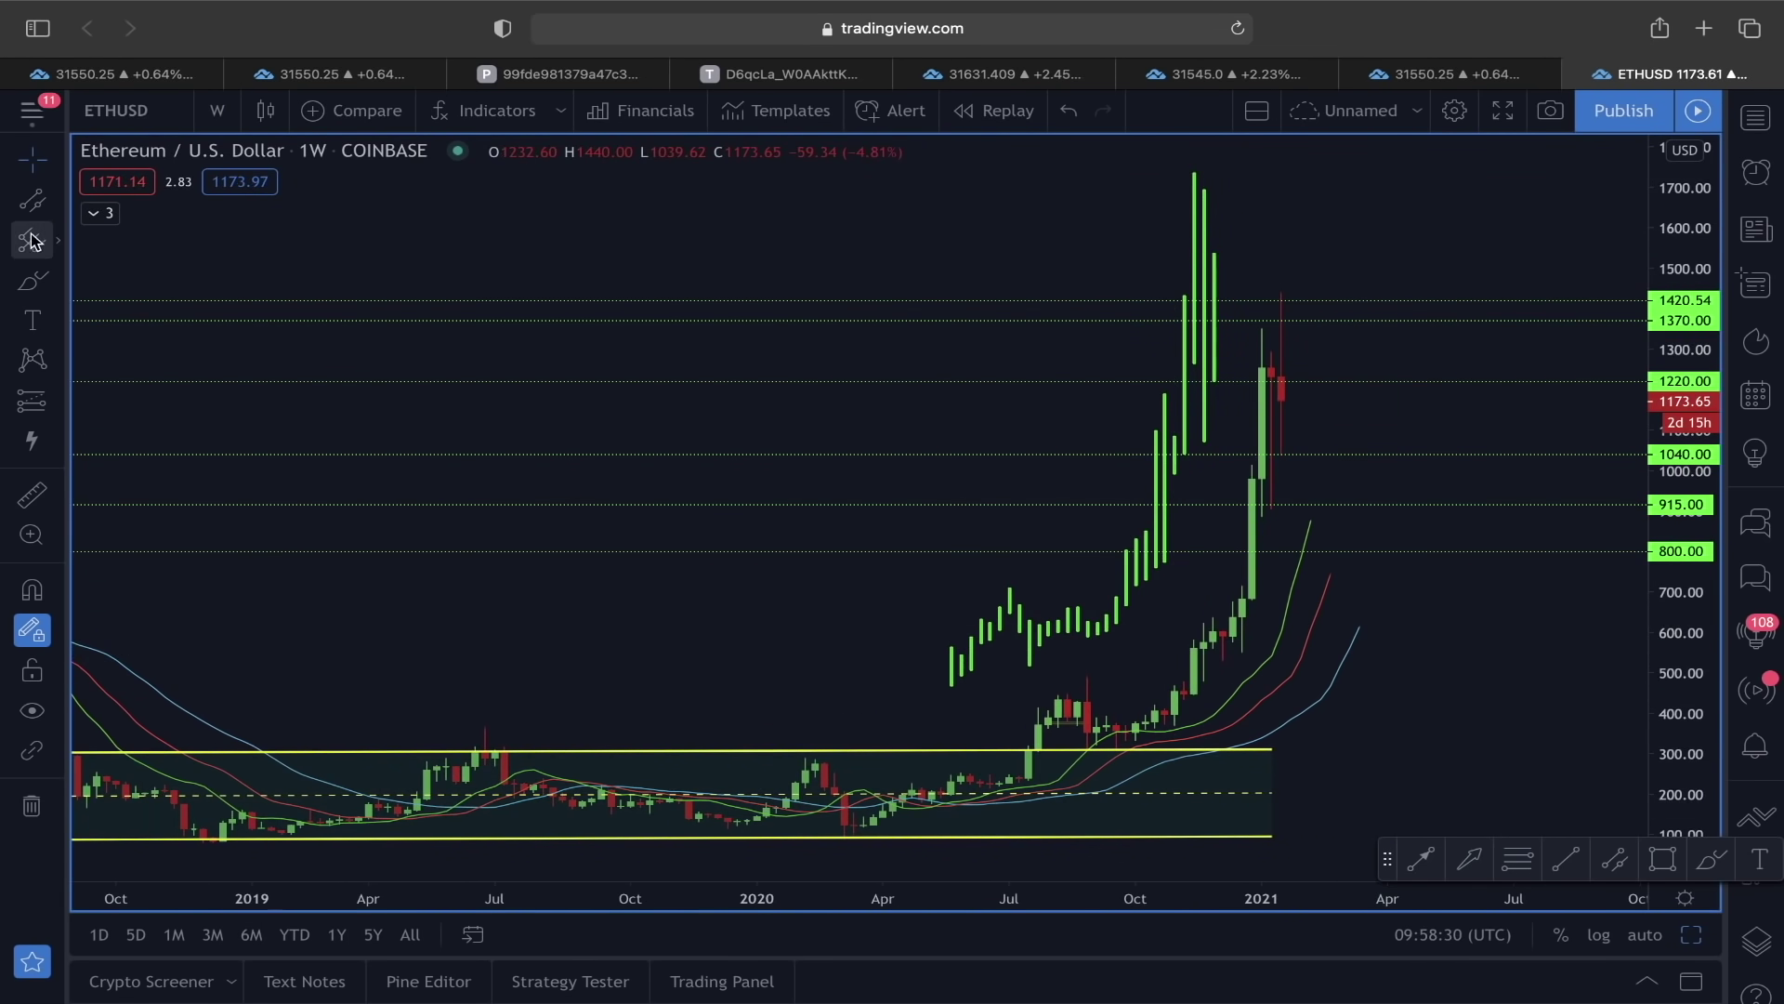
Point arrows at the recent weekly candles' lower and upper wicks, and sketch a freehand rally from the current price to about 1,716.
{"action": "left_click", "coordinate": [32, 200]}
{"action": "left_click", "coordinate": [1387, 471]}
{"action": "left_click", "coordinate": [1282, 473]}
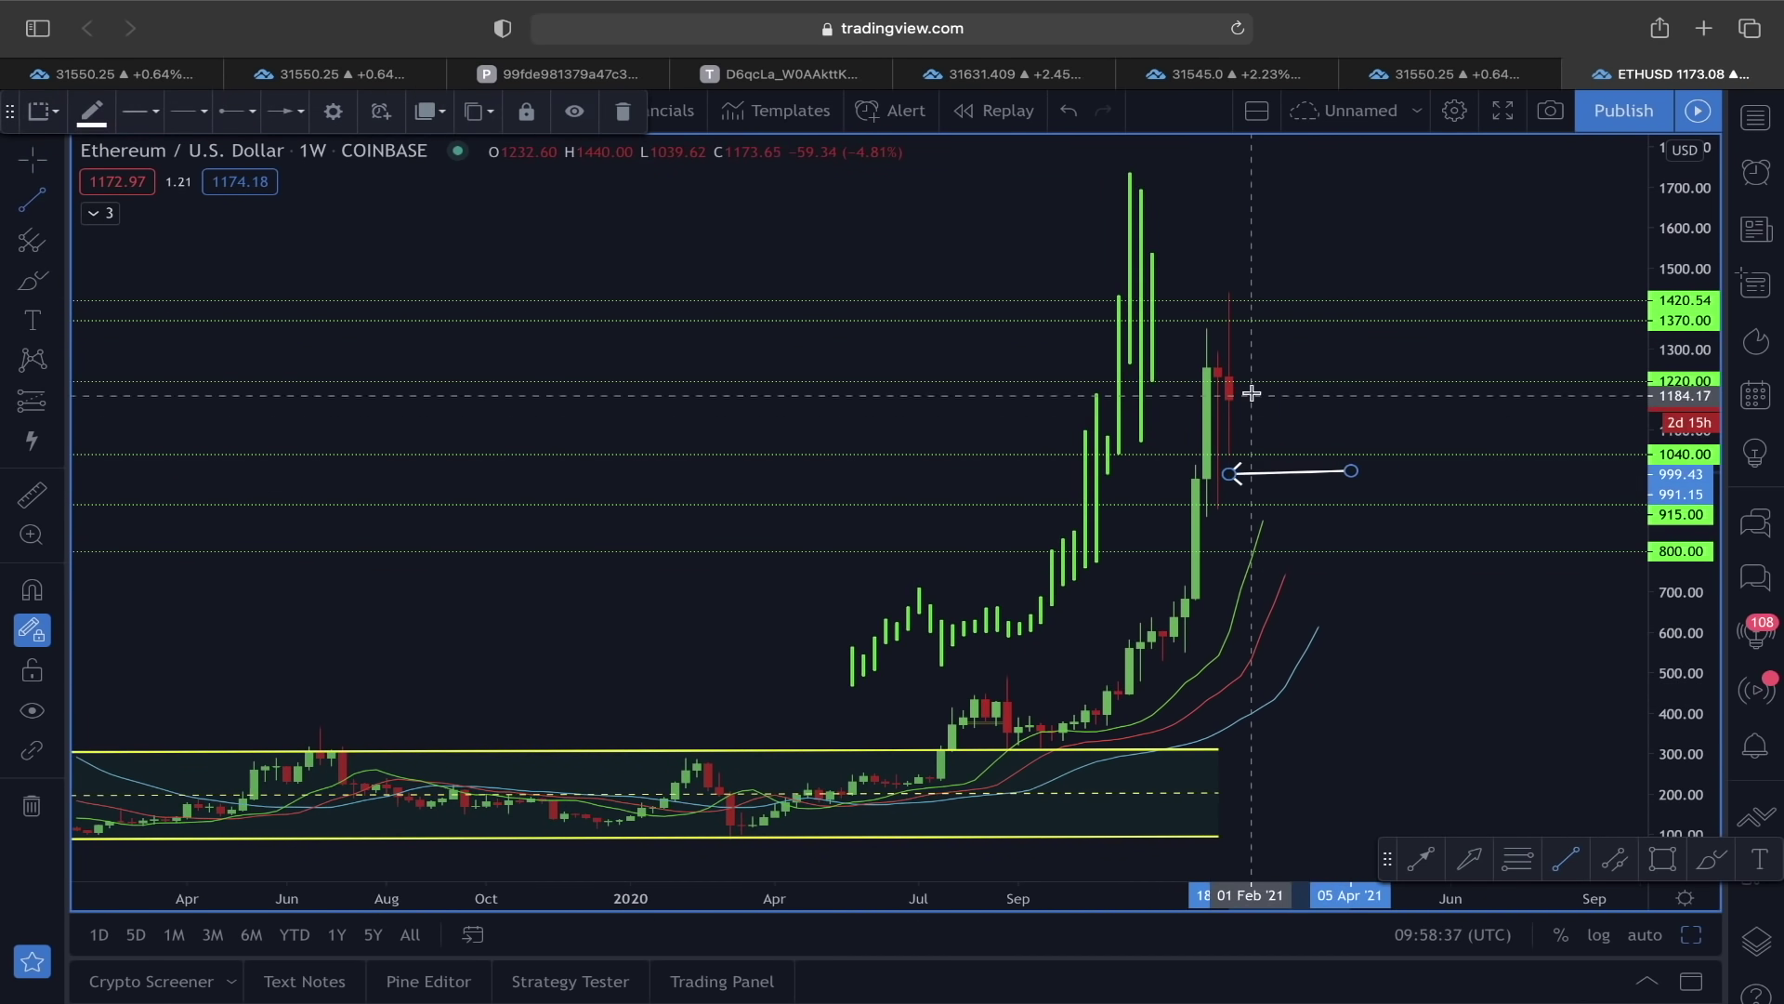
{"action": "scroll", "coordinate": [1295, 298], "scroll_direction": "right", "scroll_amount": 3}
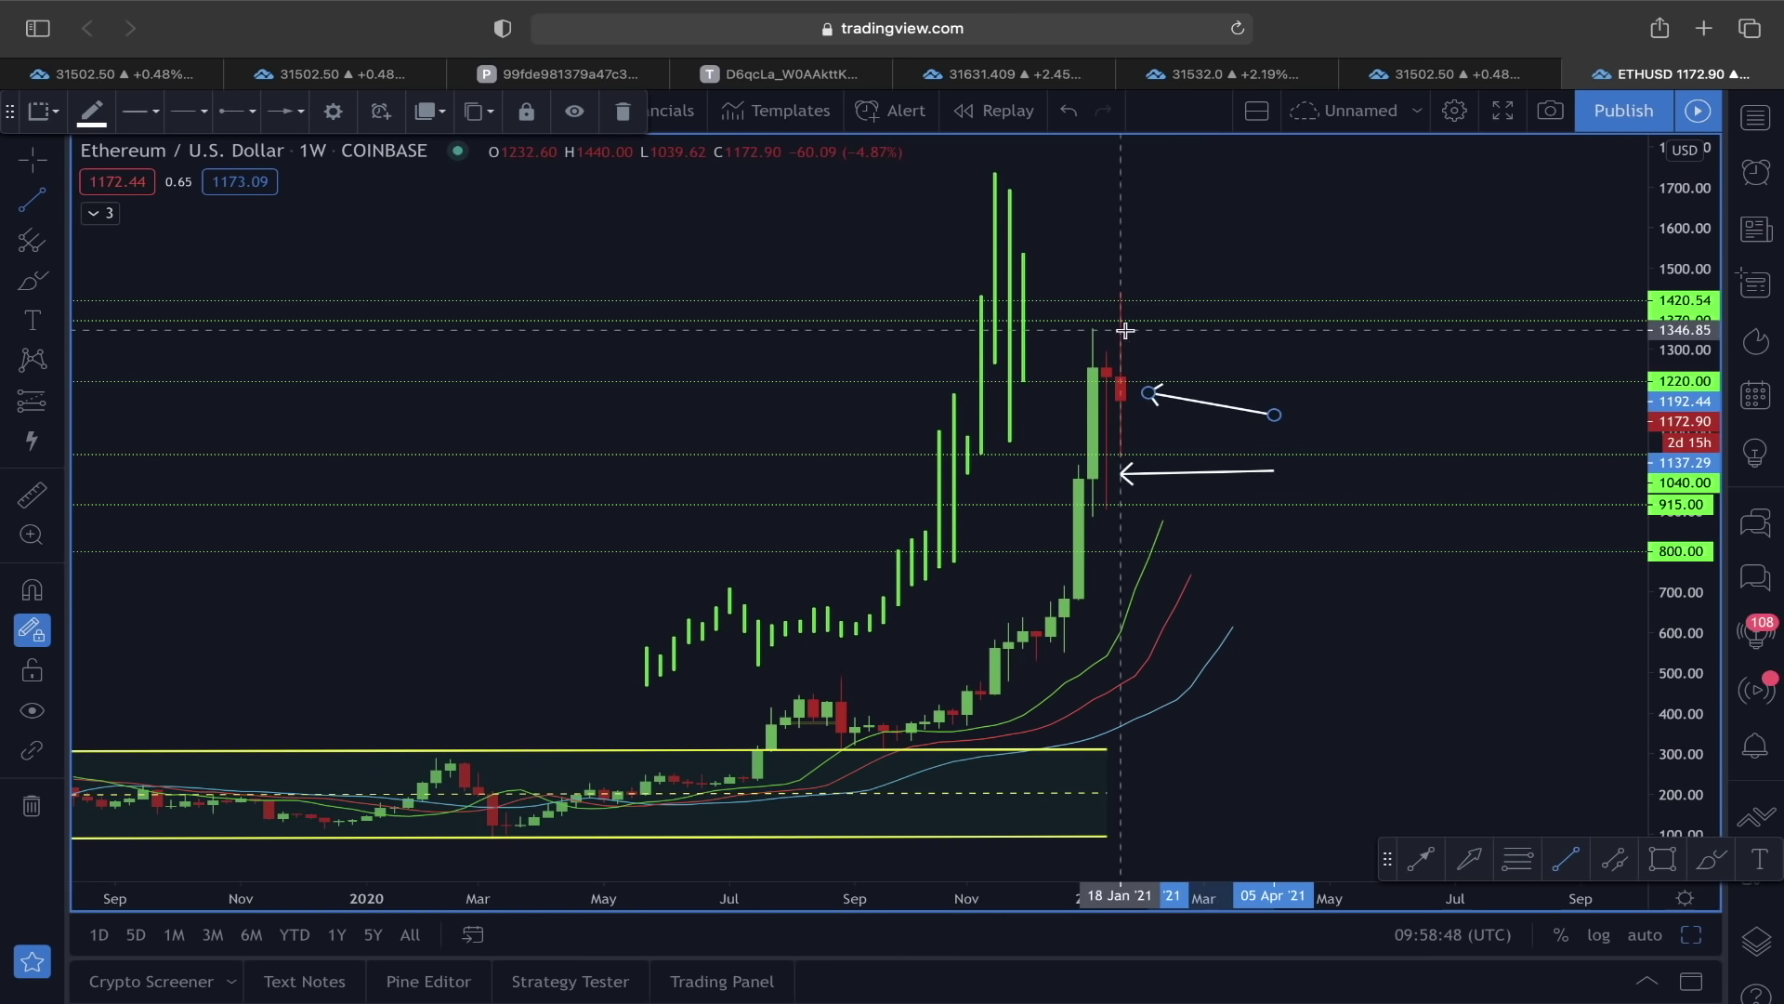
{"action": "left_click", "coordinate": [1190, 290]}
{"action": "left_click", "coordinate": [1133, 325]}
{"action": "left_click", "coordinate": [1162, 447]}
{"action": "left_click", "coordinate": [1134, 429]}
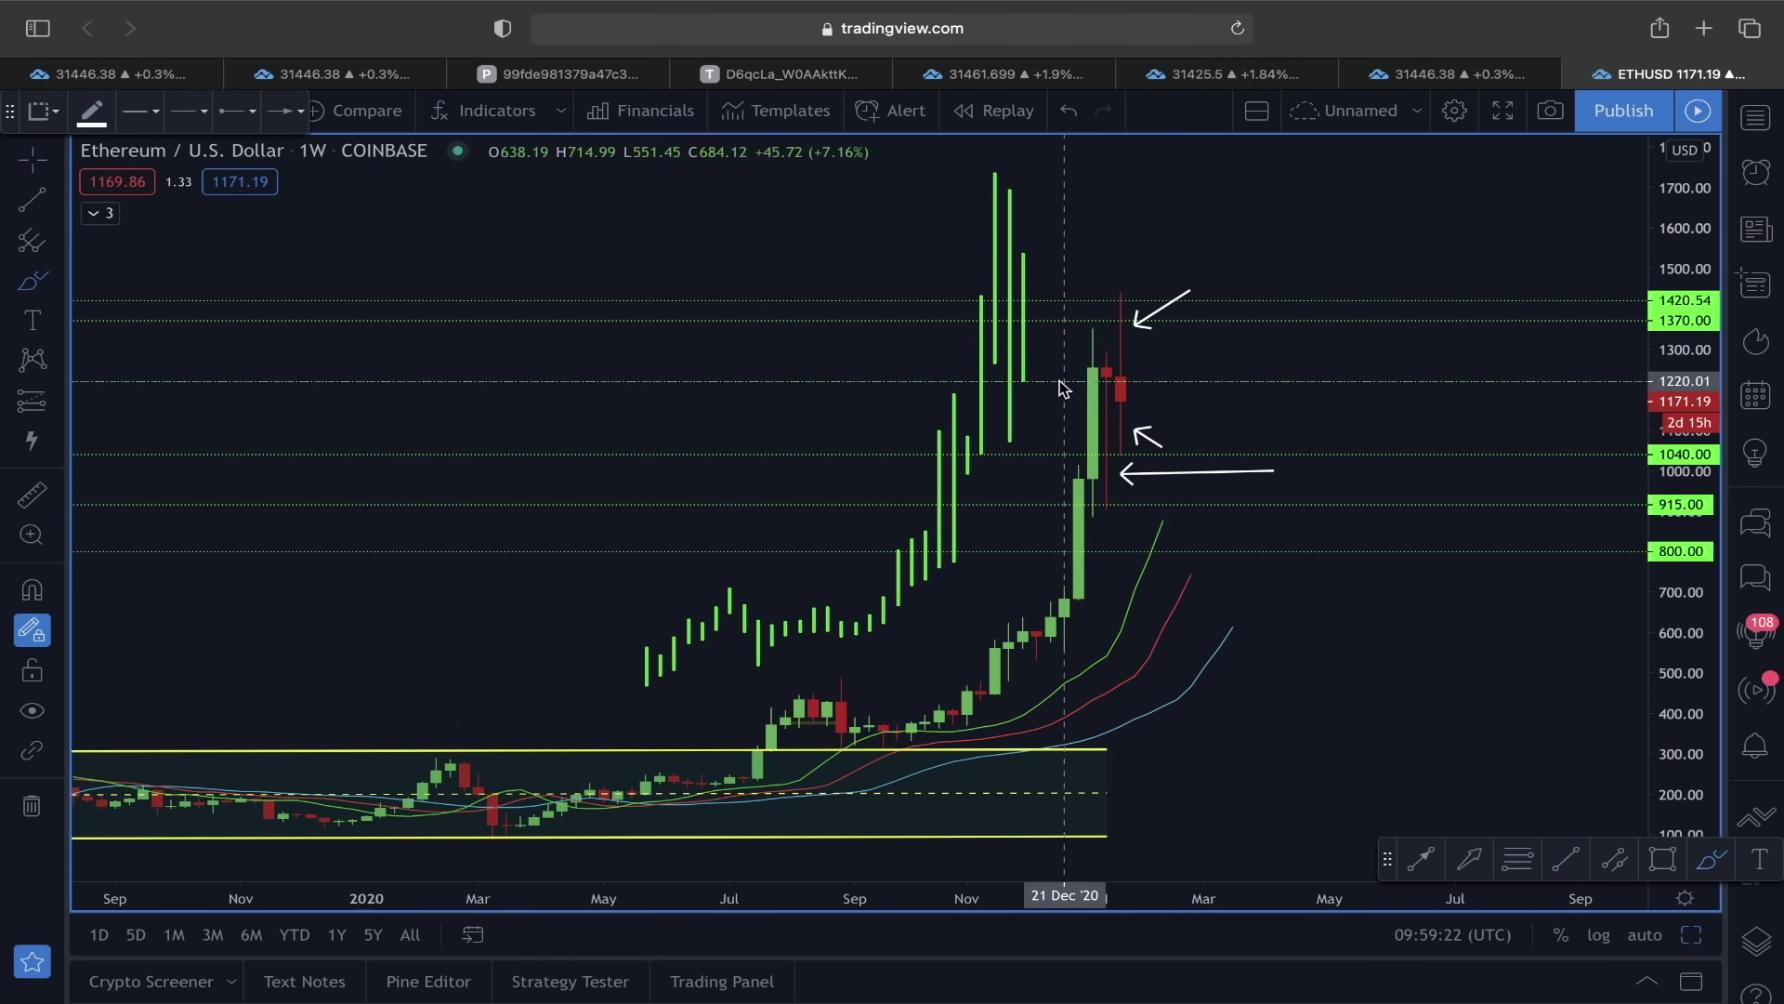
{"action": "mouse_move", "coordinate": [1125, 399]}
{"action": "left_mouse_down"}
{"action": "mouse_move", "coordinate": [1287, 362]}
{"action": "mouse_move", "coordinate": [1375, 276]}
{"action": "mouse_move", "coordinate": [1412, 182]}
{"action": "left_mouse_up"}
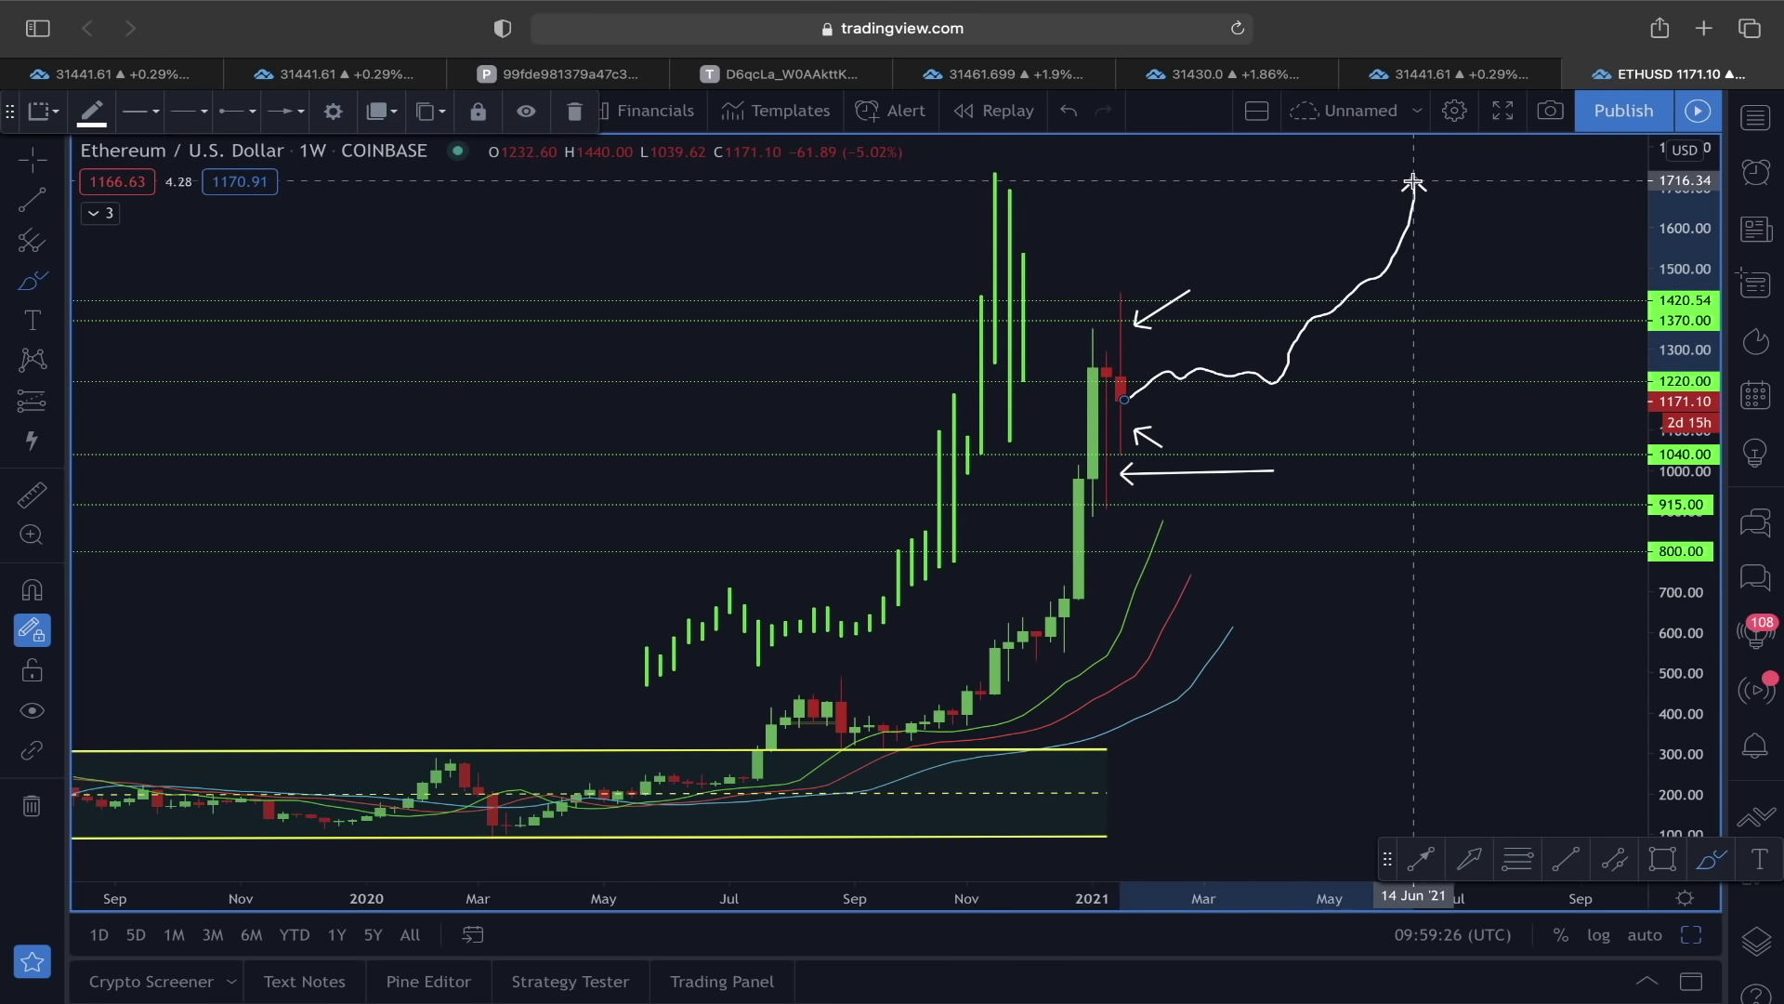
Remove the freehand rally path and the three arrows beside the recent weekly candles.
{"action": "key", "text": "Escape"}
{"action": "left_click", "coordinate": [1189, 292]}
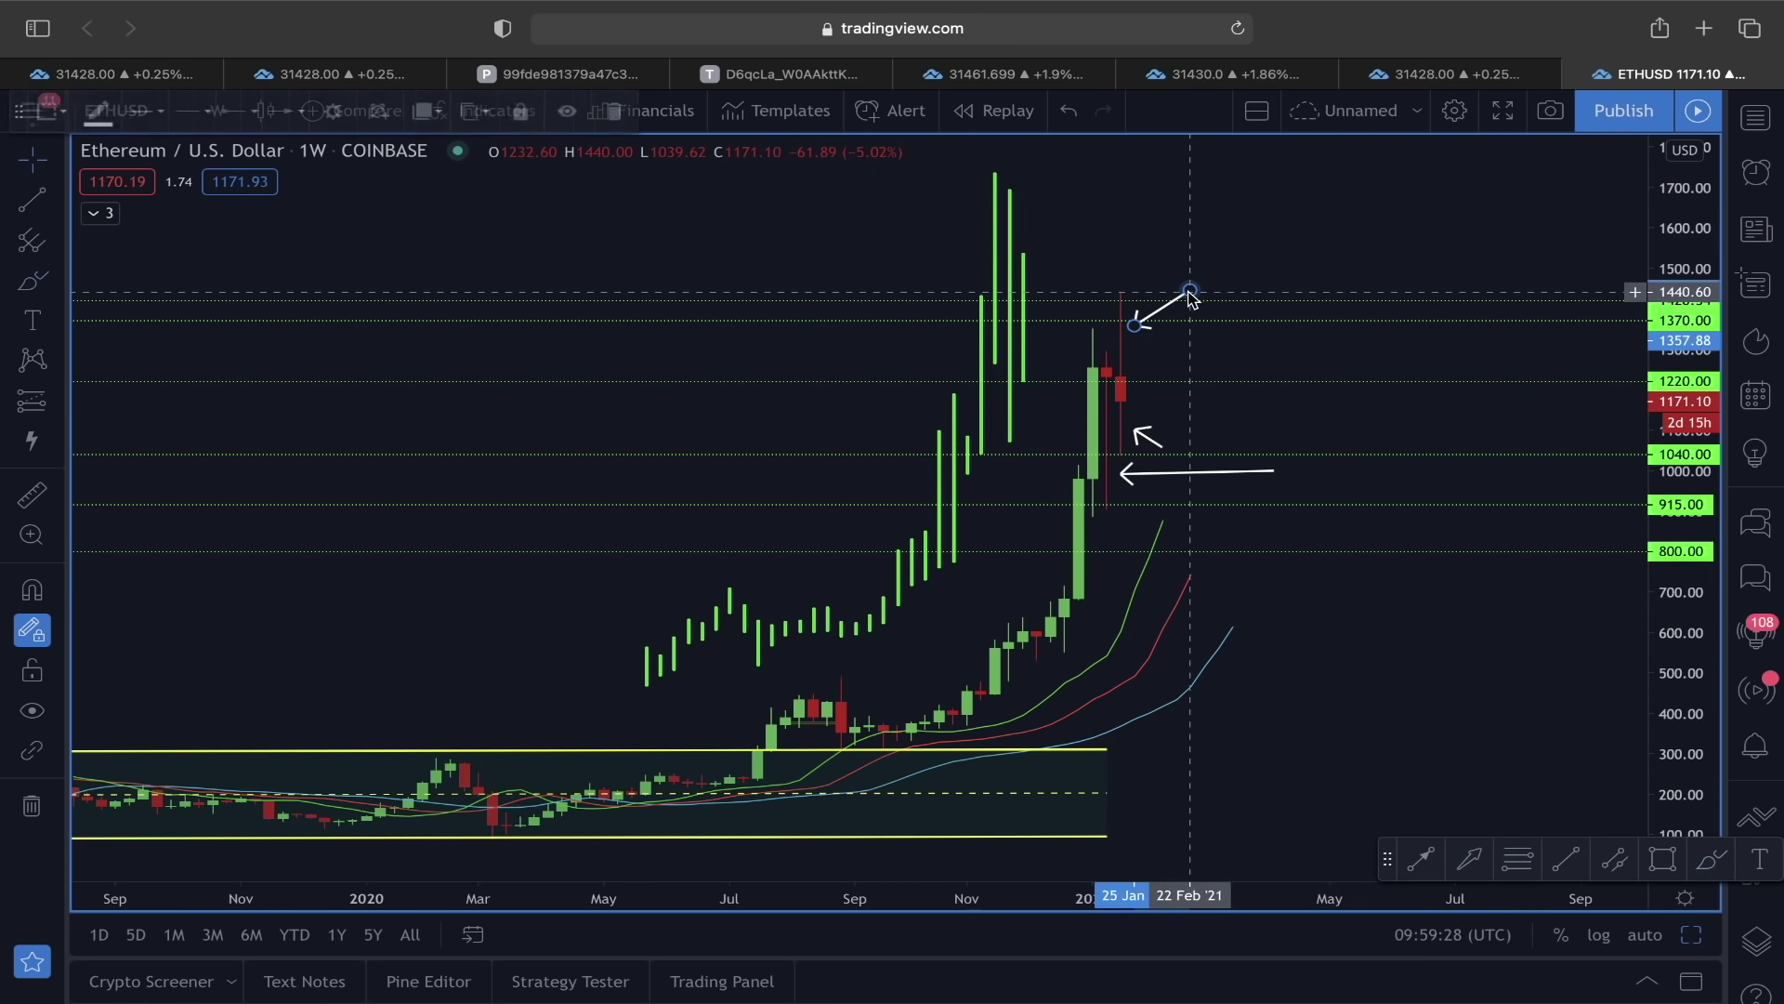
{"action": "key", "text": "Delete"}
{"action": "left_click", "coordinate": [1205, 479]}
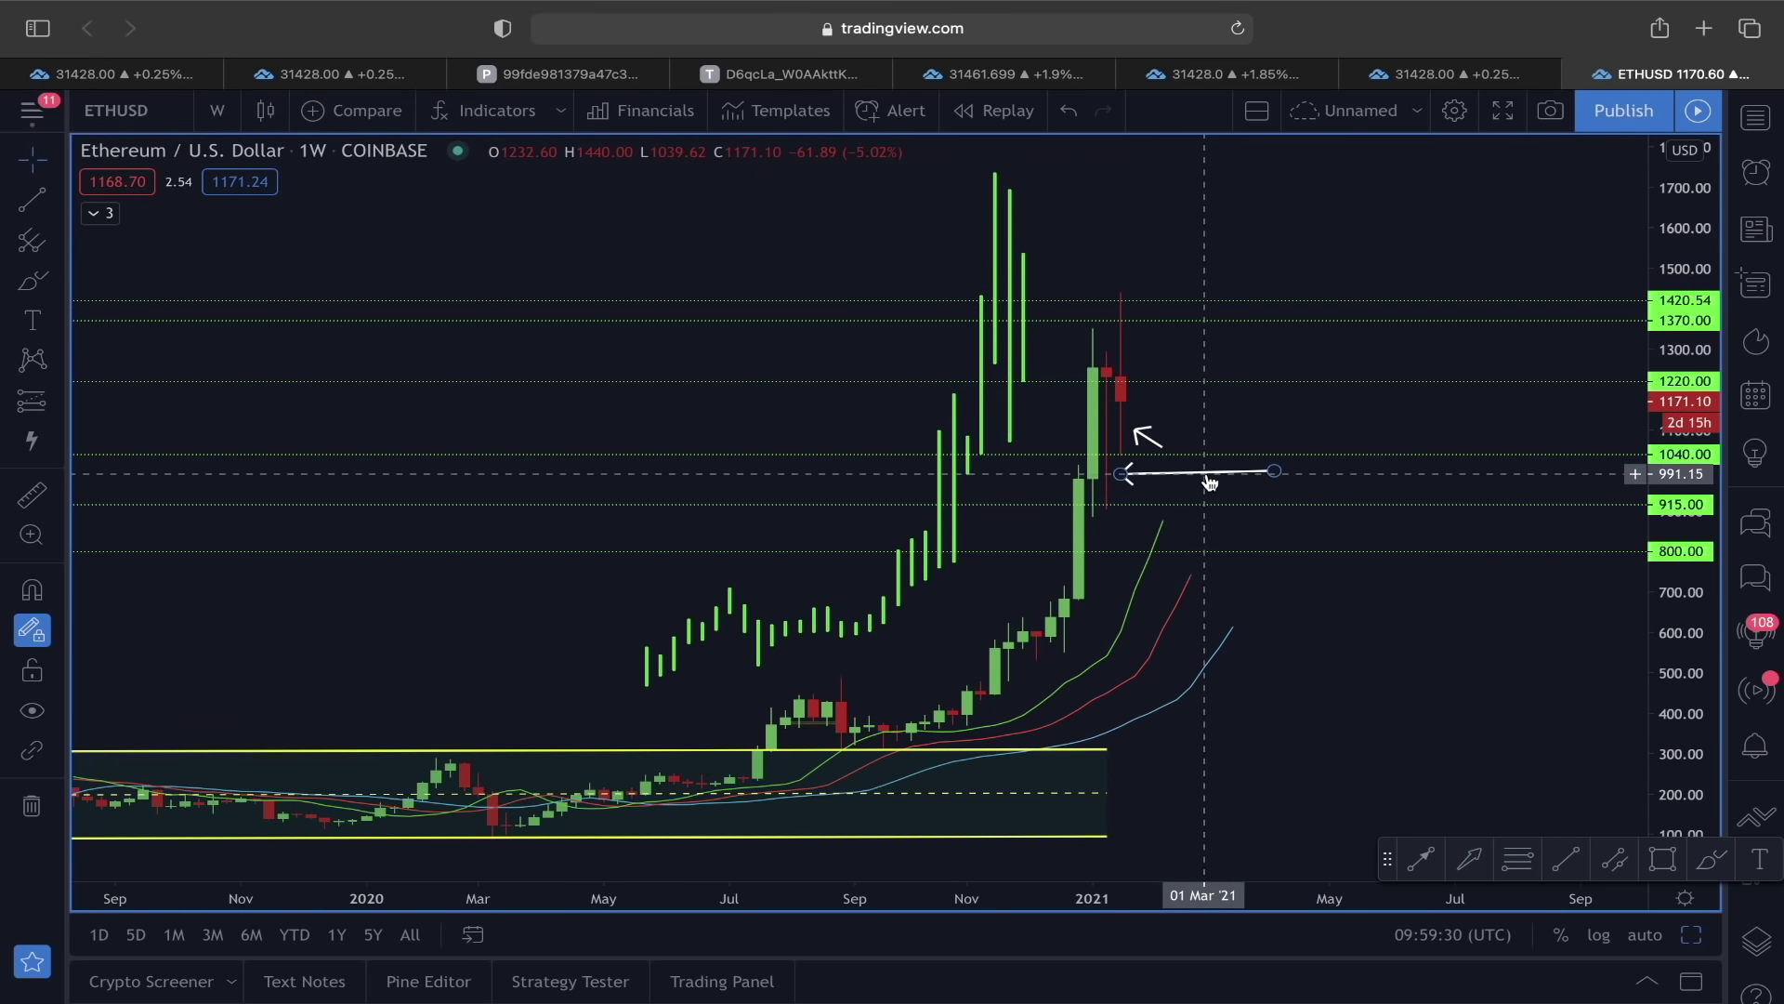
{"action": "key", "text": "Delete"}
{"action": "left_click", "coordinate": [1150, 440]}
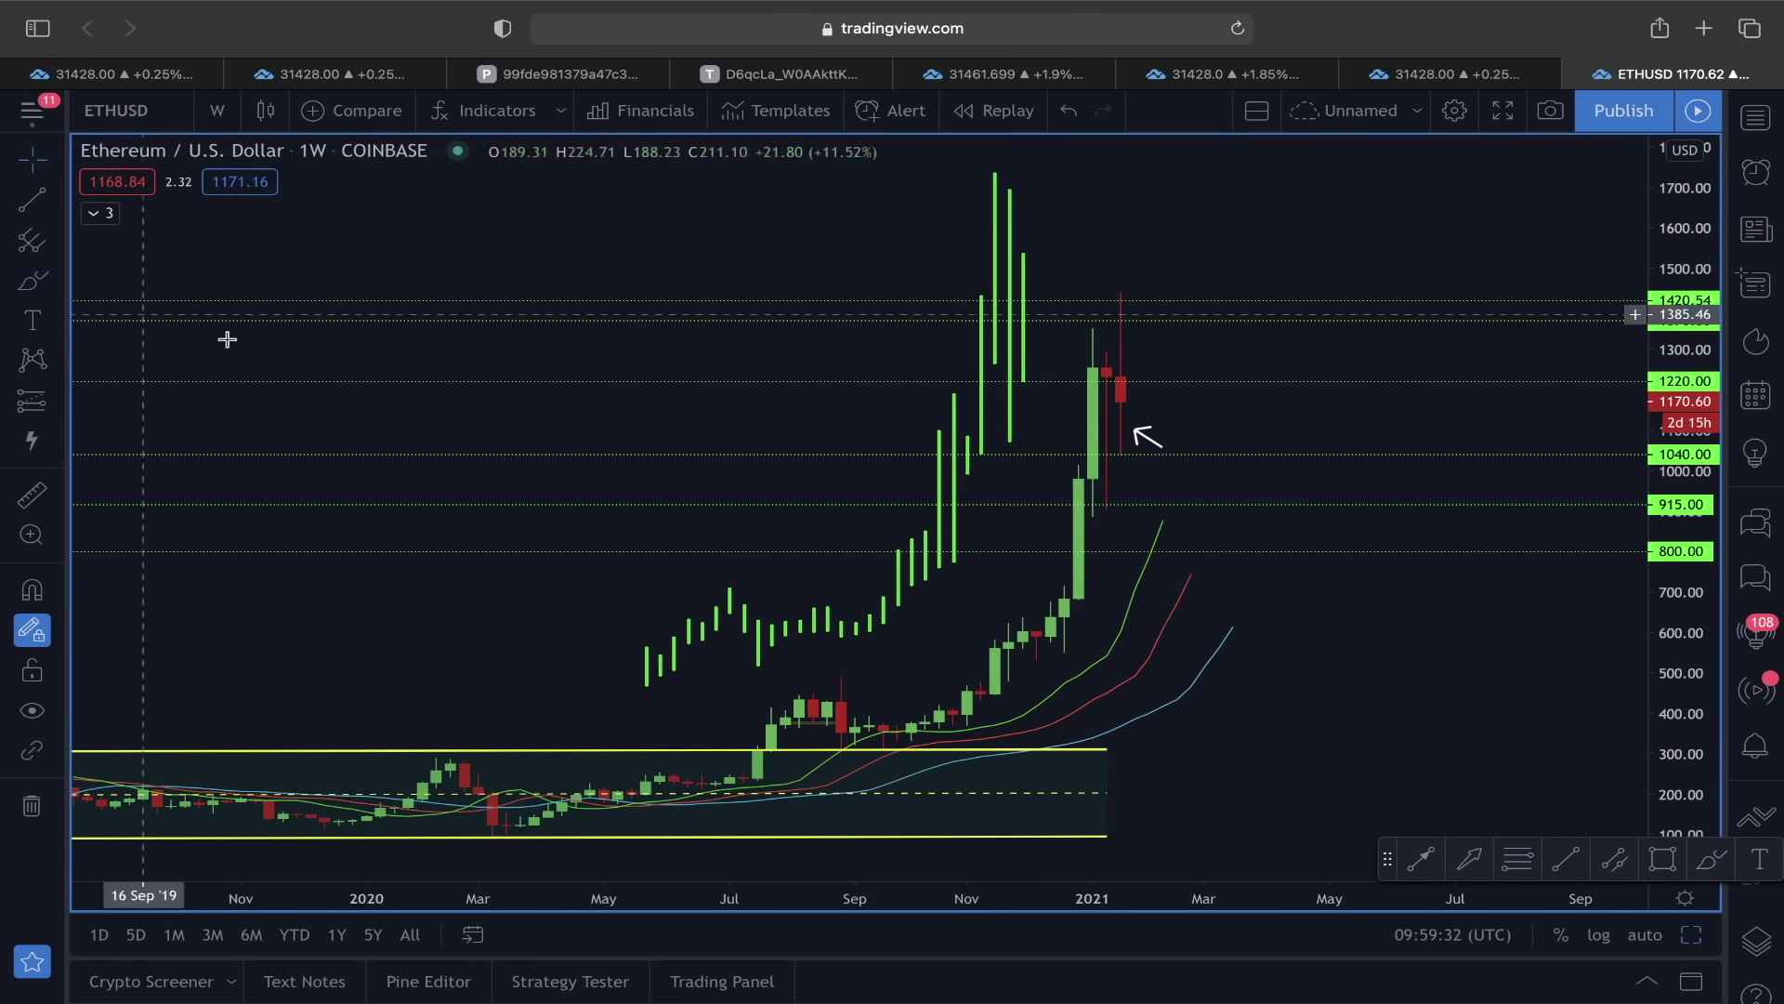
{"action": "left_click", "coordinate": [1147, 438]}
{"action": "key", "text": "Delete"}
Draw a small arrow from about 947 up to about 1,016 beside the latest weekly candle, and delete it.
{"action": "key", "text": "alt+t"}
{"action": "left_click_drag", "start_coordinate": [1204, 490], "coordinate": [1190, 461]}
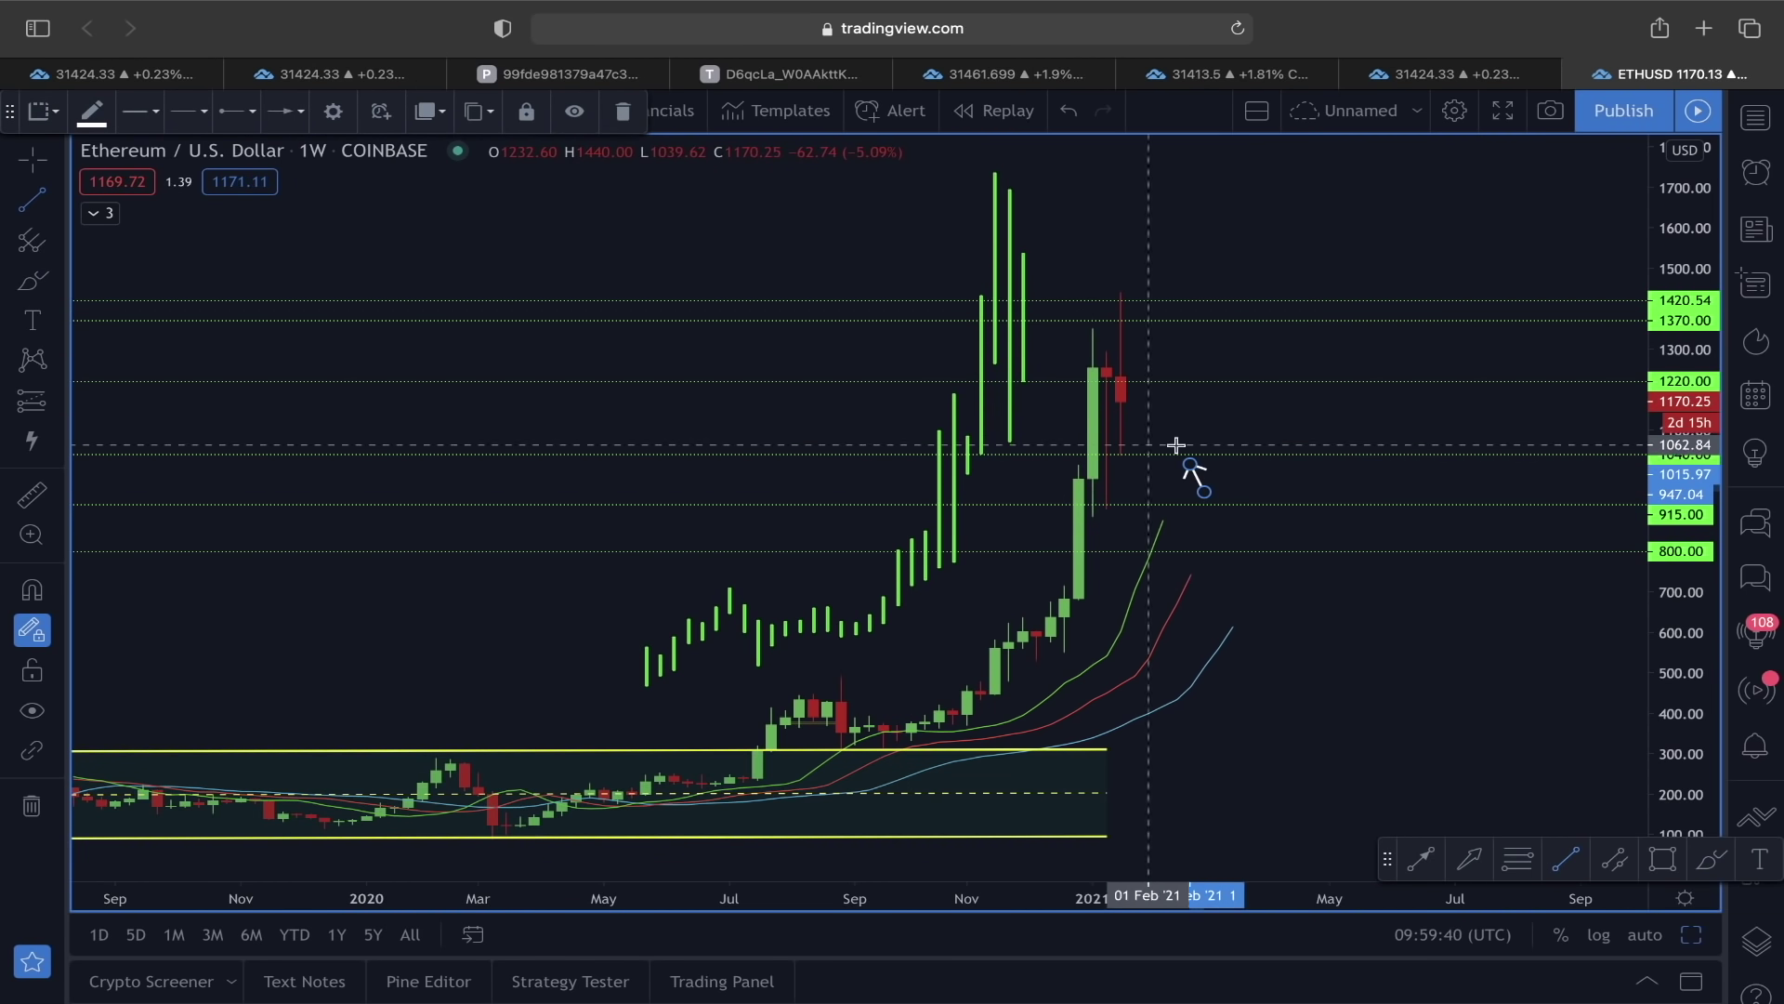
{"action": "scroll", "coordinate": [1188, 452], "scroll_direction": "down", "scroll_amount": 2}
{"action": "scroll", "coordinate": [1085, 471], "scroll_direction": "up", "scroll_amount": 2}
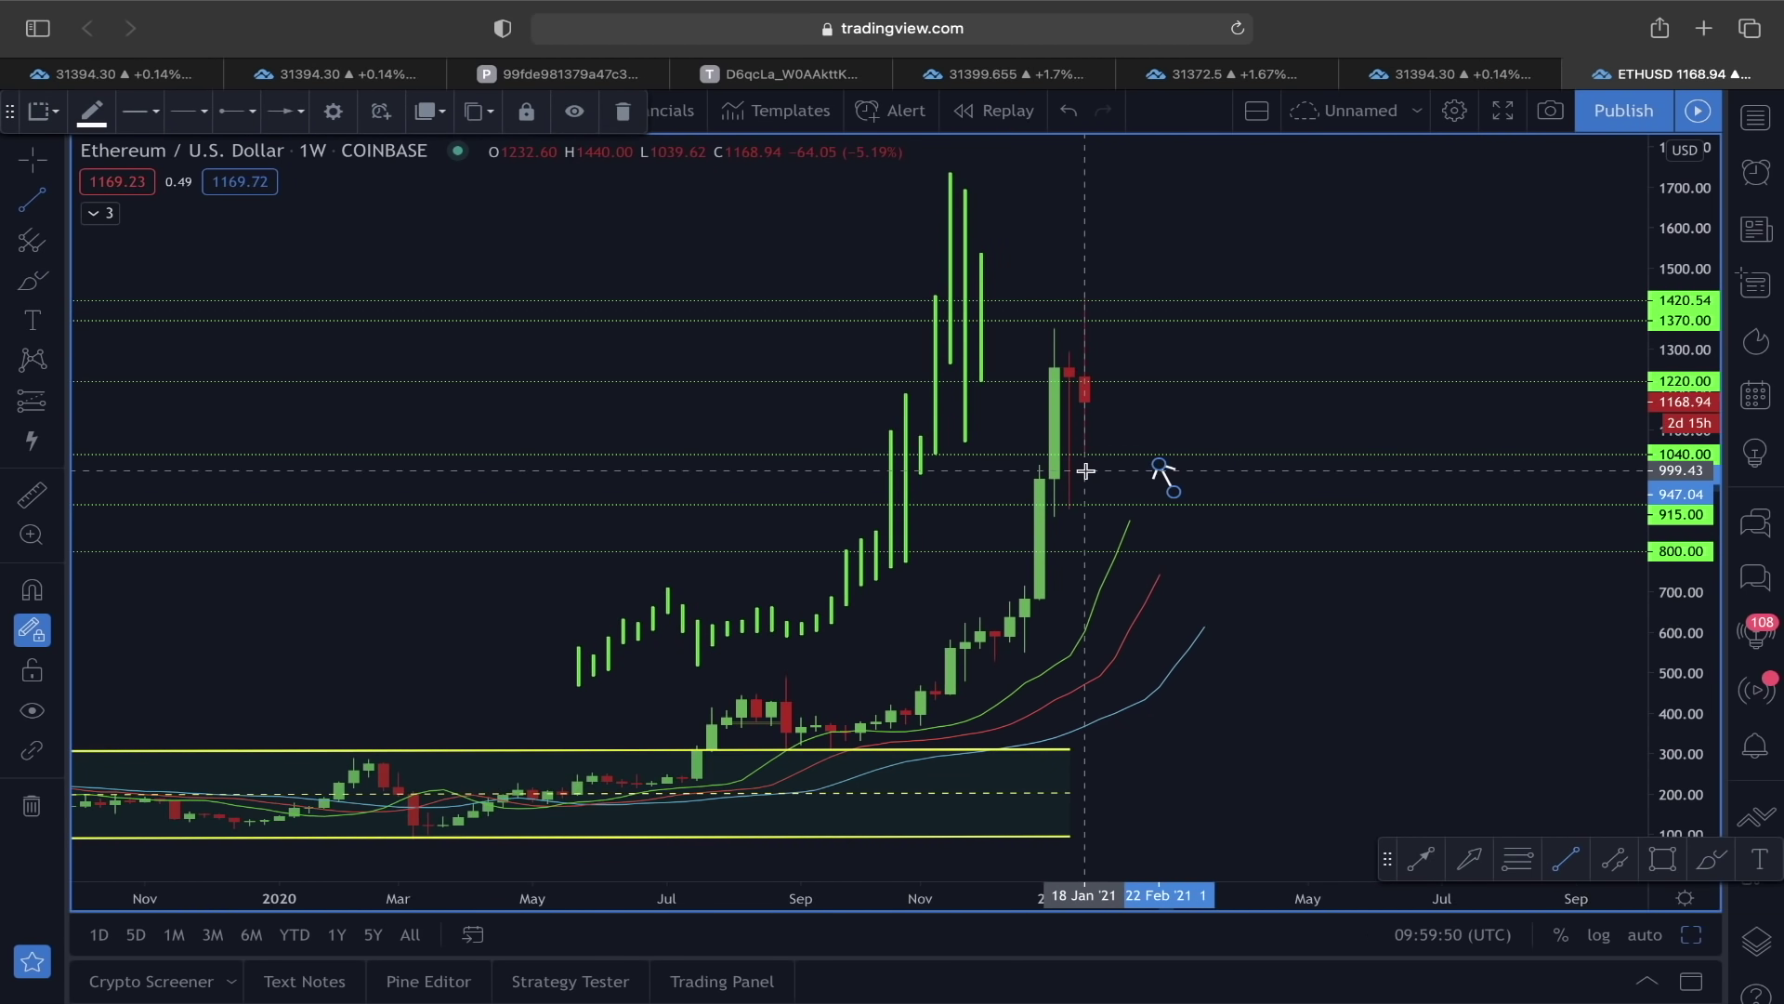
{"action": "key", "text": "BackSpace"}
{"action": "scroll", "coordinate": [992, 501], "scroll_direction": "down", "scroll_amount": 1}
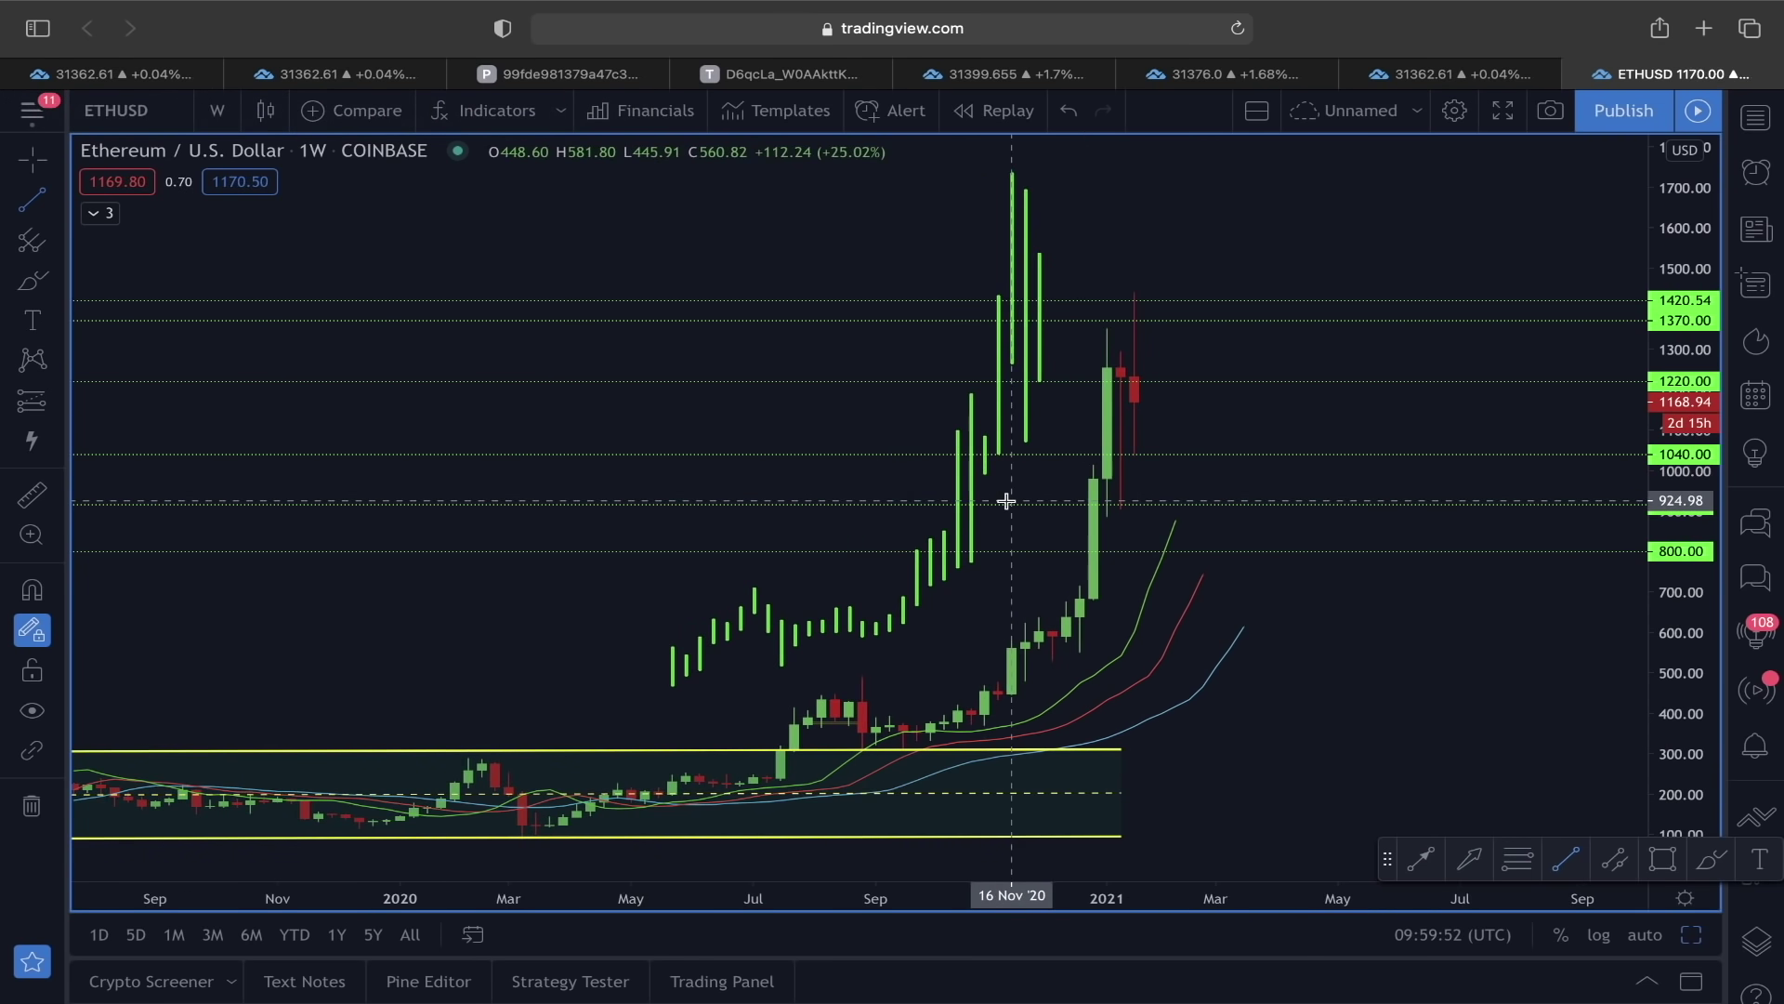